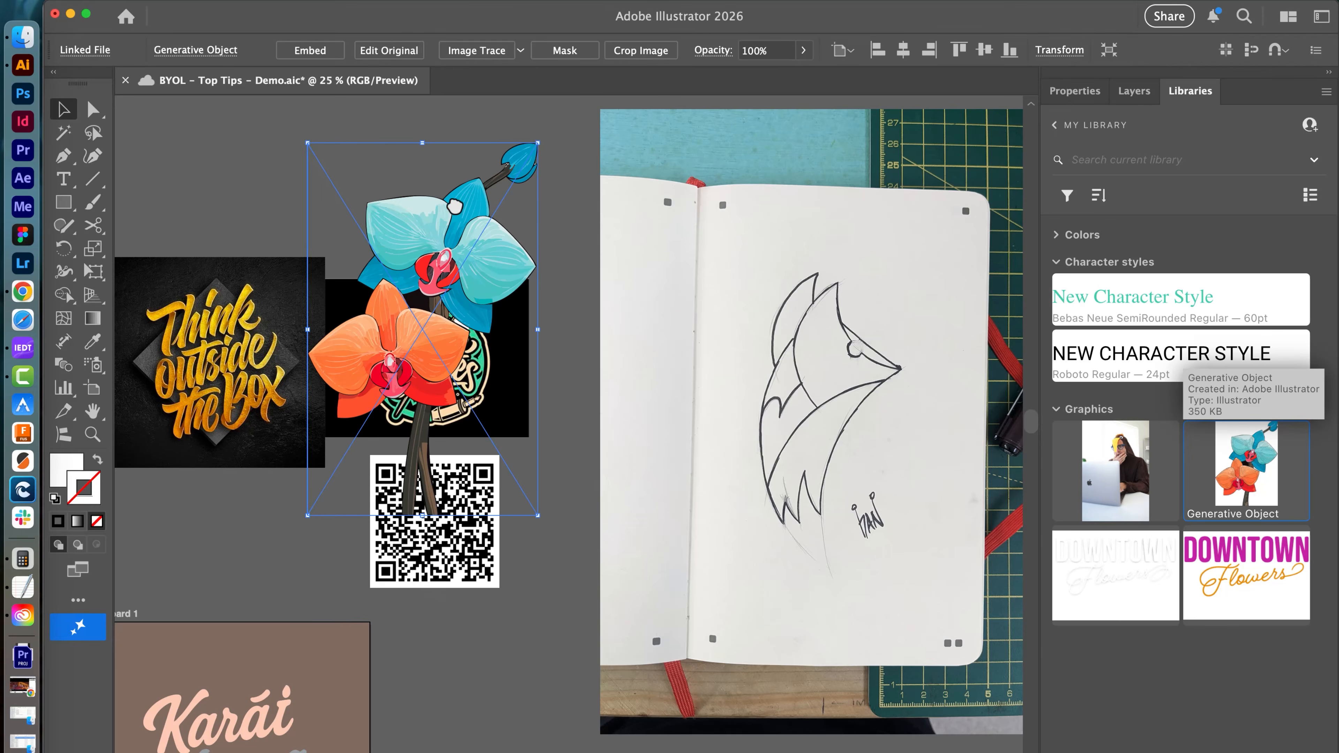
Step: Move the linked flower graphic into empty canvas space and place an embedded copy of it from the library beside it
drag(455, 206, 652, 518)
drag(667, 571, 454, 243)
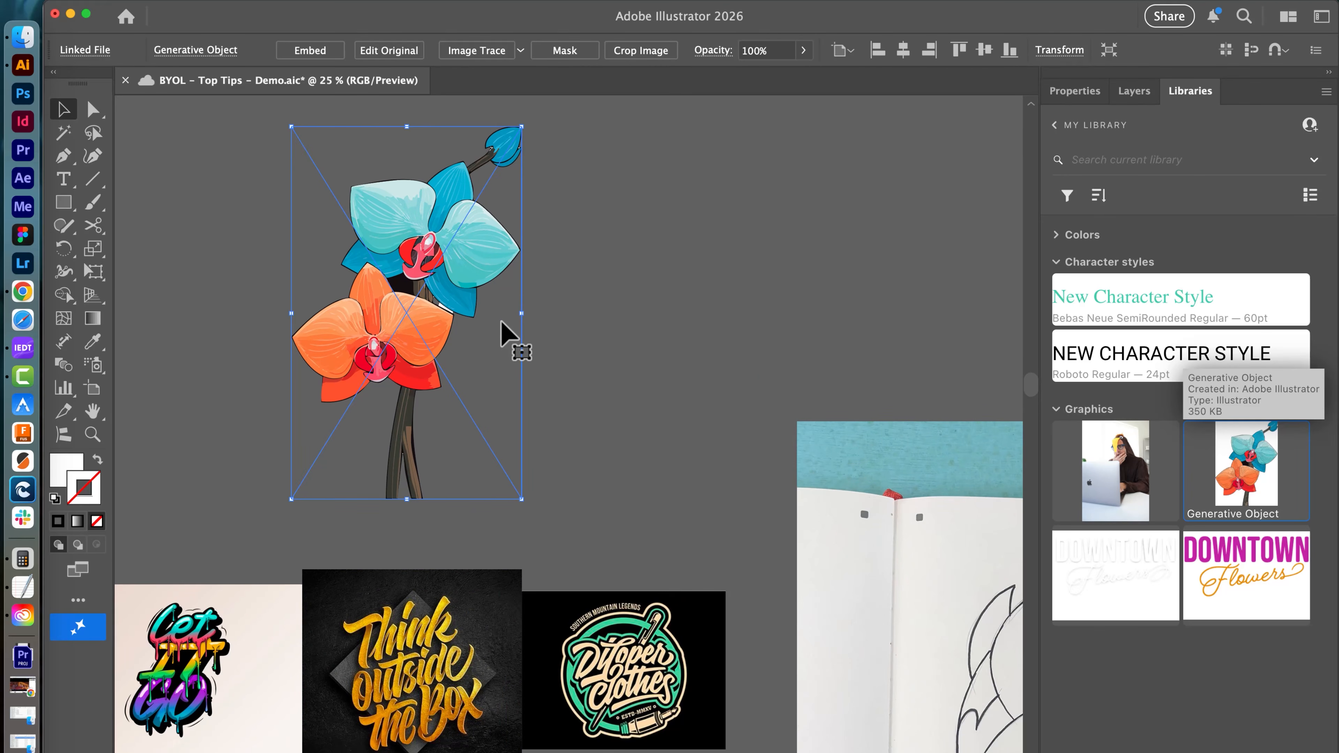
drag(1248, 483, 652, 253)
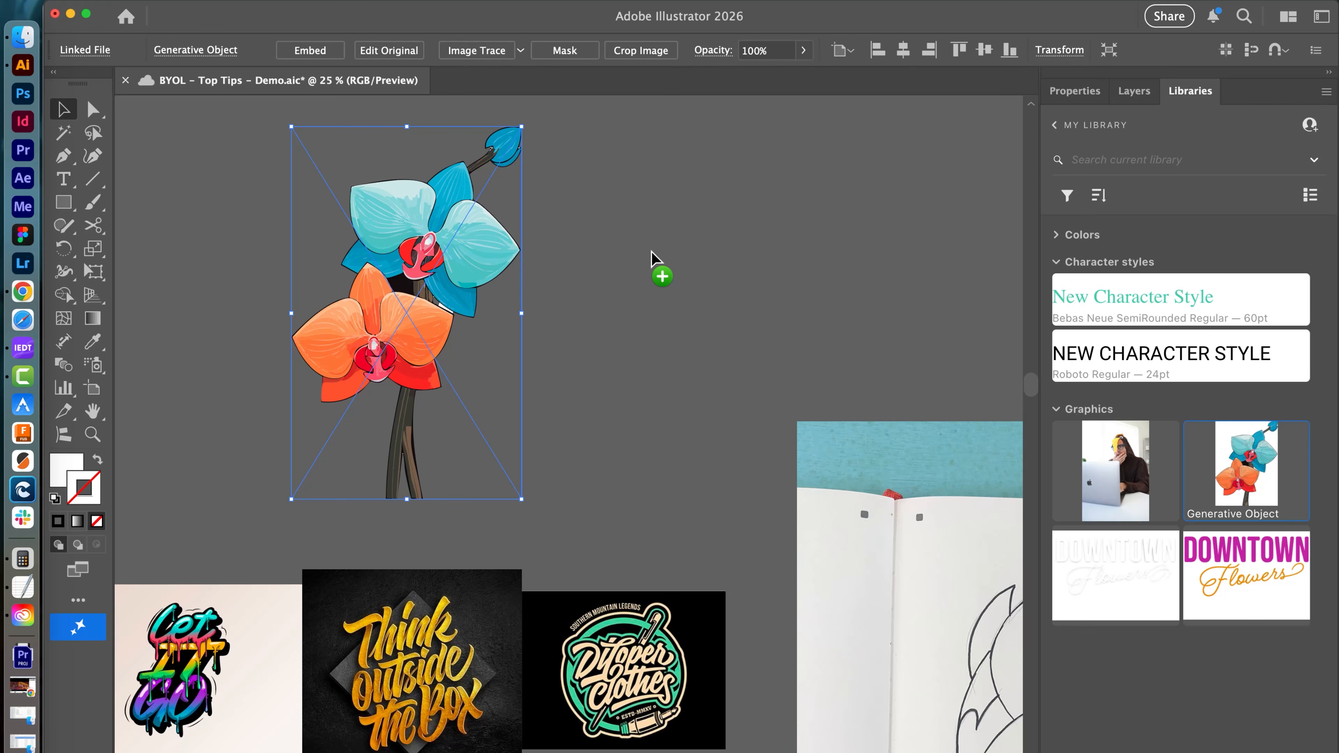
drag(652, 253, 637, 194)
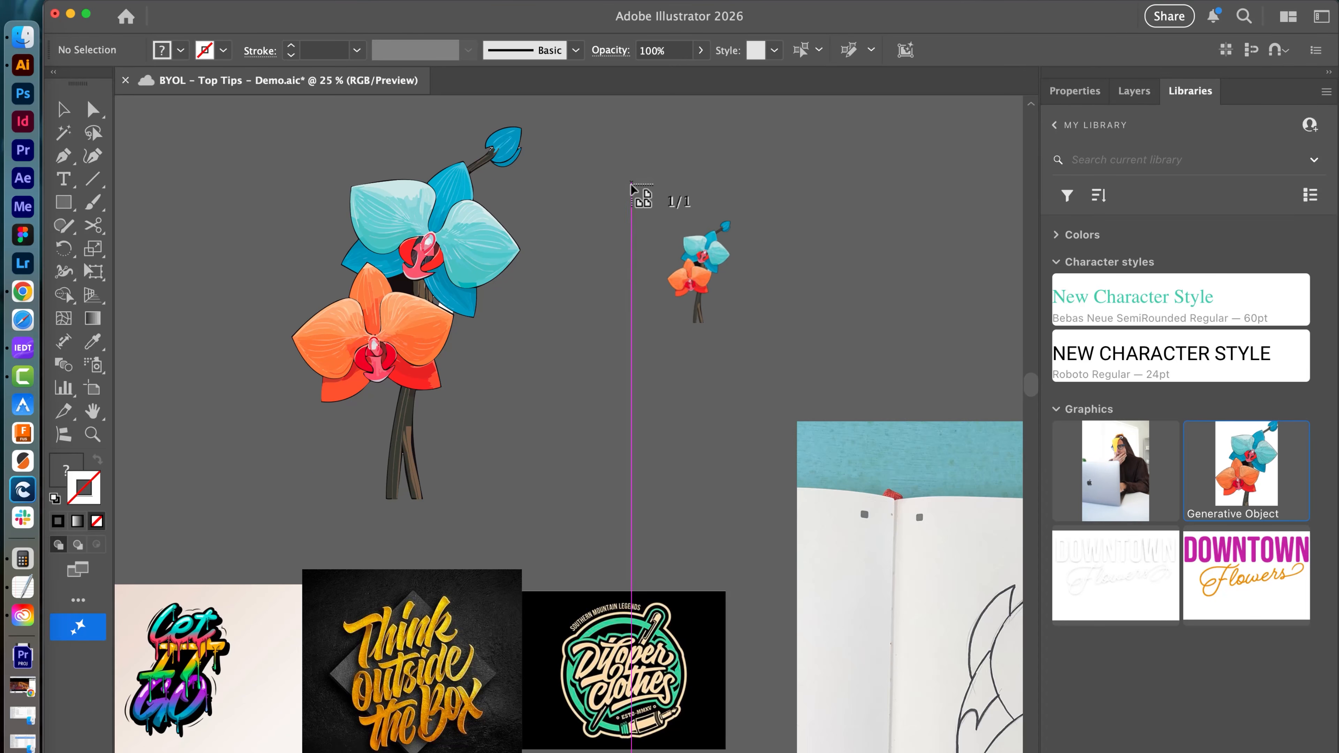
click(593, 157)
drag(705, 264, 676, 227)
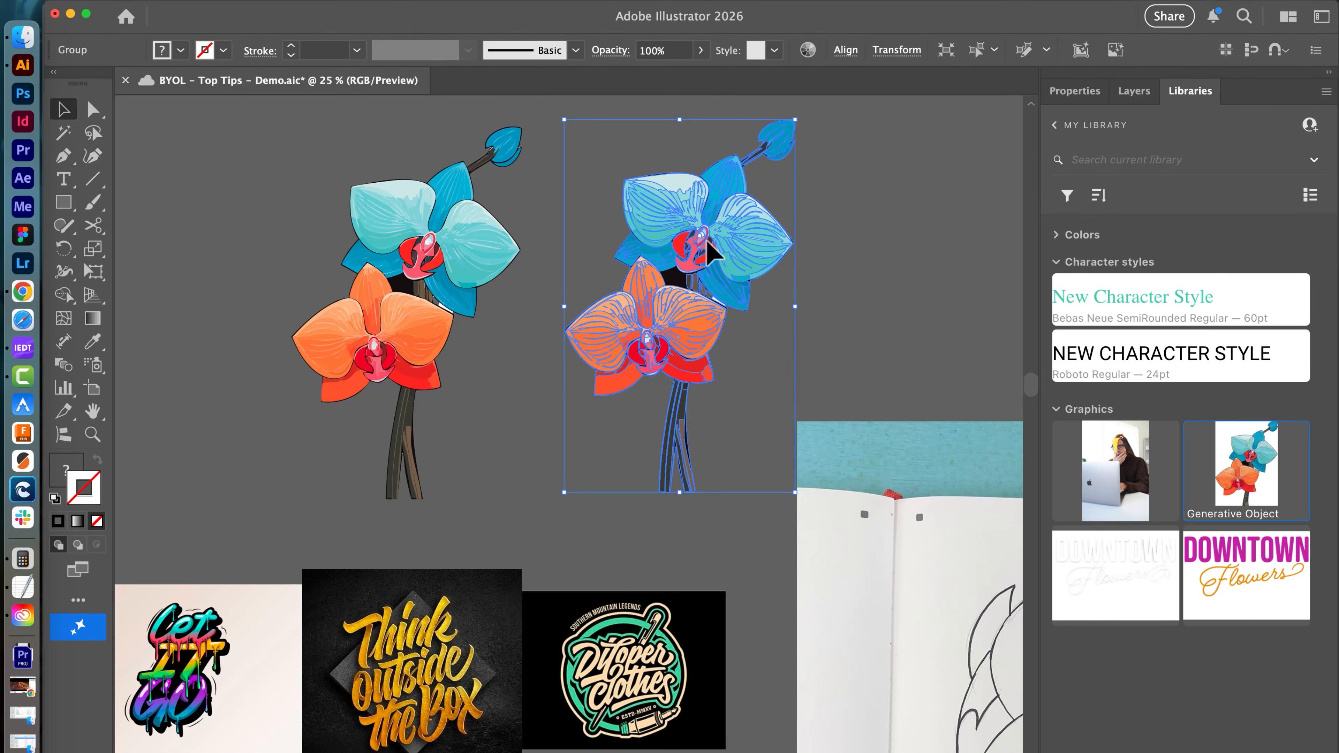
Step: Switch to outline view and compare the linked flower graphic with the paths of the embedded copy
key(super+y)
click(492, 265)
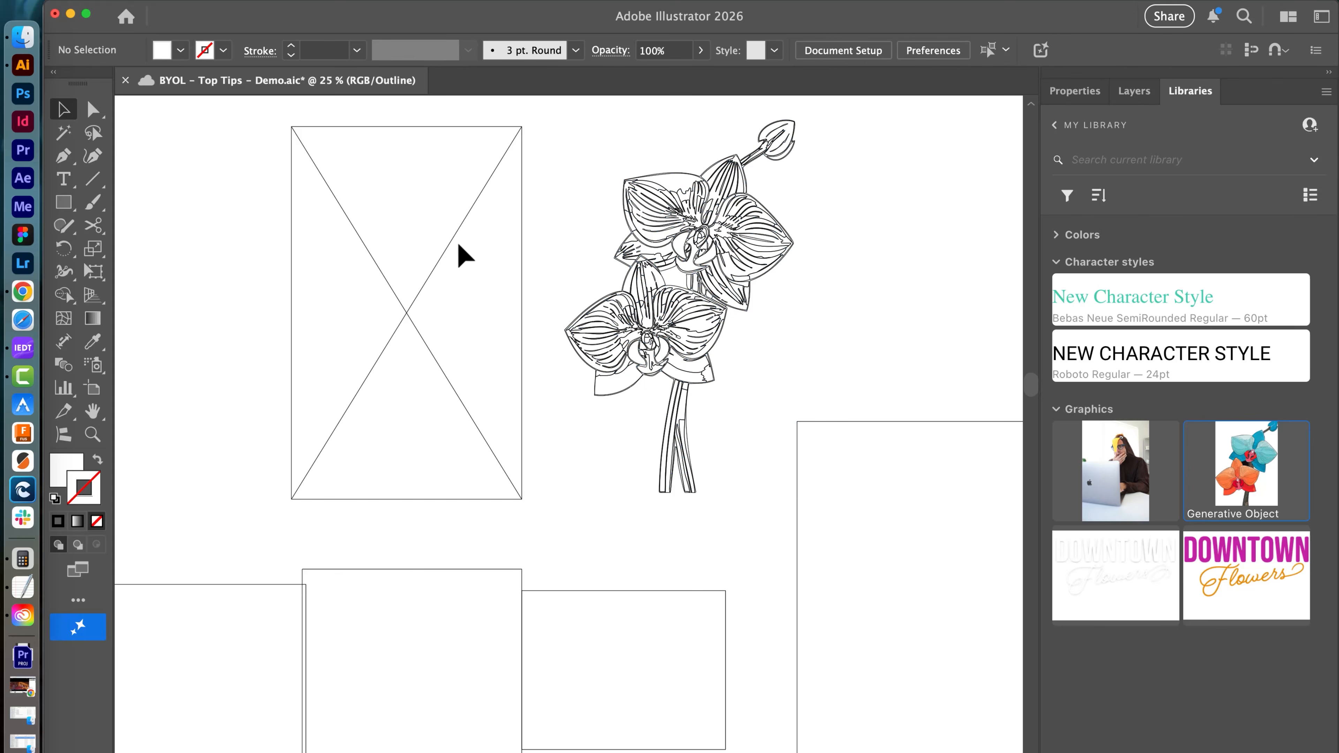
click(645, 296)
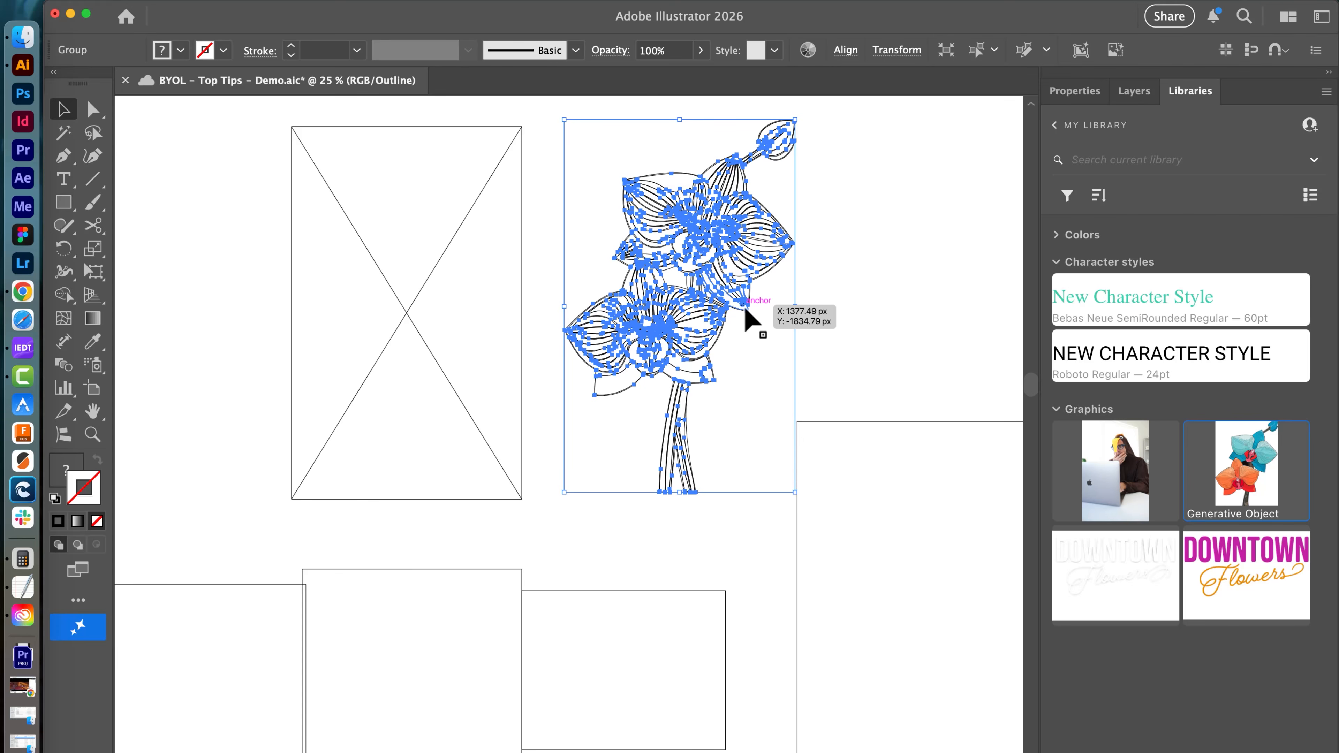
Step: Check the list of tips in the Google Docs notes and return to Illustrator
key(super+Tab)
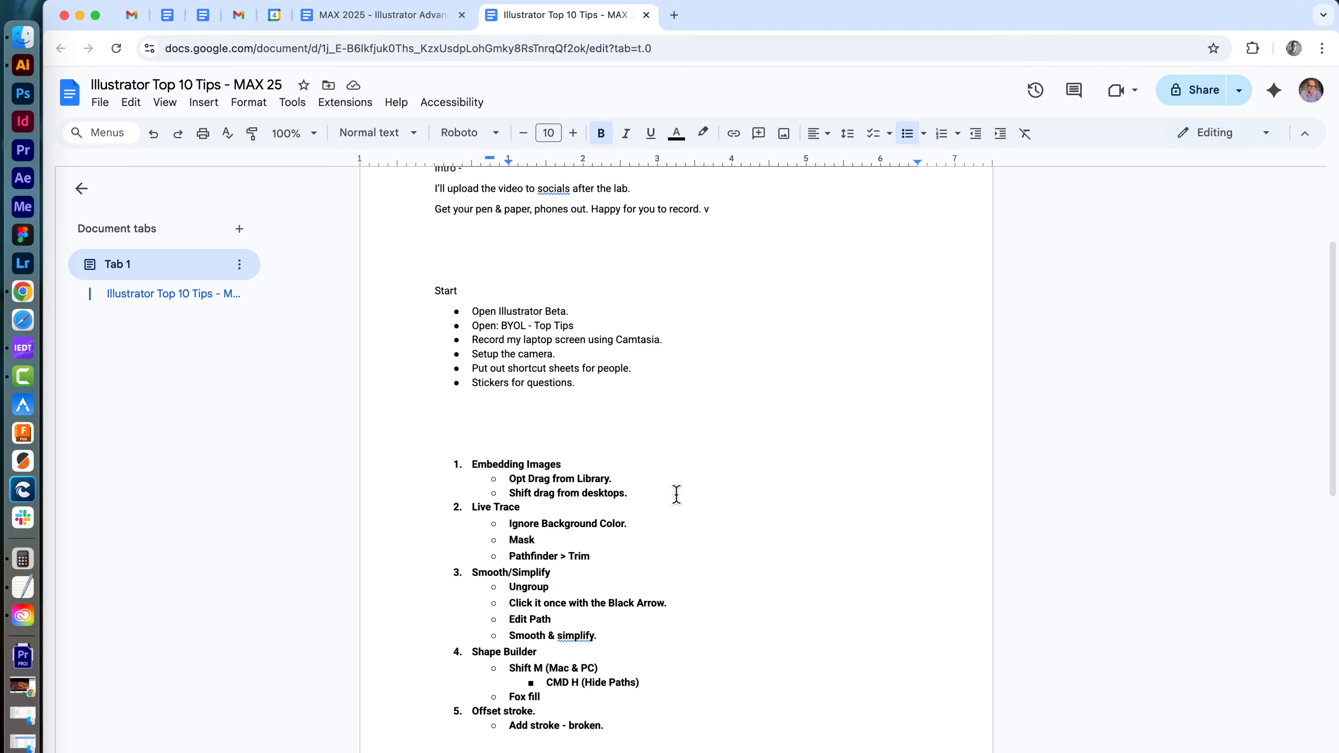
key(super+Tab)
key(super+Tab)
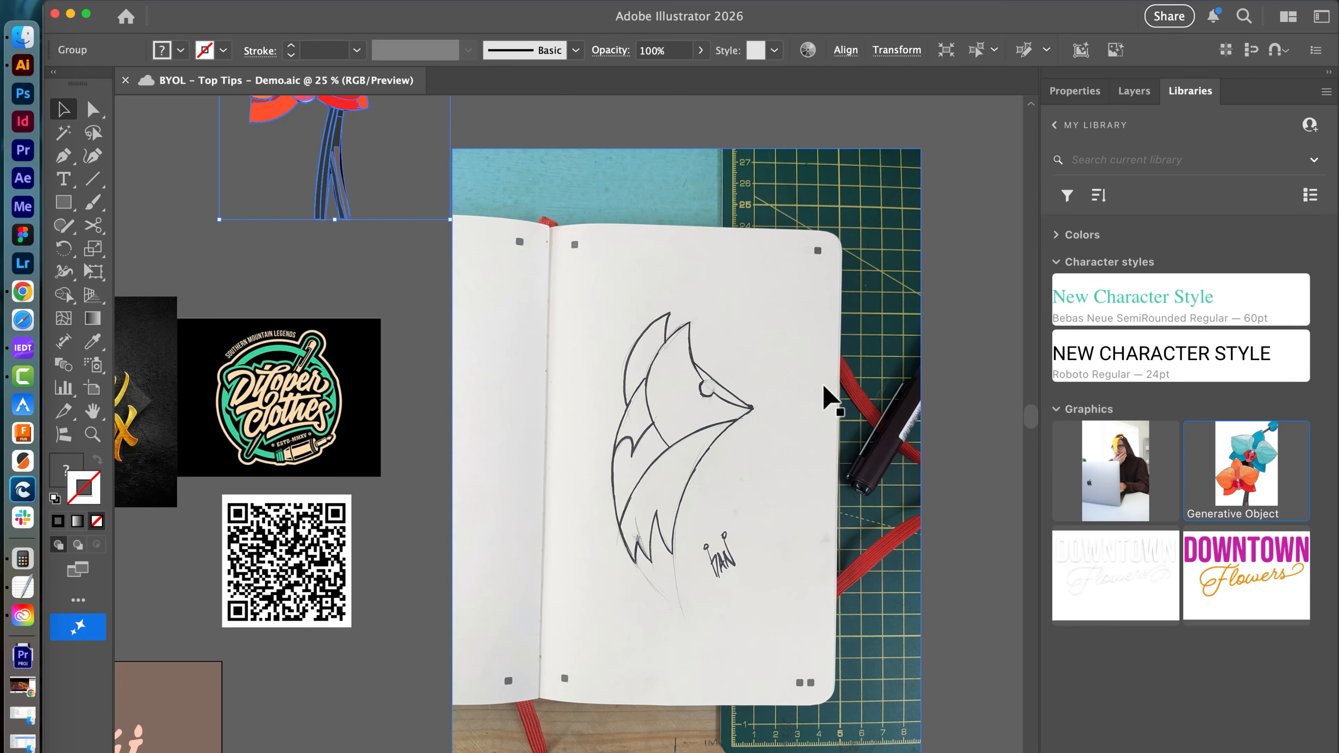
Step: Select the fox sketch photo and shift it slightly away from the logo images
click(936, 359)
drag(933, 350, 854, 225)
drag(691, 288, 756, 357)
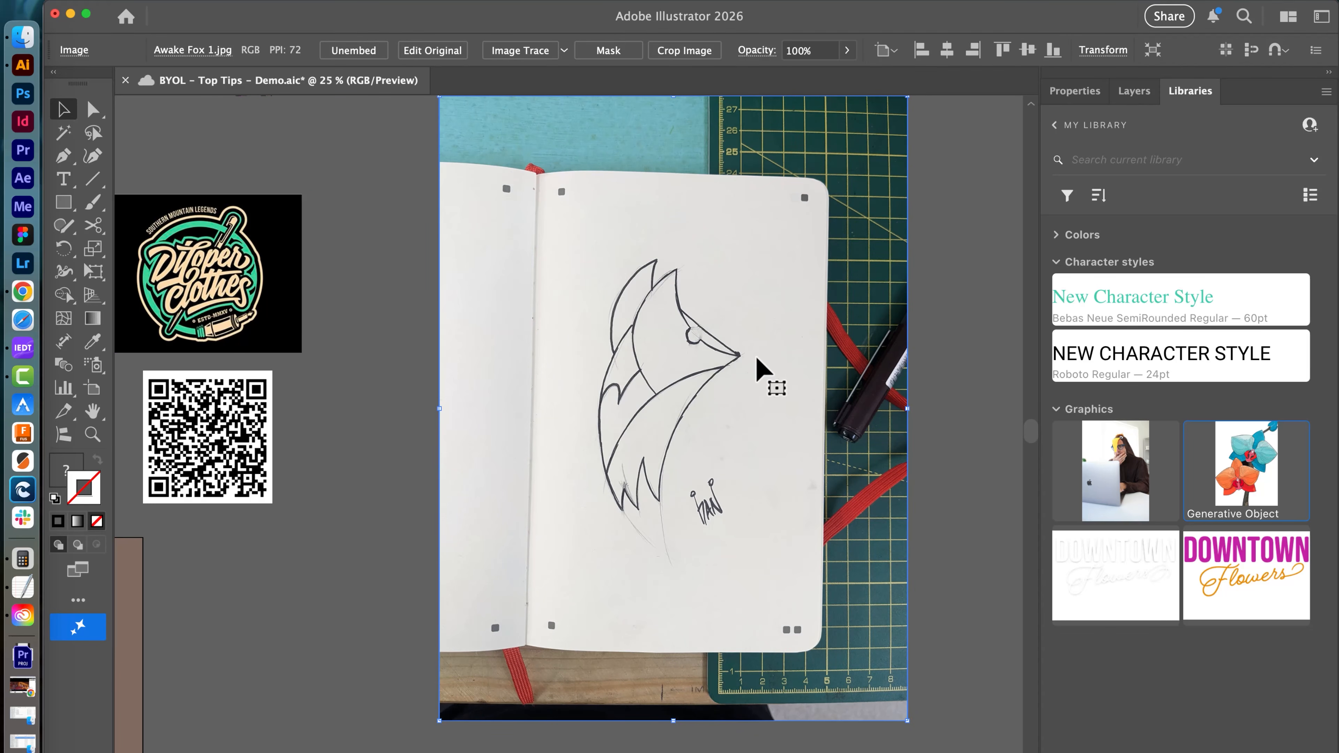
drag(718, 475, 732, 459)
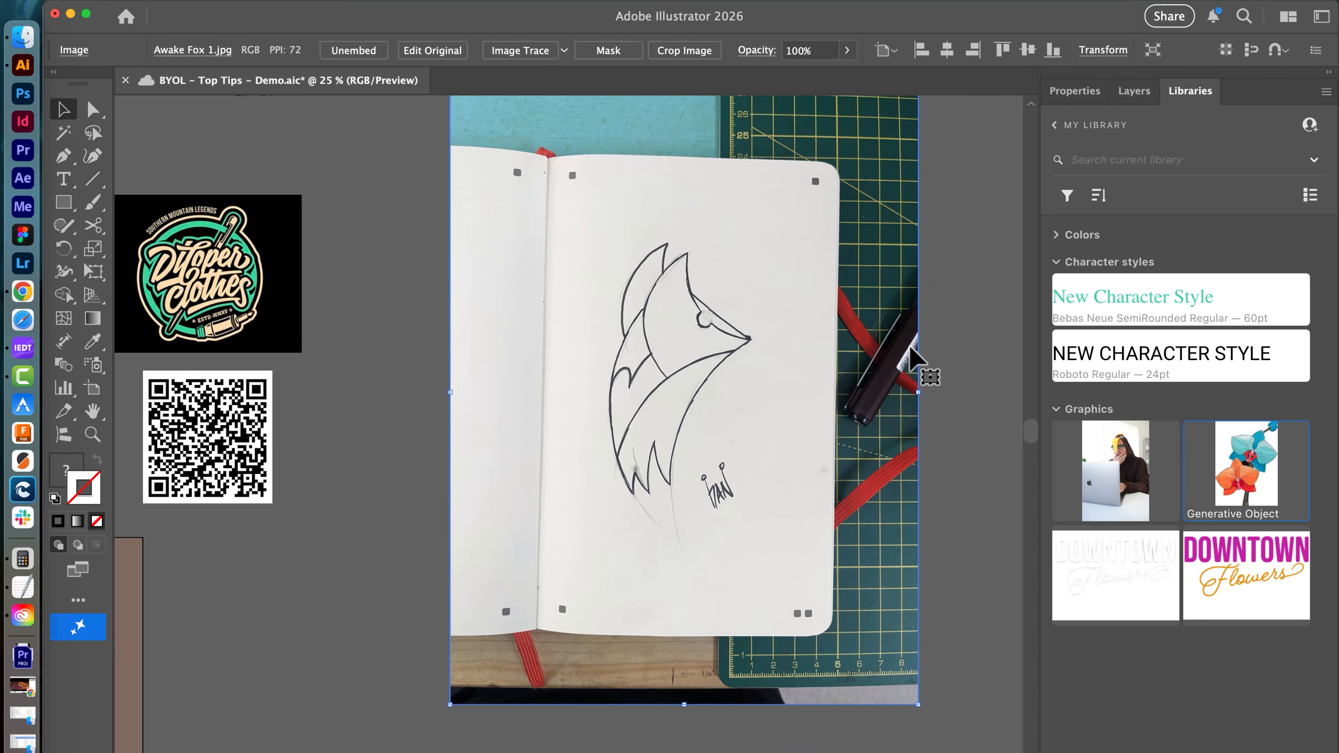
Step: Image Trace the fox sketch photo with the Black and White Logo preset and move the tracing farther from the logos
click(1071, 95)
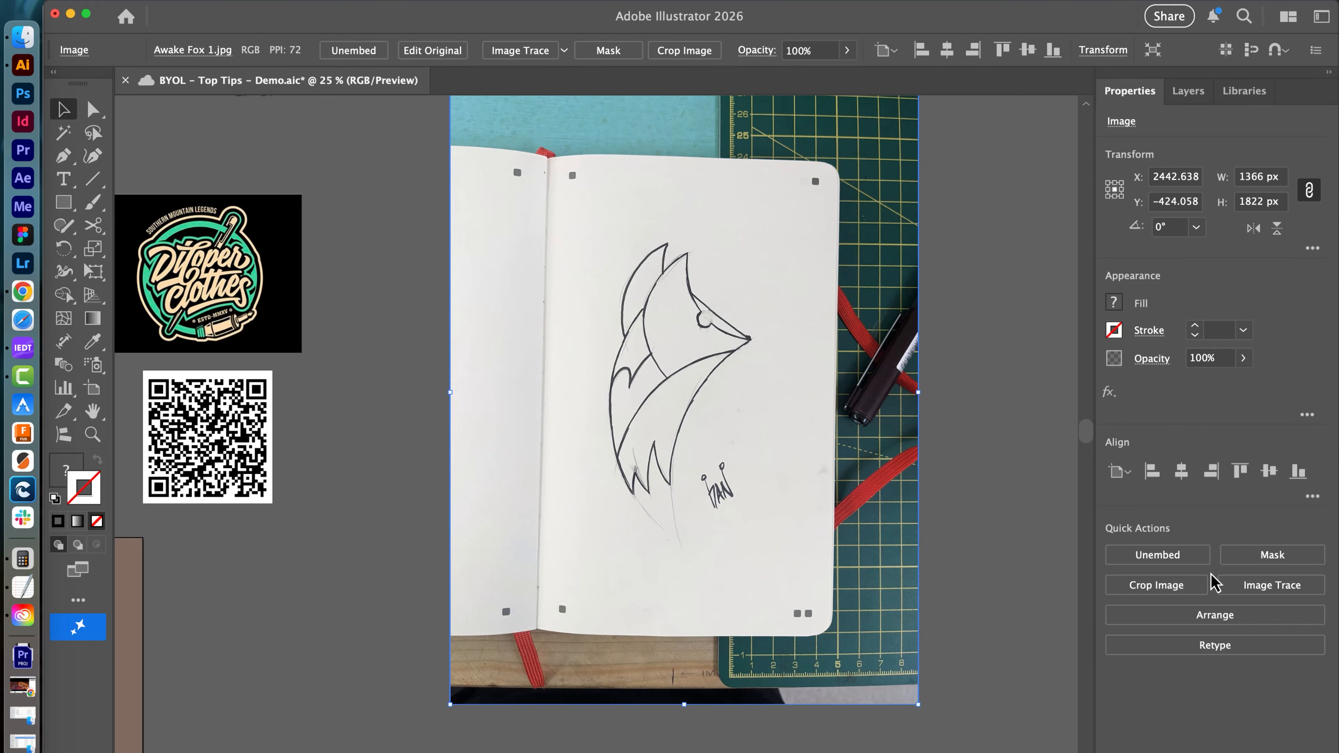
click(1278, 585)
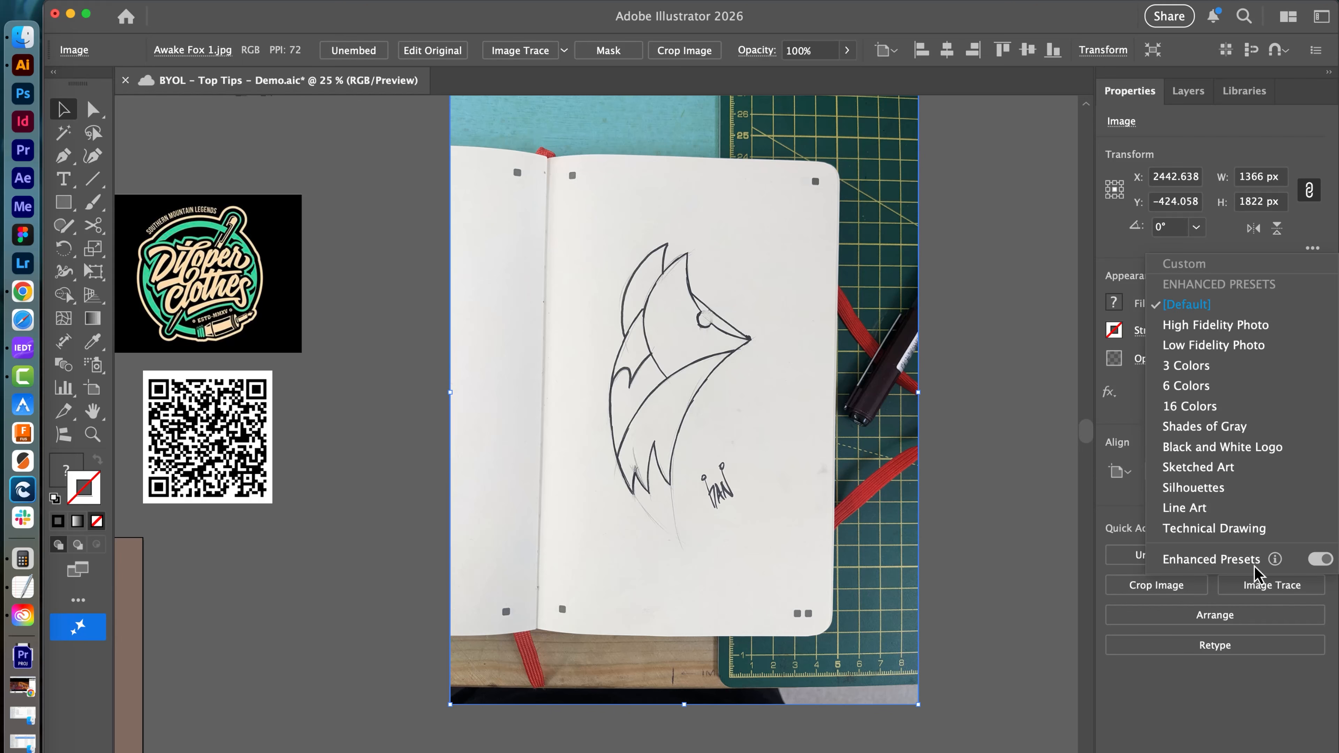
click(1214, 450)
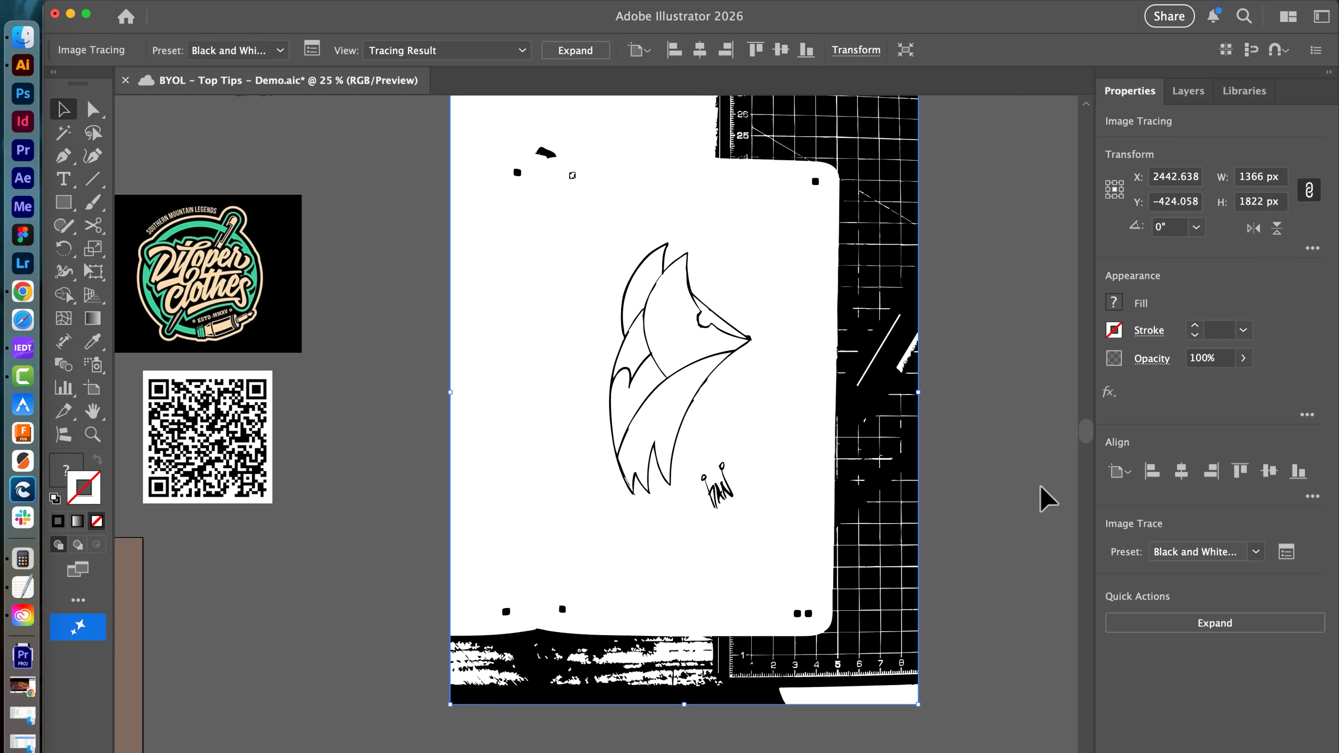
mouse_move(743, 458)
mouse_down()
mouse_move(756, 464)
mouse_move(796, 426)
mouse_up()
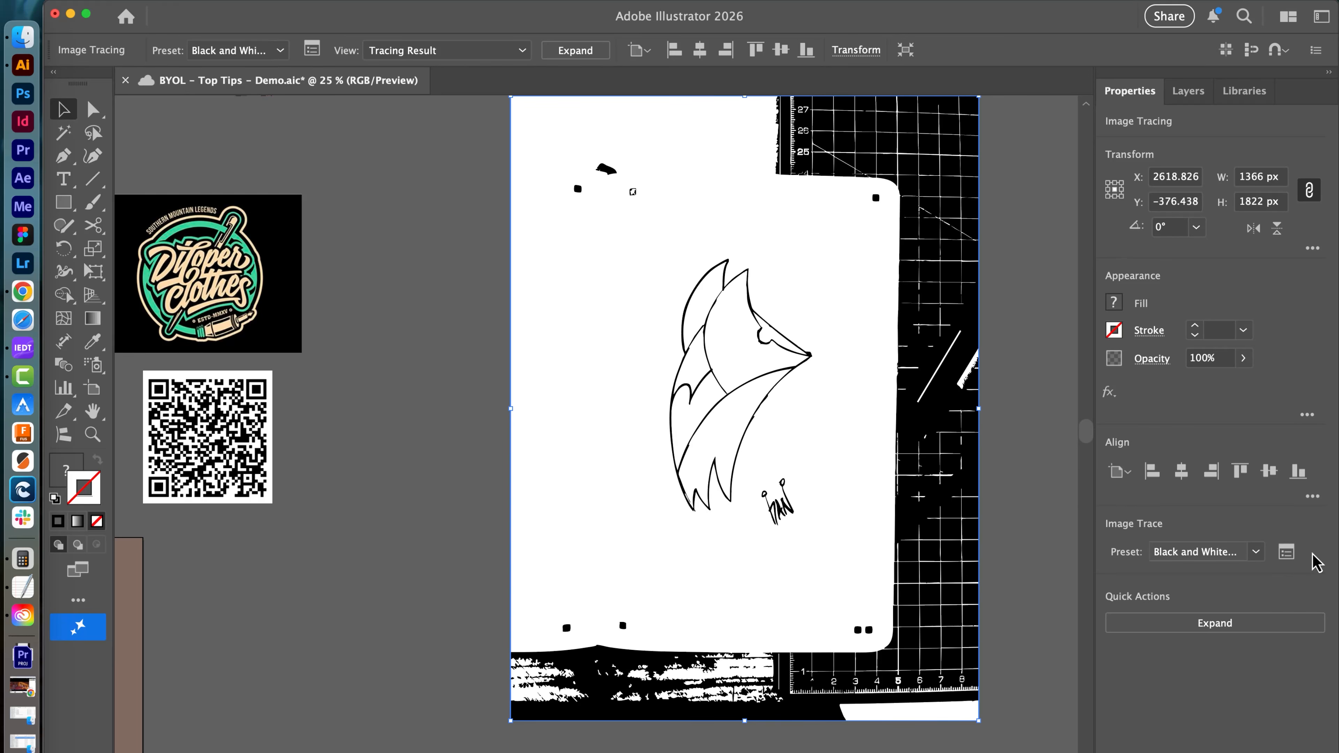
Step: Set the tracing's advanced options to ignore white and expand it into editable vector paths
click(1287, 553)
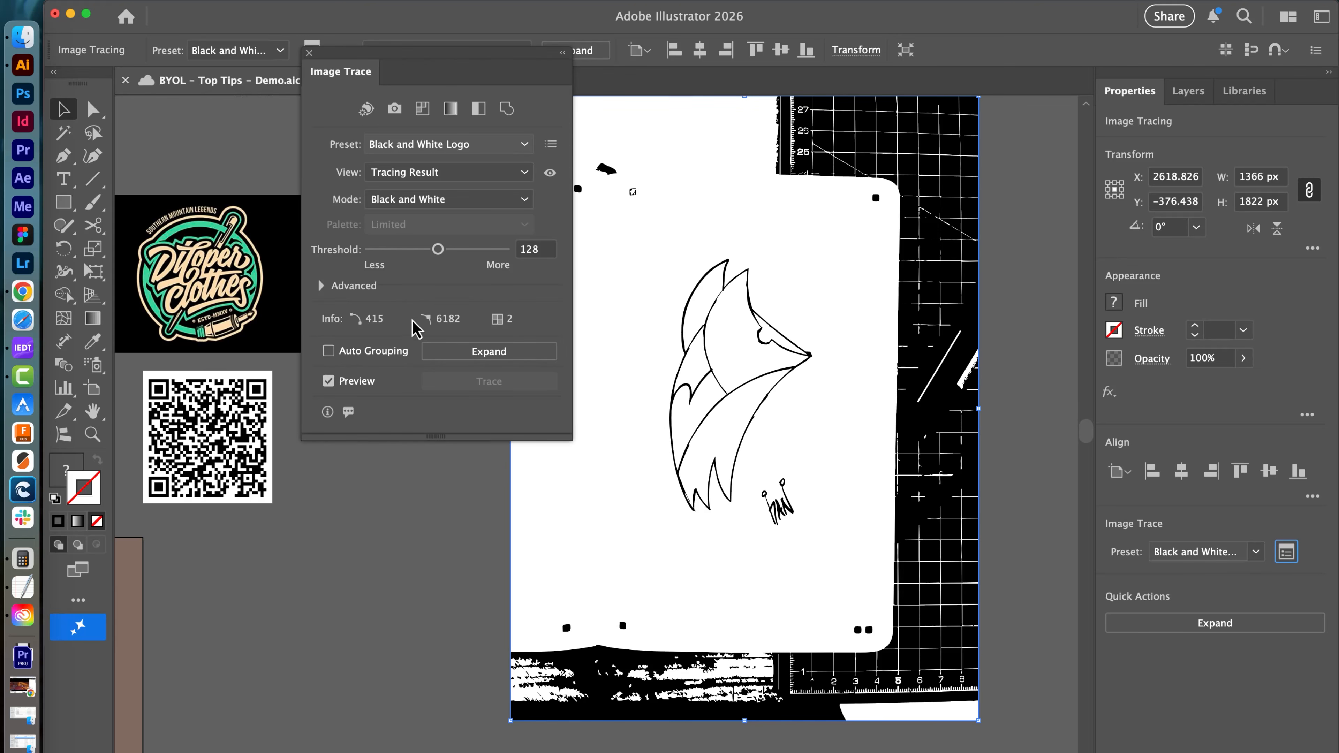
click(322, 287)
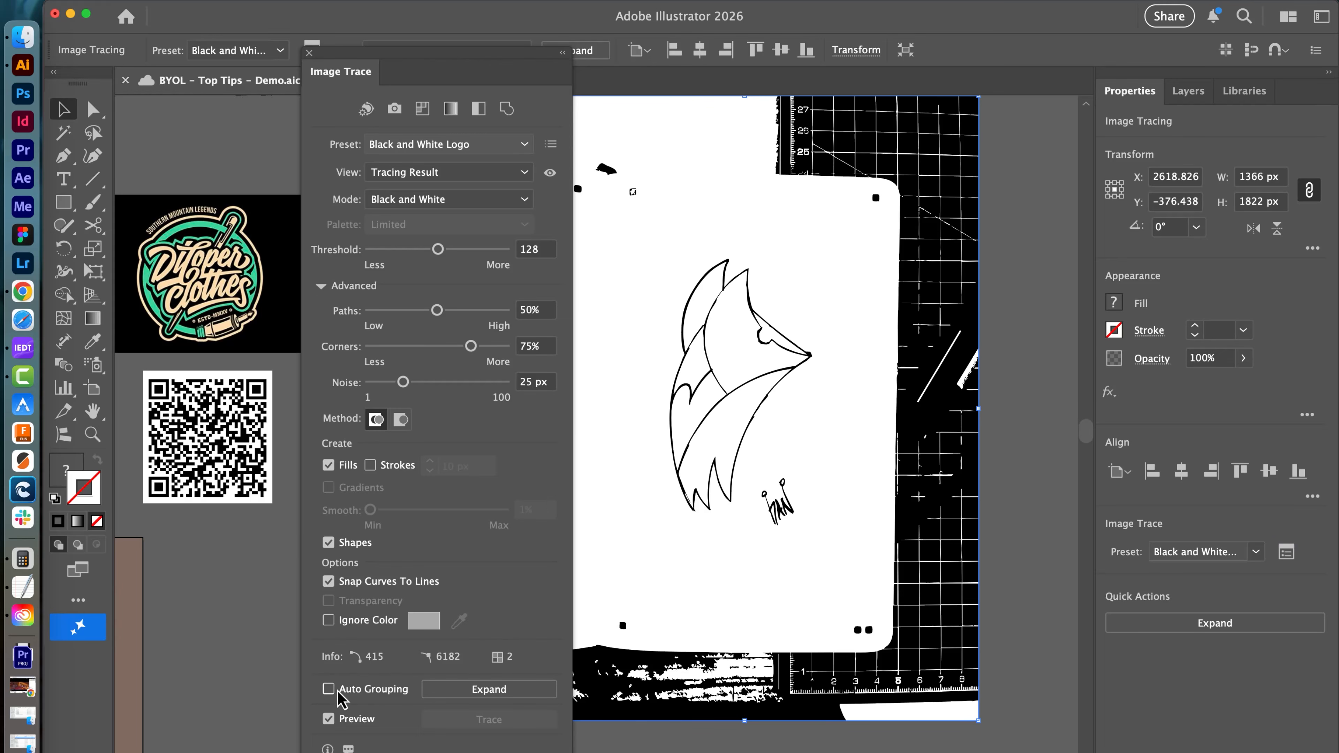
click(328, 621)
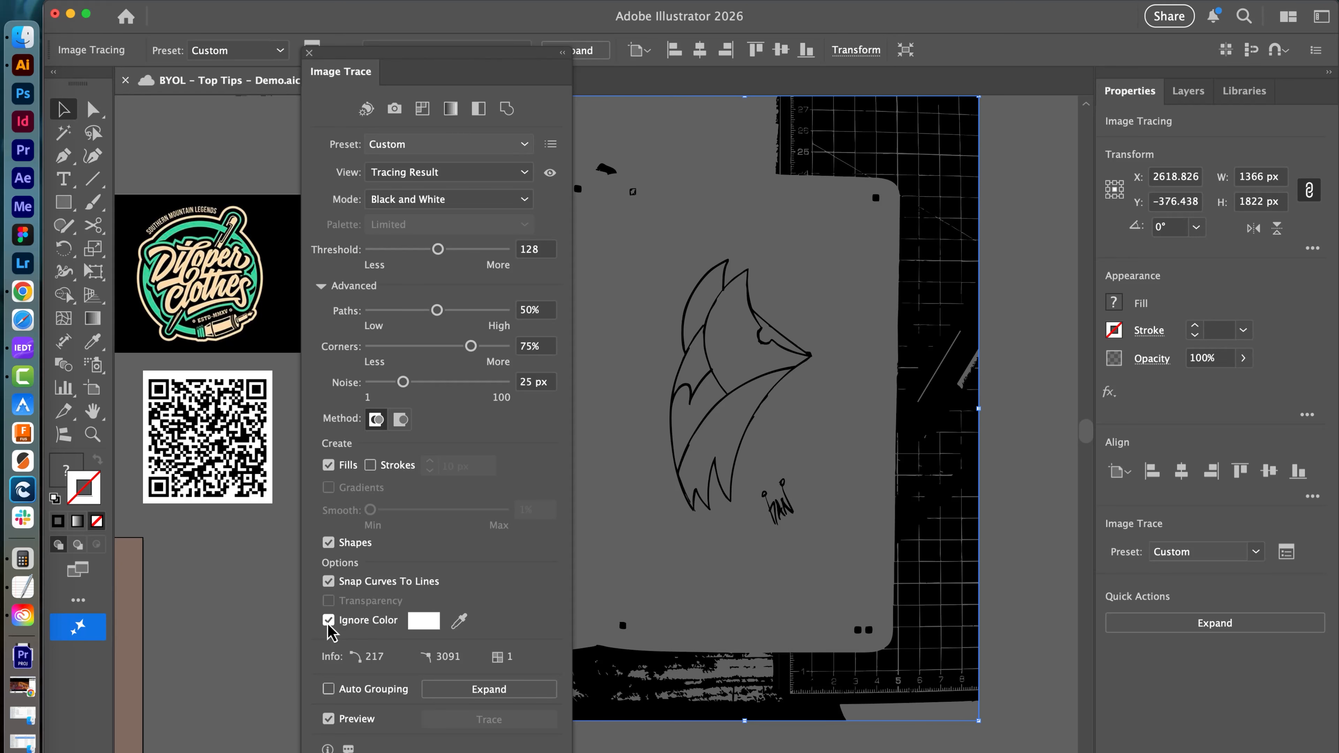
click(309, 53)
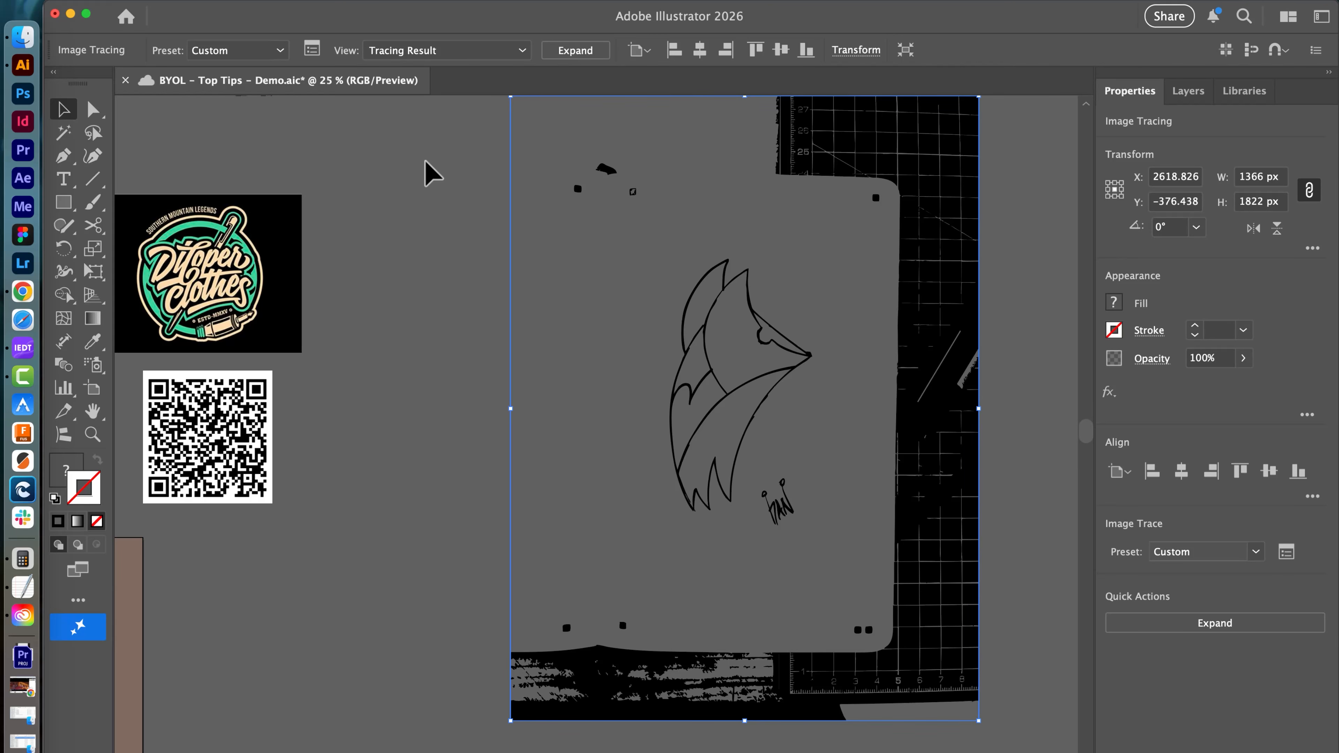
click(1220, 625)
click(617, 551)
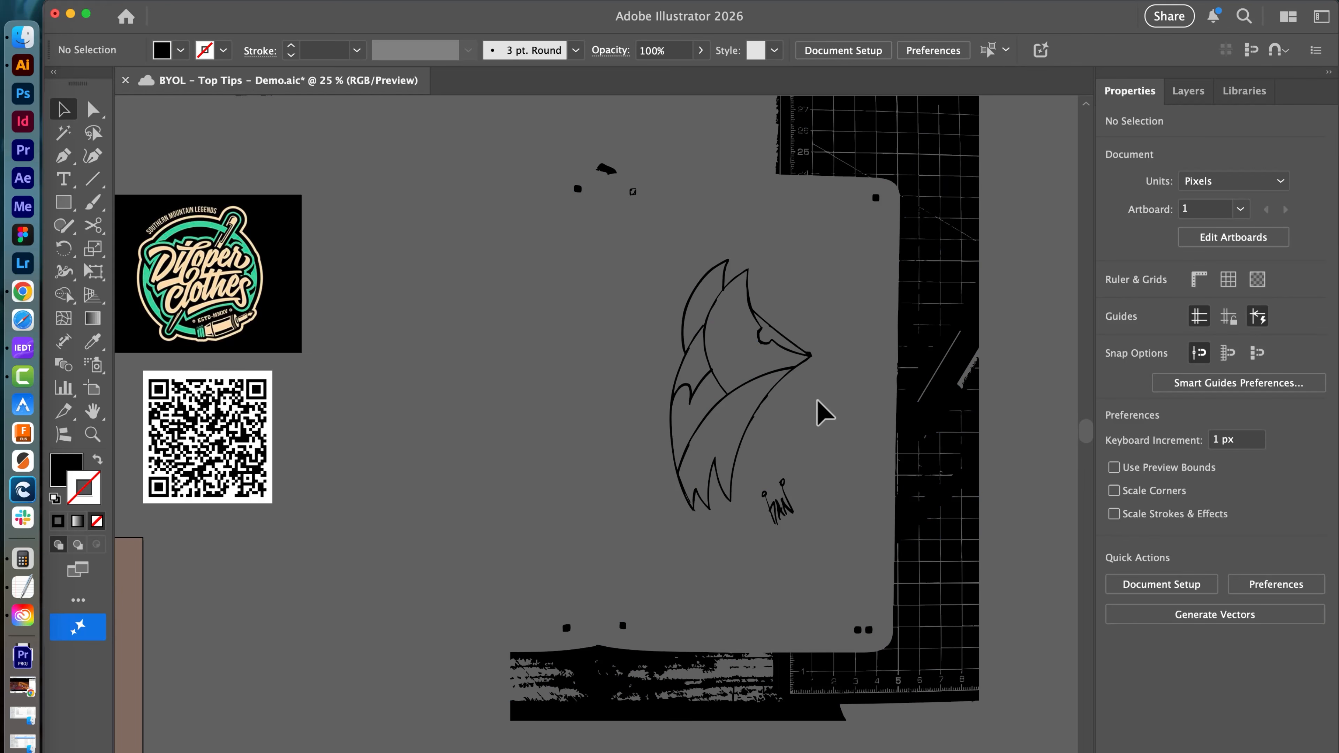
Step: Draw a rectangle about 624 × 927 px around the fox and signature and use it as a clipping mask for the traced artwork
key(m)
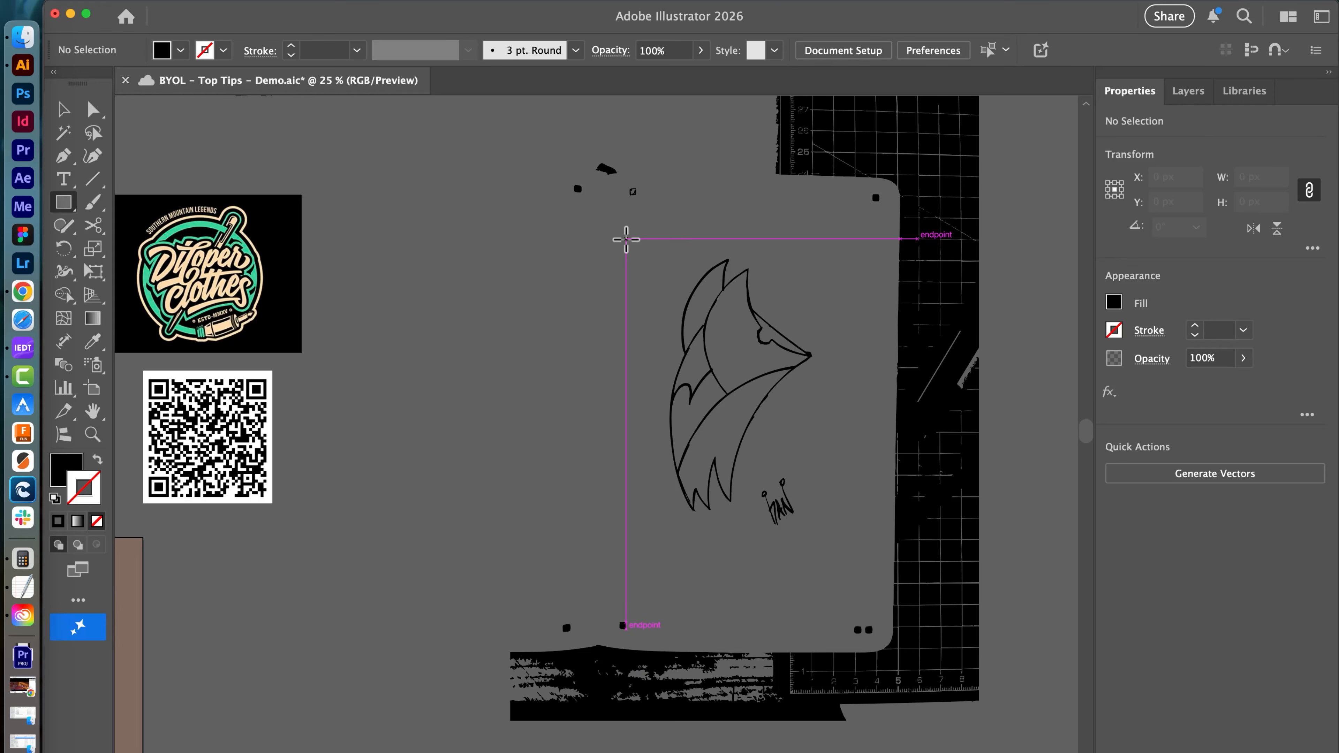
drag(627, 239, 840, 557)
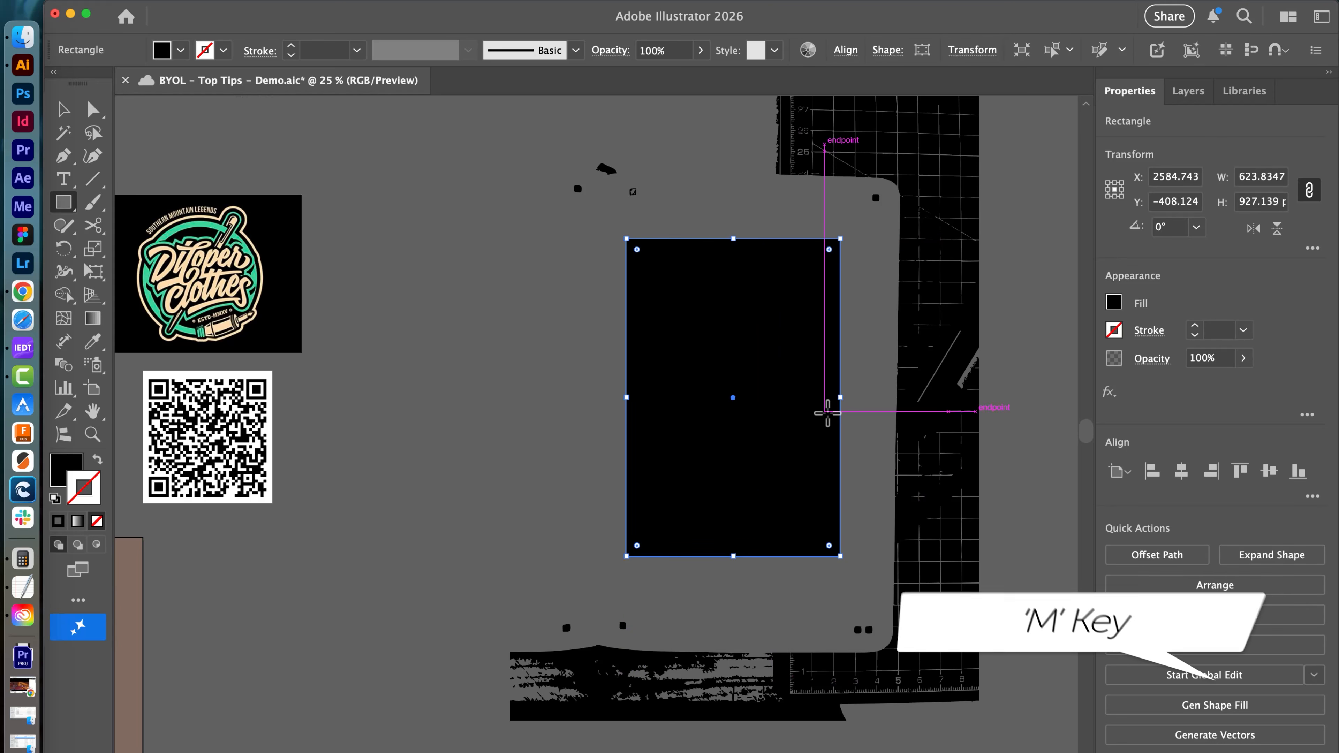
key(v)
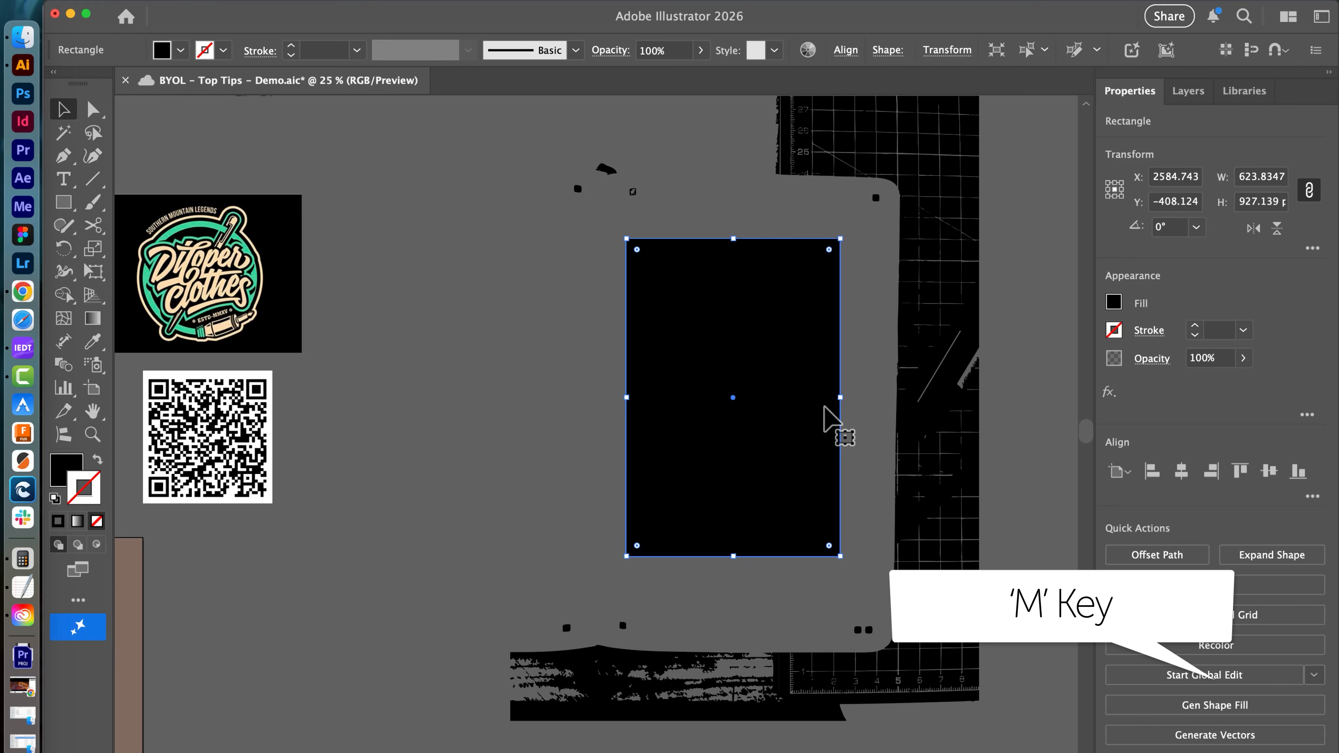
shift+click(940, 433)
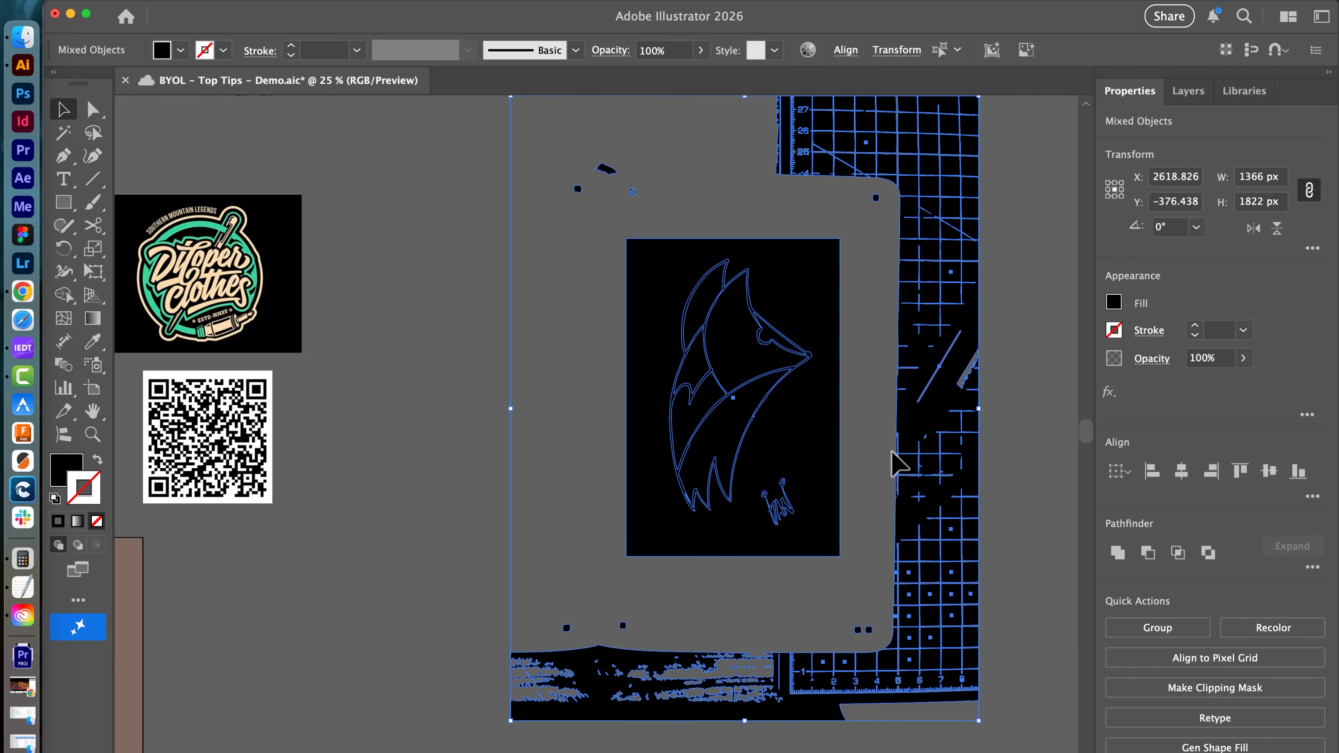
key(a)
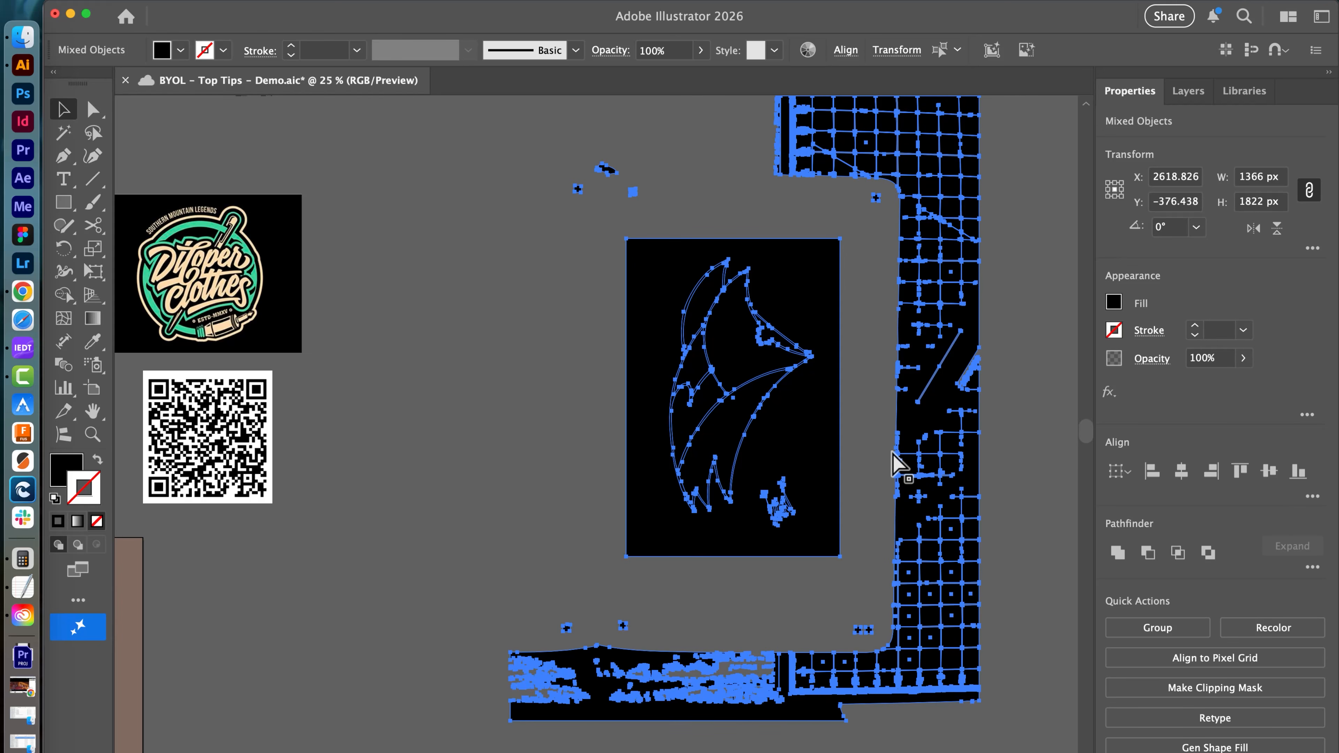
key(super+7)
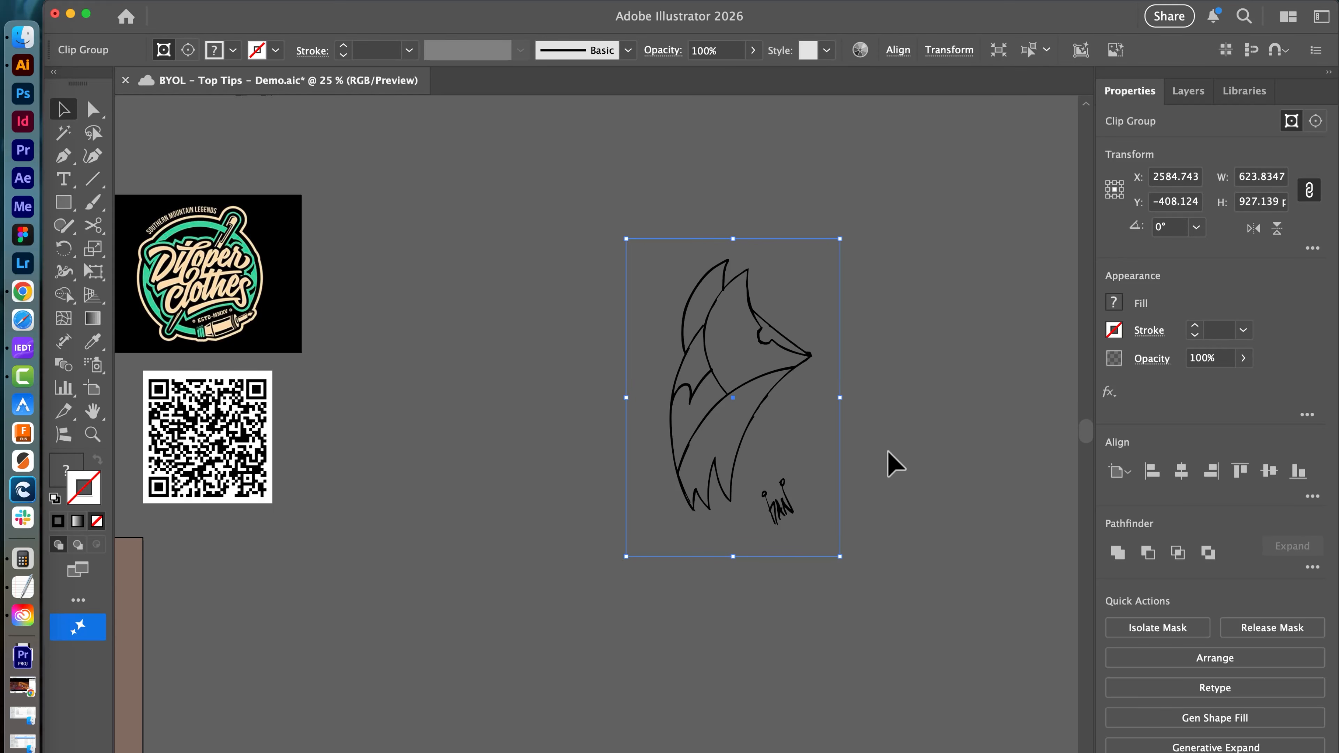
click(893, 464)
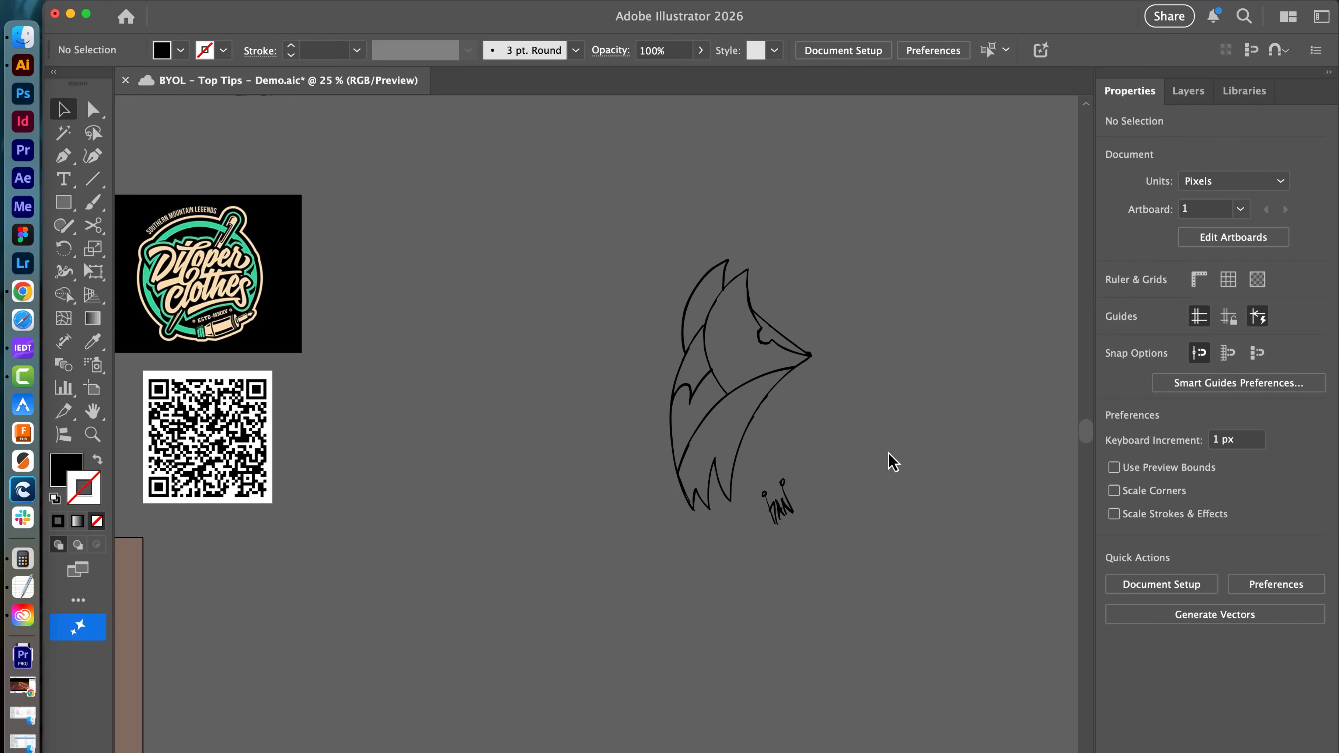
Step: Inspect the hidden paths in outline view and remove everything outside the fox's clipping mask with Pathfinder Trim
key(super+y)
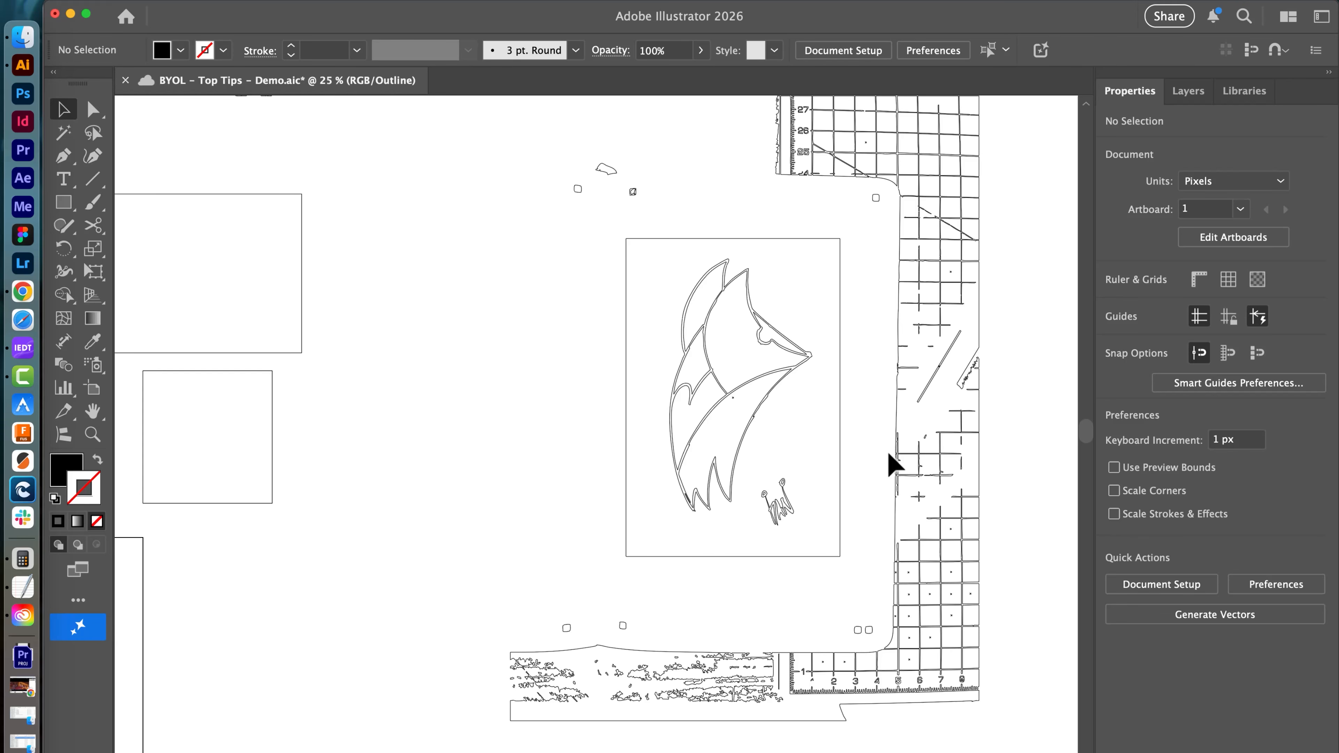
key(super+y)
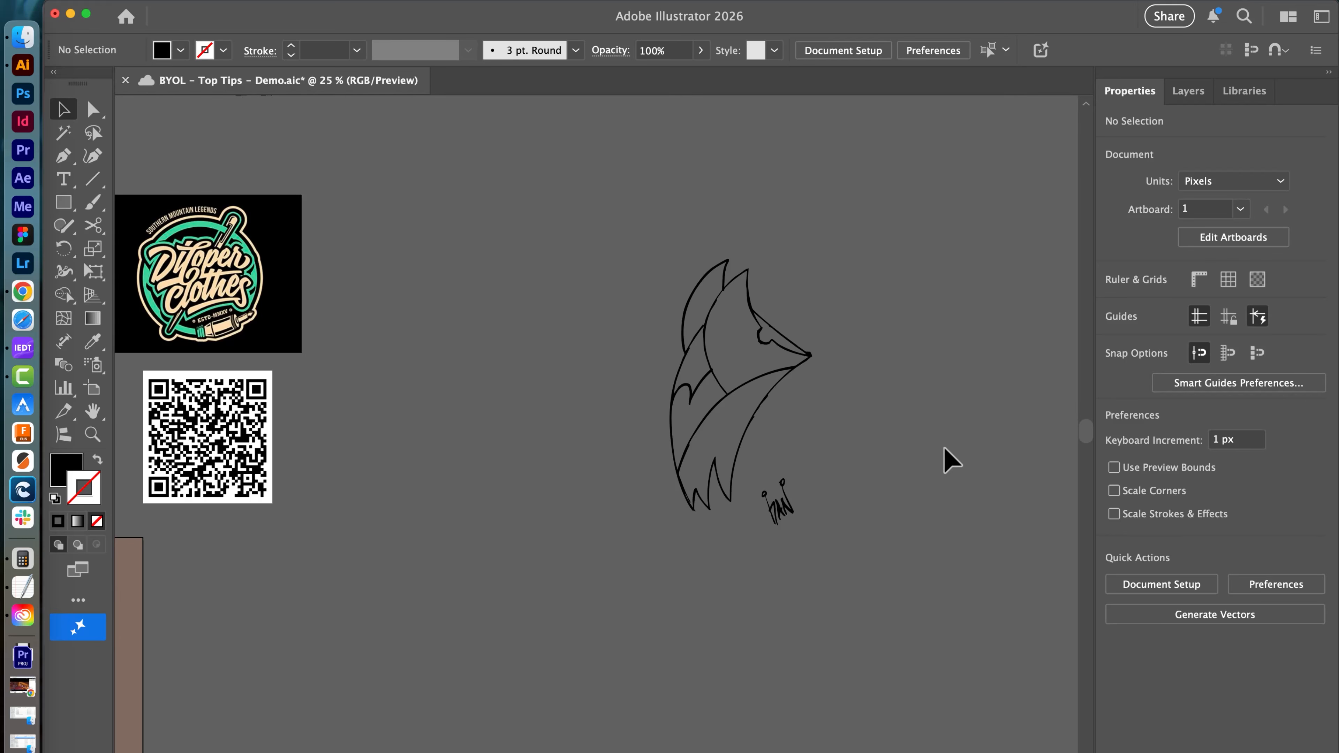
click(770, 407)
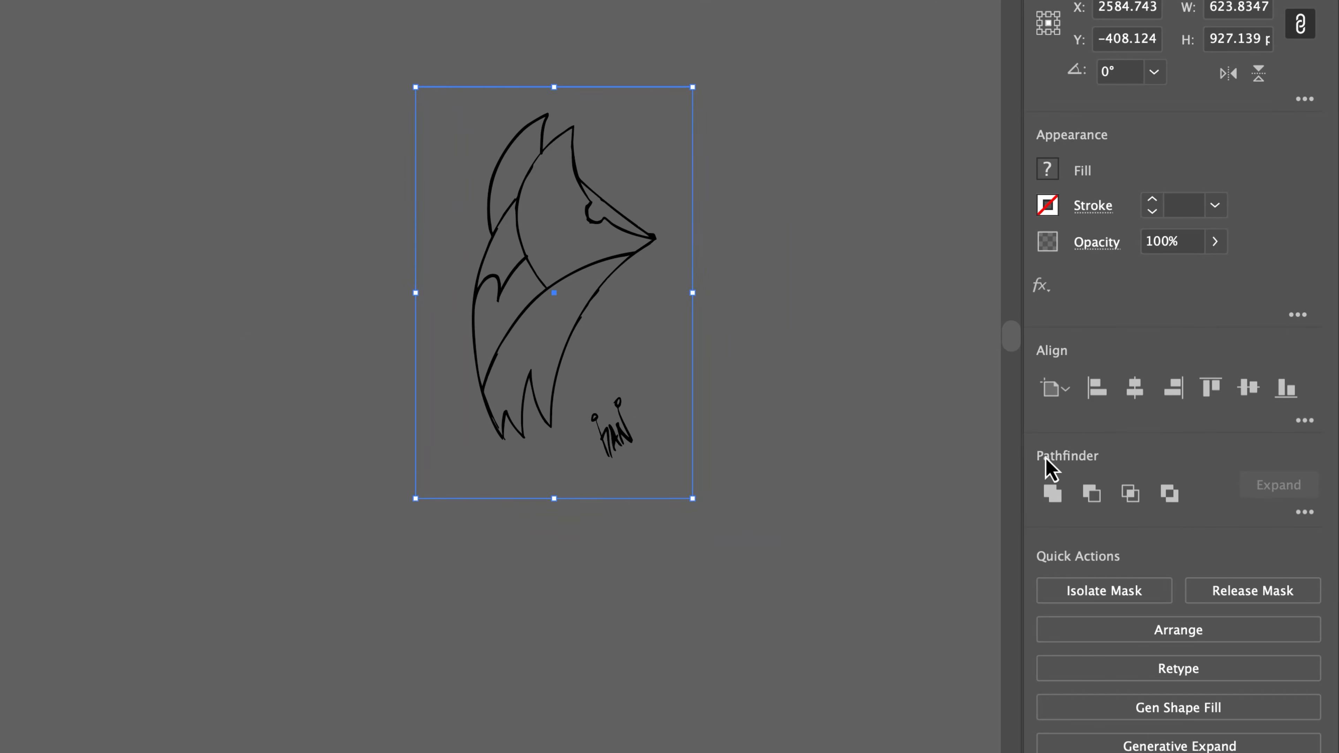
click(1306, 517)
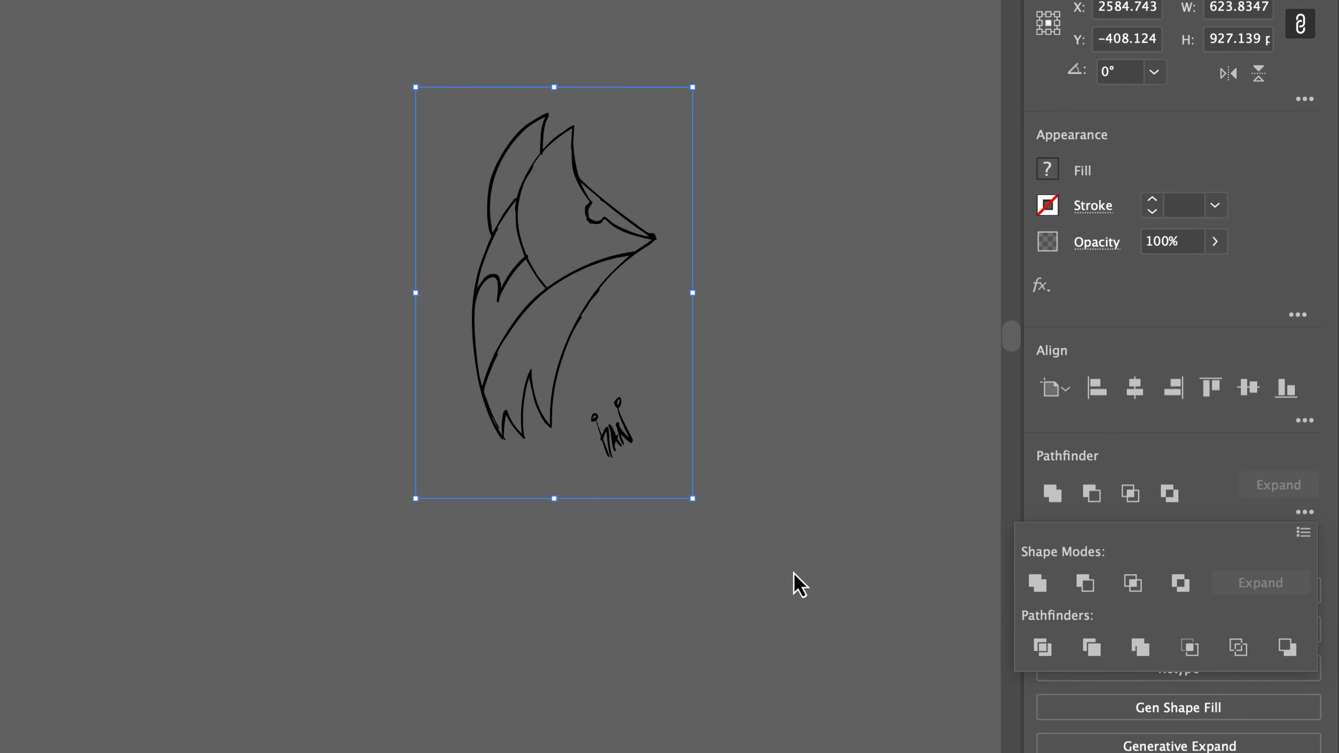
click(798, 583)
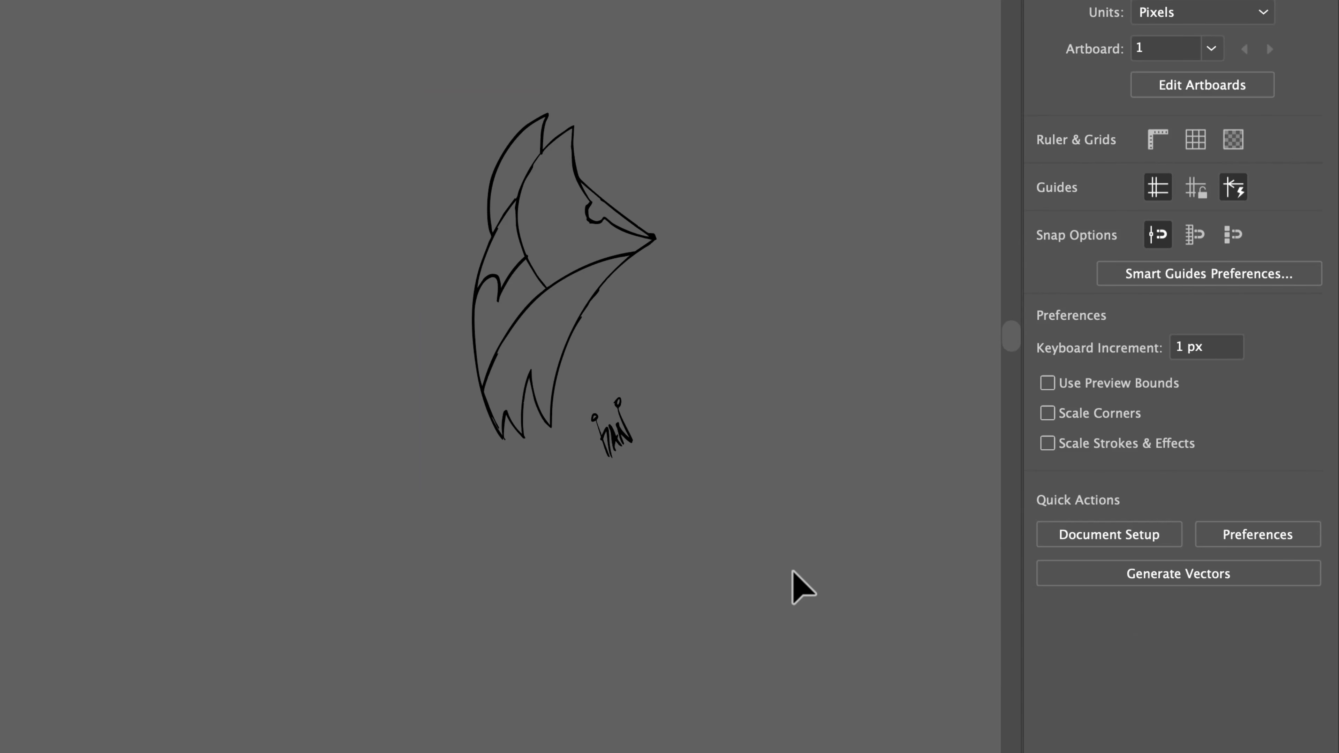
key(super+y)
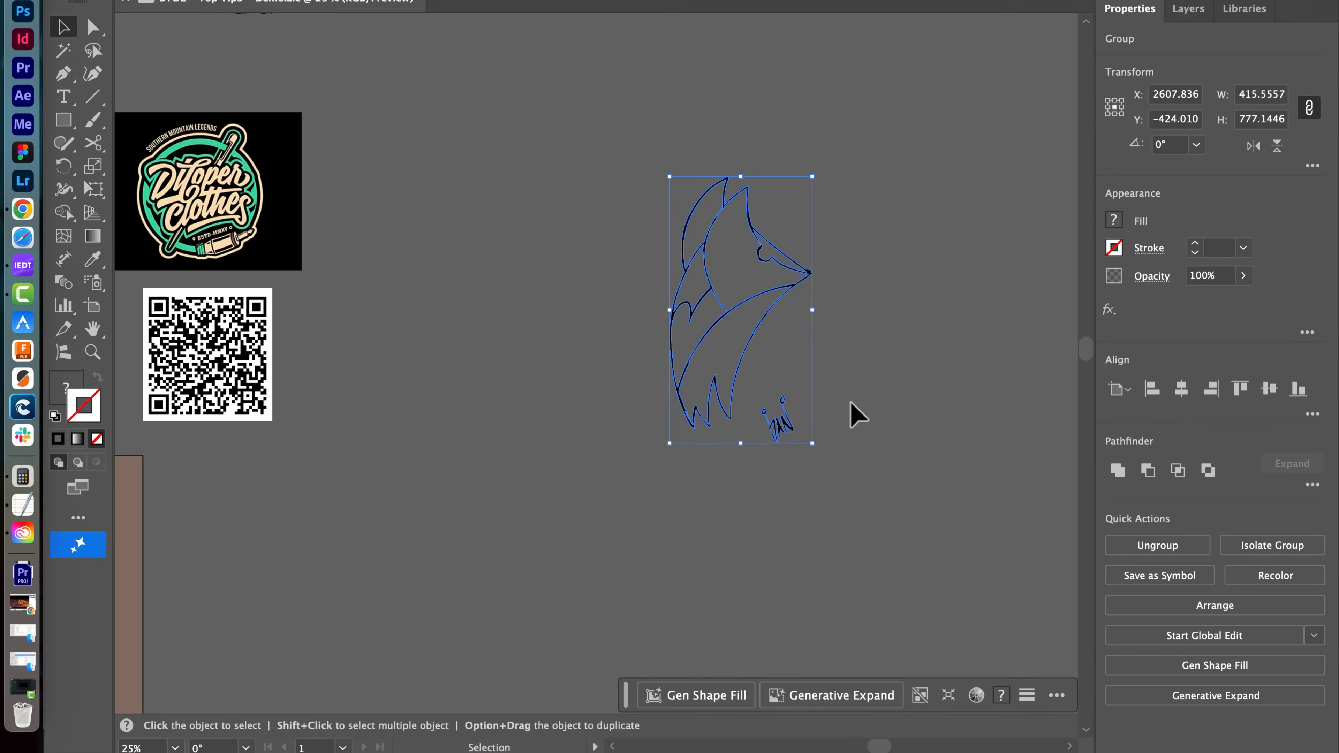
Step: Ungroup the trimmed fox artwork and clear the selection
key(super+equal)
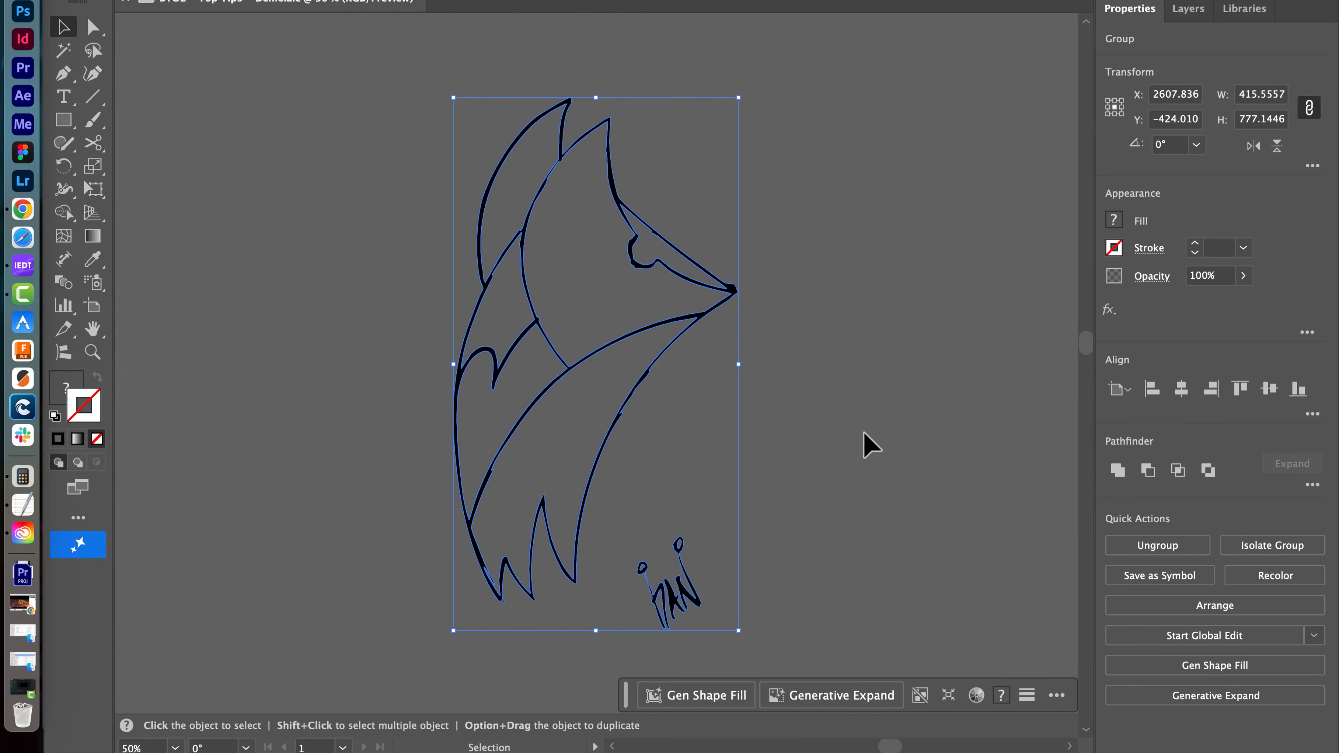
click(1173, 547)
click(792, 548)
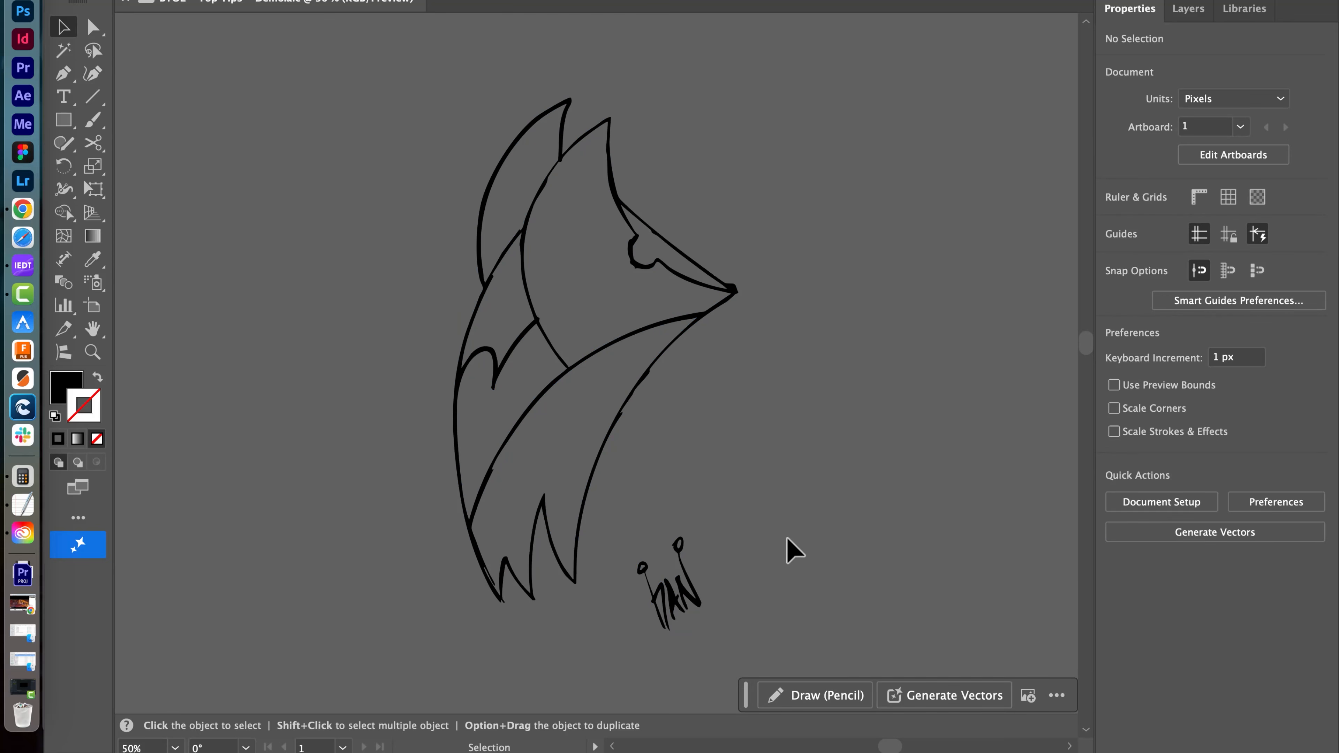
Step: Delete the handwritten signature below the fox, using the Direct Selection tool
key(a)
drag(771, 508, 634, 665)
key(Delete)
key(v)
key(space)
drag(733, 484, 812, 498)
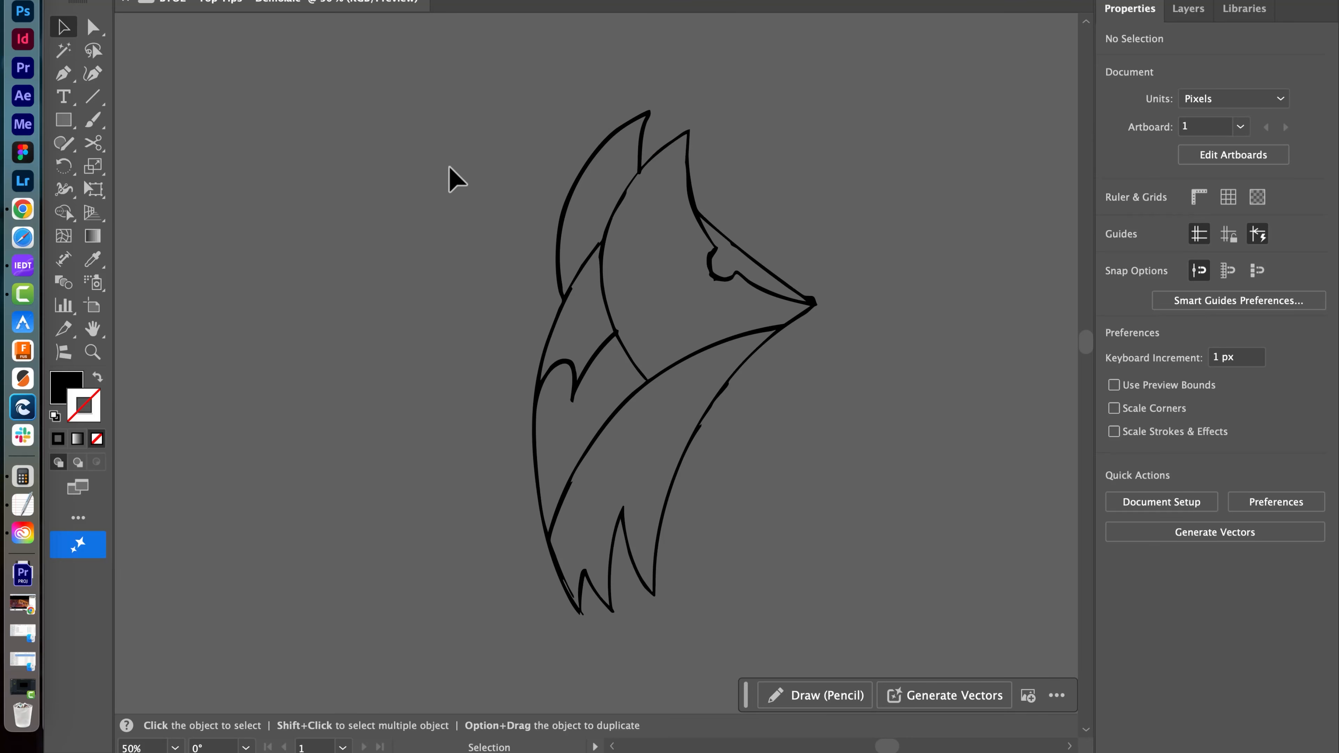
Step: Select the fox's compound path and simplify its curves to about a quarter of the simplification range
drag(459, 190, 792, 430)
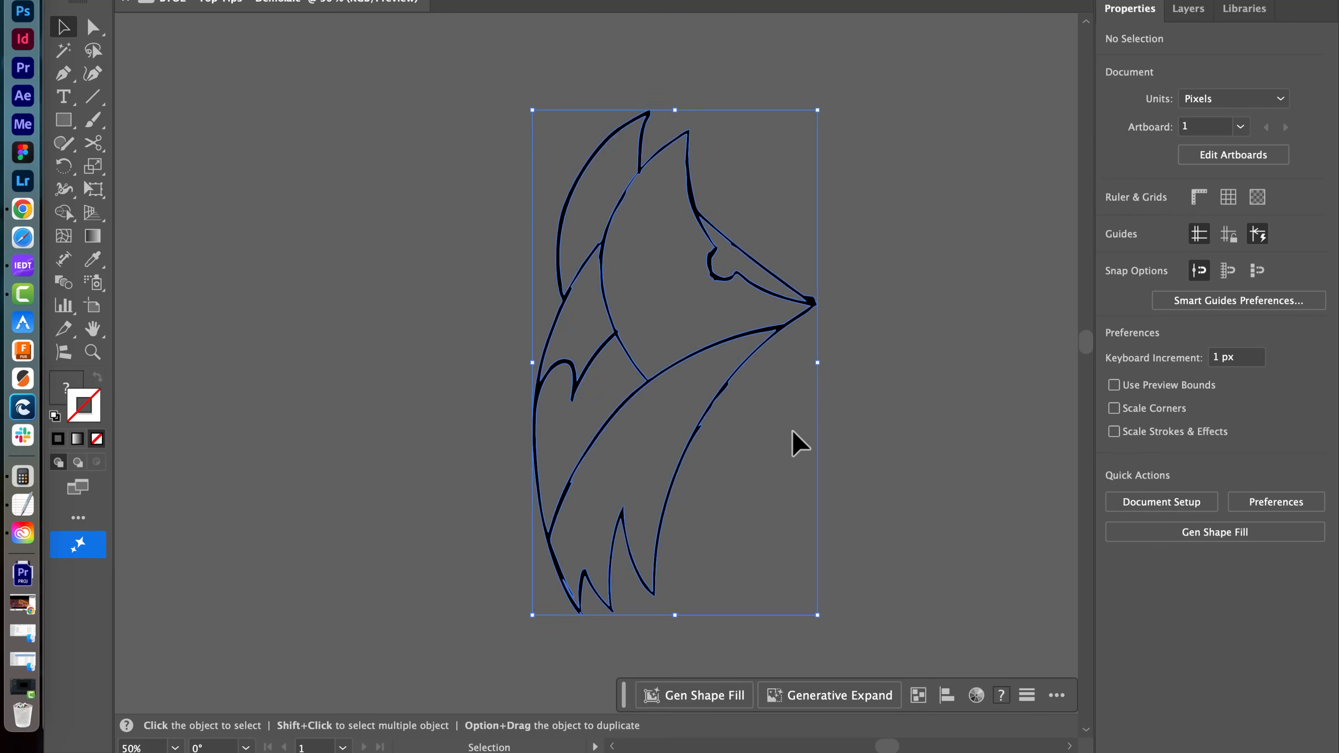
click(869, 477)
click(792, 329)
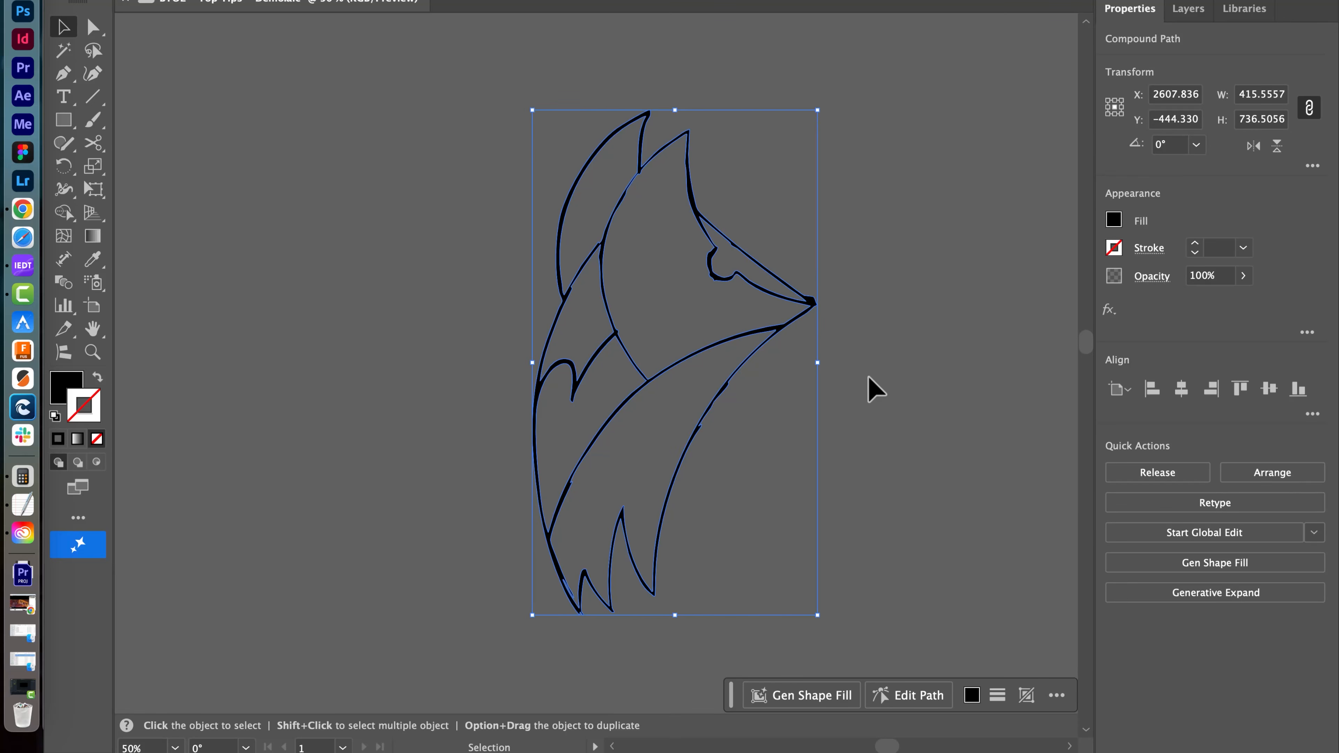
click(897, 694)
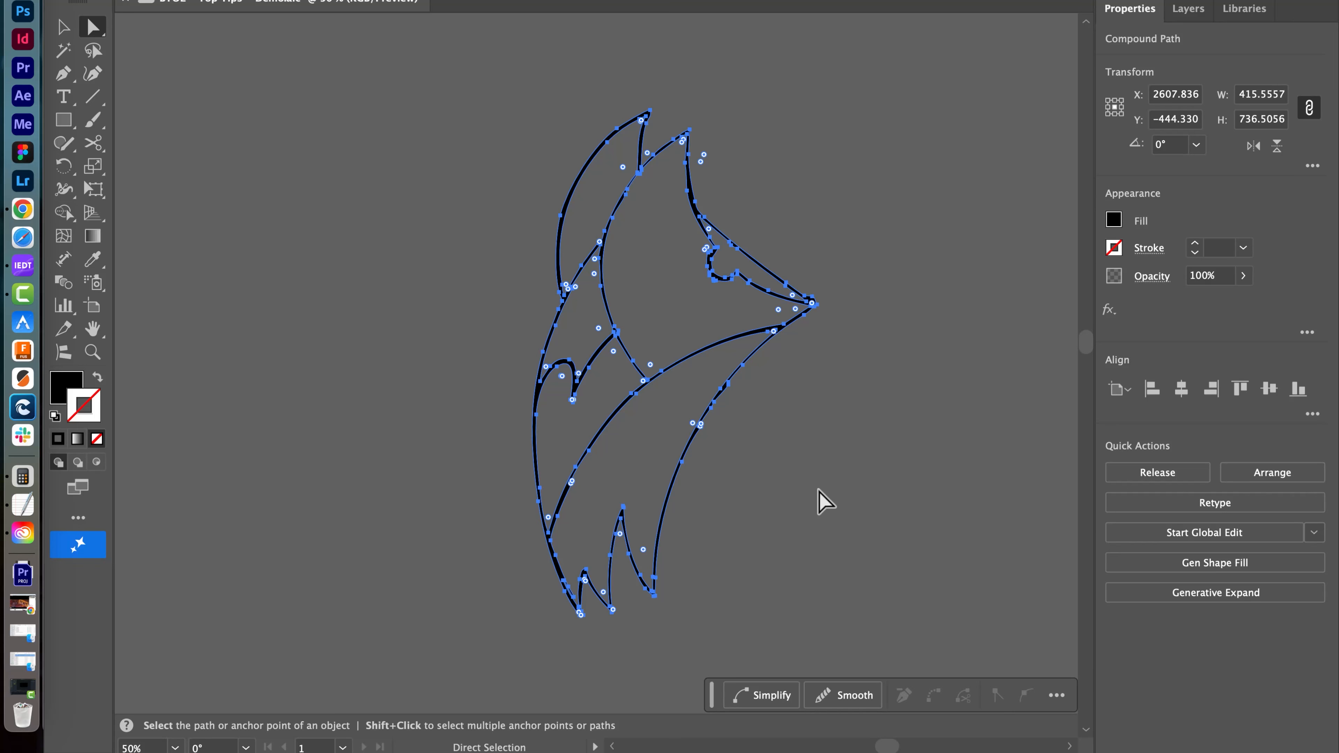
click(765, 696)
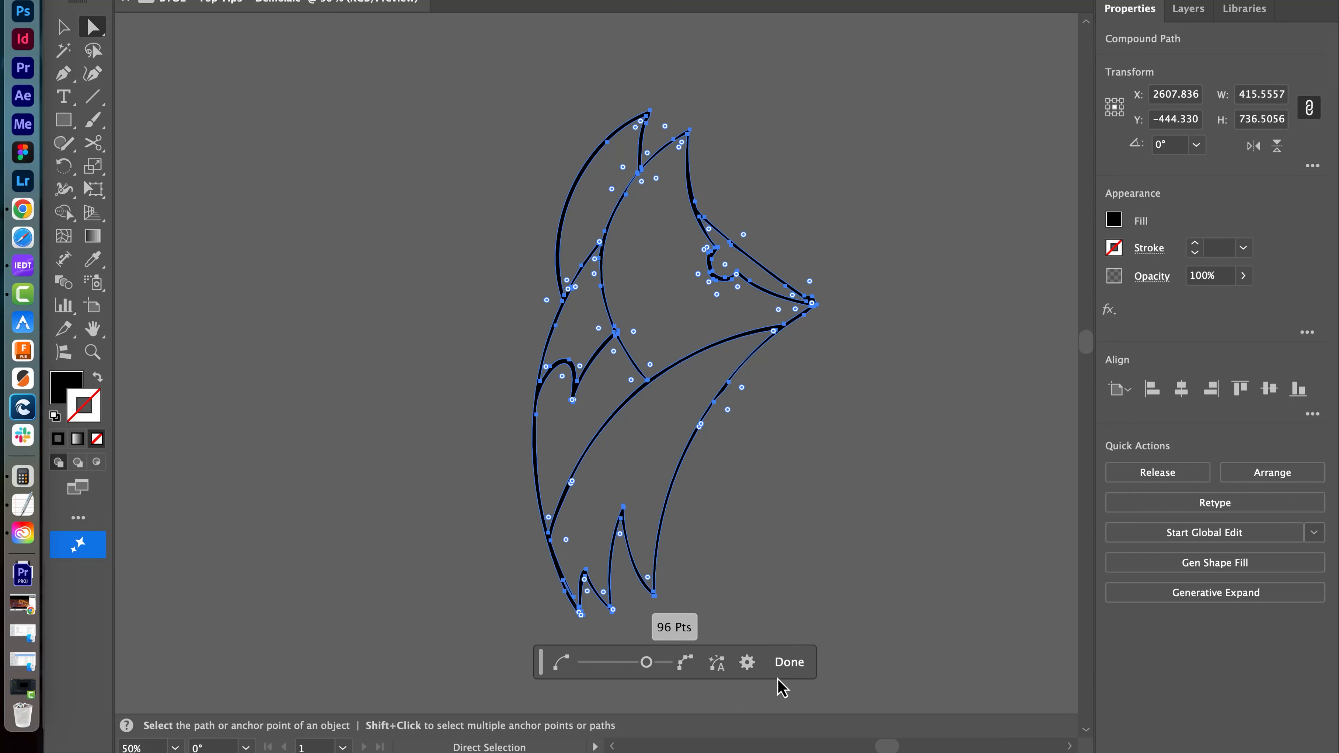
drag(647, 662, 600, 663)
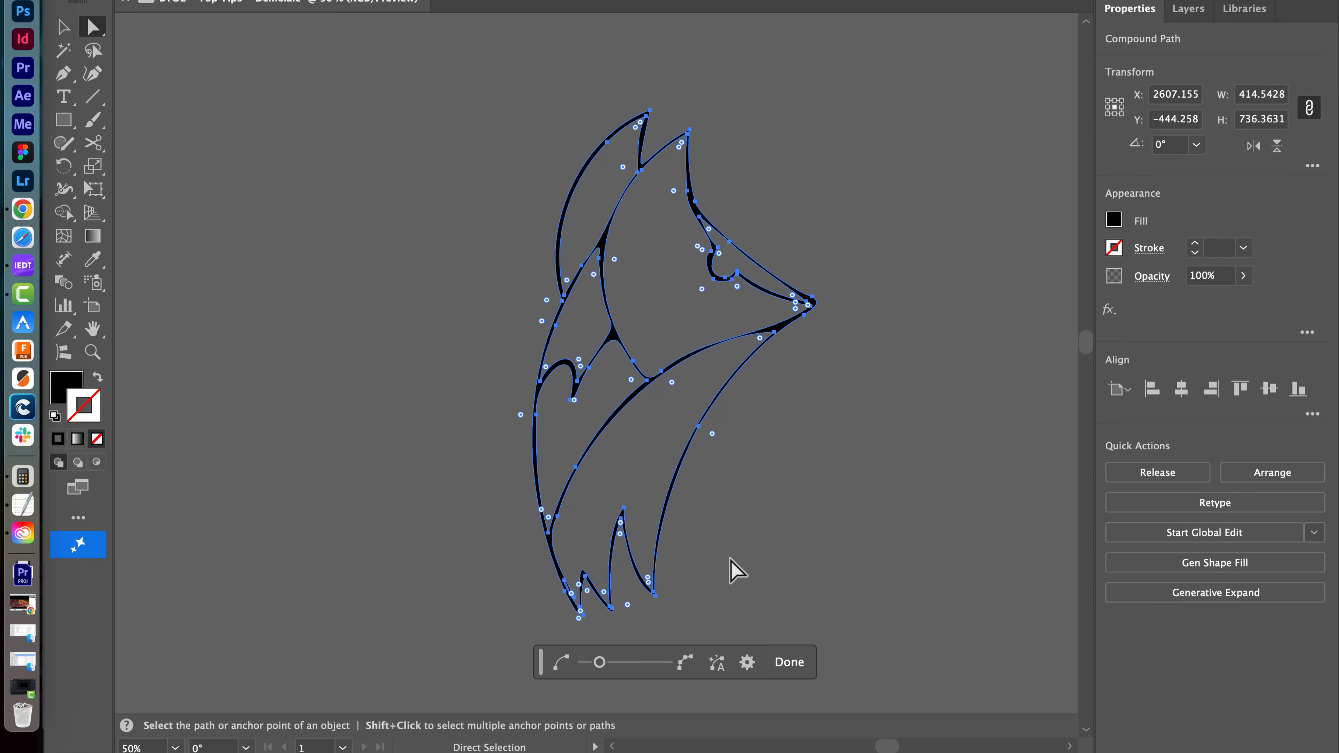
Step: Hide the selection edges to check the simplified fox outline and accept the simplification
key(super)
key(super+h)
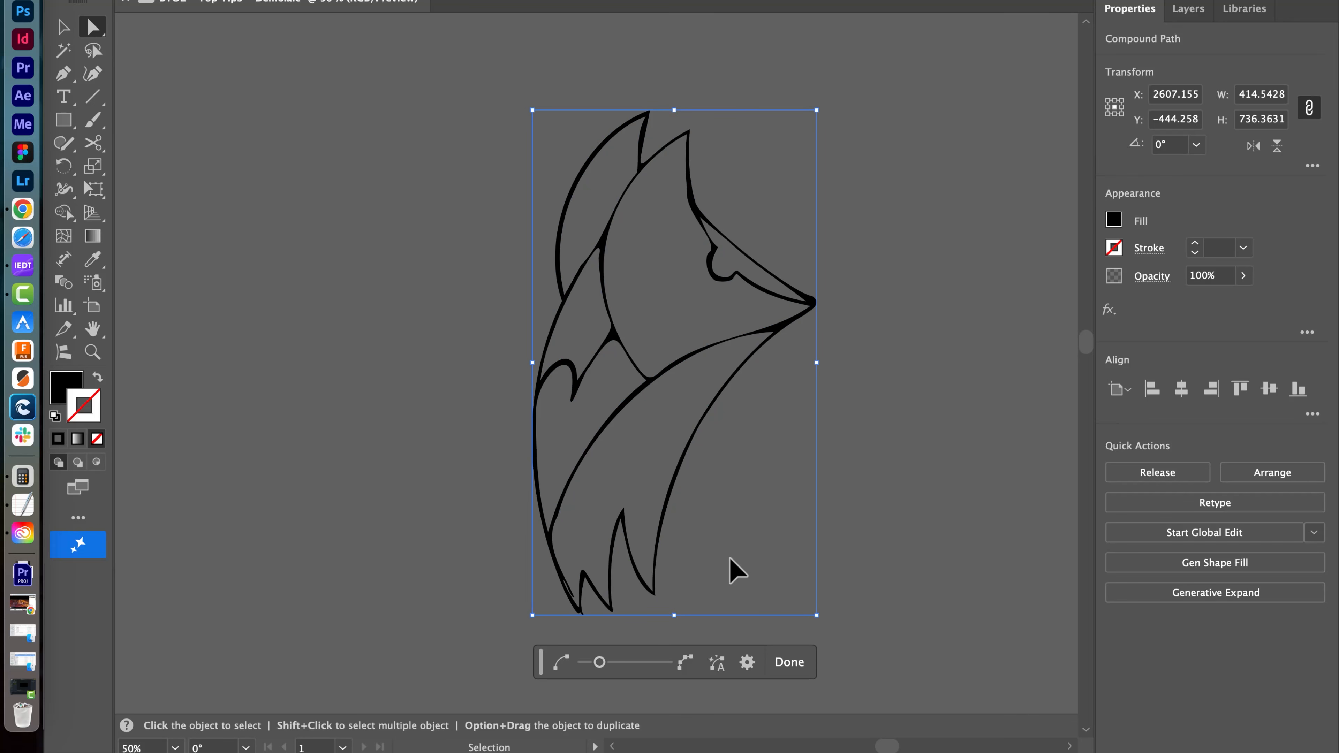
key(super+h)
key(super+h)
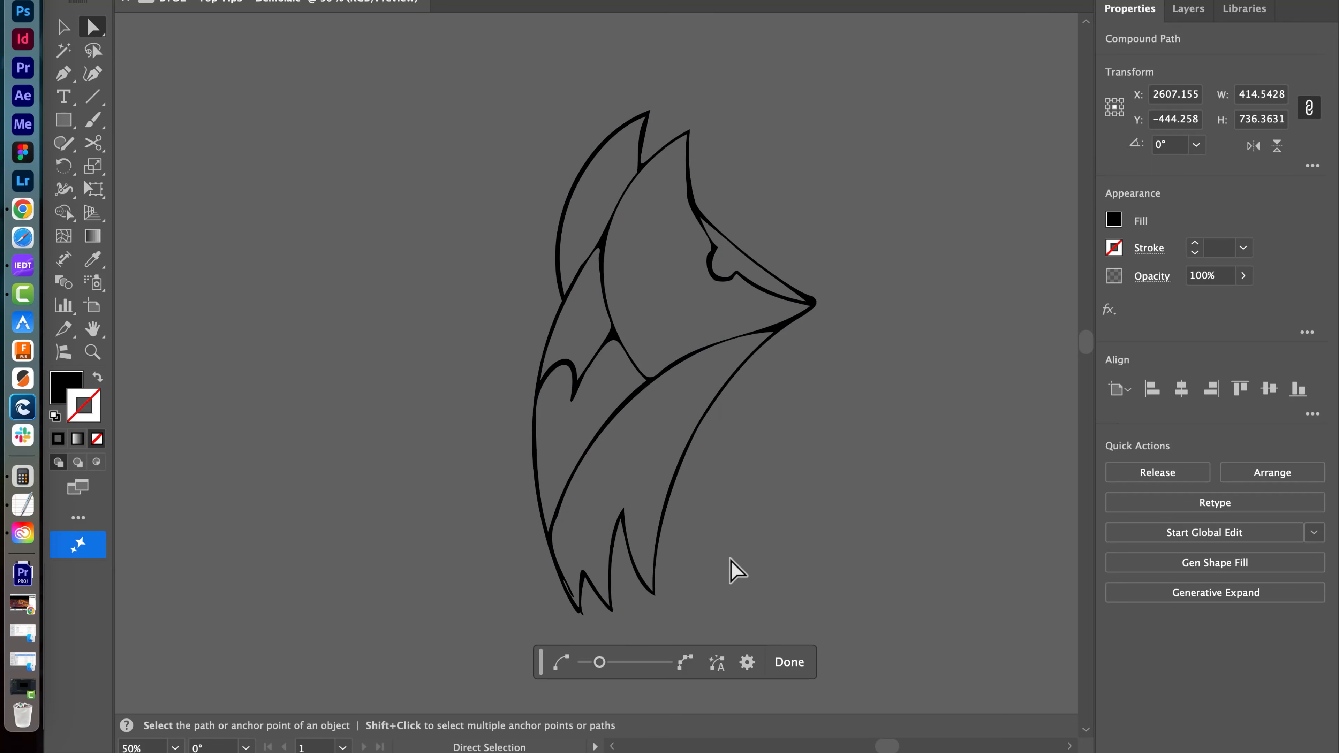
key(super)
key(super+h)
key(super)
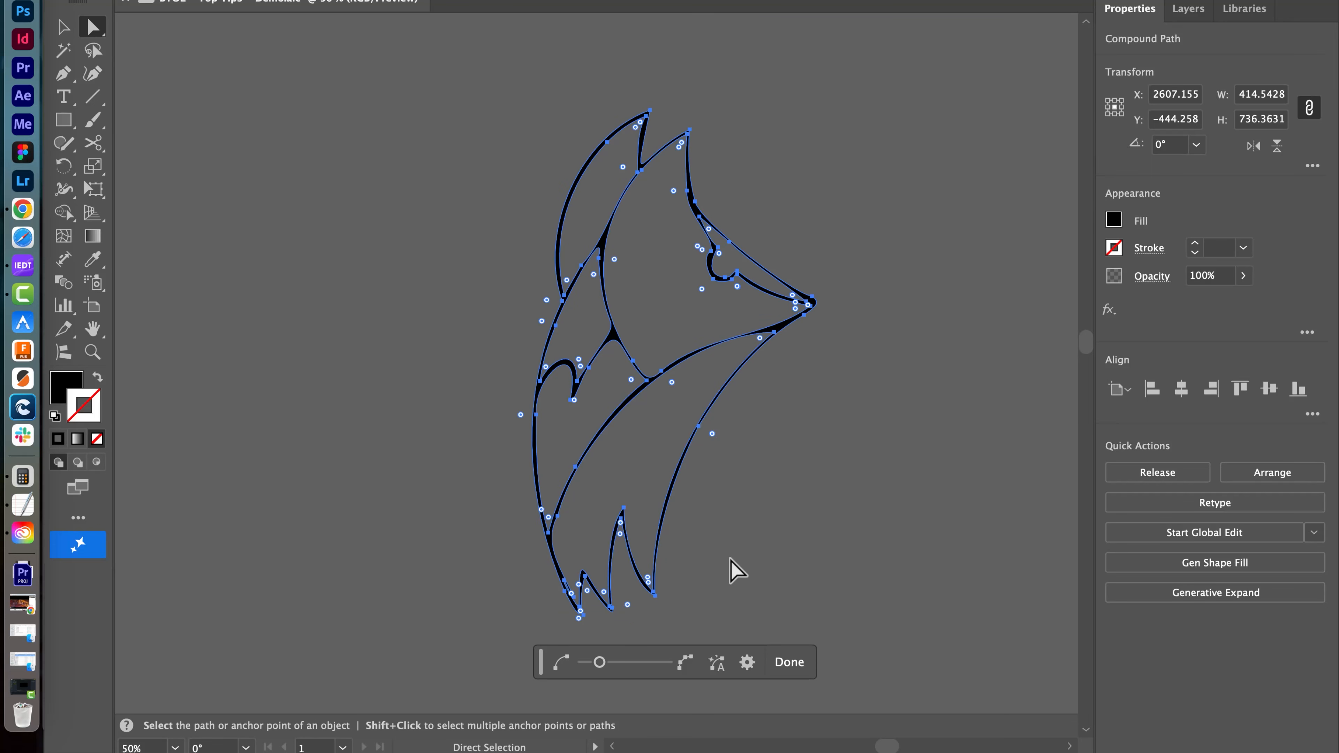
key(super+h)
key(super)
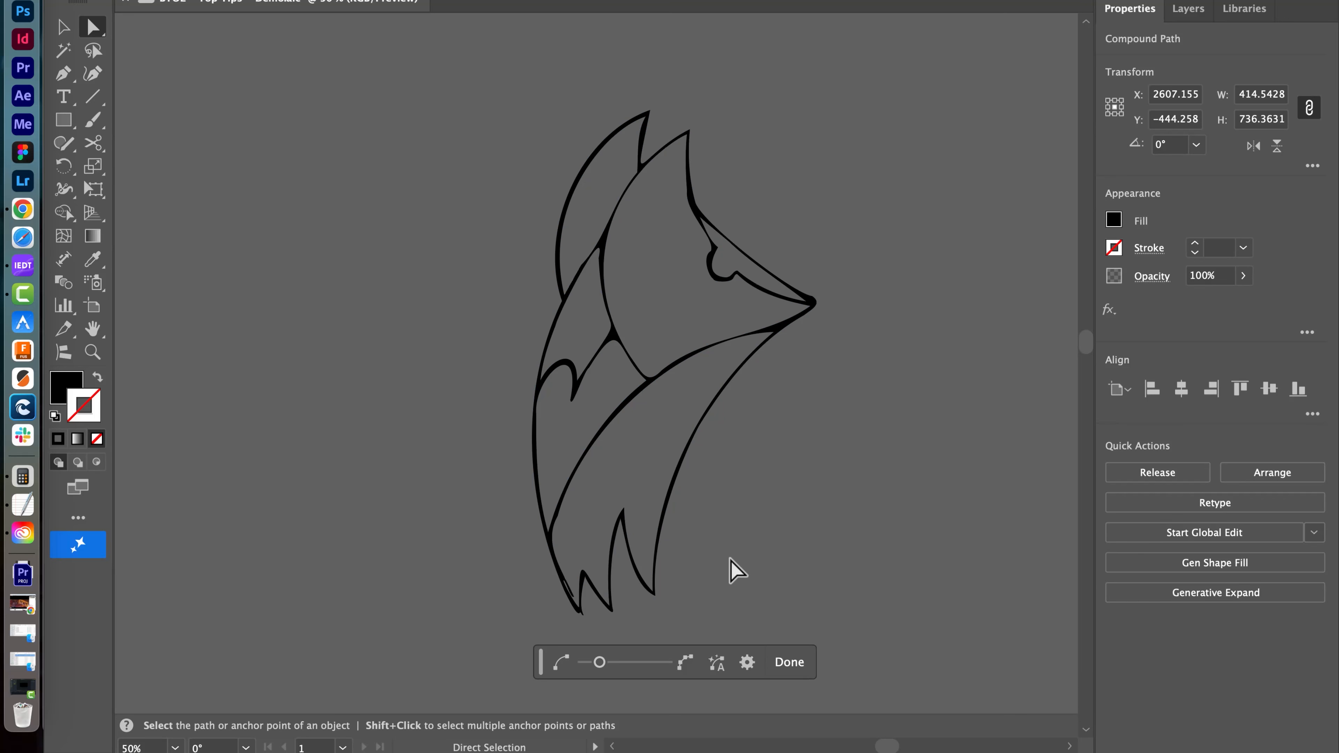
click(789, 663)
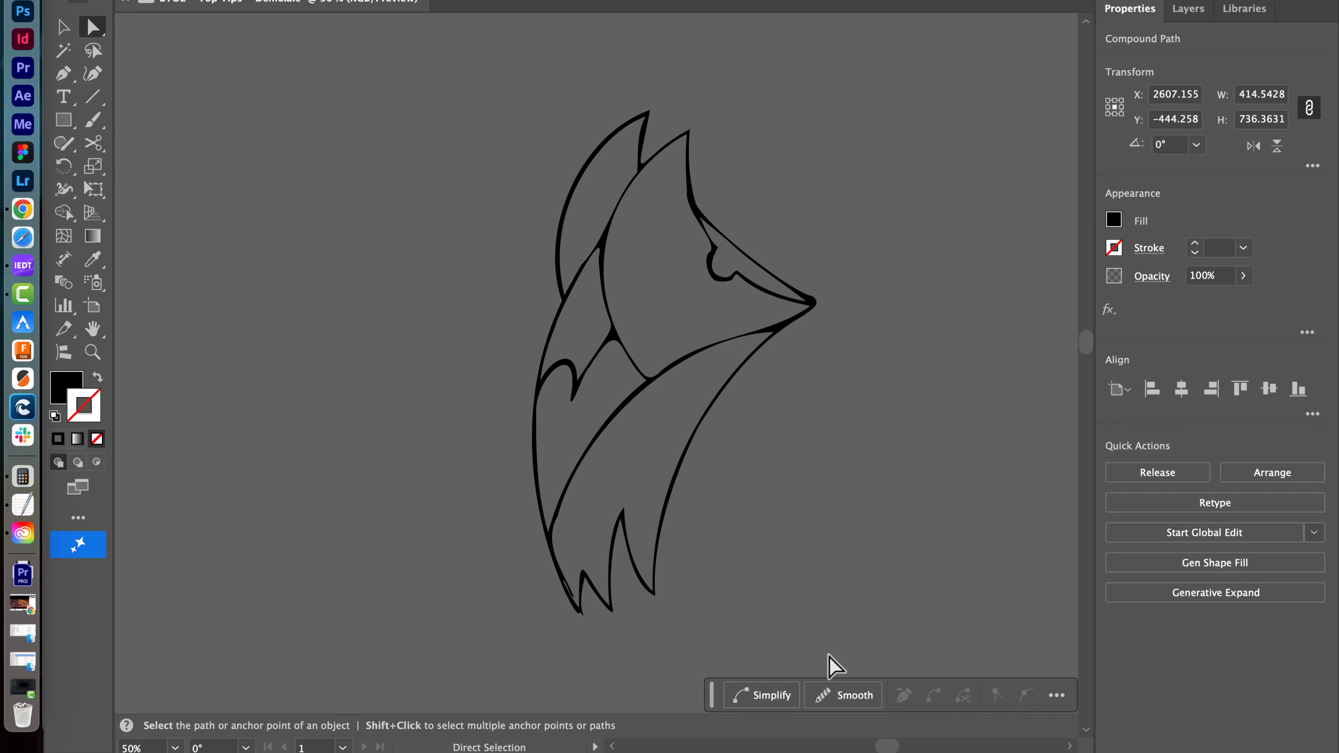
Step: Try 100% and 49% smoothing on the fox path, settle on a light amount near the low end and apply it
click(839, 702)
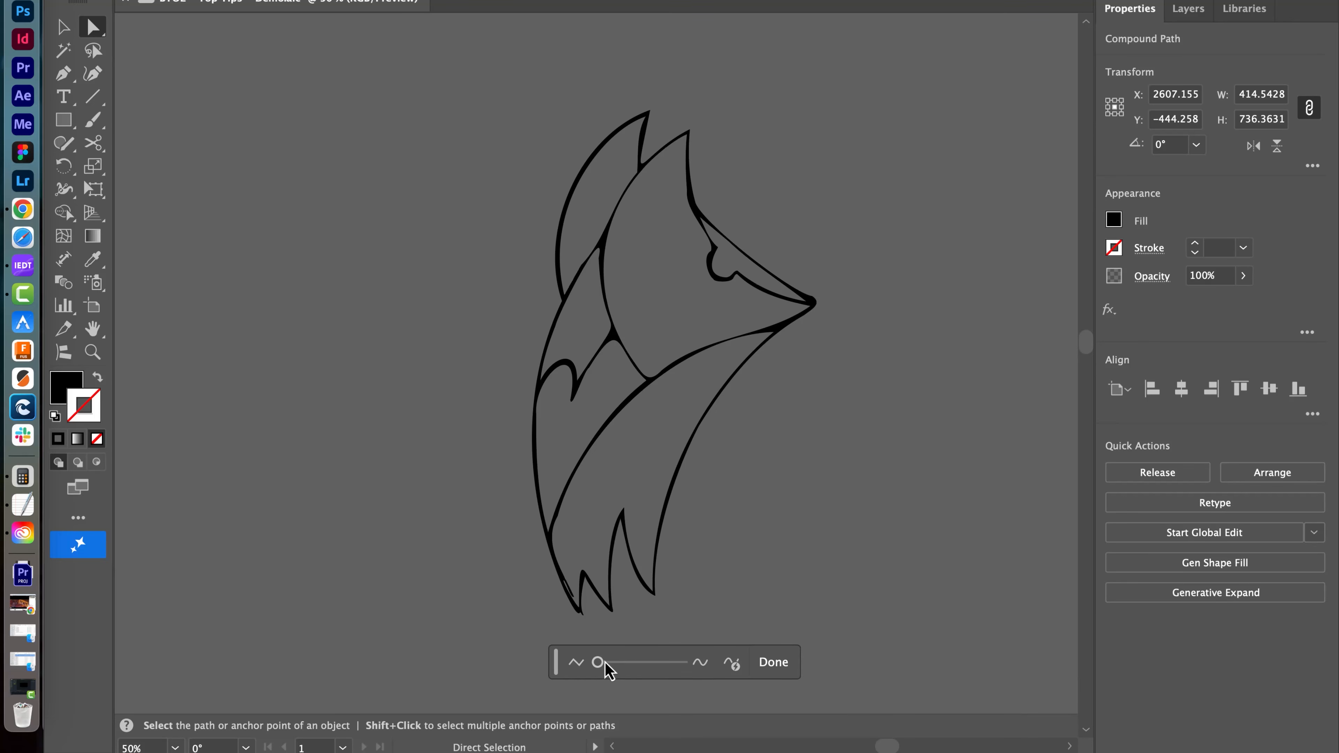
drag(598, 664, 680, 673)
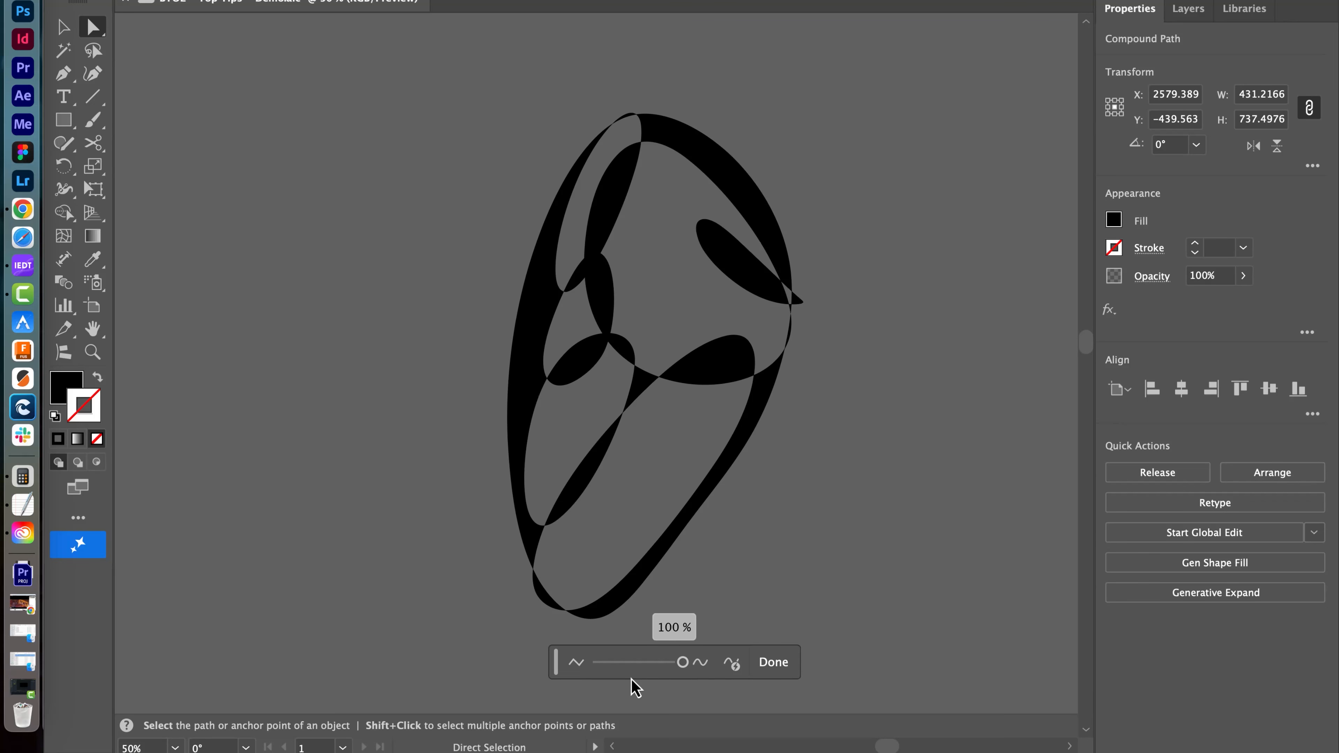
click(638, 663)
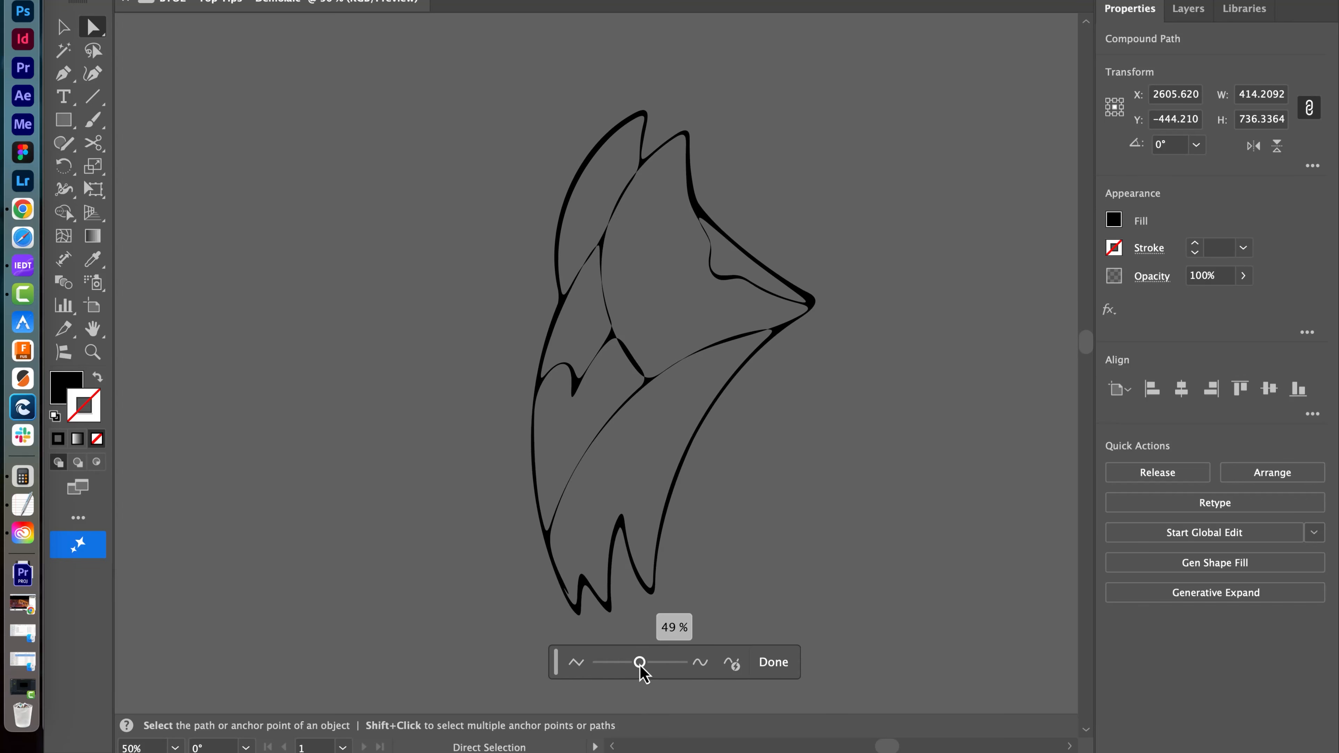
drag(638, 666, 612, 666)
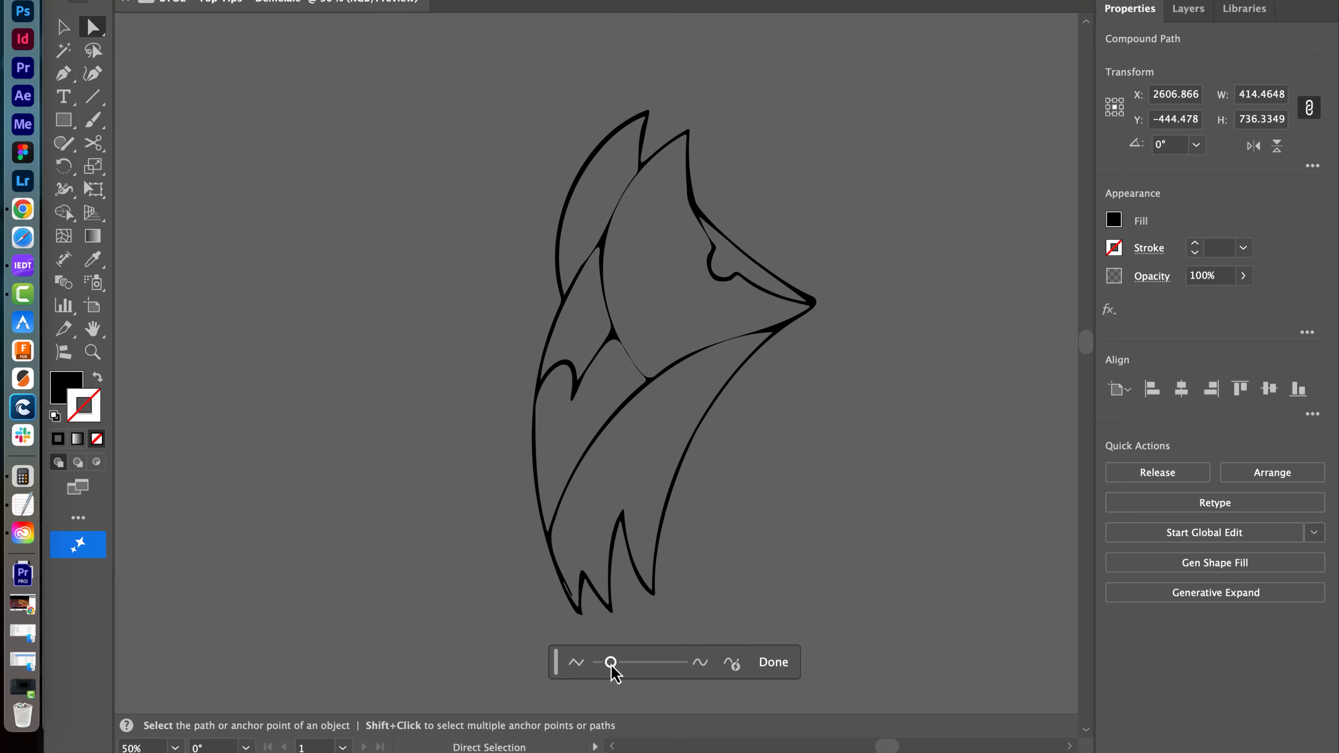
click(773, 669)
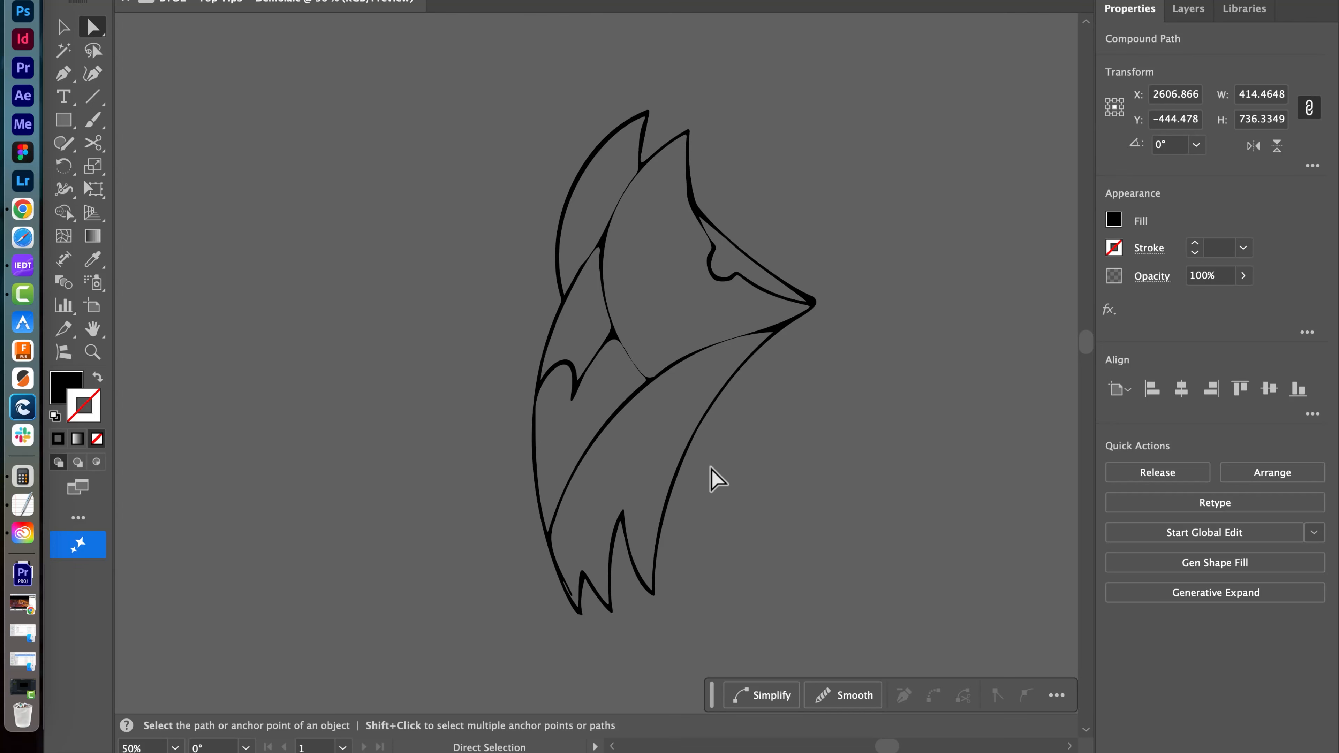
Step: Show the swatches and fill the fox's face with red, using the Shape Builder tool
key(shift+m)
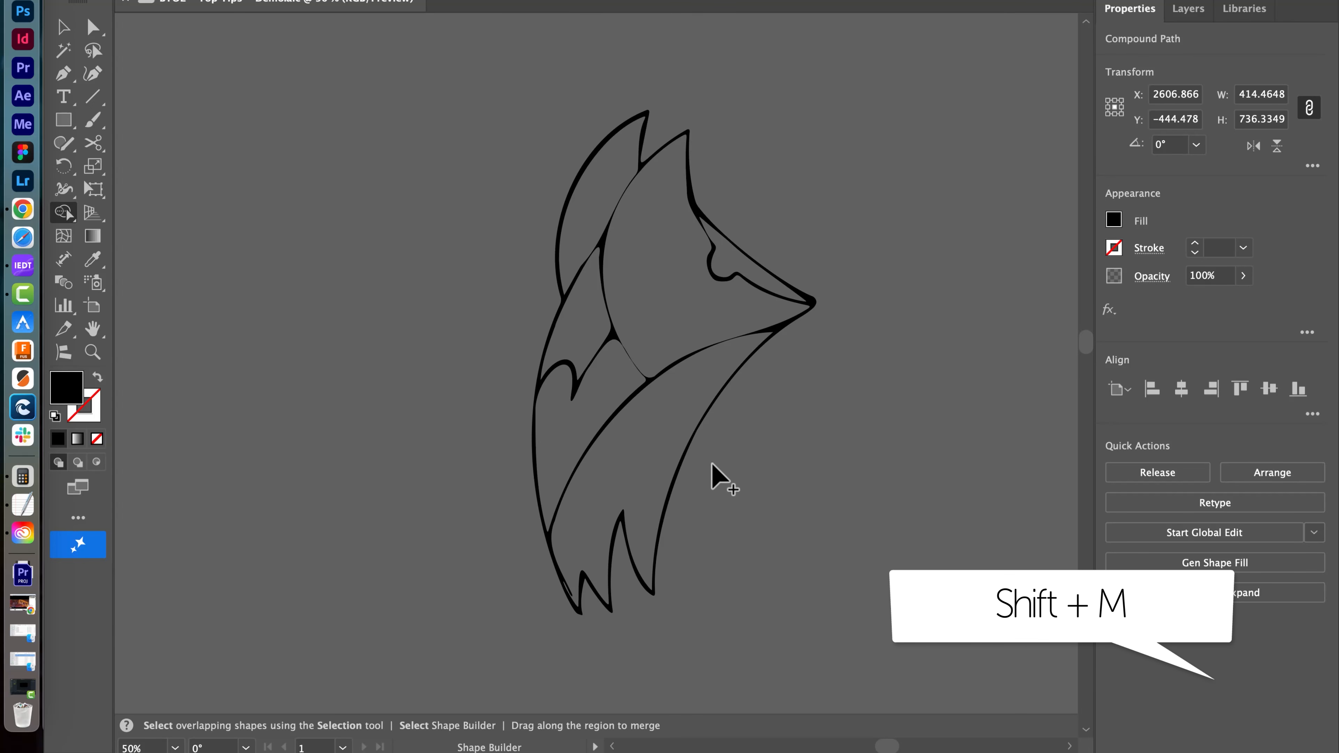
click(406, 13)
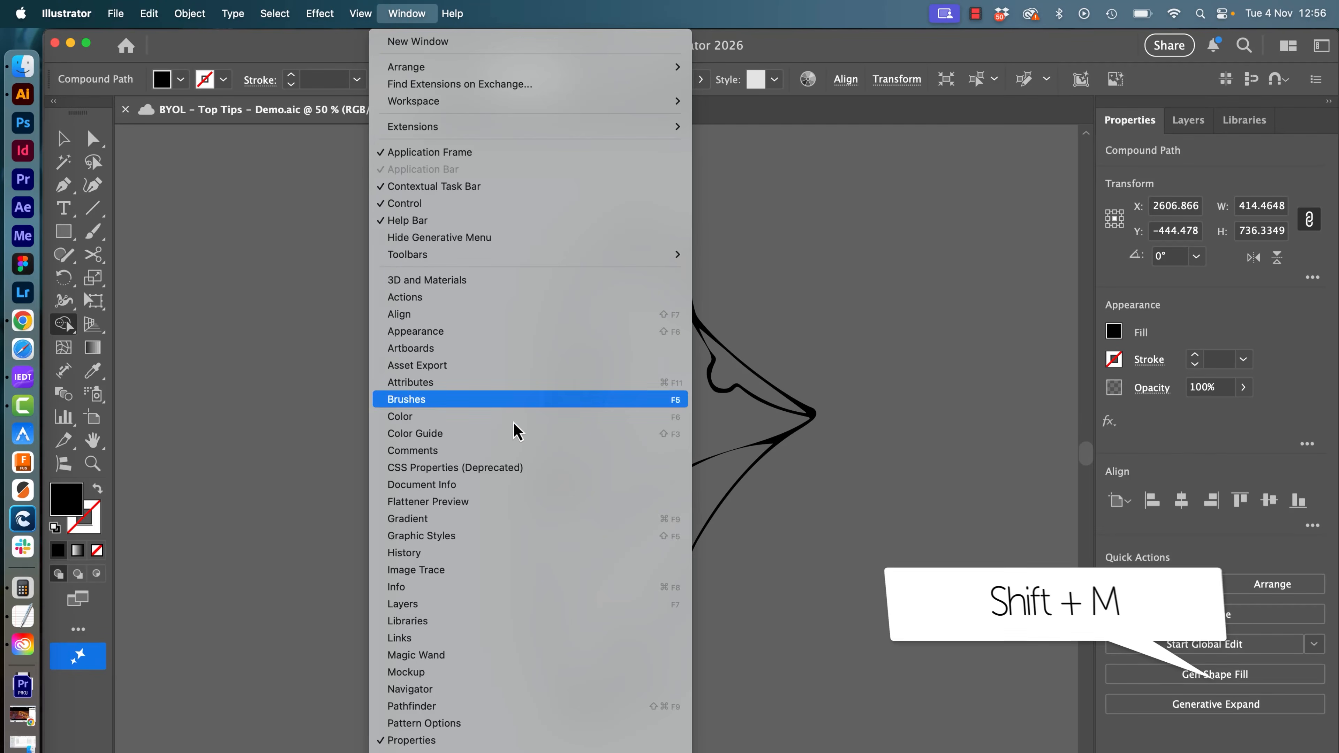
scroll(527, 554, down, 3)
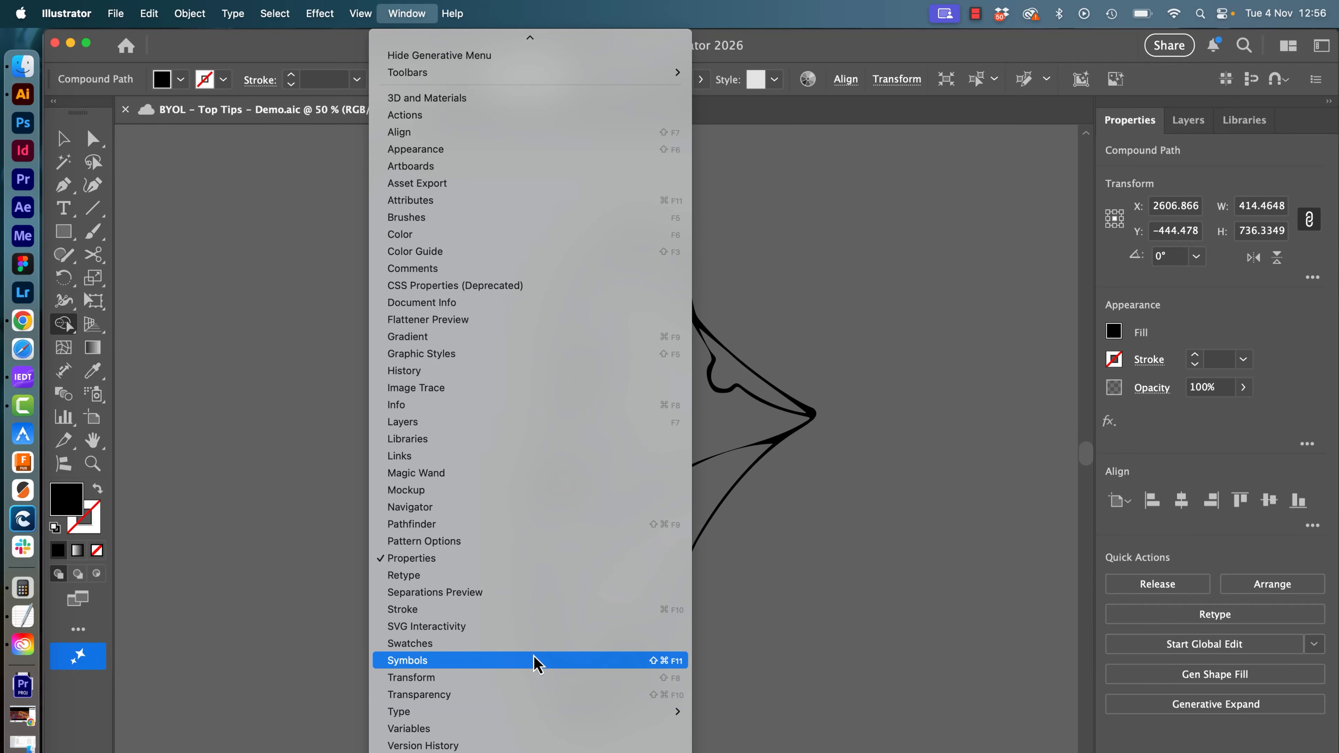
click(535, 646)
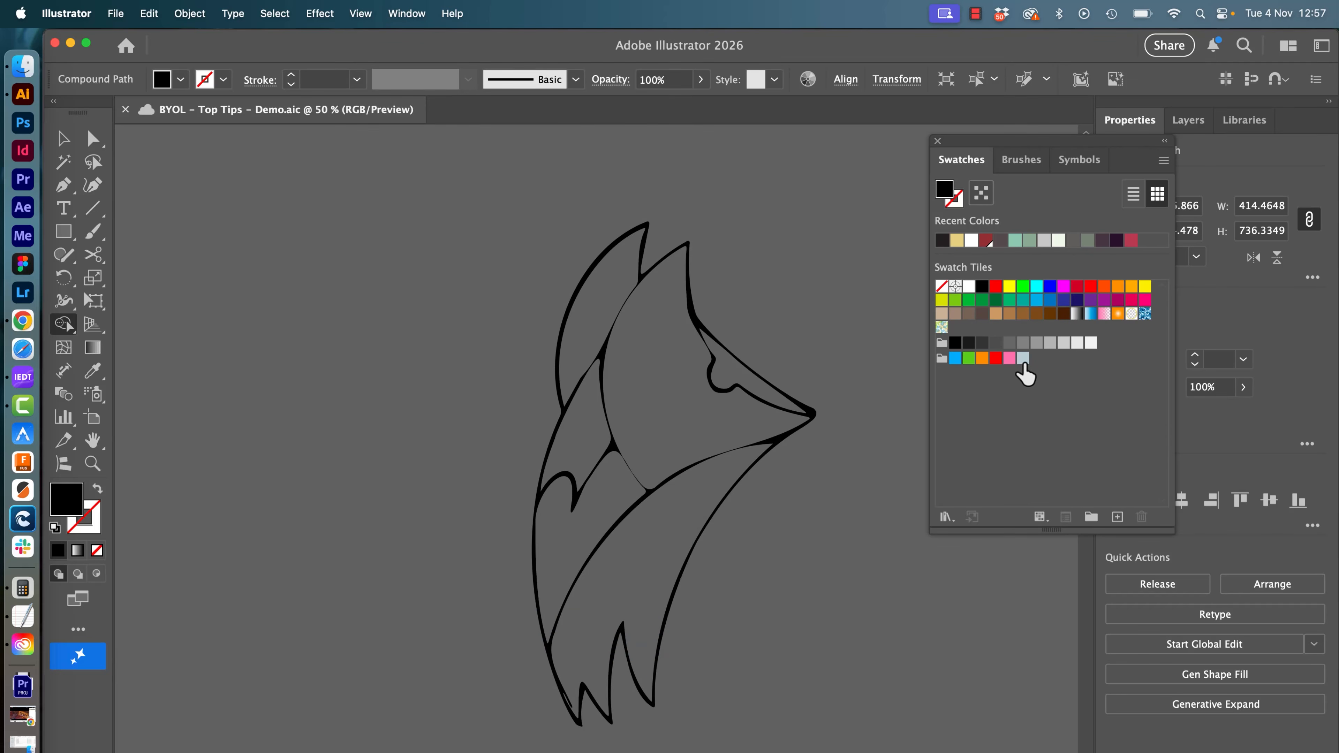
click(997, 359)
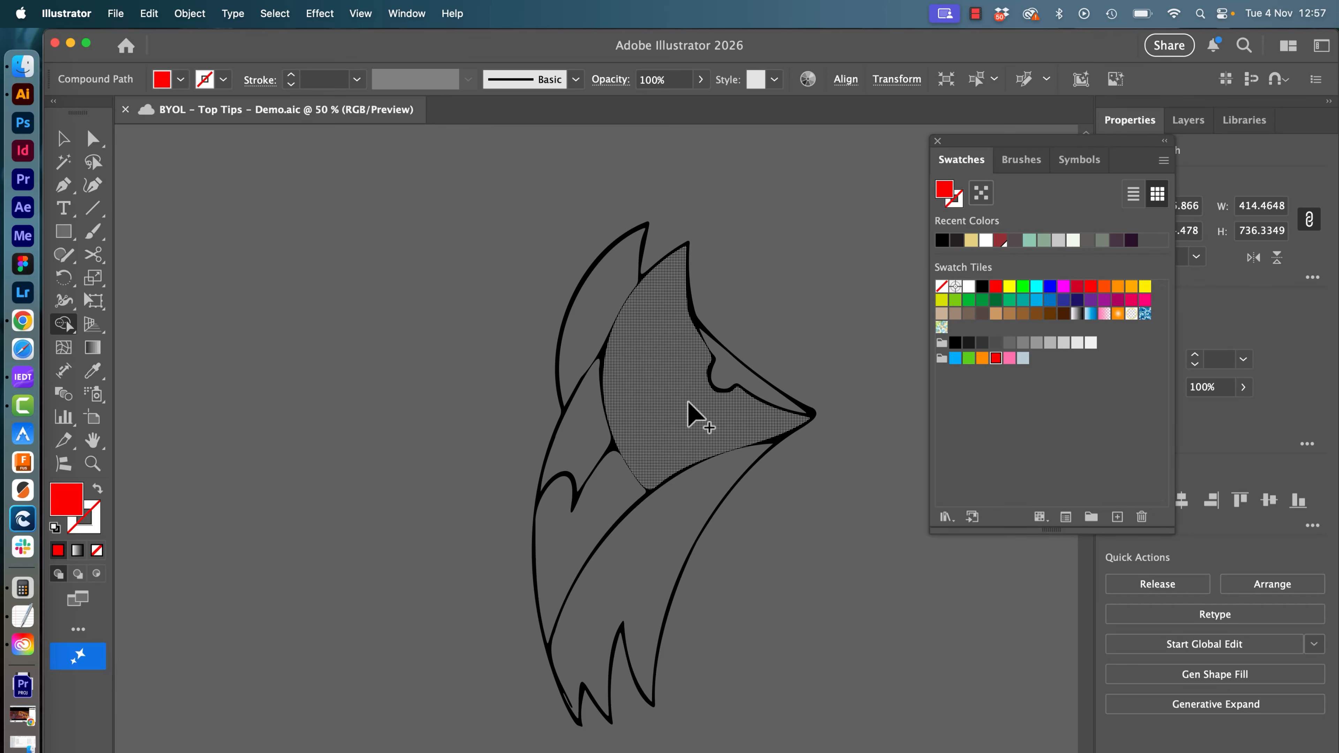
click(696, 417)
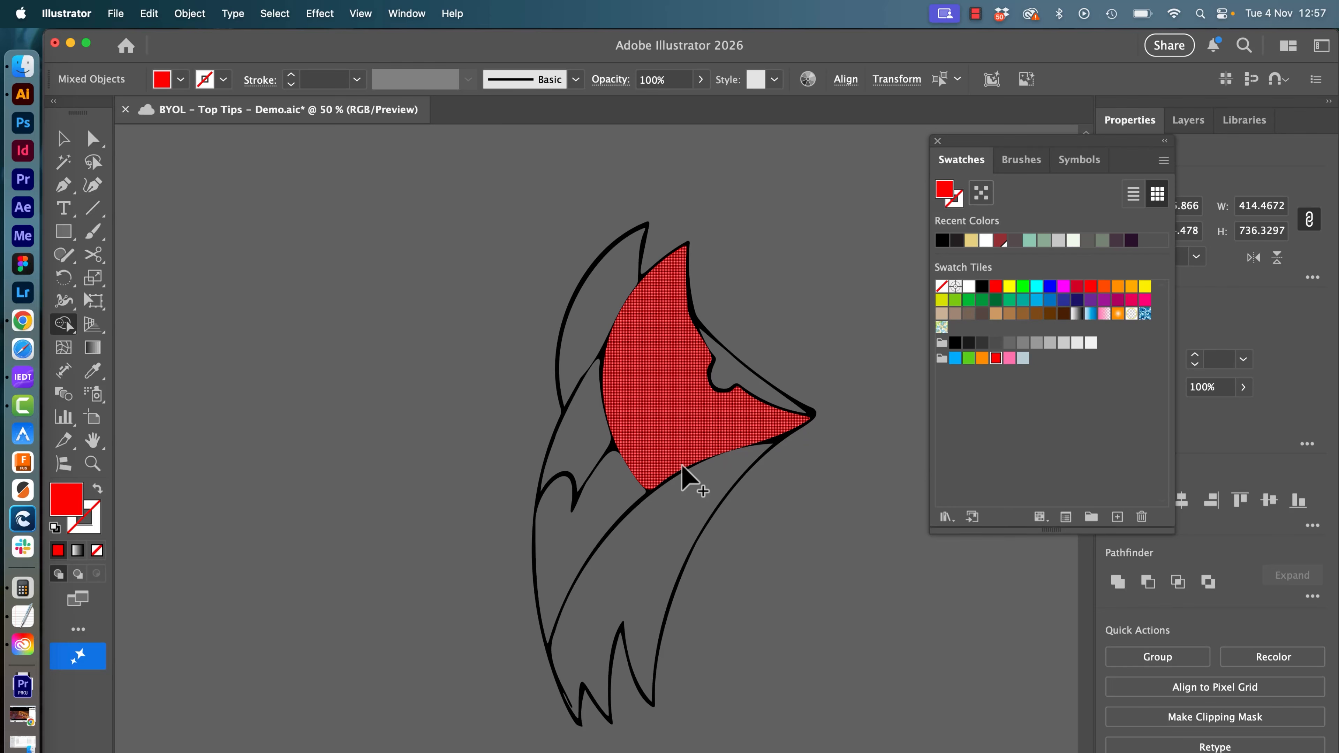
Step: Cycle through the colour group's swatches to pink and fill the narrow region between the eye and the snout's upper edge
key(Left)
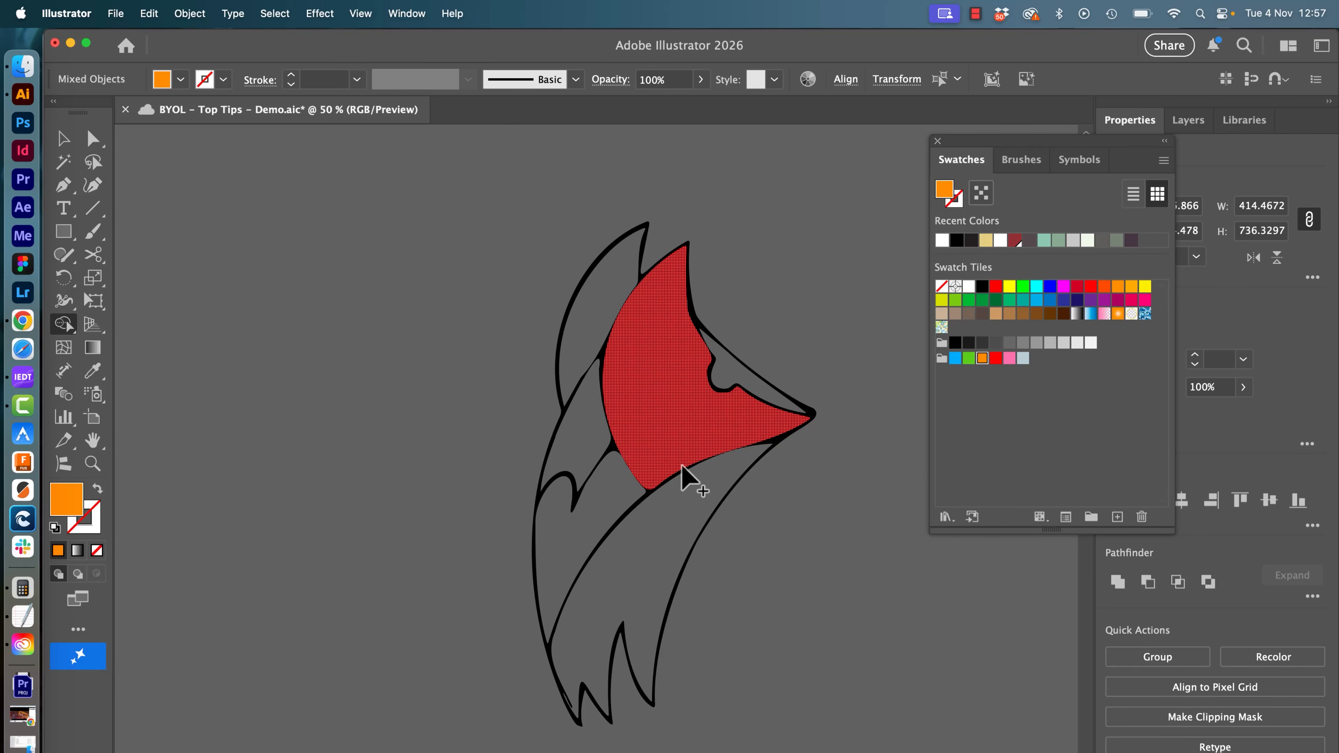
key(Right)
key(Left)
key(Right)
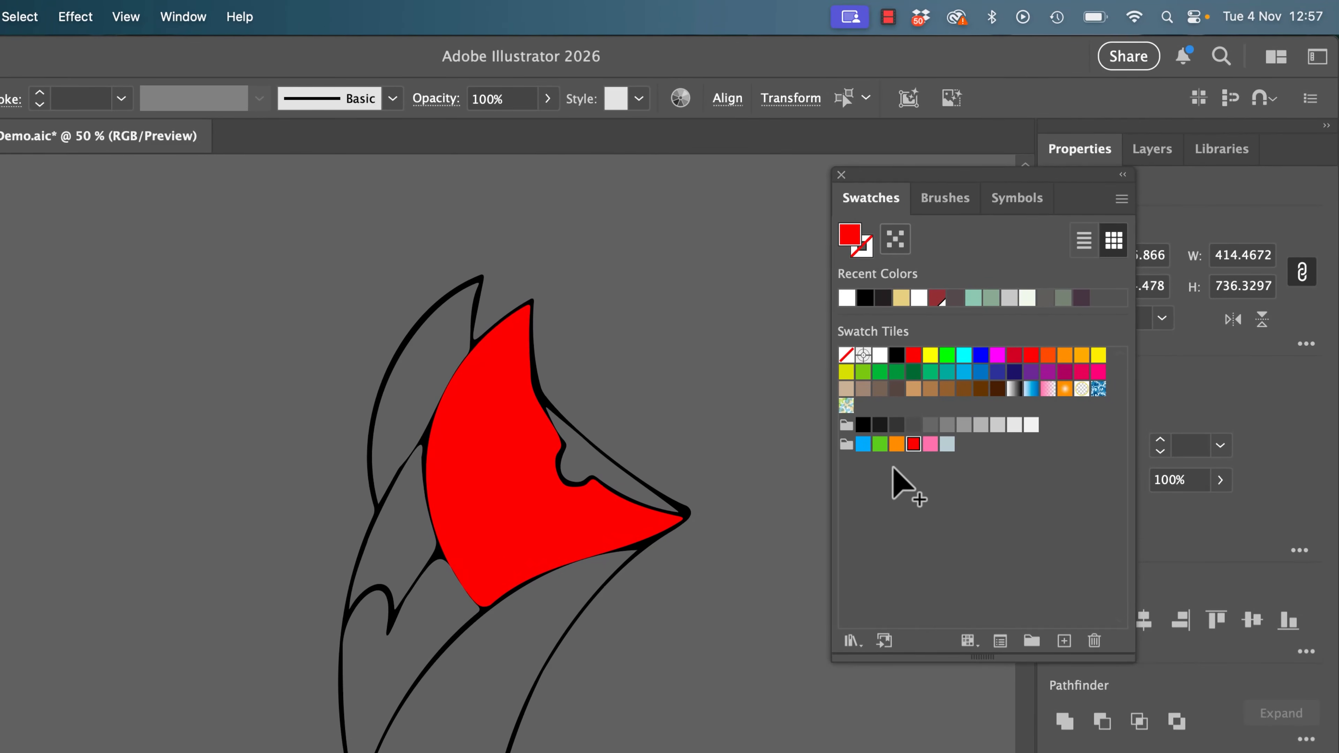
key(Left)
key(Left)
key(Right)
key(Right)
key(Right)
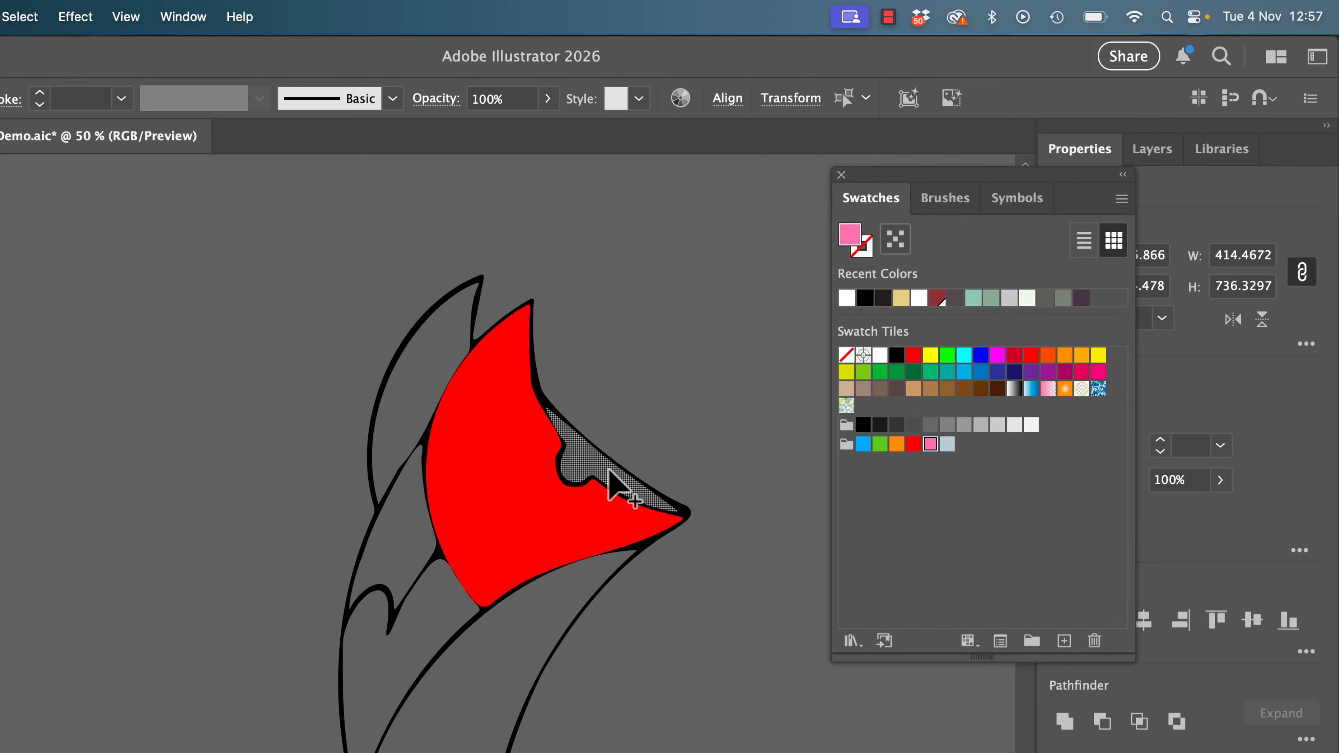
click(609, 482)
Step: Fill the chest red, the back of the body orange, the neck region green and the outer ear blue
key(Left)
click(529, 634)
key(Left)
click(419, 634)
key(Left)
click(391, 583)
key(Left)
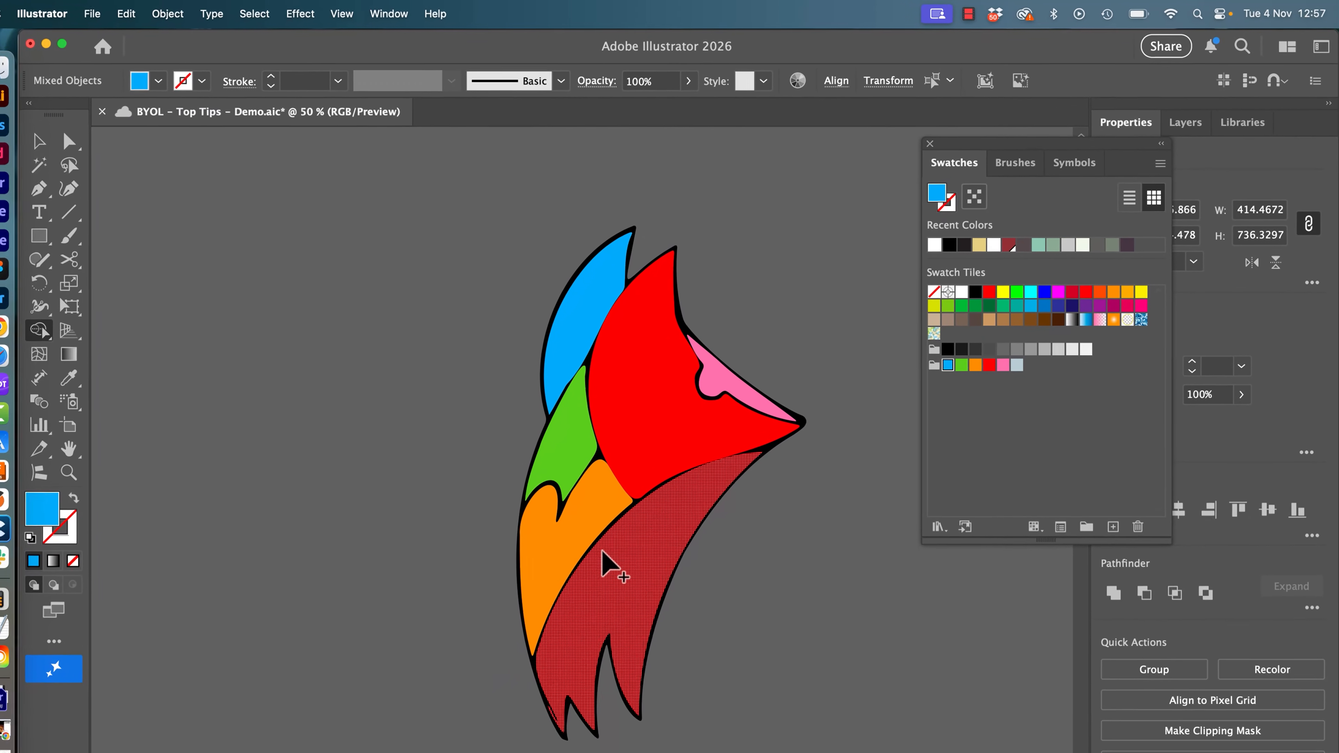
Step: Recolour the fox's chest and lower fur, ending with the light grey-blue swatch
key(Right)
key(Right)
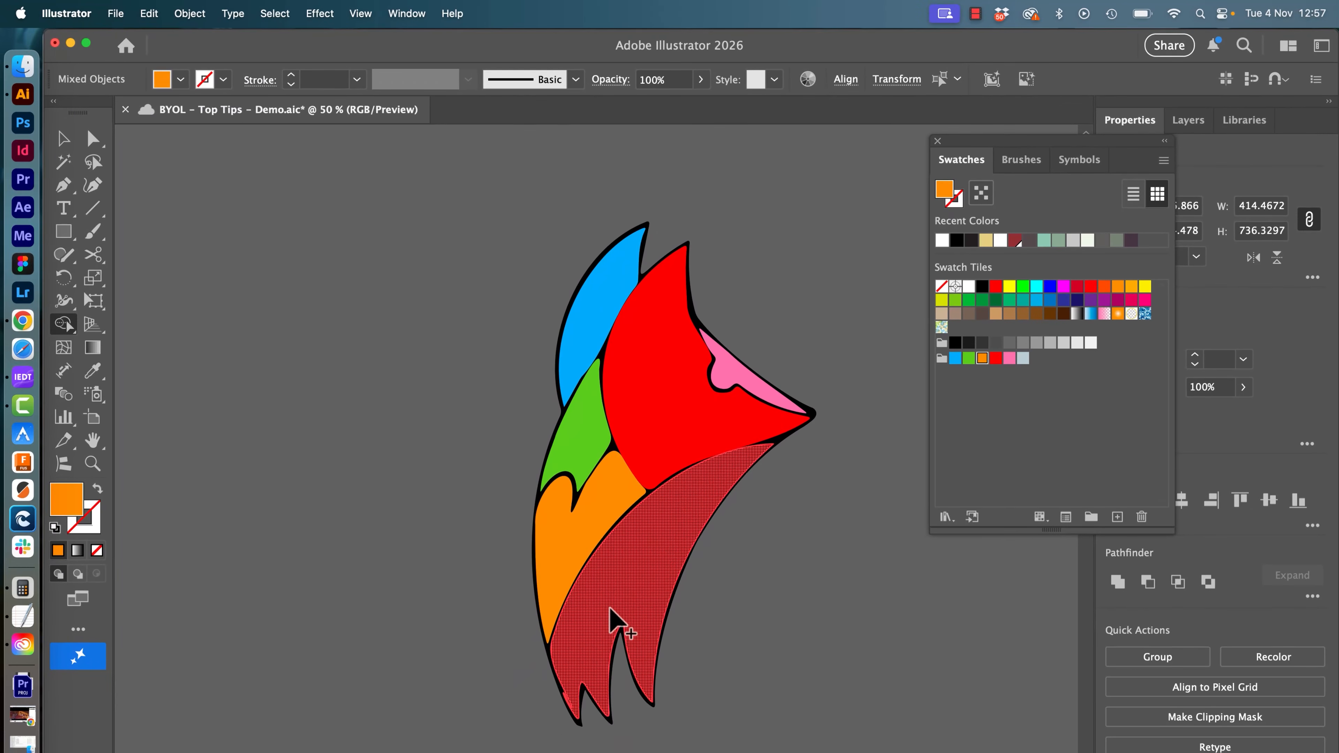
click(612, 611)
key(Right)
key(Right)
key(Right)
click(662, 554)
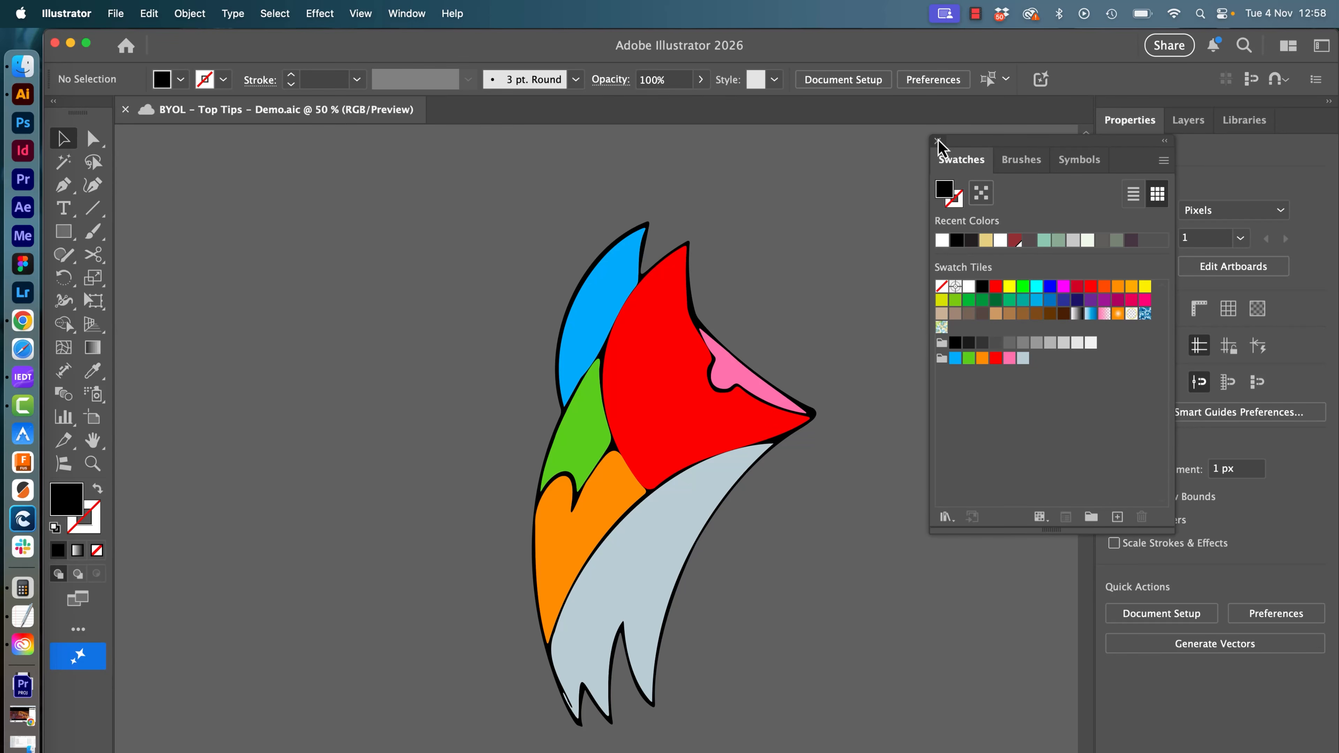
Step: Close the swatches and select all of the coloured fox artwork
click(938, 141)
key(super+a)
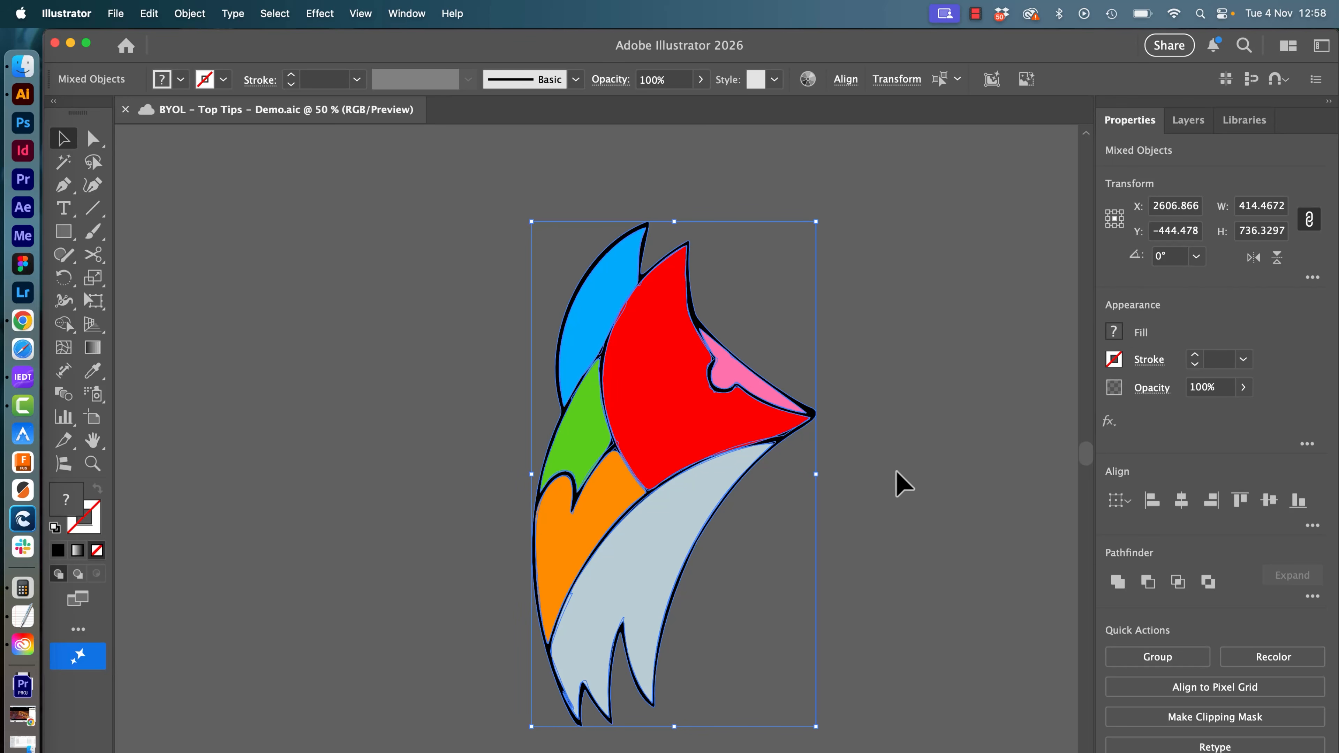
Step: Try a 2.5 pt stroke on all the selected fox shapes and reset the stroke to none
click(1214, 359)
text(40)
key(Return)
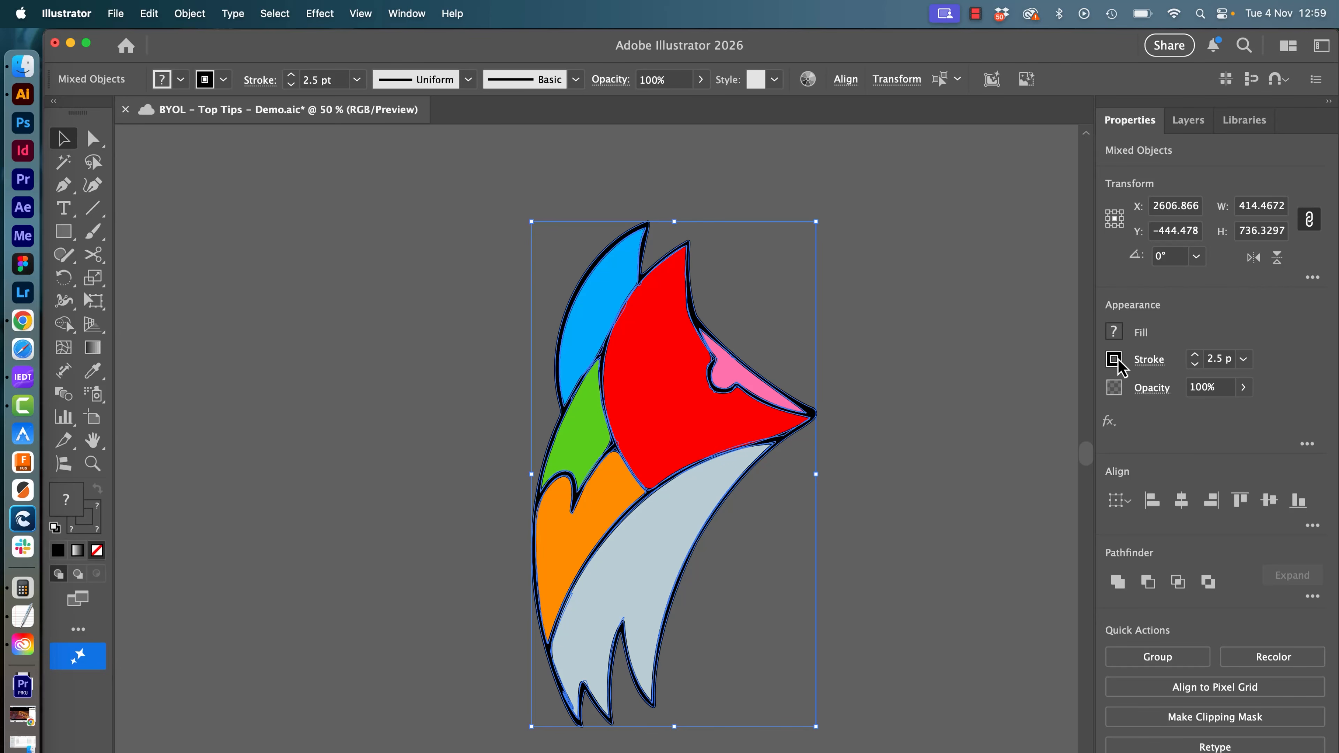
click(1114, 360)
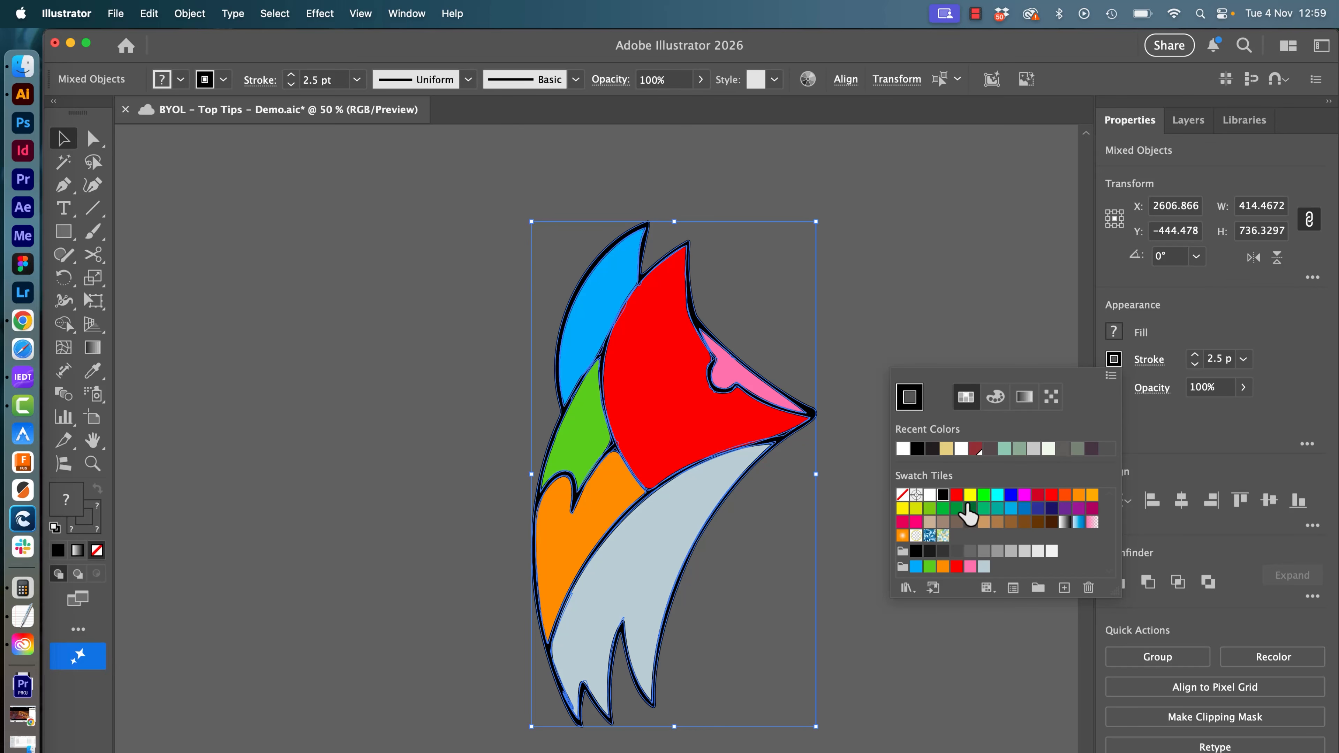
click(902, 495)
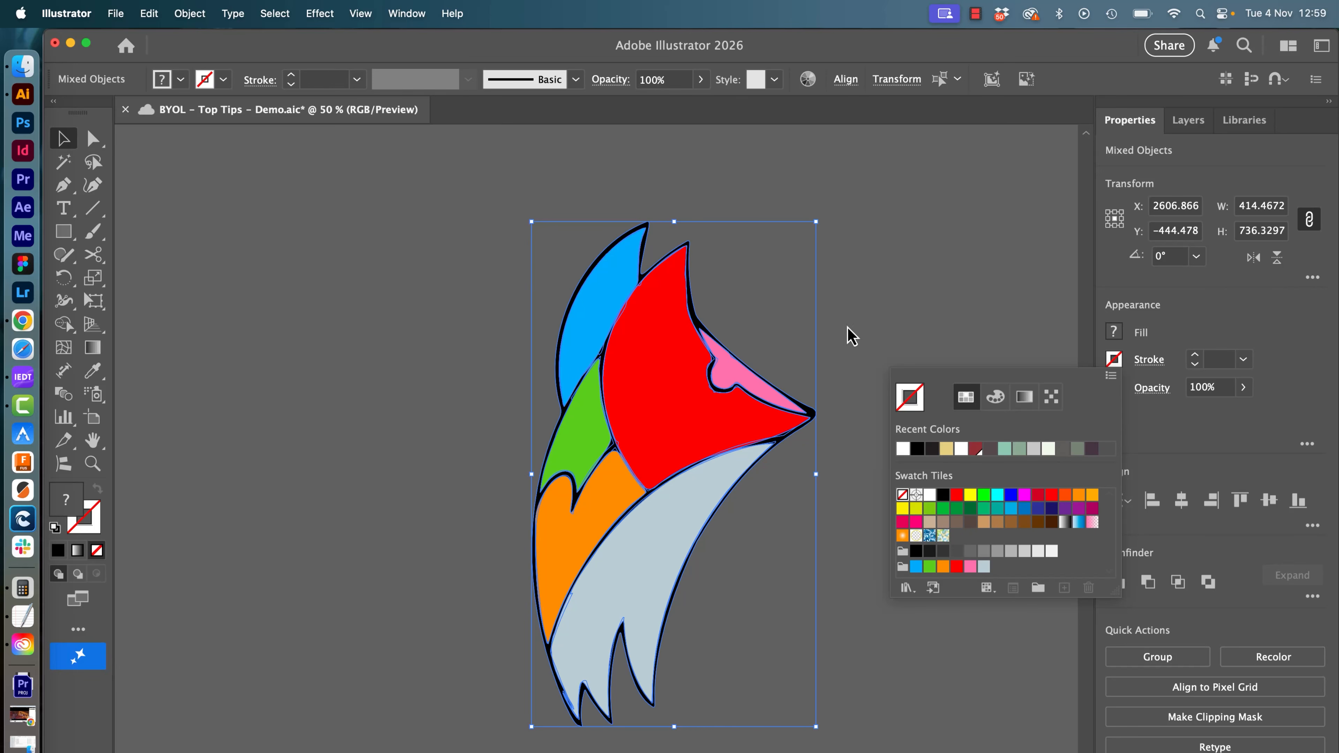
Step: Group the fox shapes and add a new stroke to the group through its Appearance settings
click(407, 14)
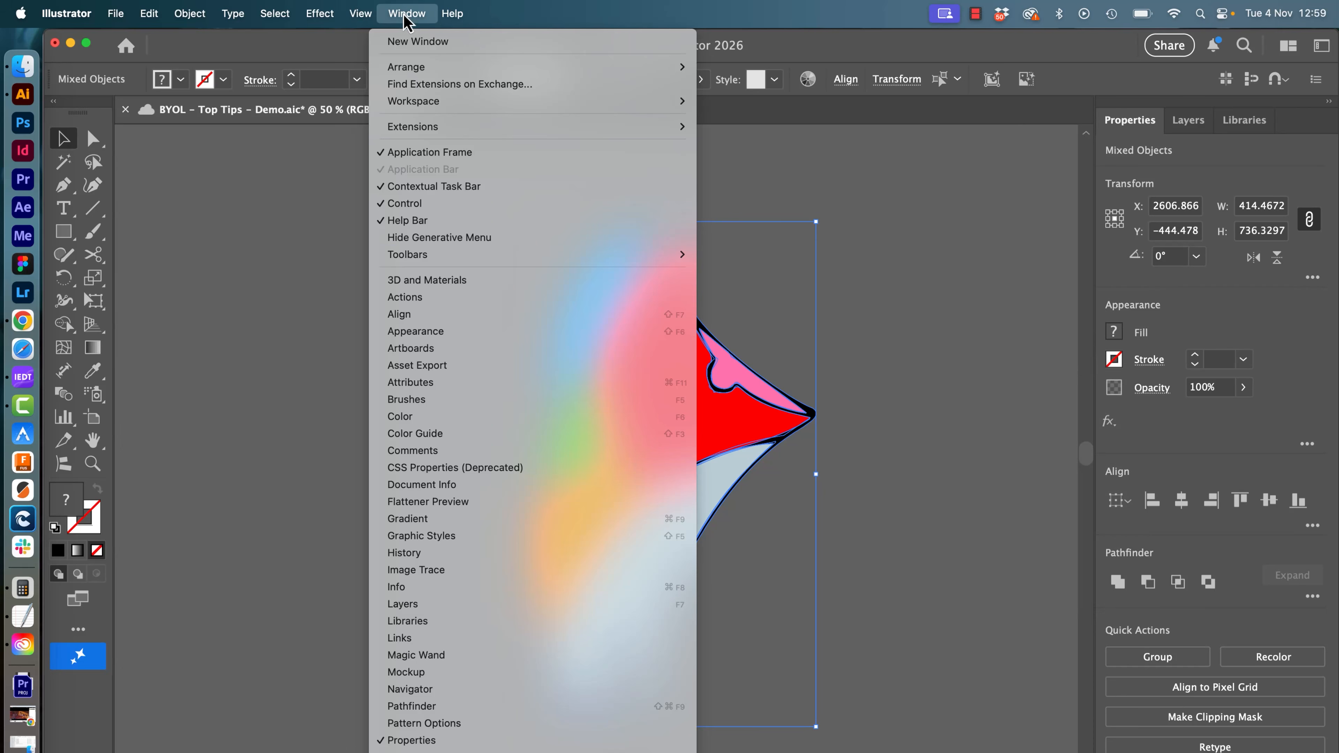
click(440, 337)
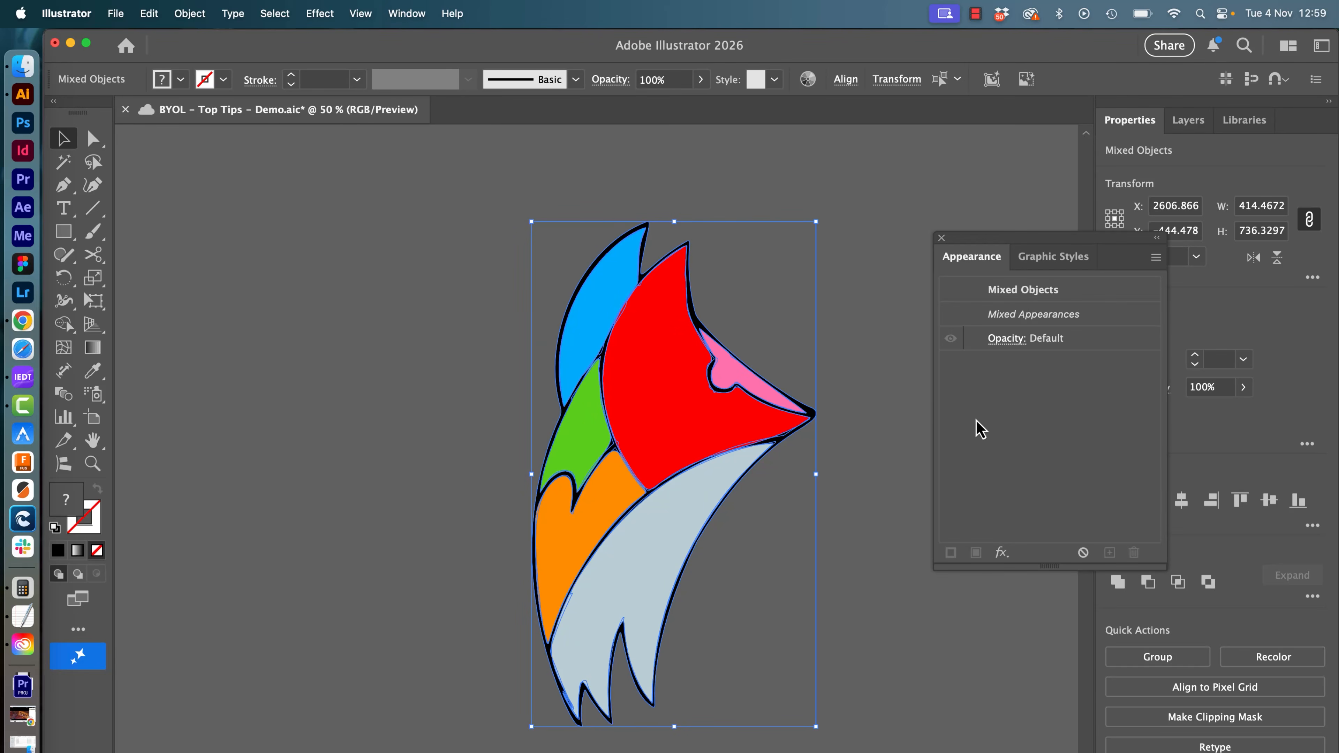
key(super+g)
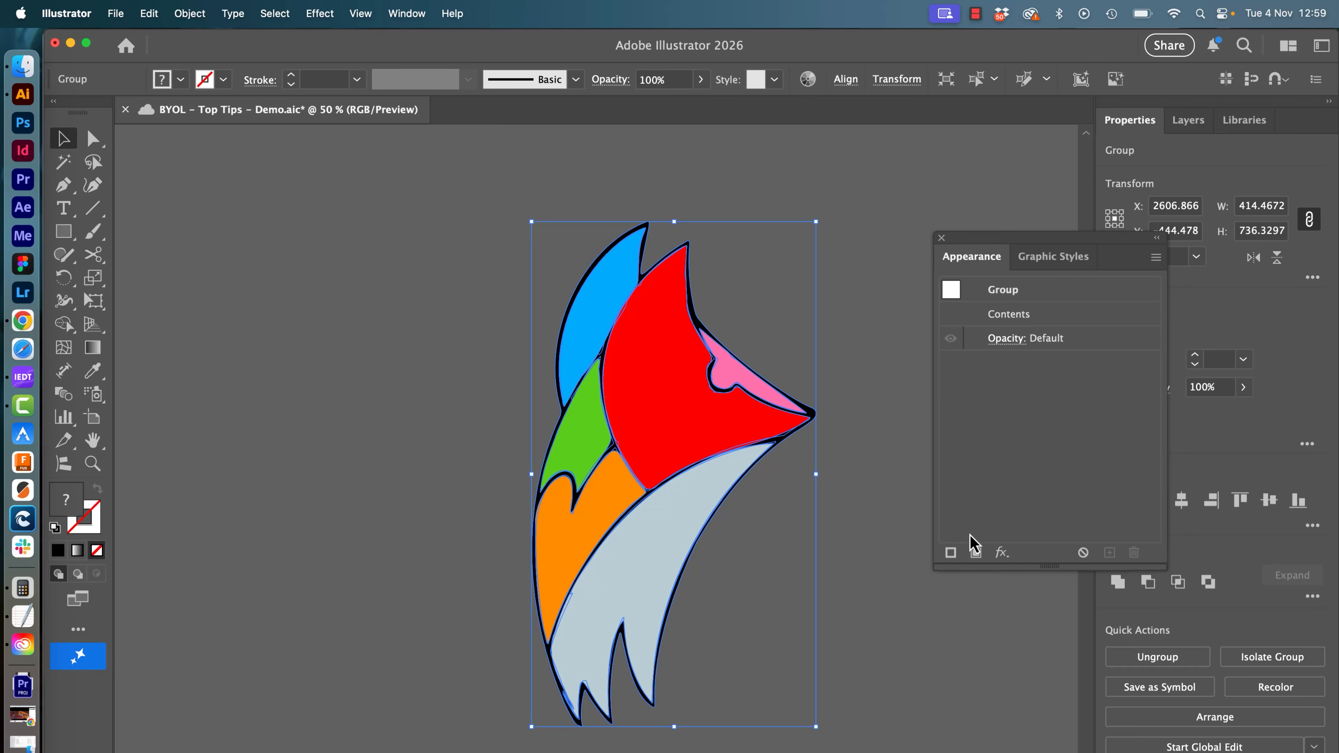
click(951, 552)
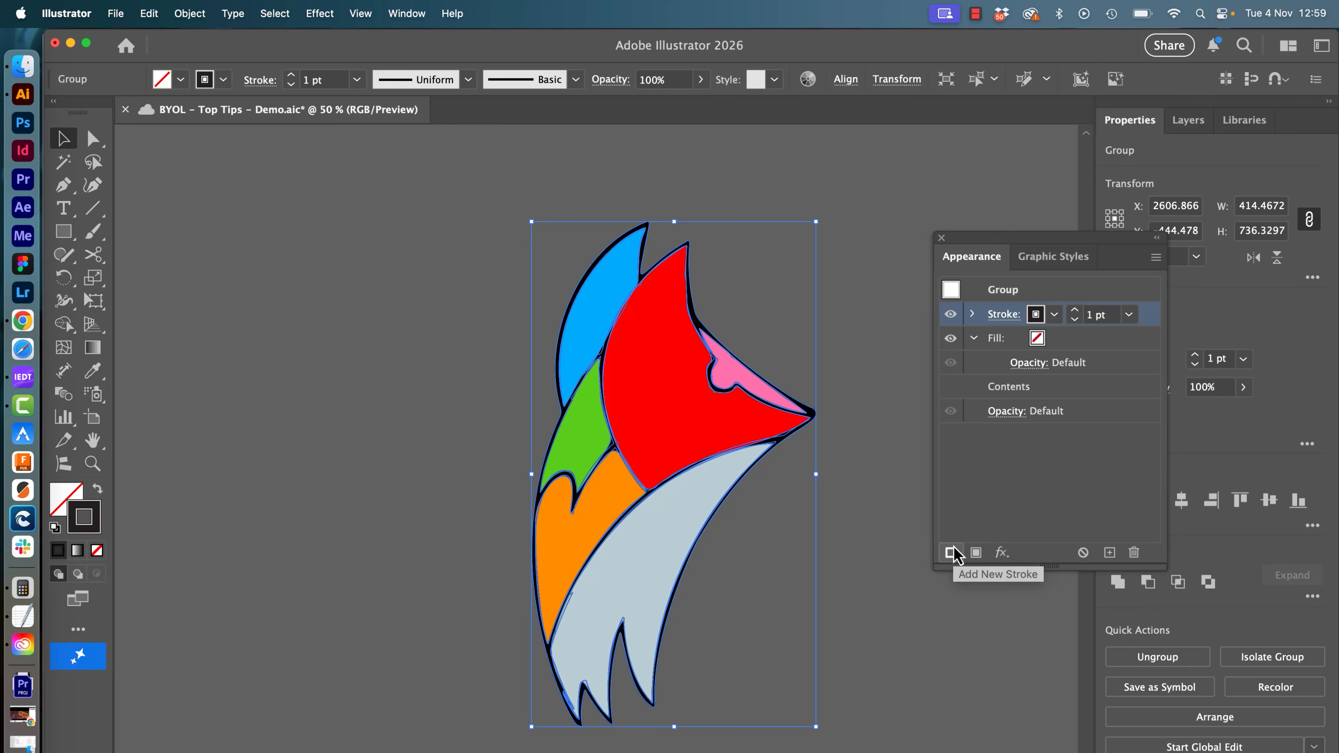
Step: Set the fox group's stroke to 20 pt and place it beneath the group's contents in the appearance order
shift+click(1077, 310)
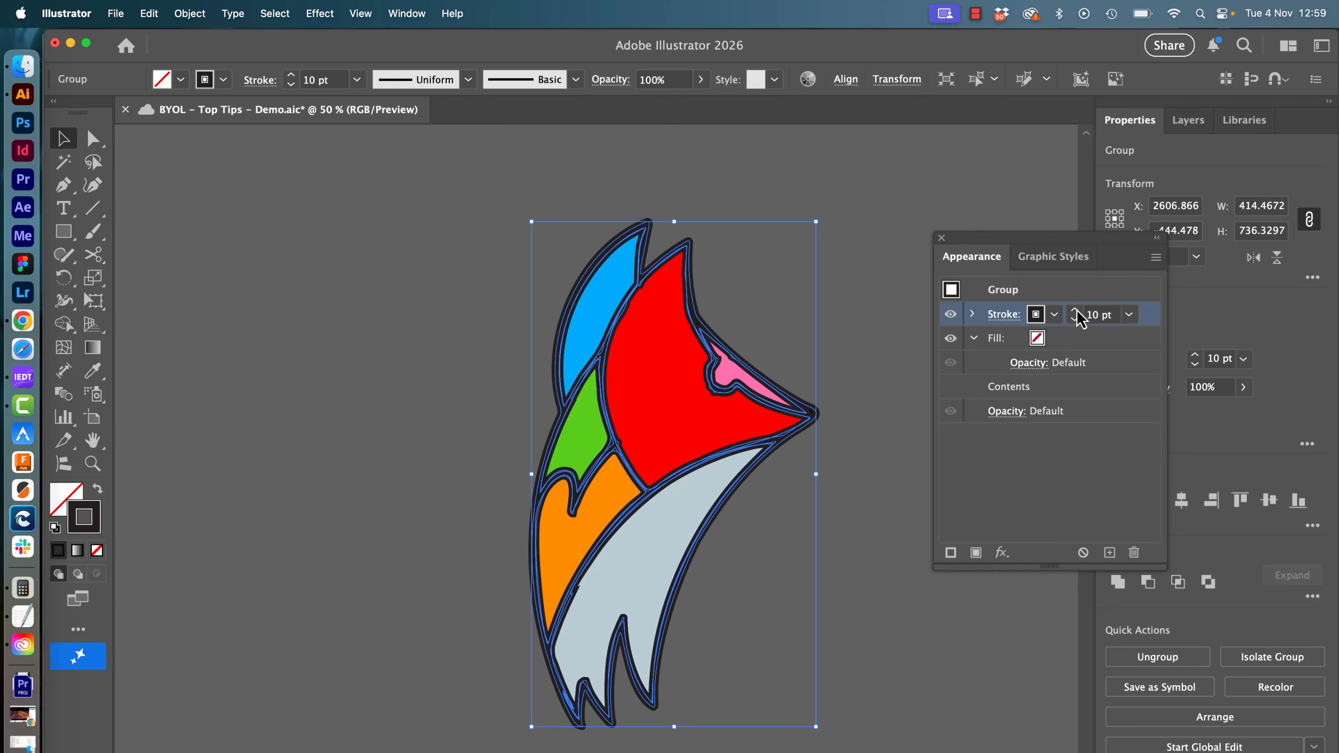
shift+click(1077, 310)
click(1090, 440)
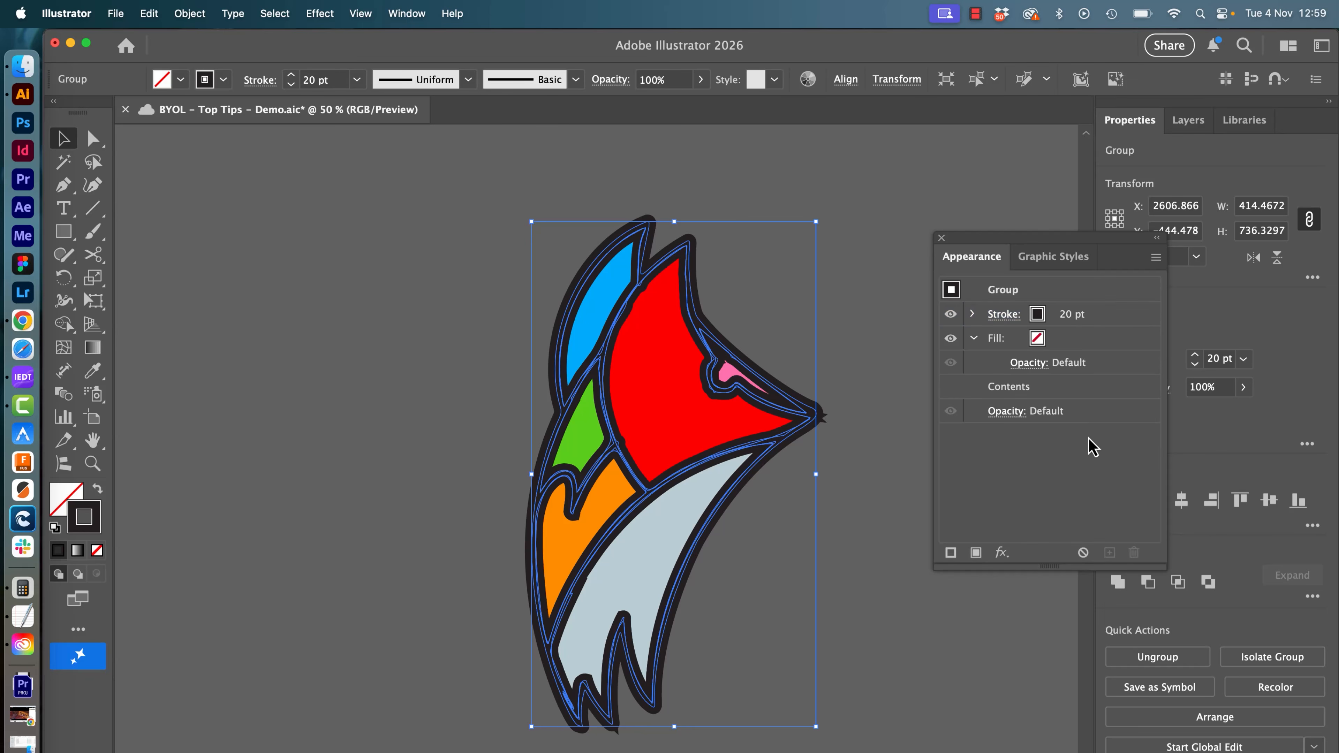
mouse_move(998, 324)
mouse_down()
mouse_move(1124, 317)
mouse_move(1108, 401)
mouse_up()
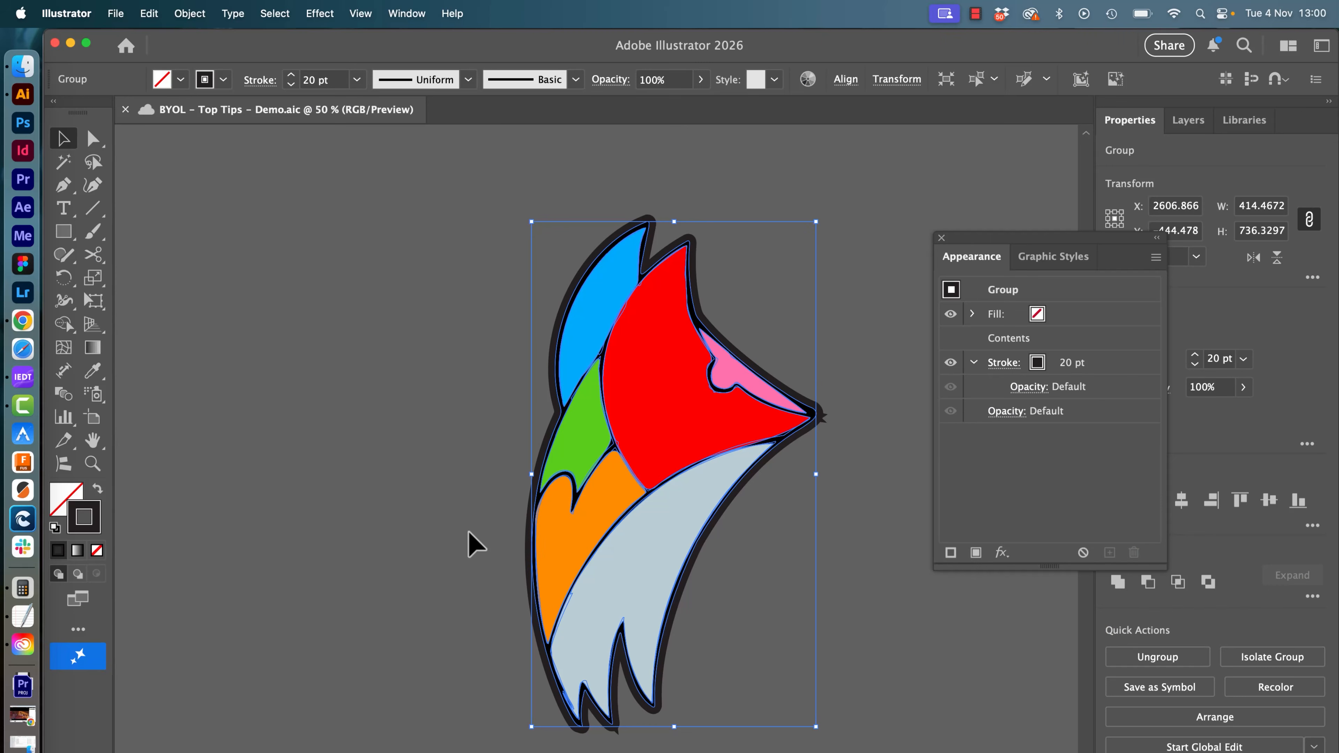
click(448, 595)
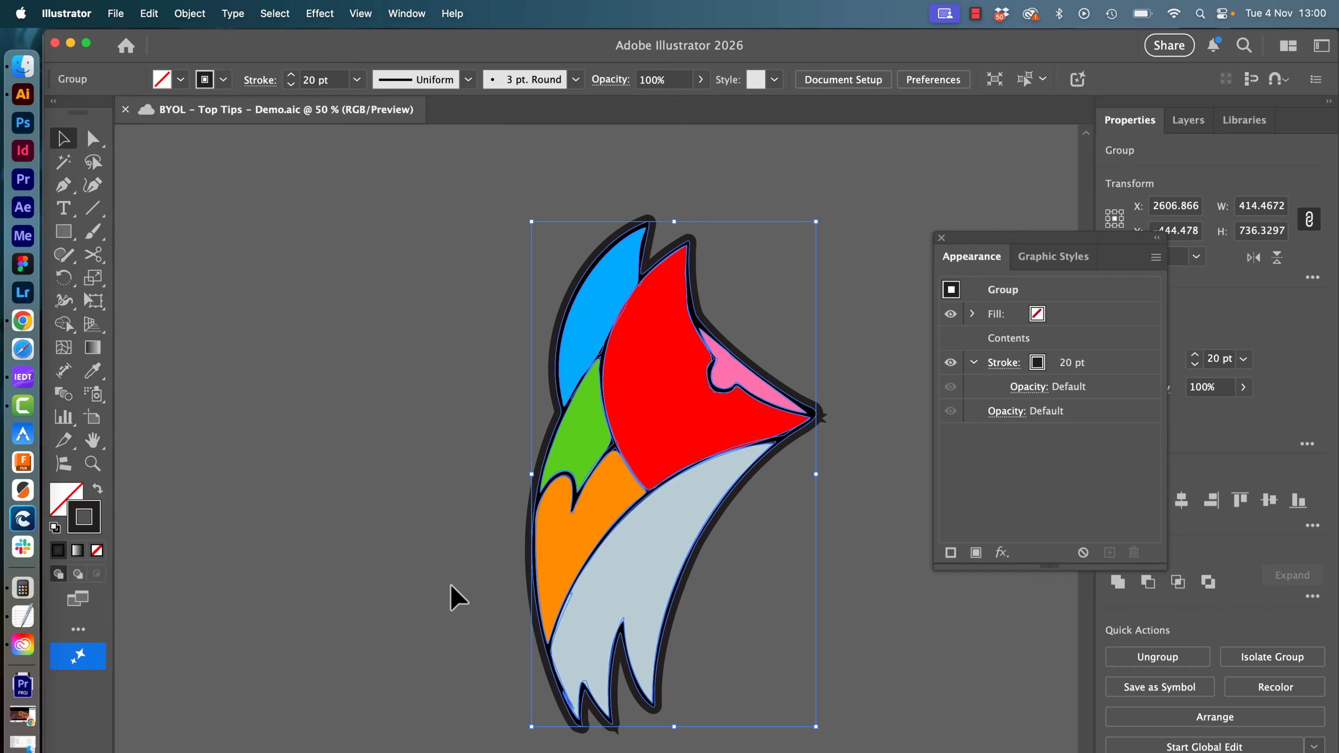
Step: Group the "Karái Whenua" lettering and its swash together, leaving out the brown background rectangle
drag(448, 596, 764, 485)
scroll(720, 371, down, 10)
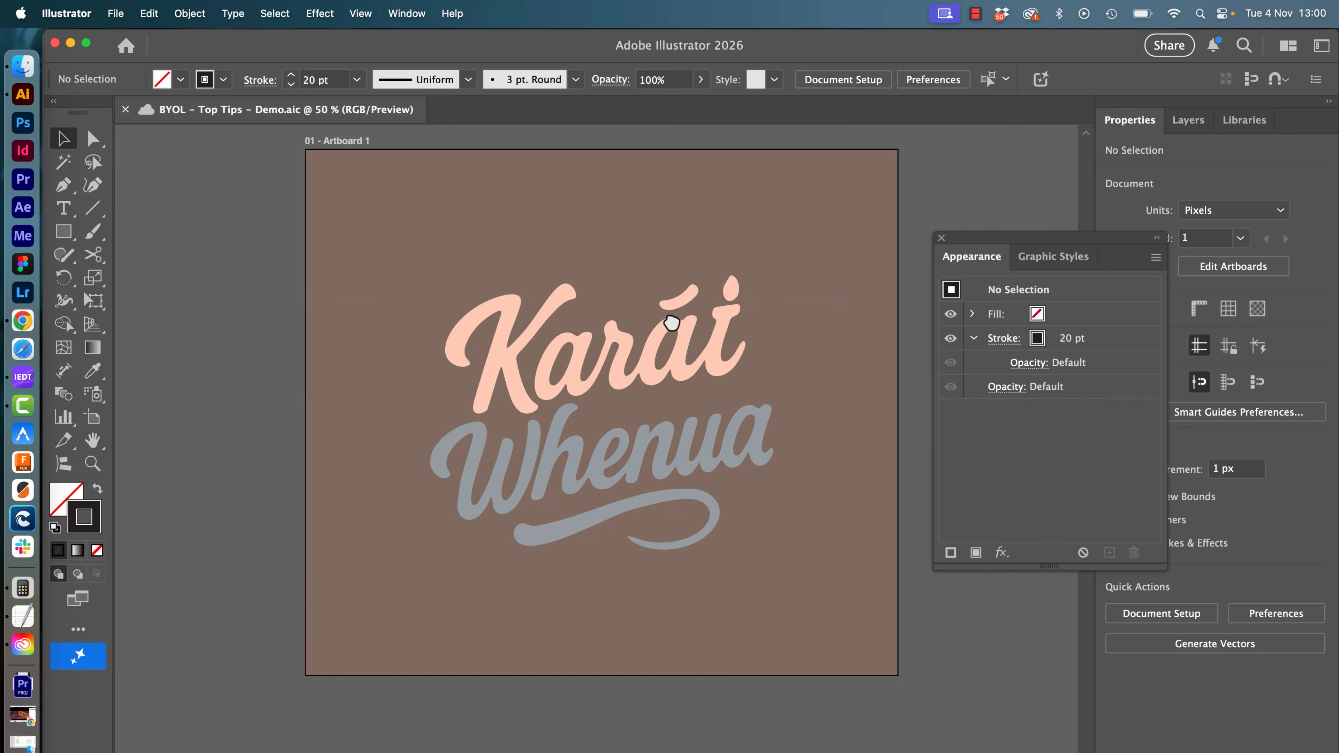
click(530, 445)
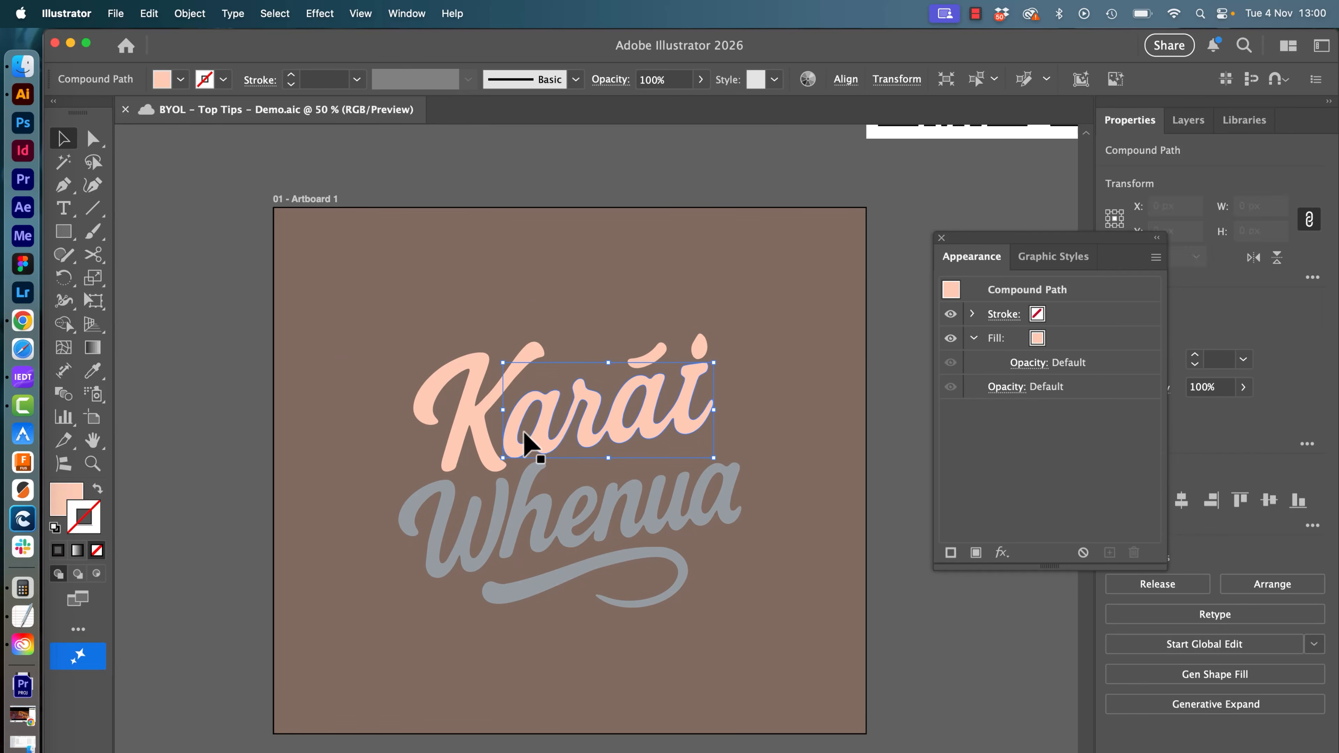
key(super+a)
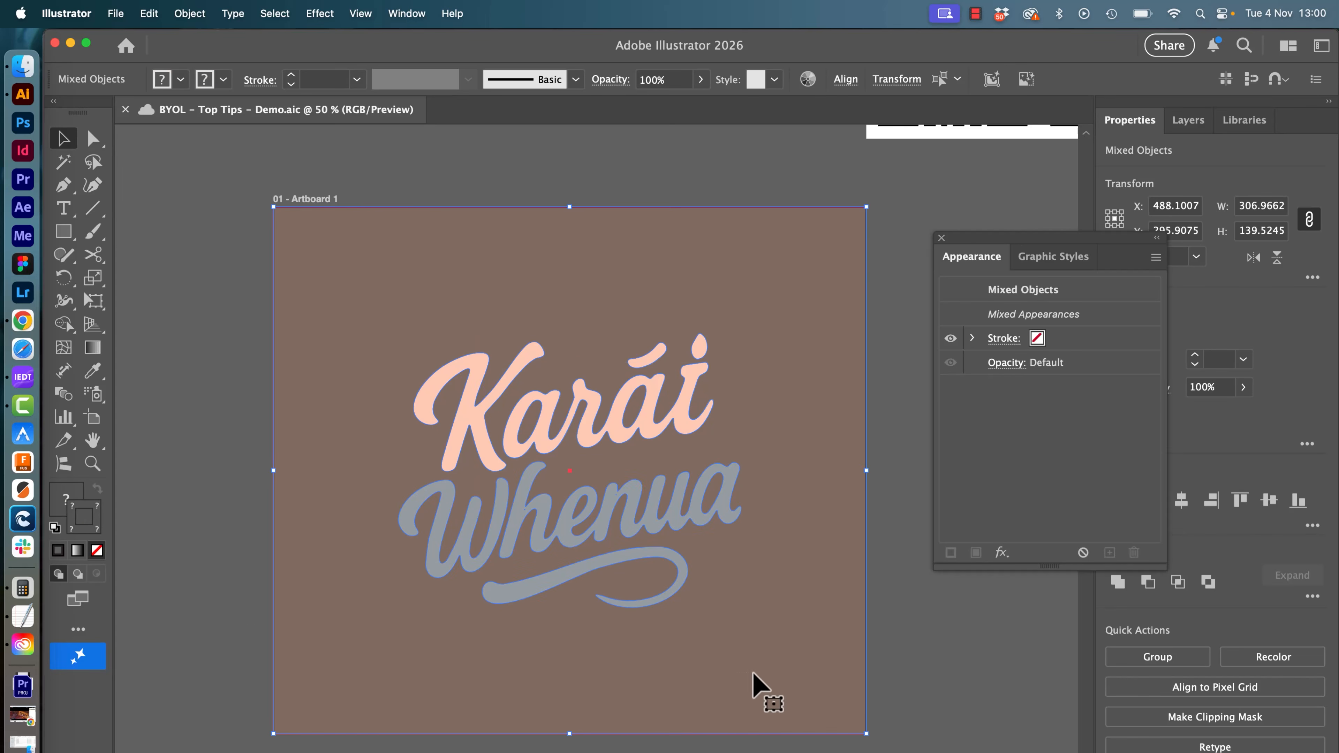
shift+click(703, 583)
key(super+g)
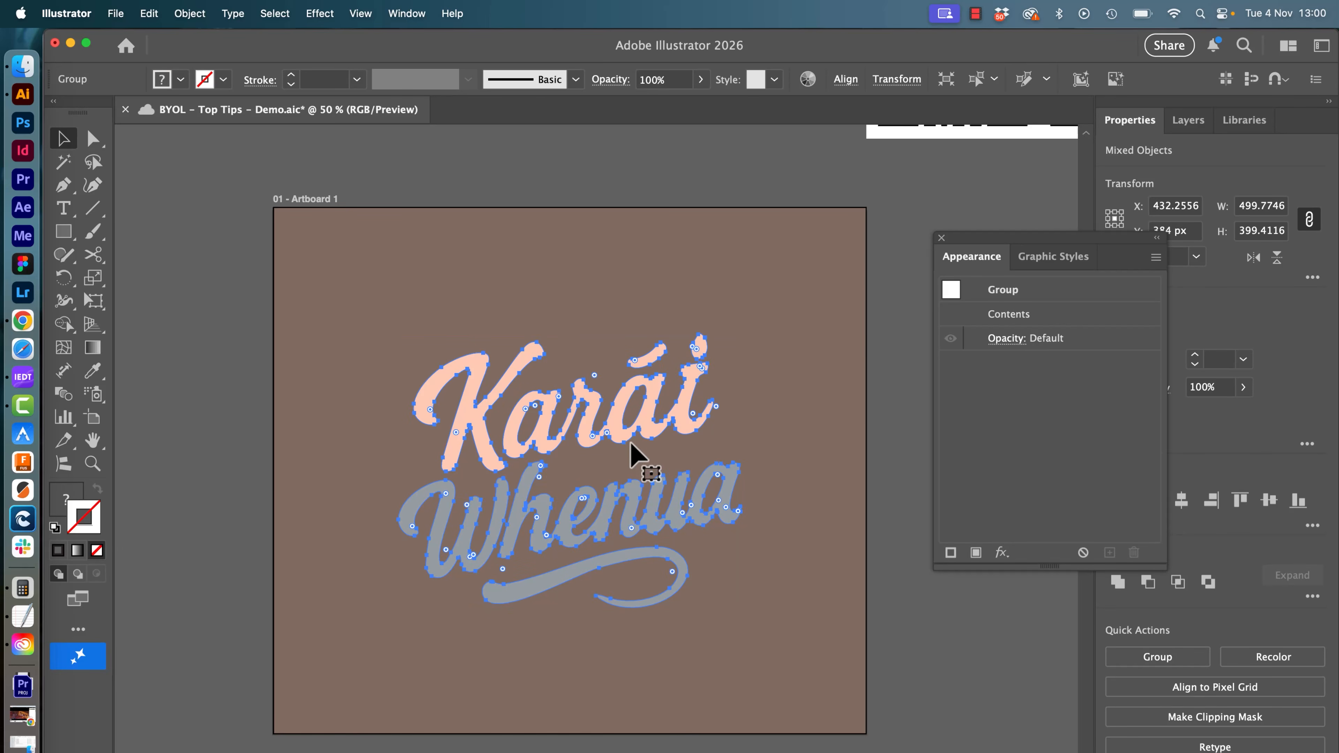
Step: Add a new 10 pt stroke to the lettering group and place it beneath the group's contents
drag(985, 237, 903, 167)
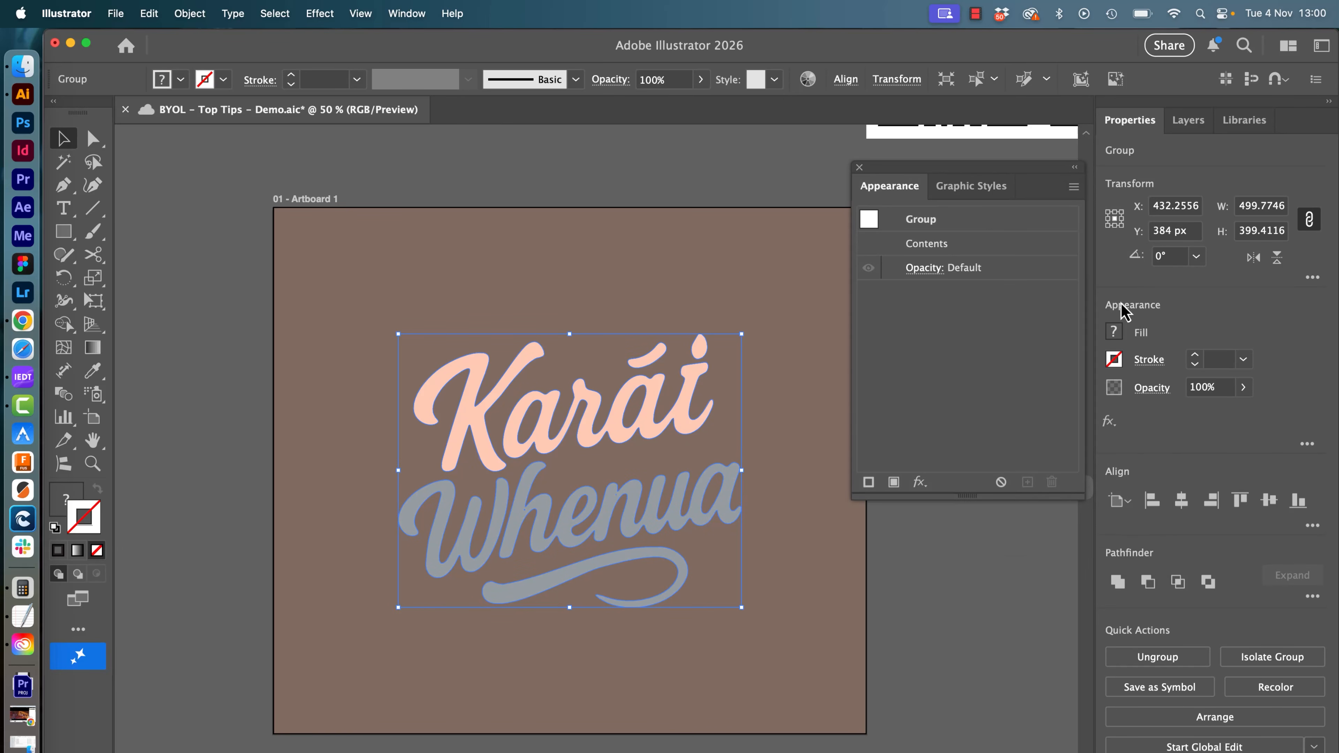
click(869, 483)
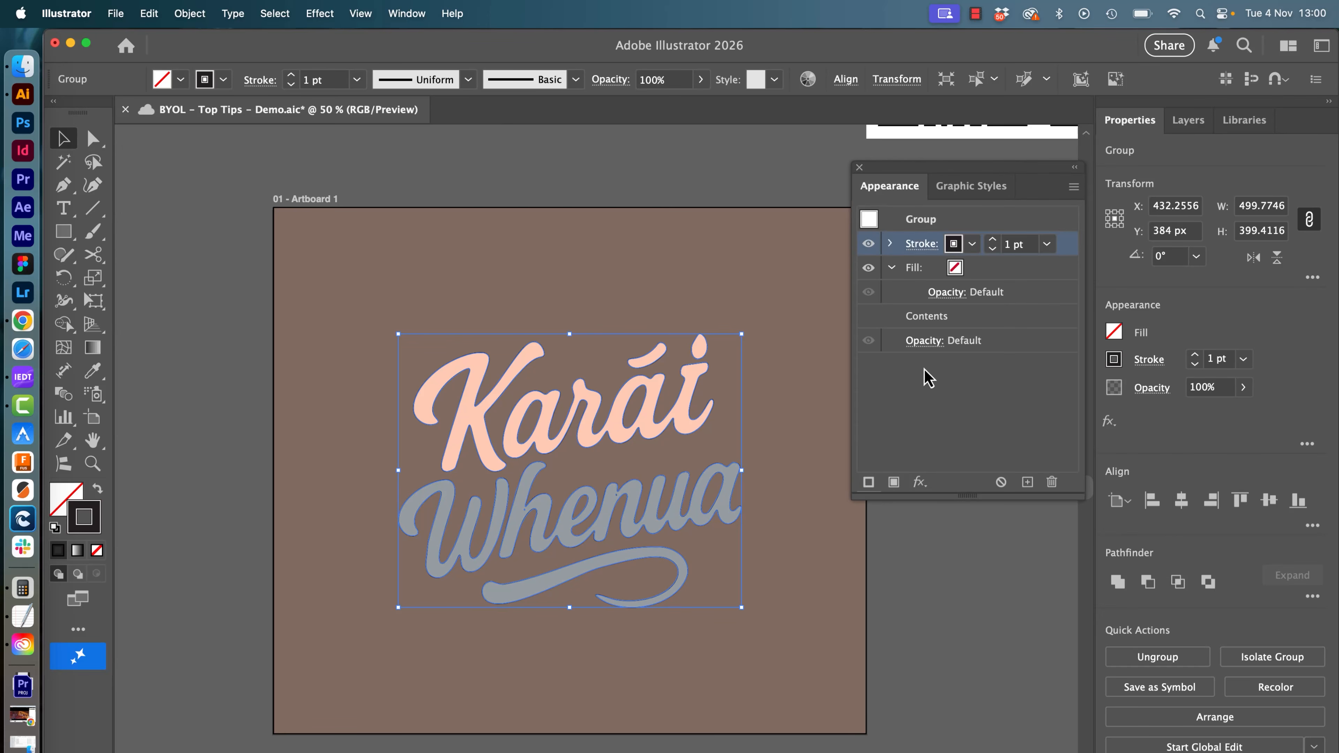
click(993, 243)
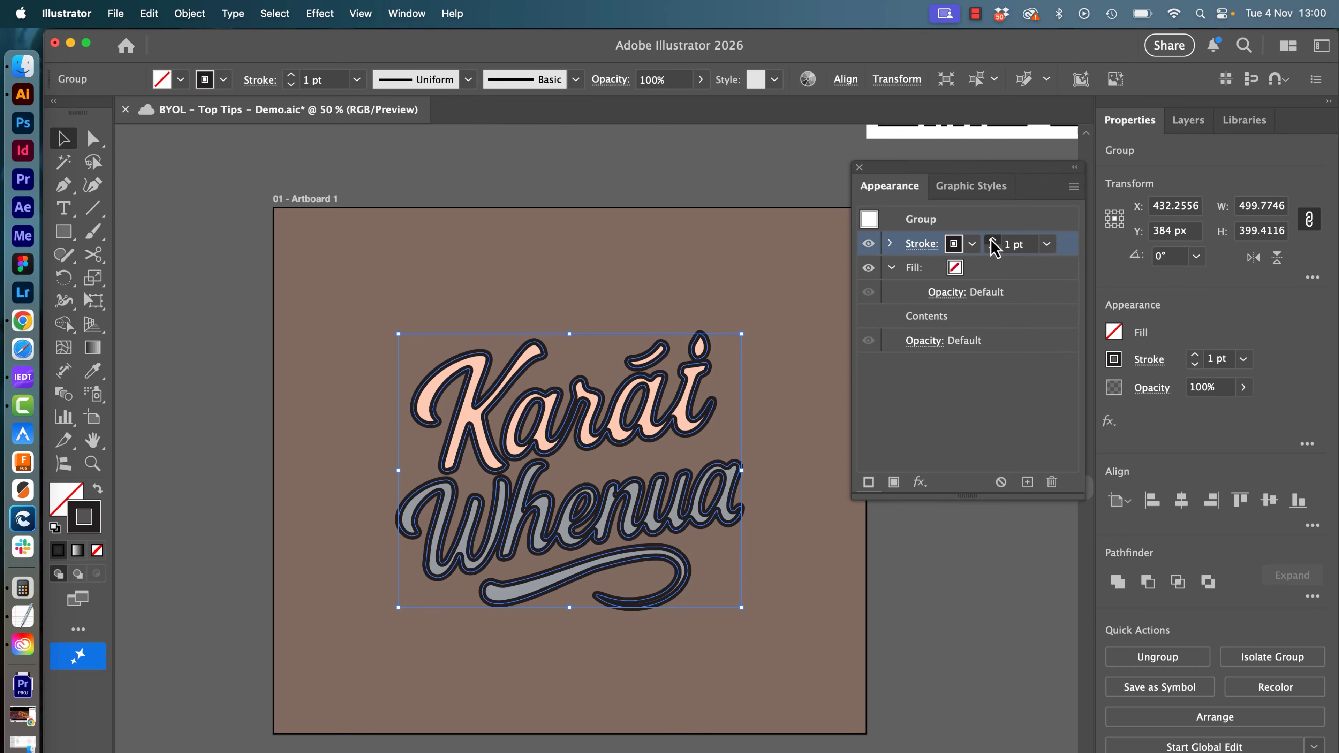
shift+click(993, 249)
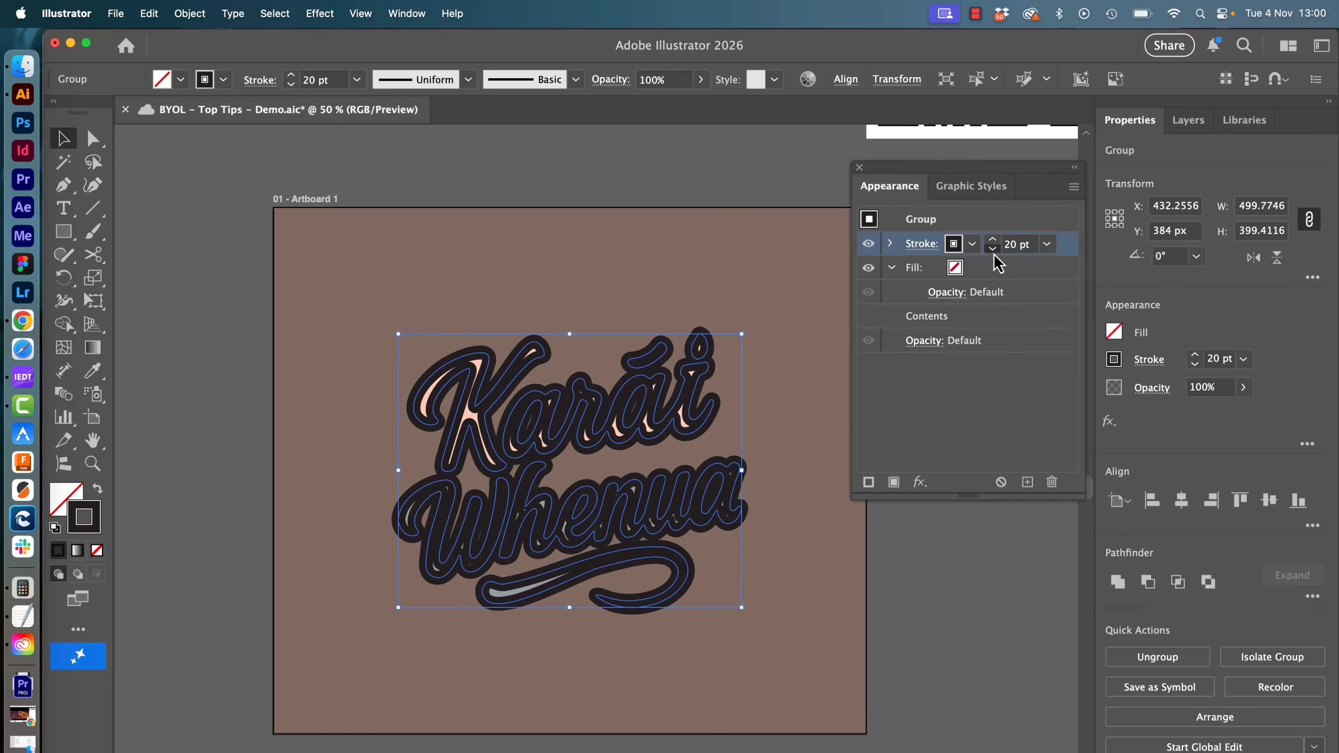
shift+click(993, 249)
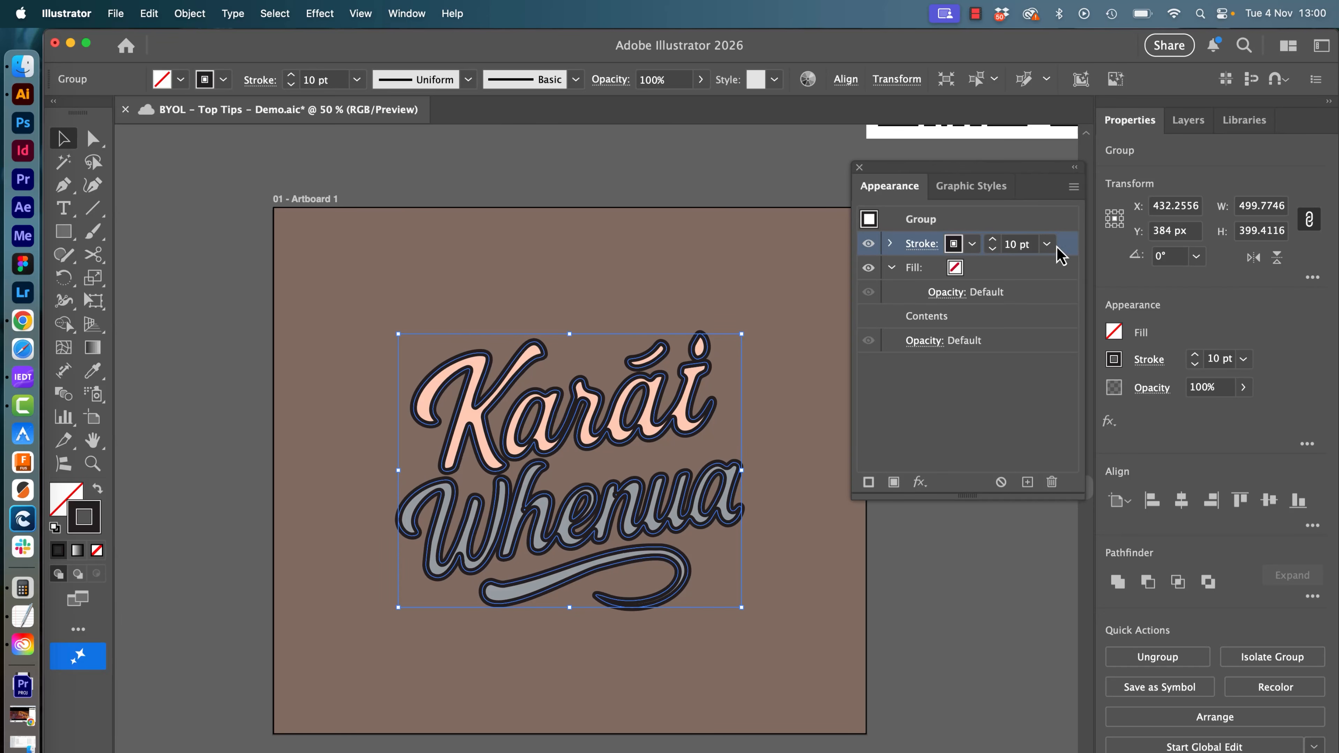
drag(1069, 250, 1065, 331)
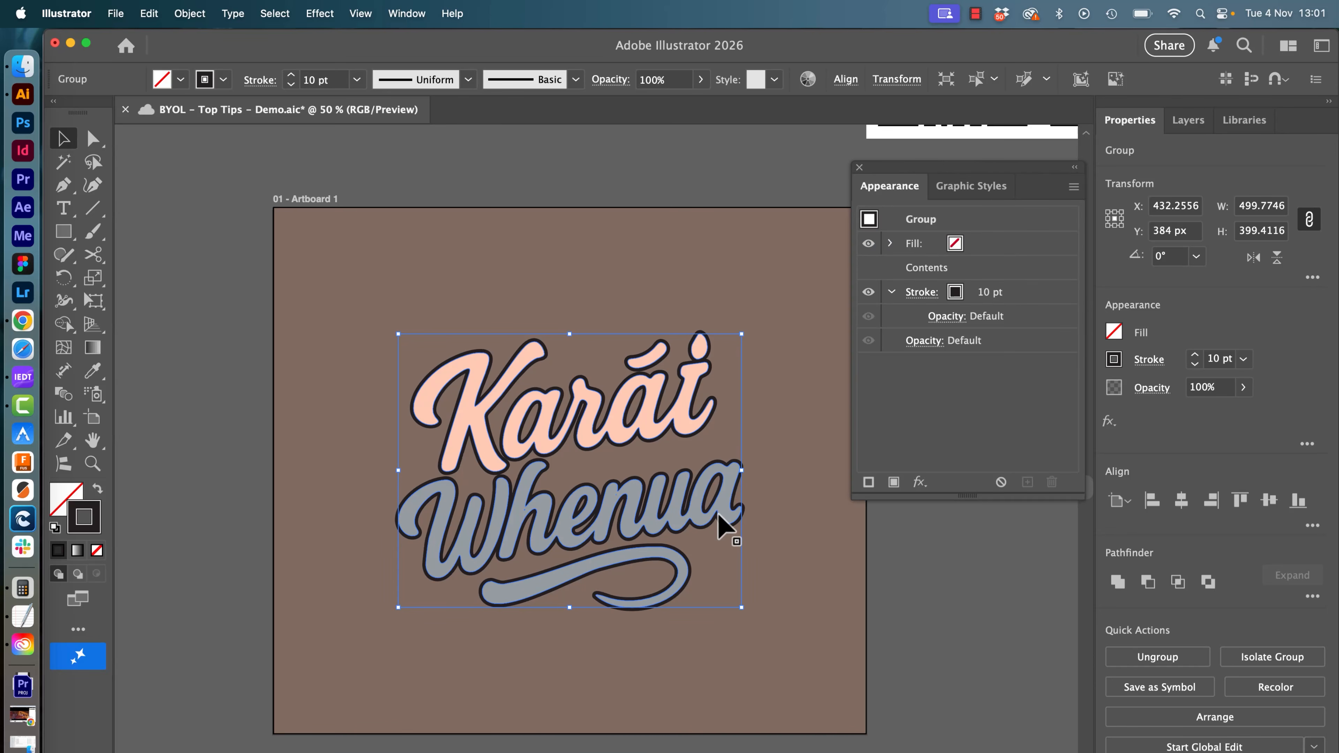
Step: Thicken the lettering group's stroke to 30 pt
click(991, 293)
click(993, 289)
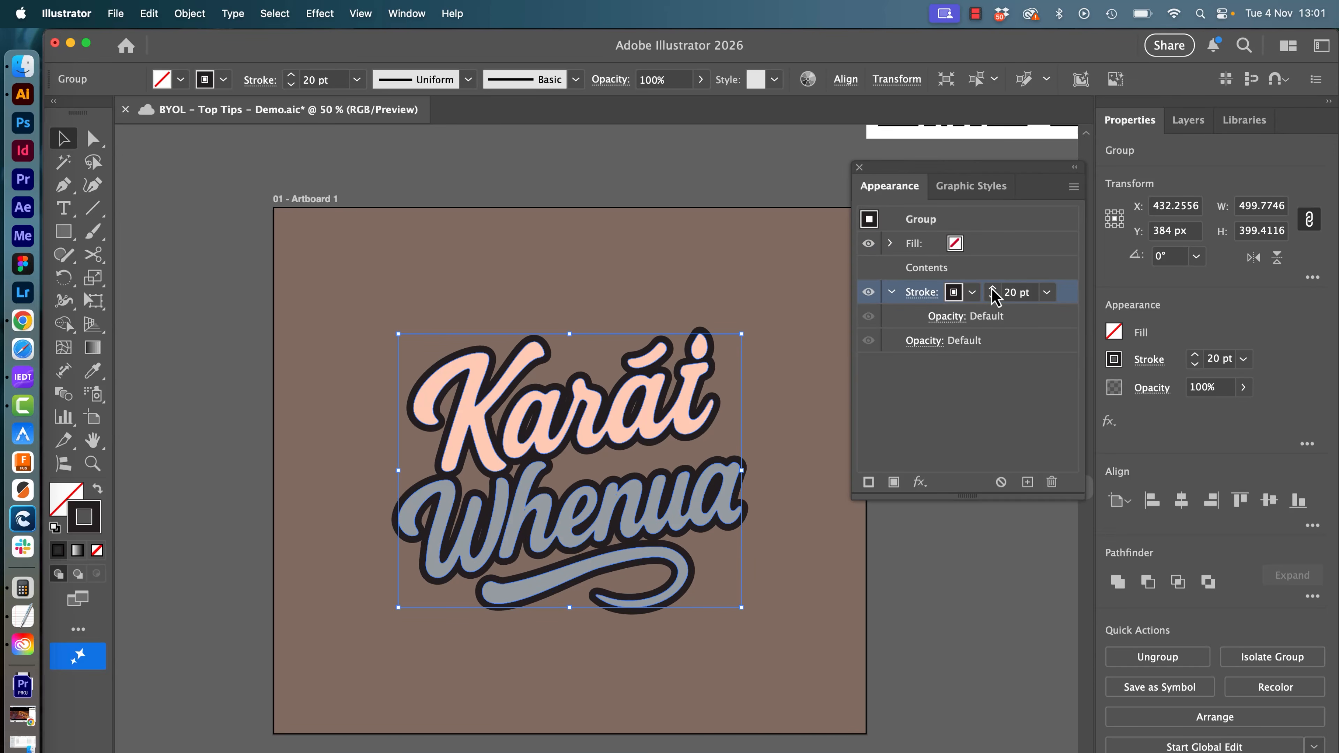
click(992, 289)
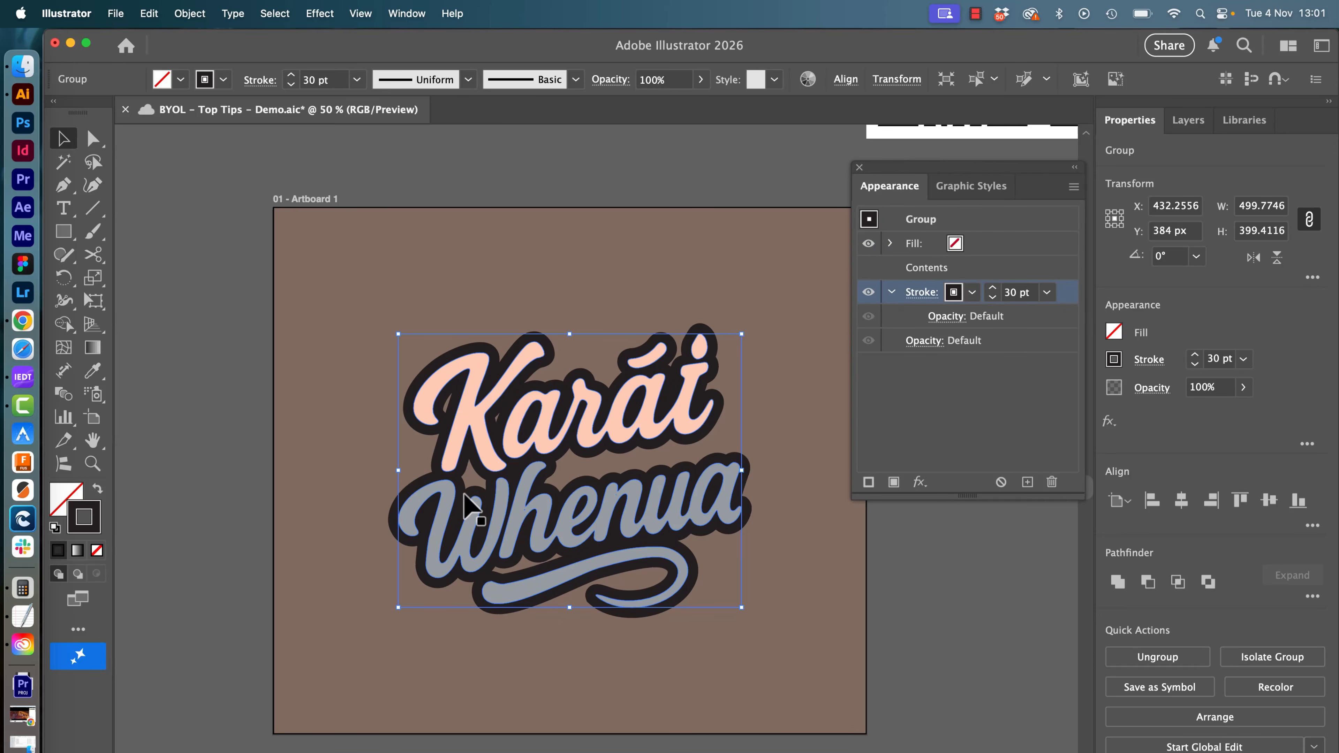
scroll(472, 503, up, 1)
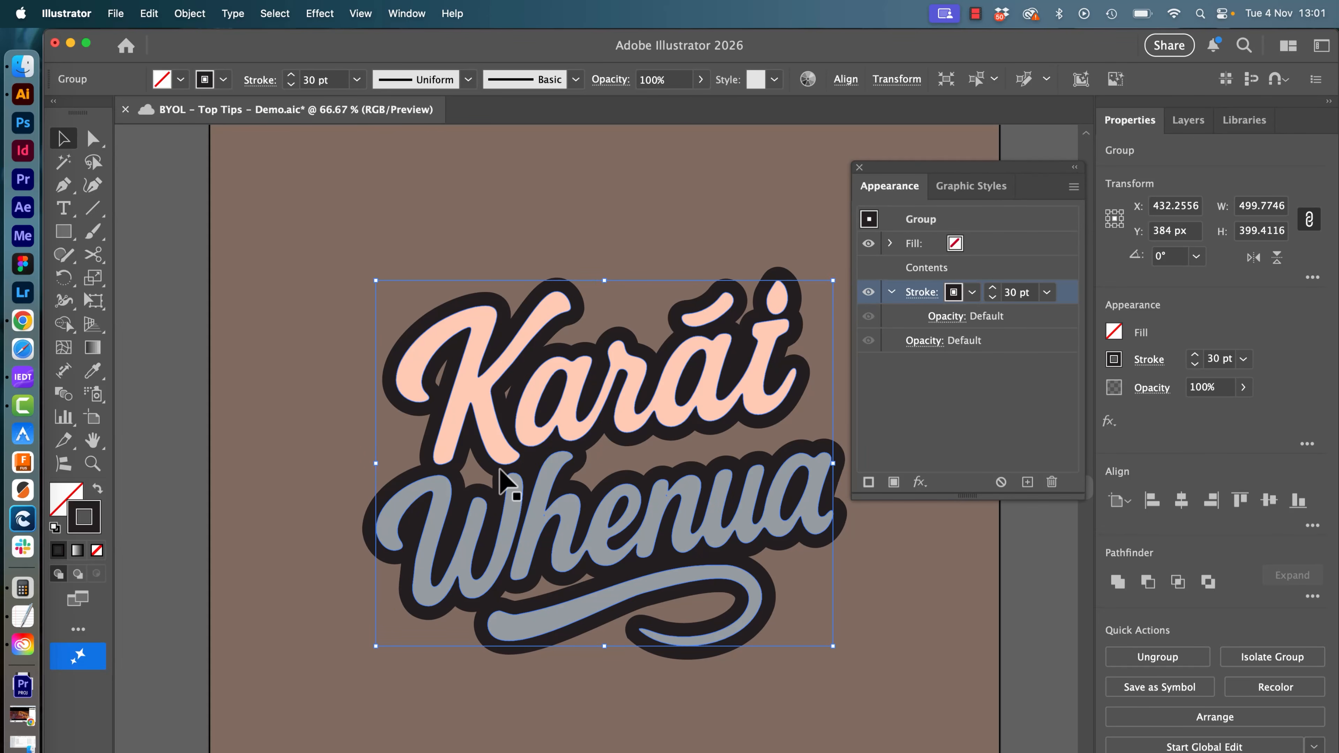
Step: Apply a Drop Shadow effect to the whole lettering group with Normal mode, 75% opacity, 7 px offsets, 0 px blur and a cyan colour
click(949, 411)
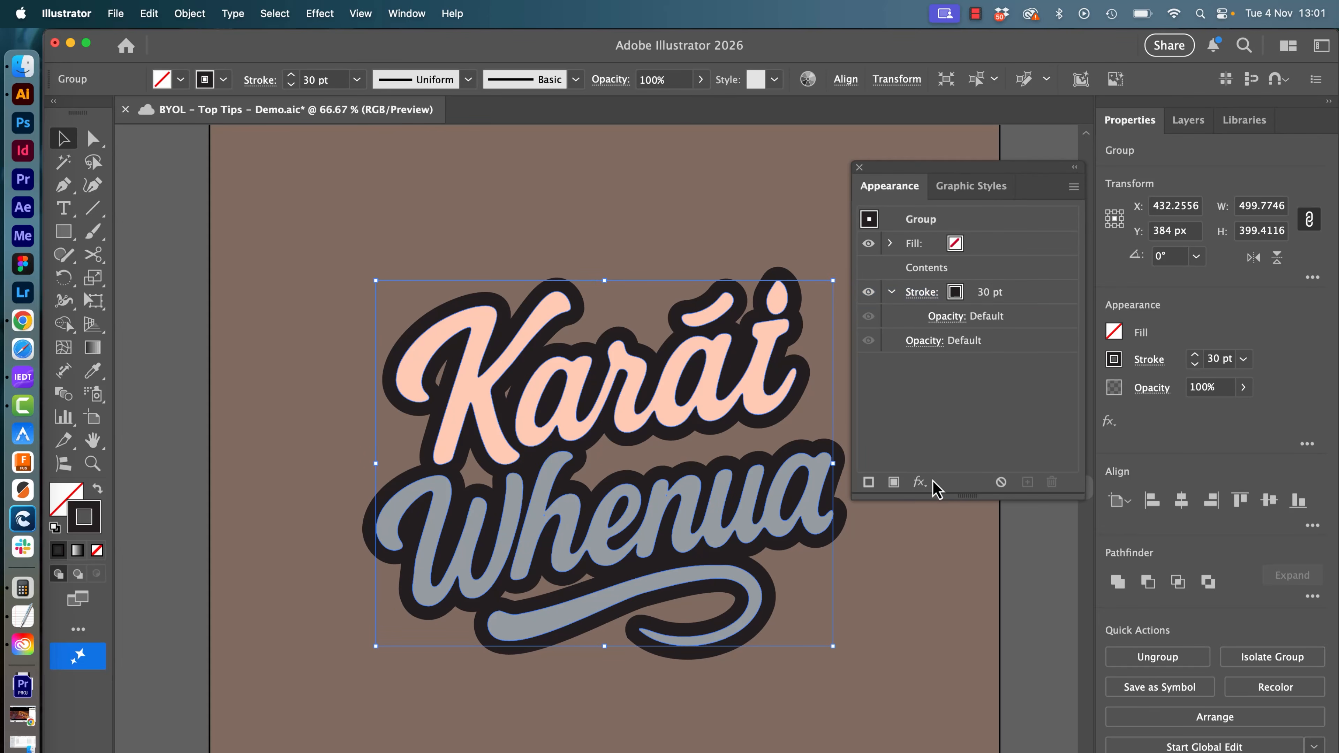
click(919, 489)
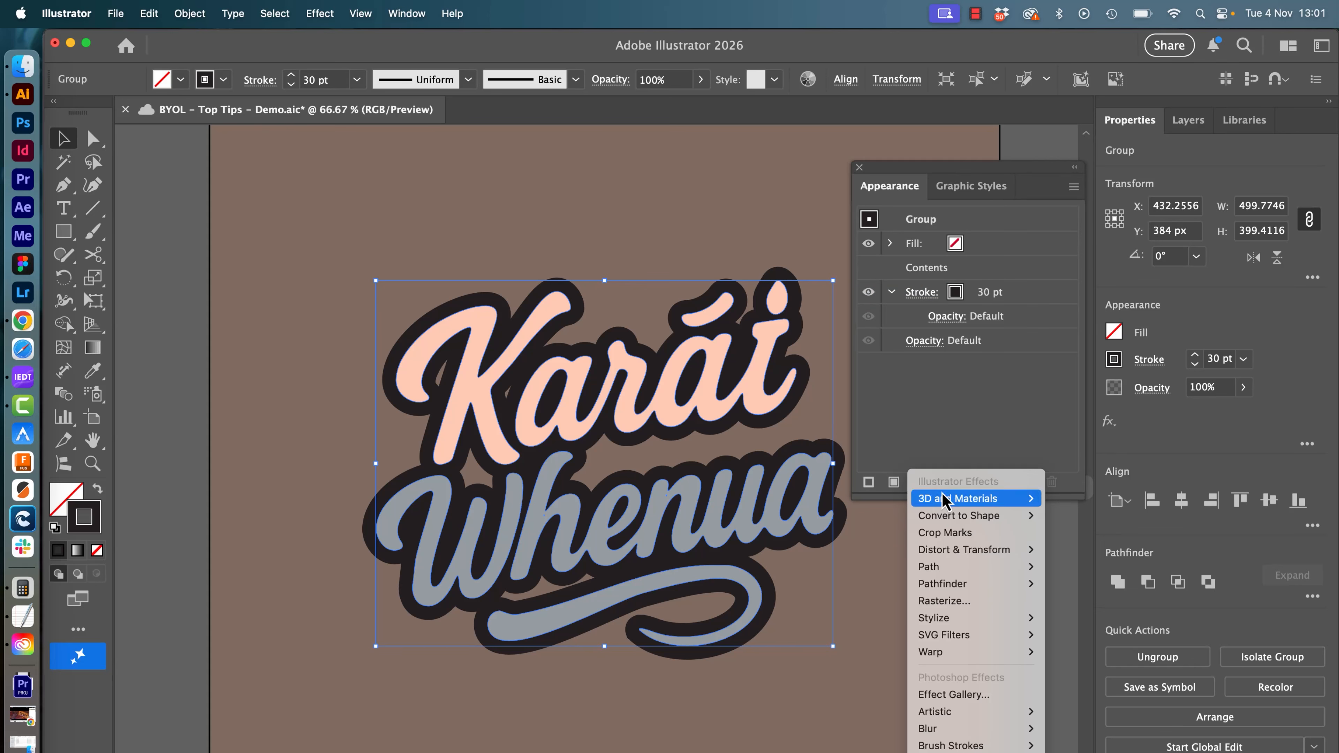
mouse_move(975, 618)
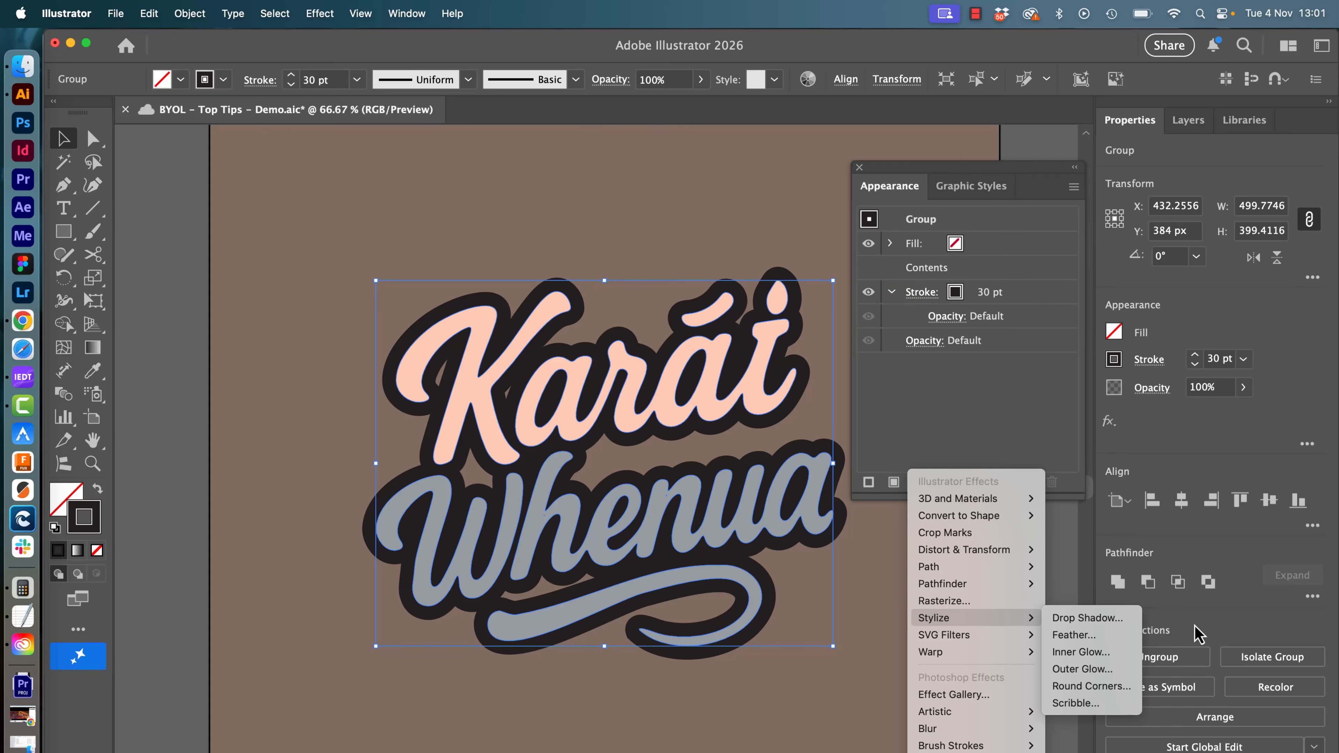
click(1097, 623)
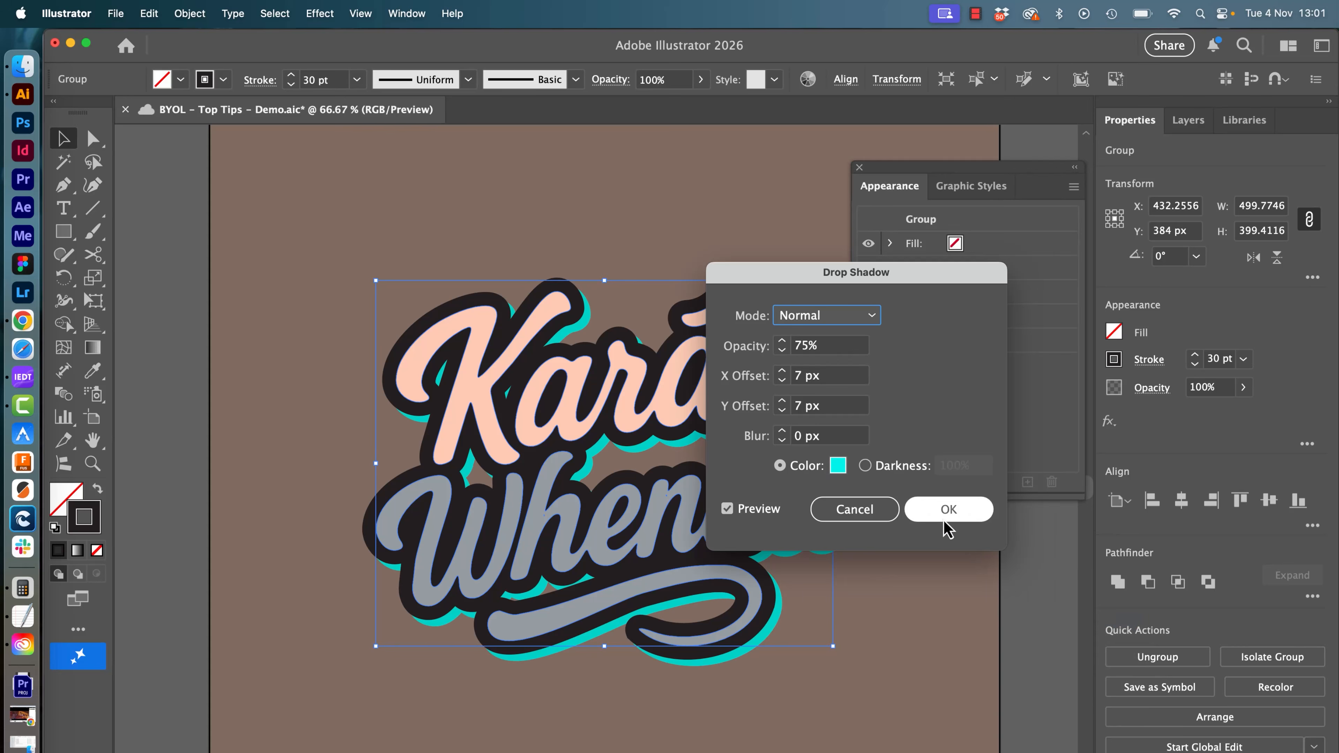
drag(905, 281, 1082, 243)
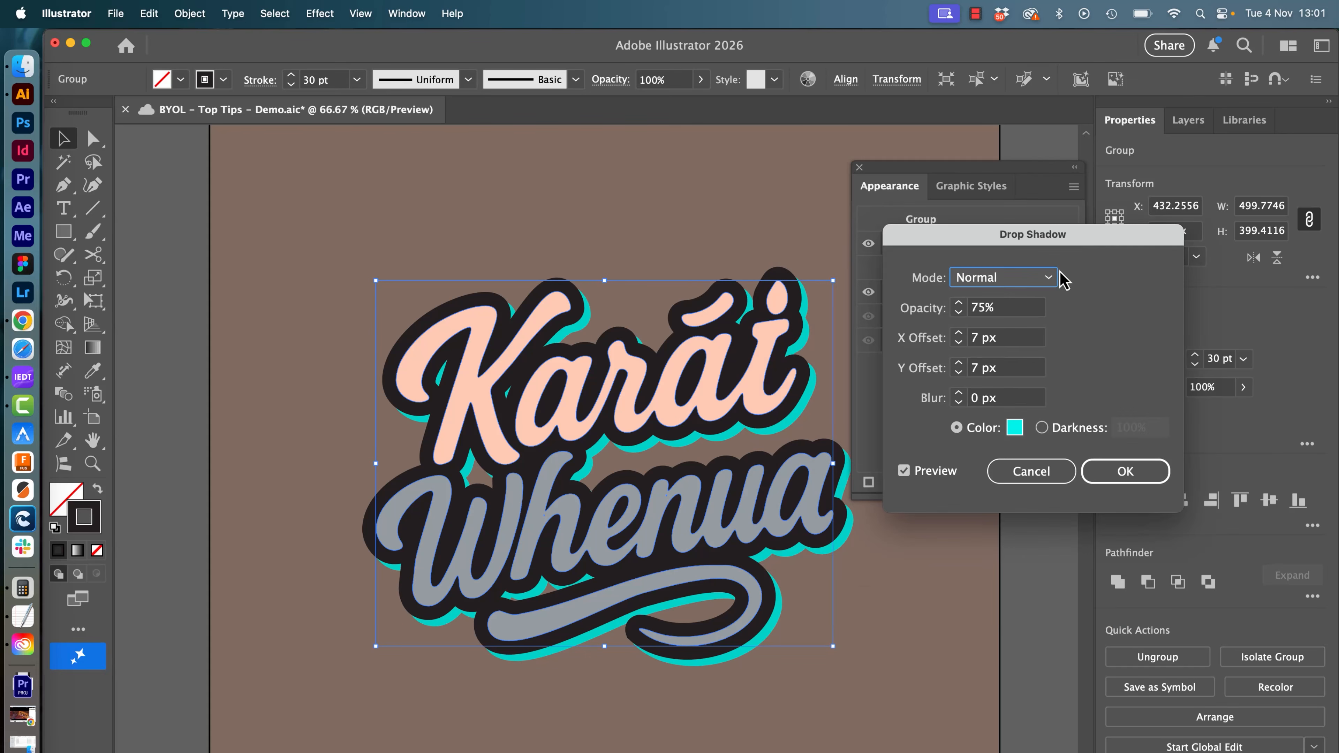
click(1020, 404)
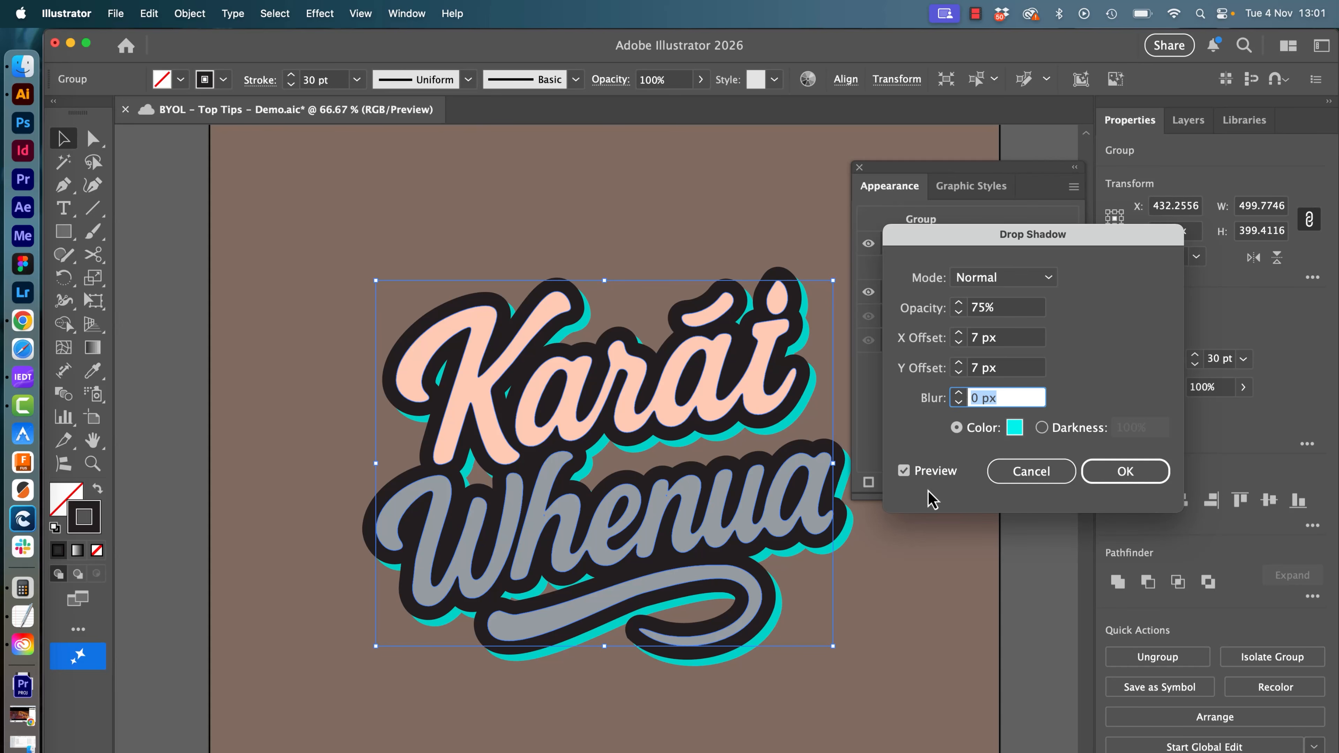
click(1126, 471)
Step: Move only the teardrop-shaped dot of the "i" slightly upward within the lettering group and deselect it
click(764, 340)
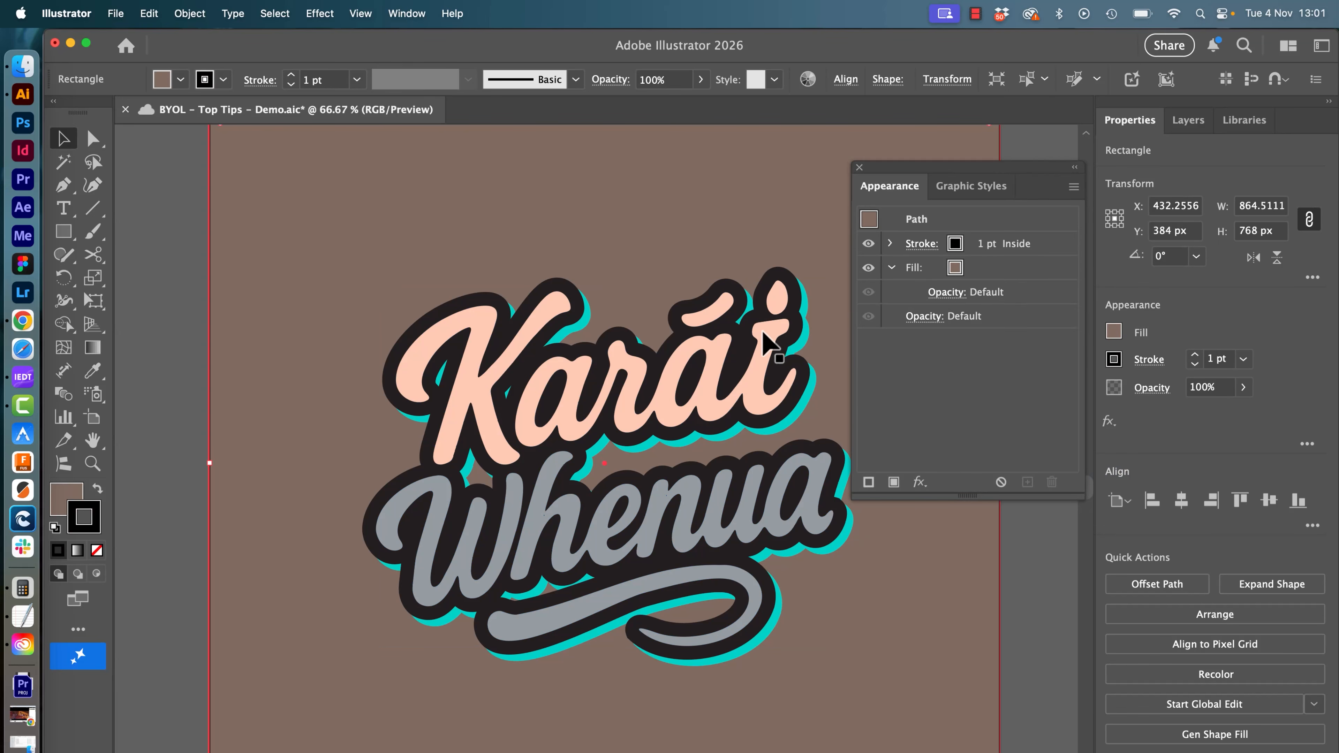
key(super+equal)
key(super+equal)
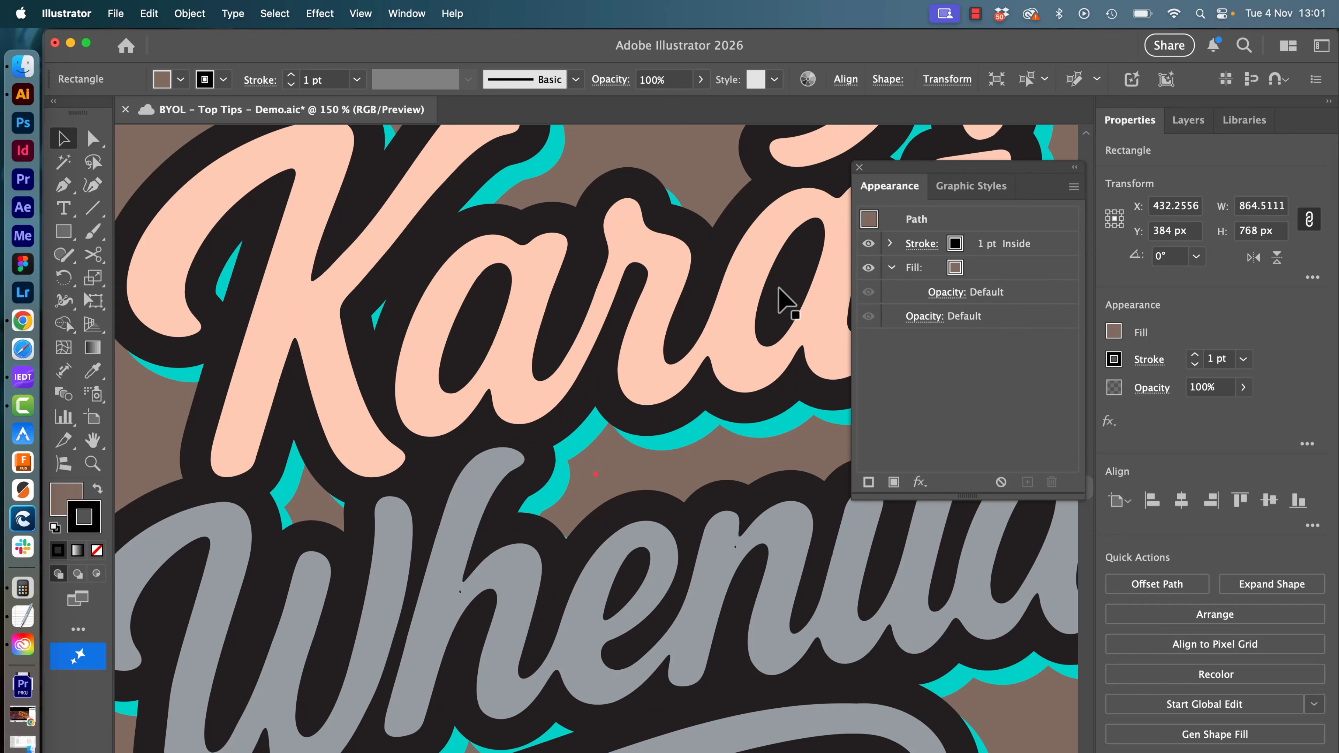
drag(744, 280, 441, 502)
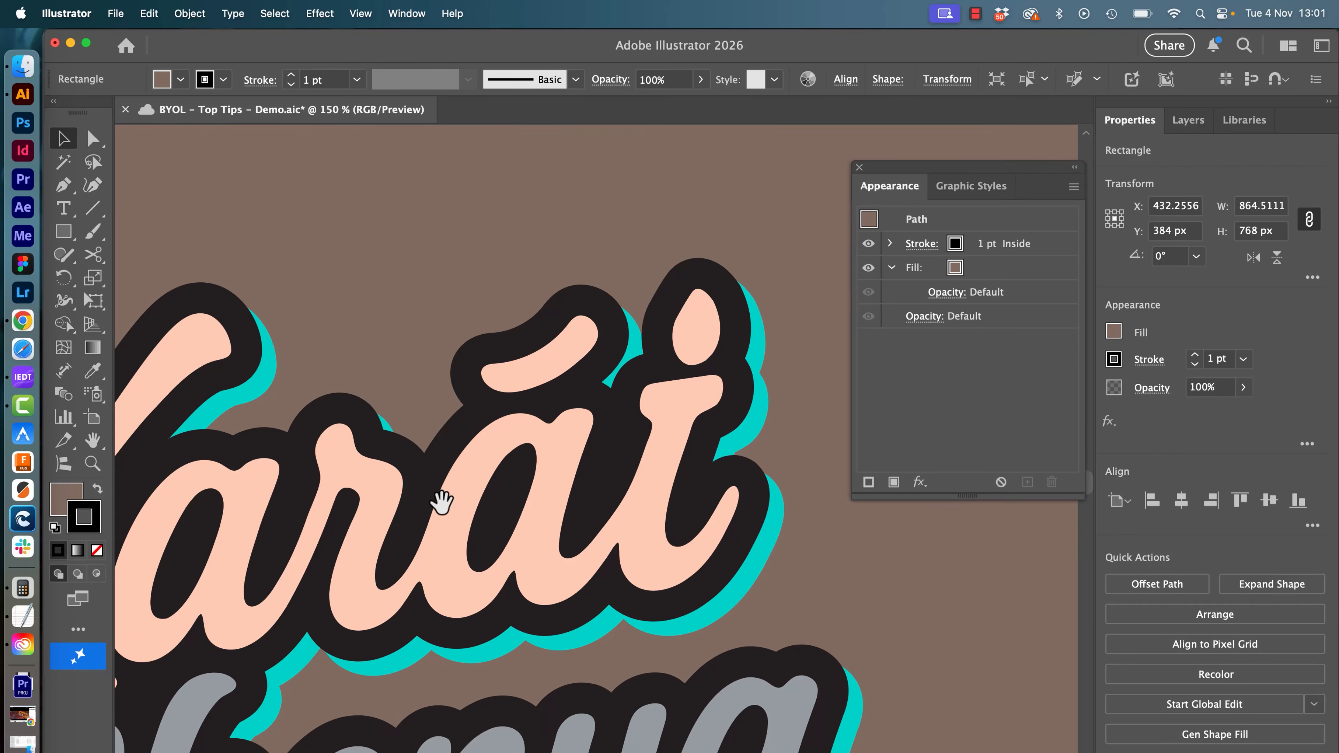
key(a)
click(703, 340)
mouse_move(696, 350)
mouse_down()
mouse_move(725, 348)
mouse_move(749, 299)
mouse_move(678, 332)
mouse_move(694, 330)
mouse_up()
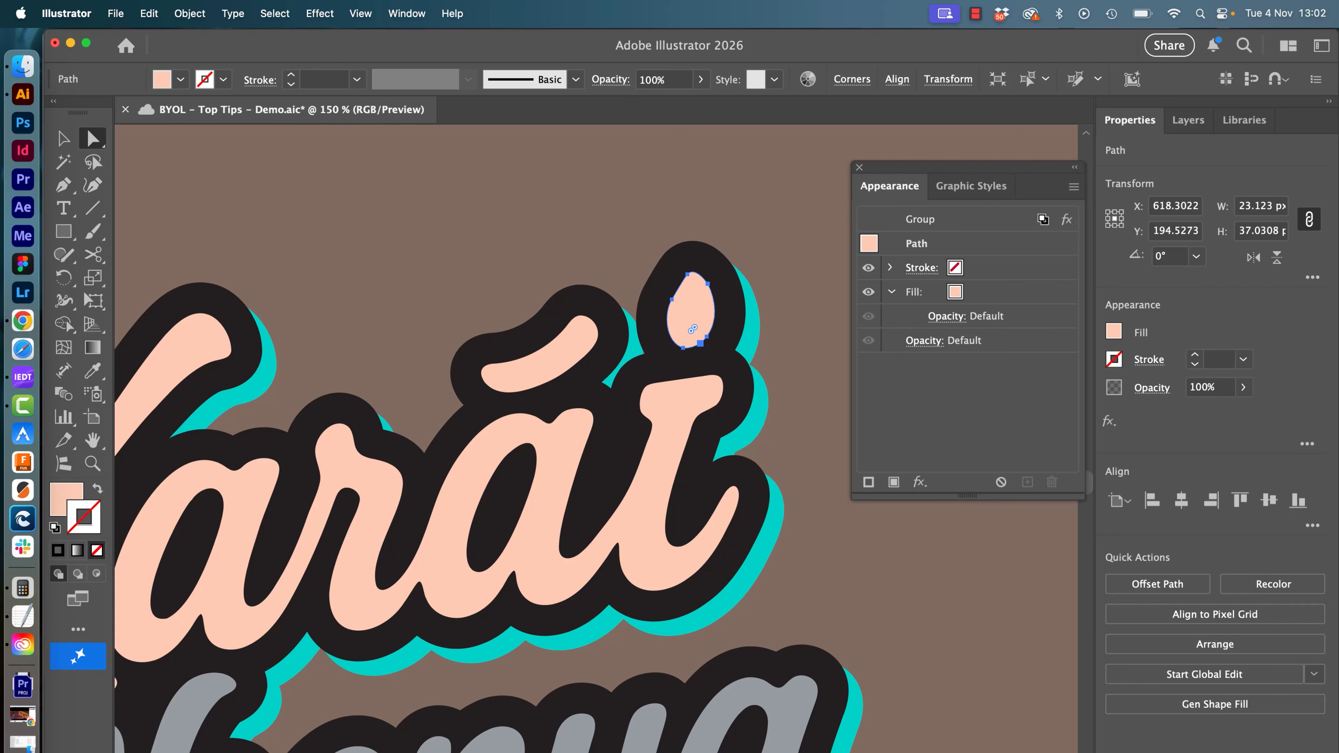
click(833, 541)
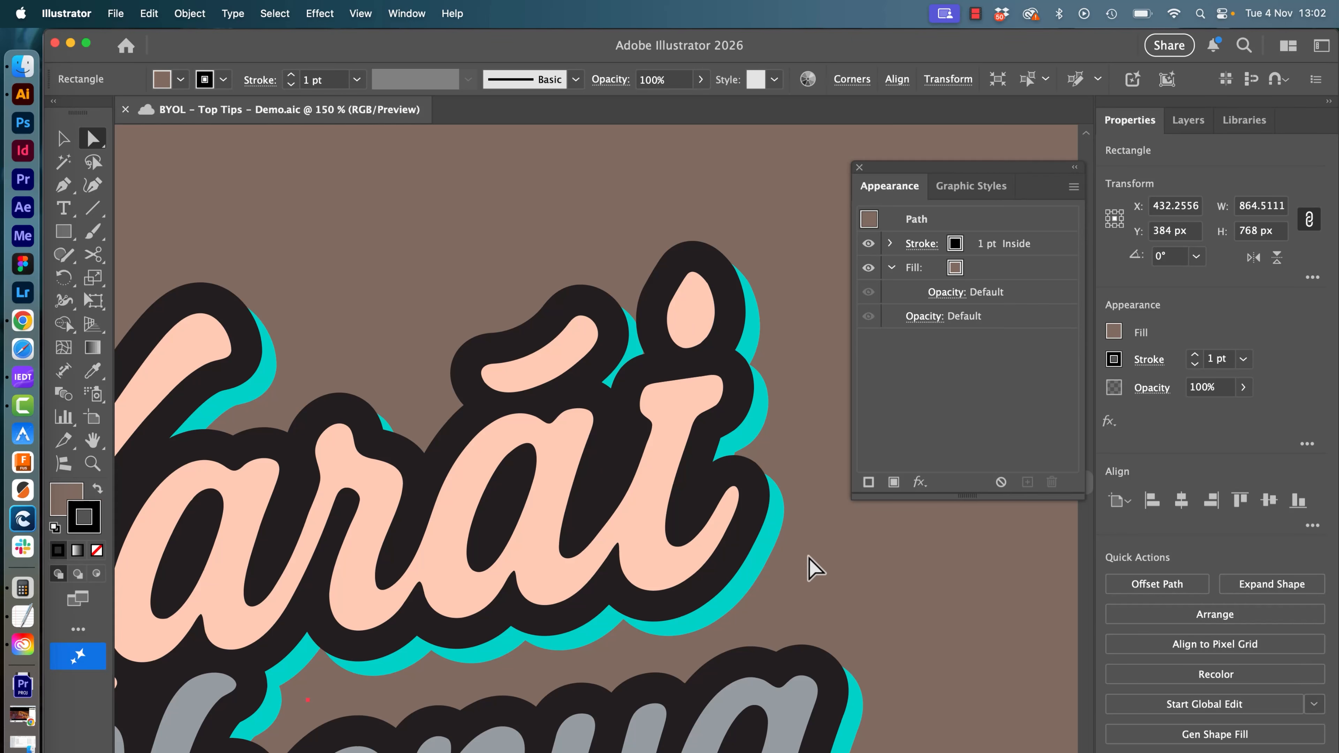
Step: Try adding an empty artboard beside Artboard 1 with the Artboard tool and undo the addition
scroll(789, 577, down, 7)
scroll(789, 577, up, 3)
drag(789, 577, 665, 446)
key(v)
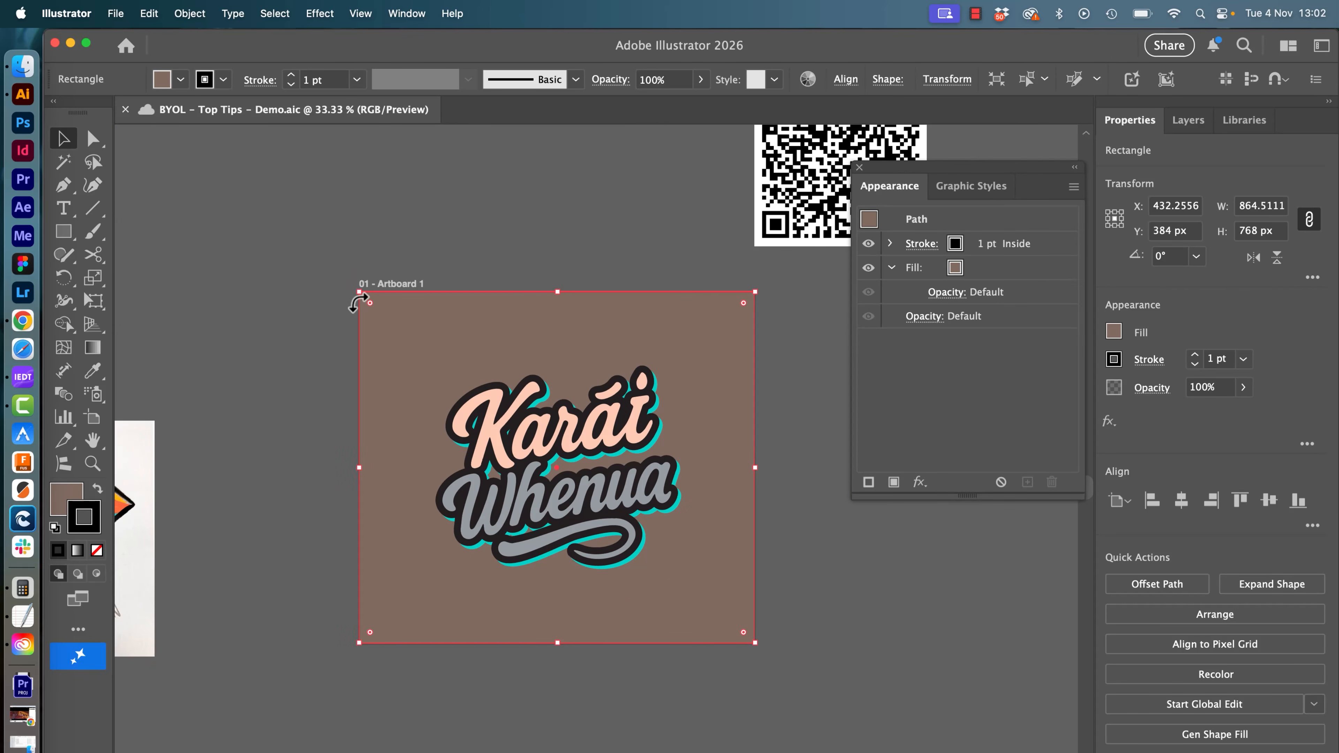
key(shift+o)
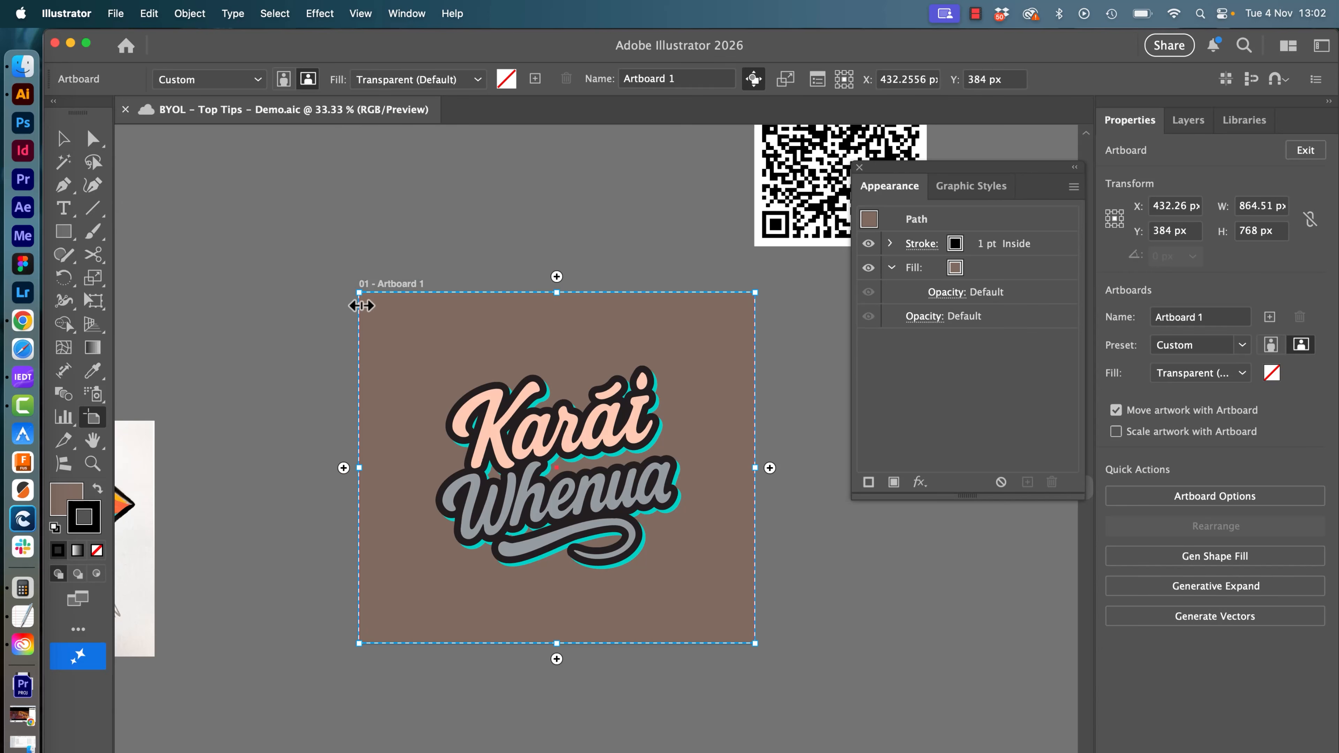
drag(566, 478, 458, 466)
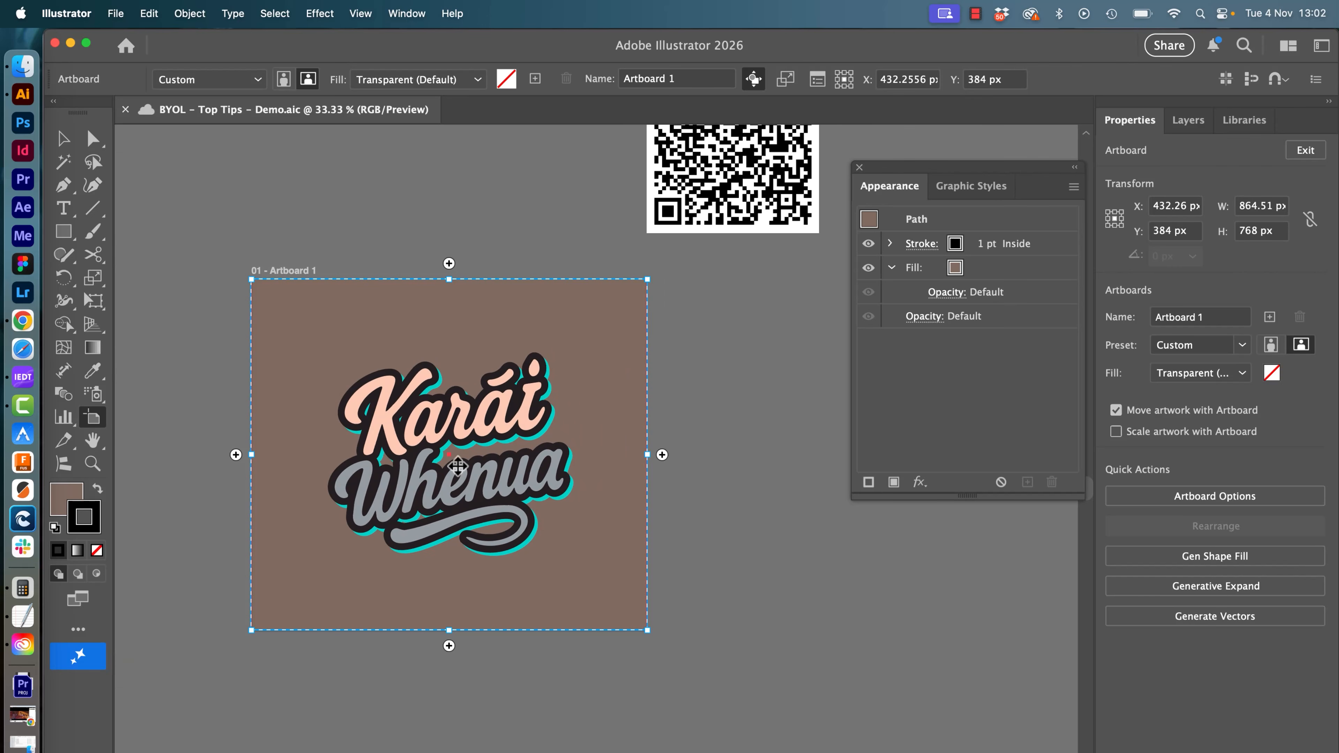
click(662, 454)
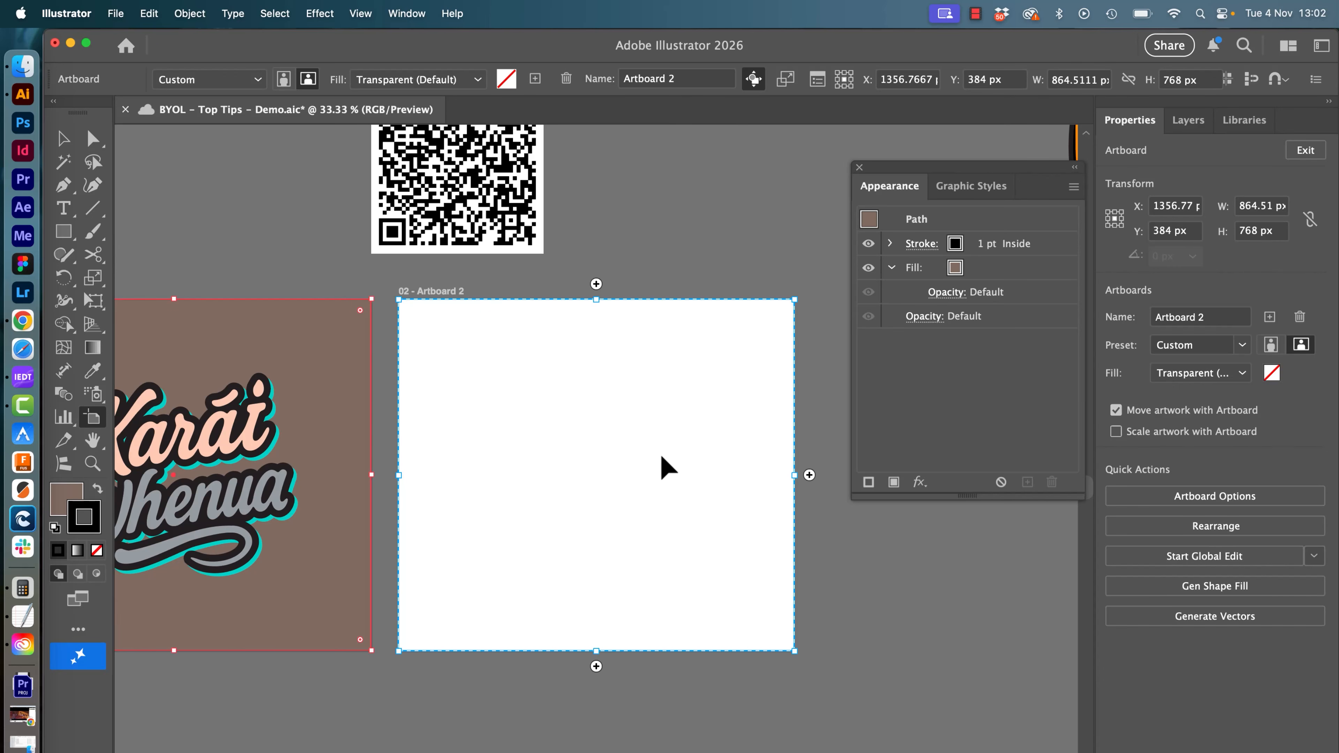
key(super+z)
Step: Duplicate Artboard 1 together with its lettering artwork as a new artboard beside the original
drag(628, 473, 763, 521)
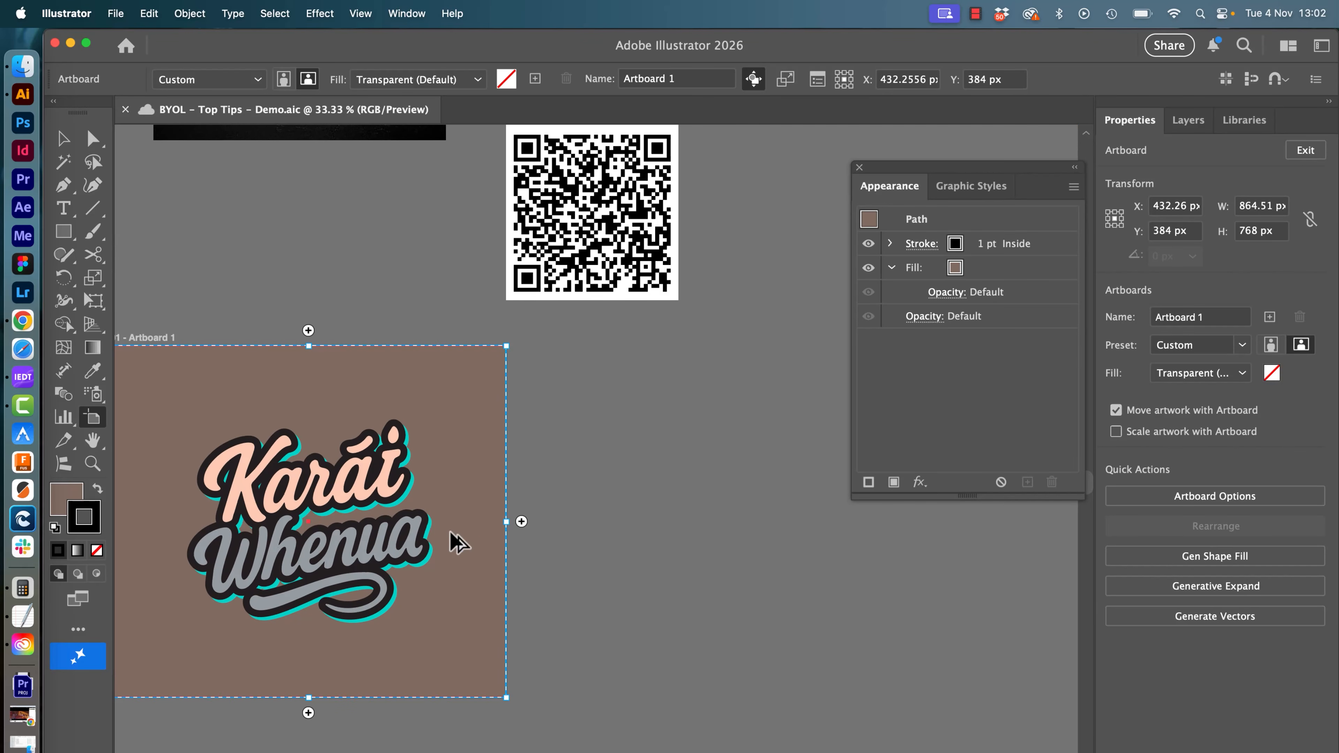
click(521, 522)
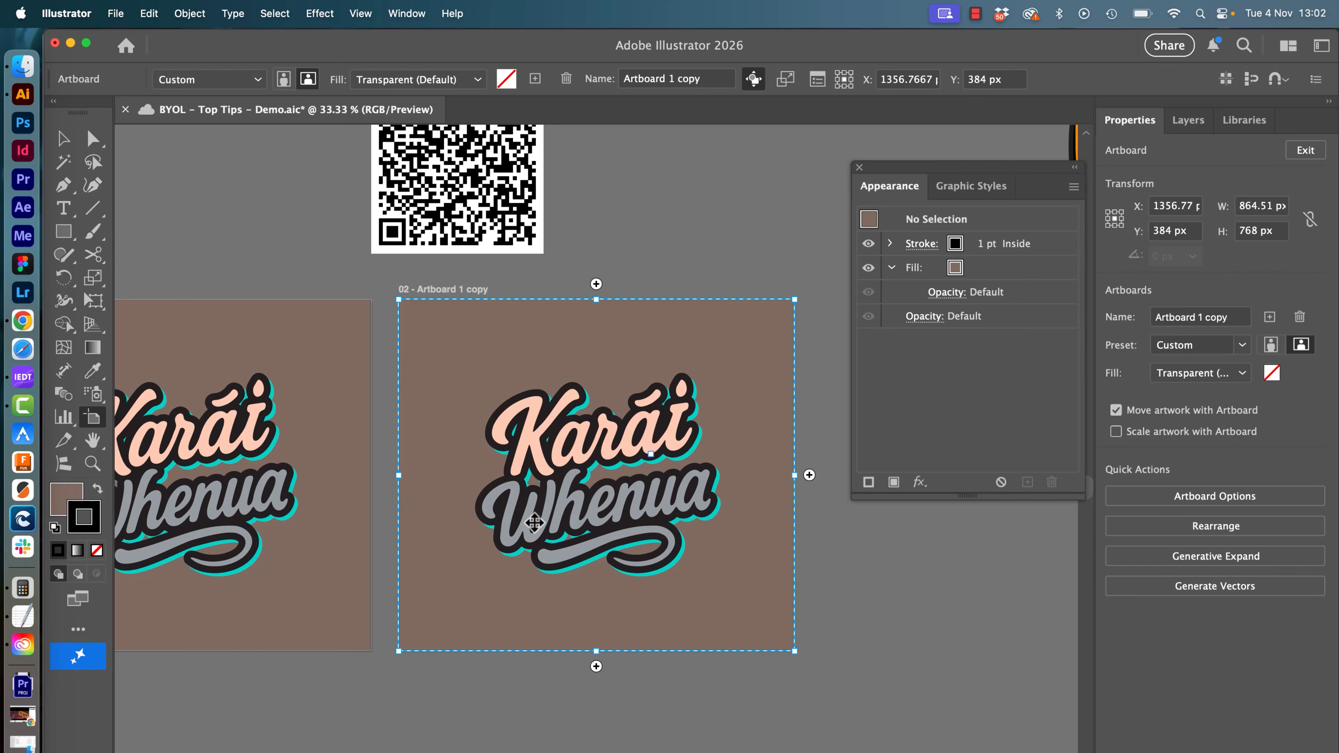
key(super+minus)
key(super+minus)
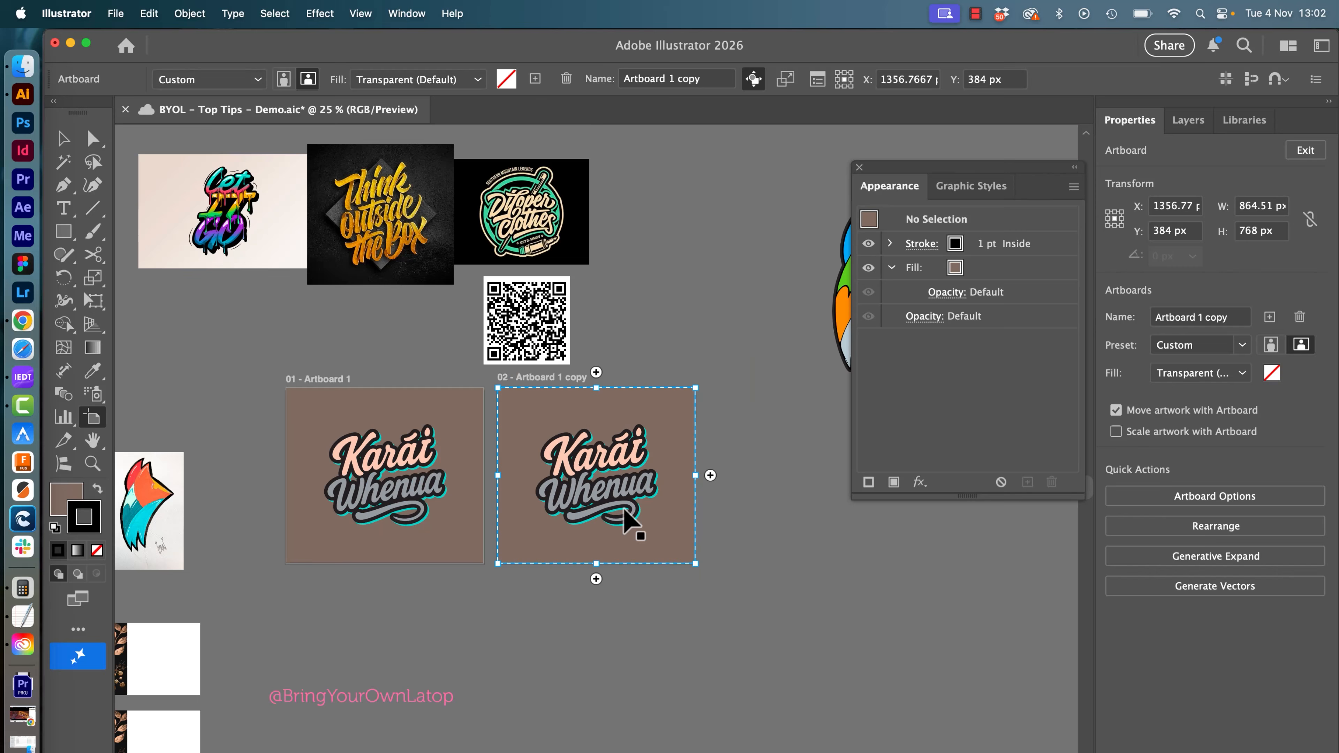
Step: Duplicate the artboard with its lettering artwork two more times in the same row, making four artboards, and leave artboard editing
drag(627, 515, 389, 604)
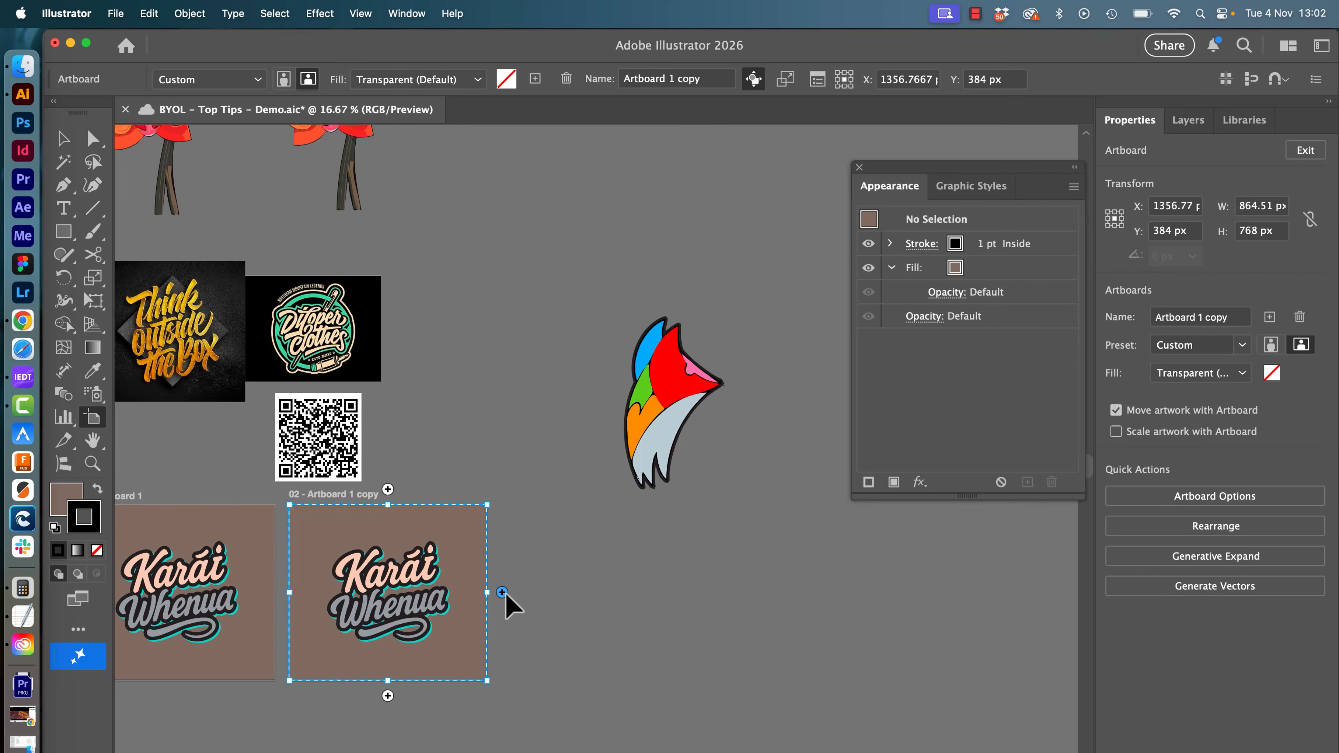
click(502, 592)
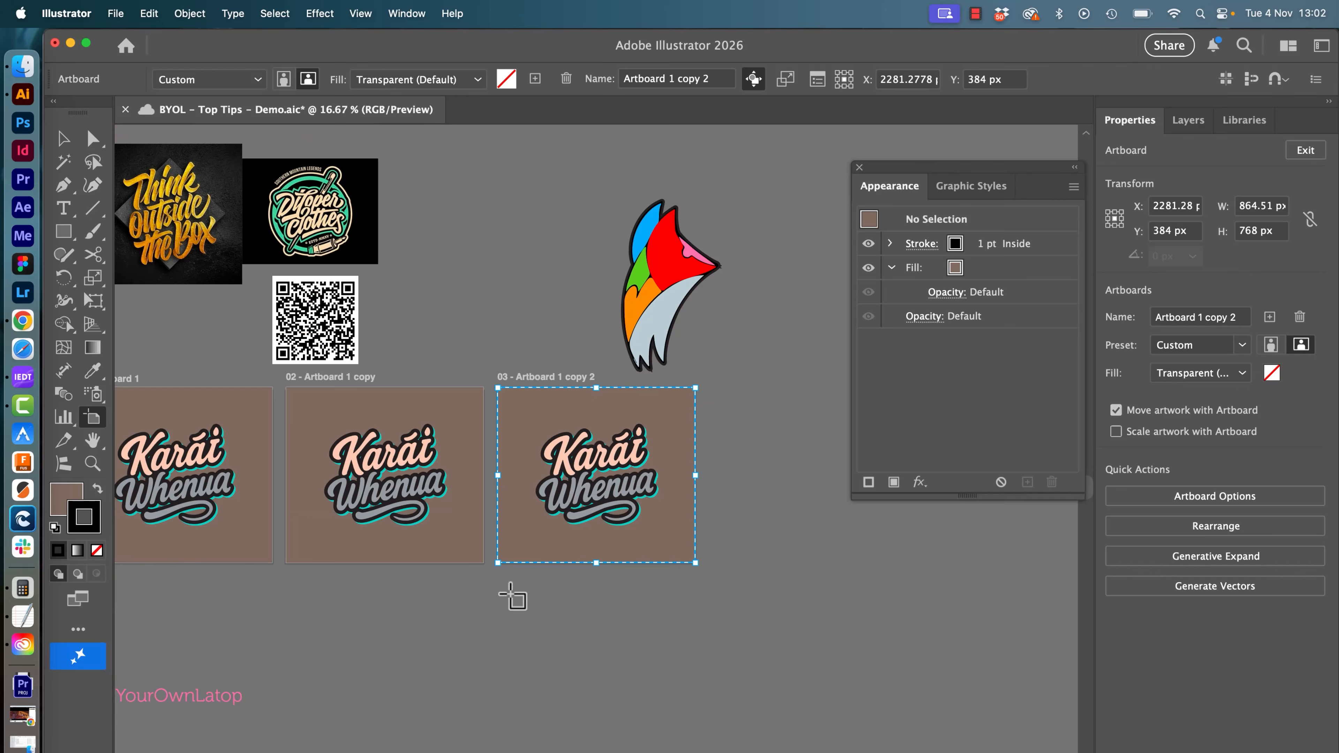
click(708, 480)
drag(580, 580, 912, 658)
key(Escape)
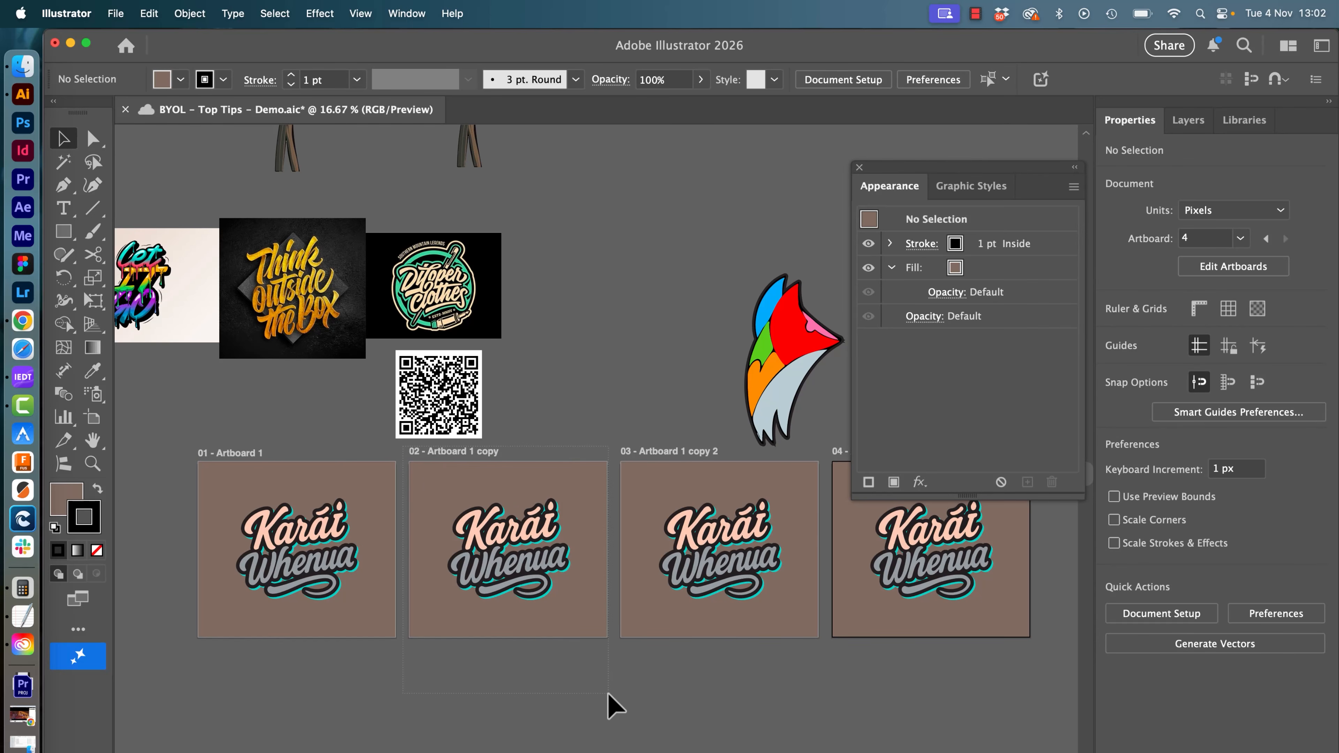
Step: Recolor the artwork on Artboard 1 copy by rotating the linked colours until the shadow is orange and the background blue-grey
drag(608, 693, 610, 697)
key(super+equal)
key(super+equal)
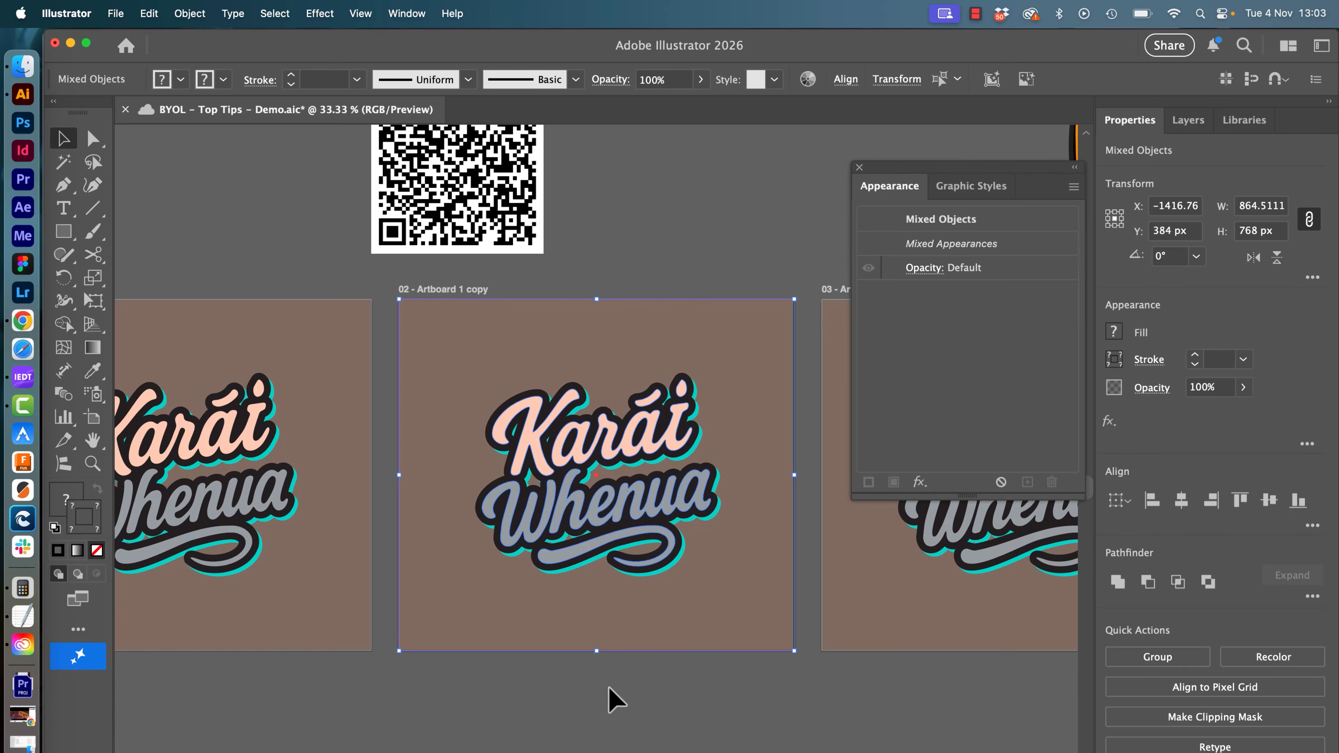
click(1302, 660)
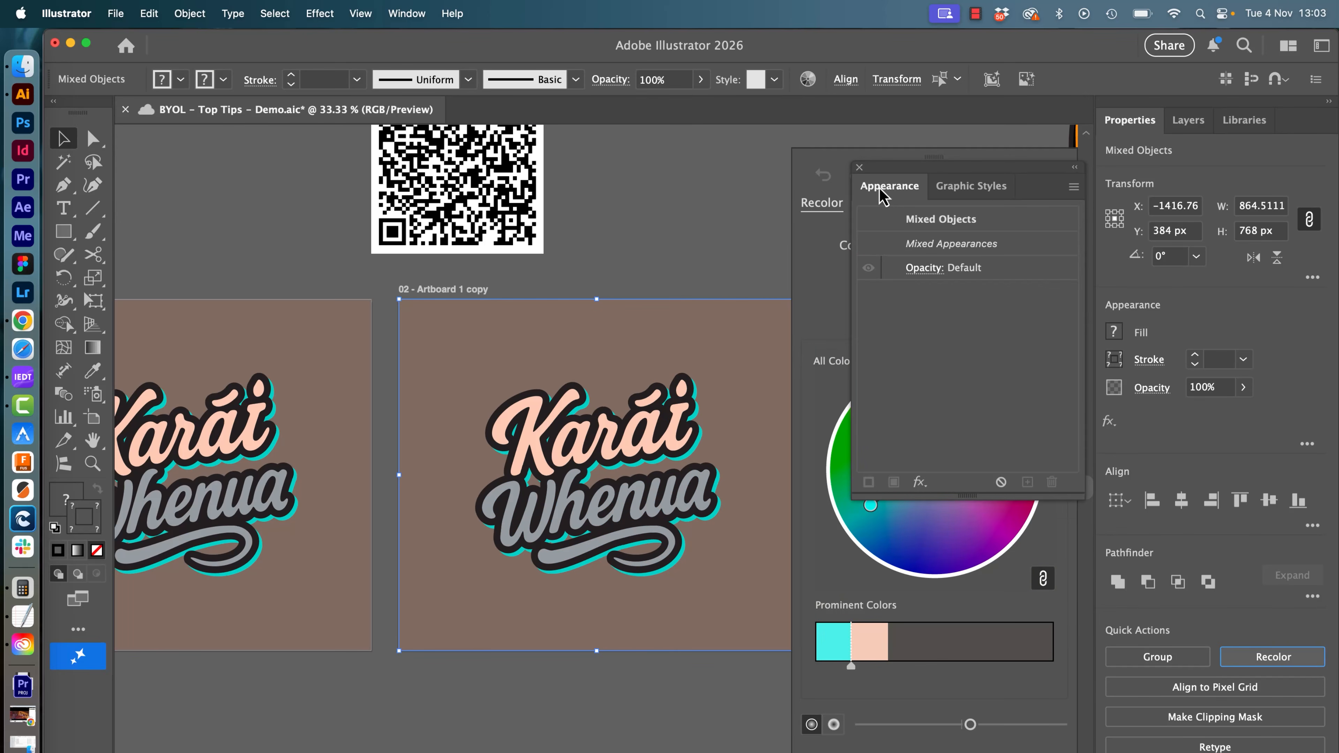
click(860, 168)
drag(870, 506, 989, 414)
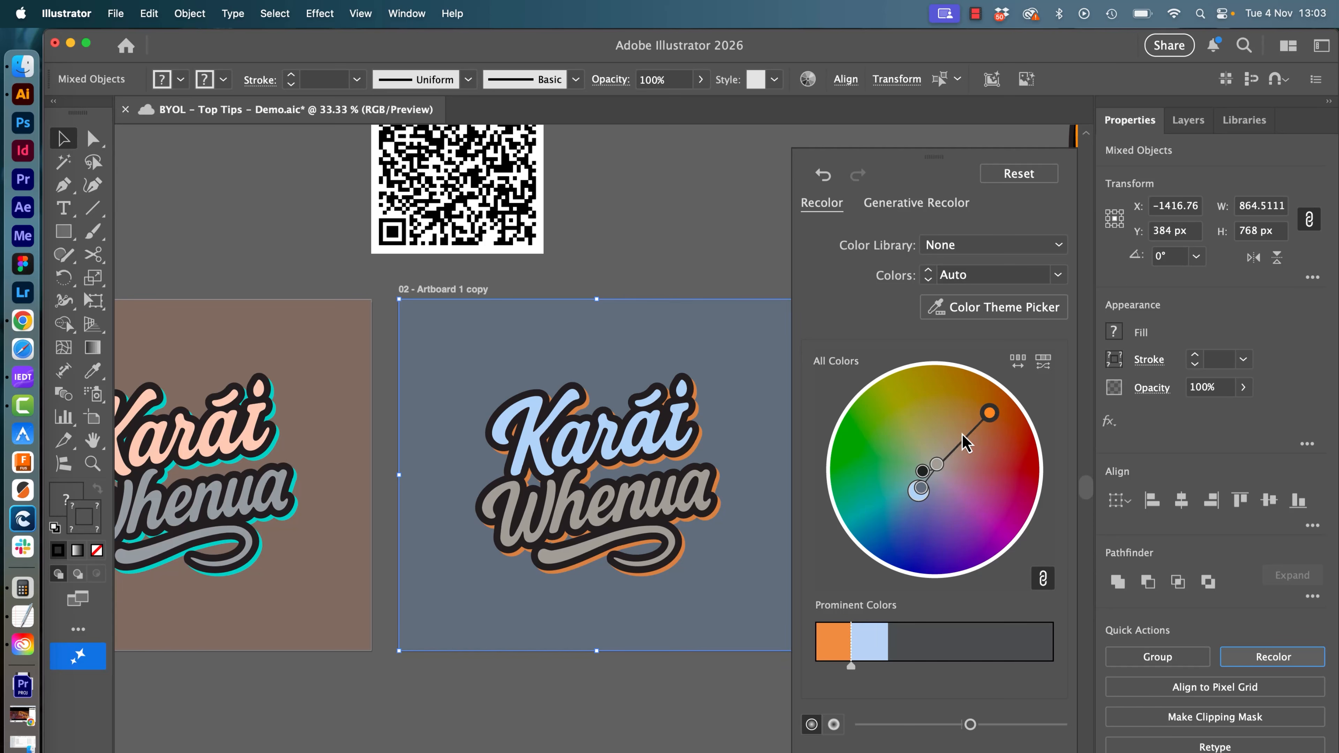
Step: Generate colour variations of the selected artwork with Generative Recolor using the prompt "80s"
click(925, 206)
click(898, 279)
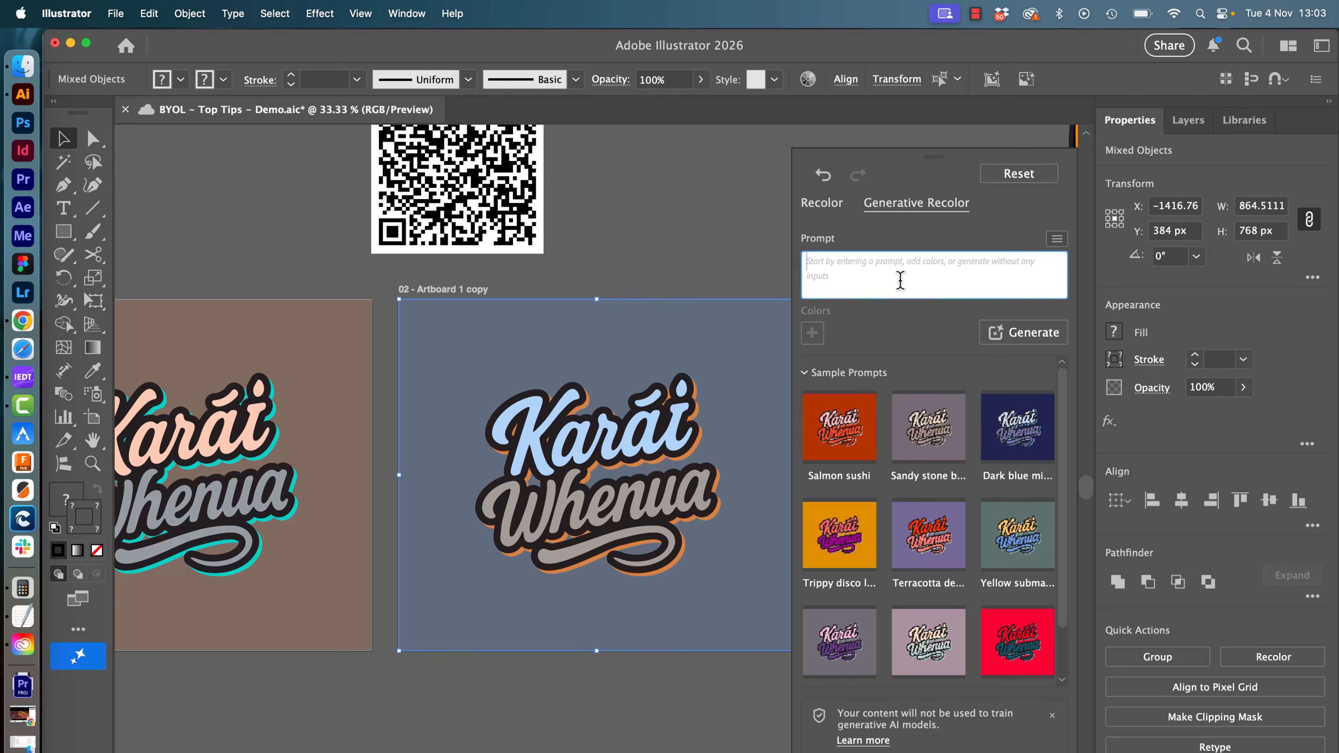
text(80s)
key(Return)
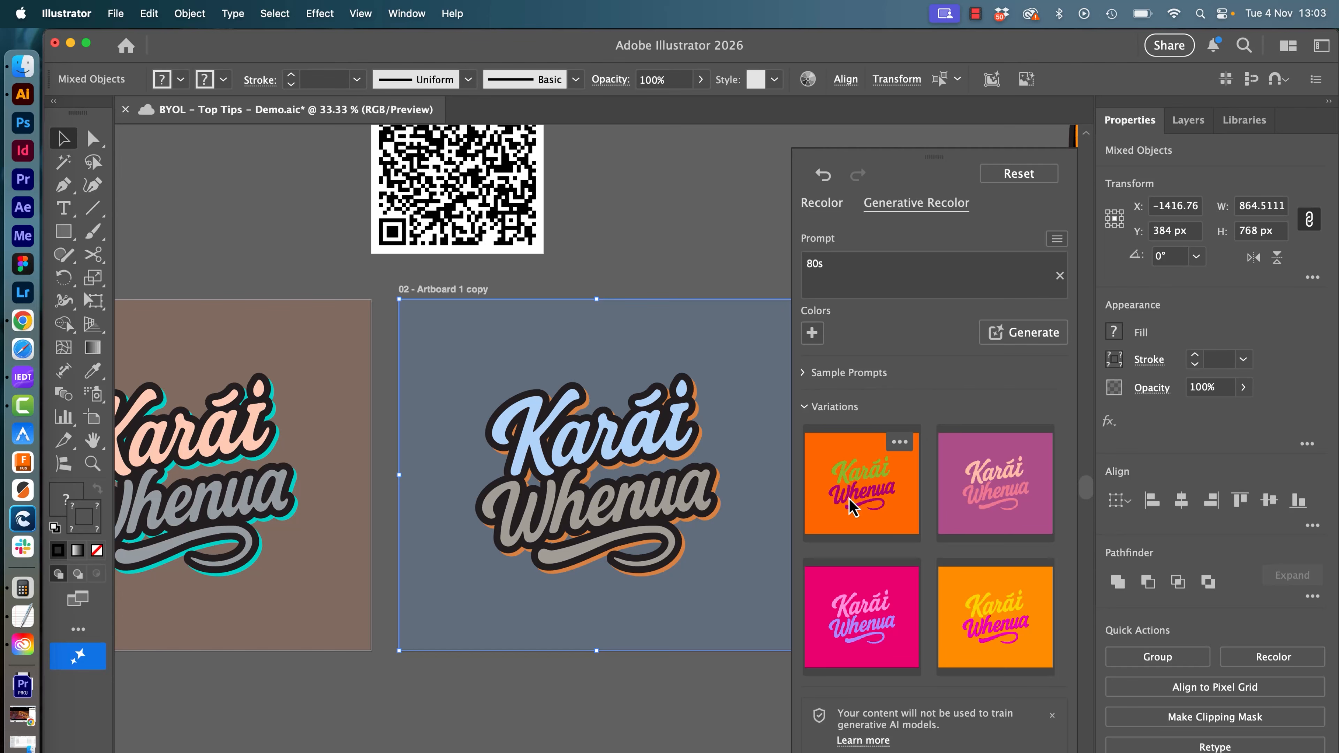
Step: Try out the generated variations on the artwork and apply the orange one with yellow and magenta lettering
click(865, 481)
click(991, 504)
click(883, 615)
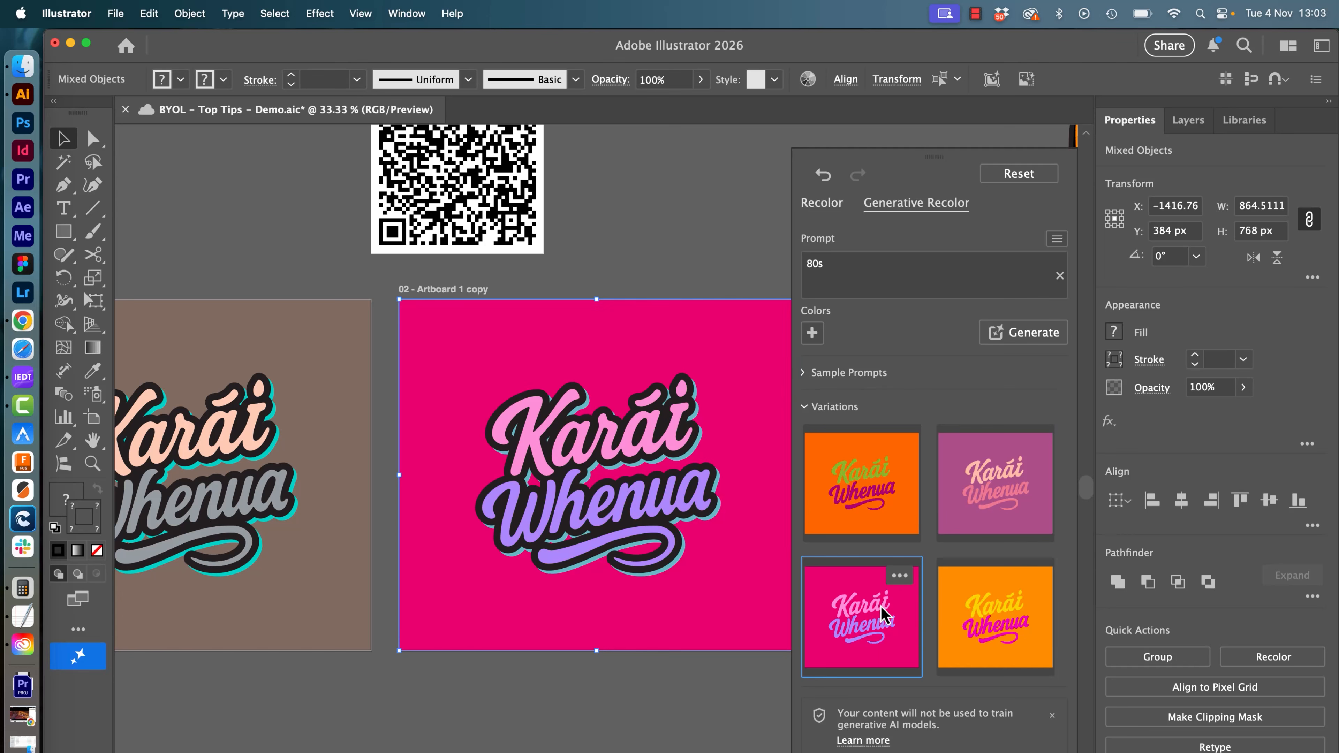
click(1000, 636)
click(993, 478)
click(859, 646)
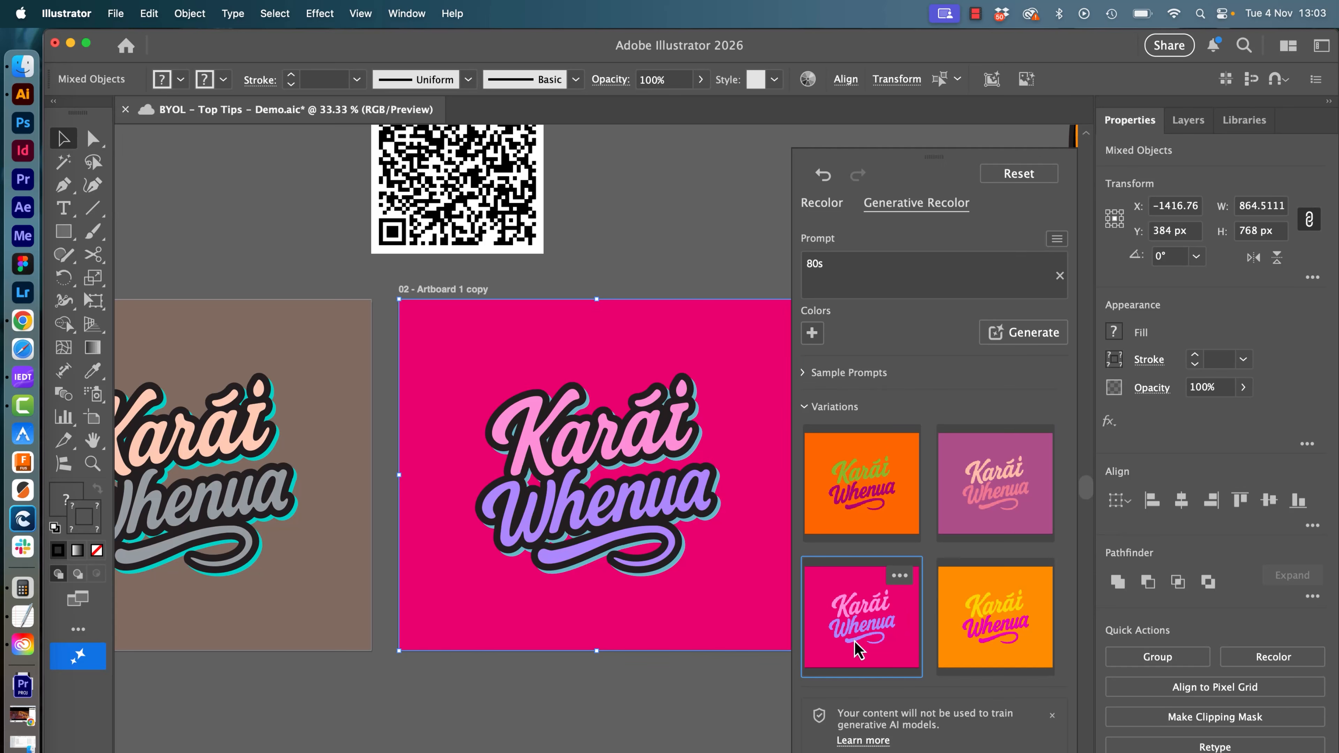
click(996, 649)
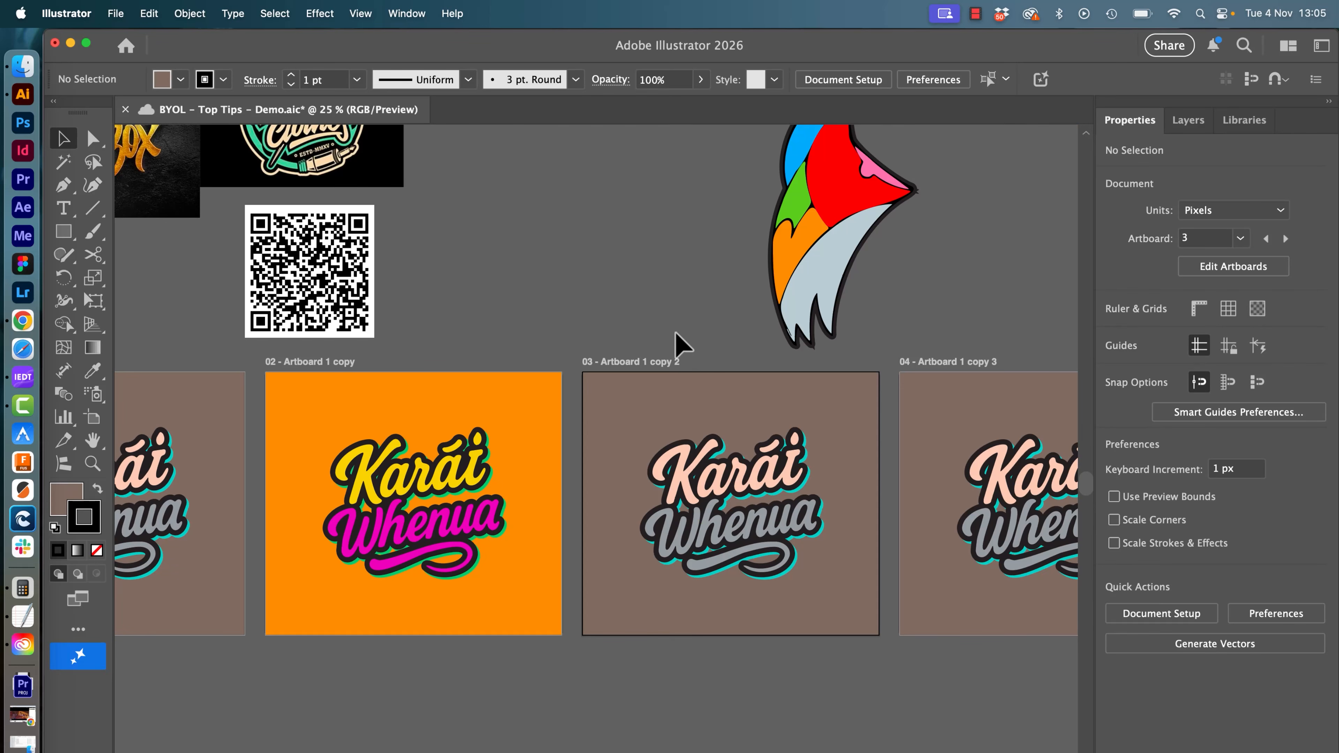
scroll(670, 337, down, 1)
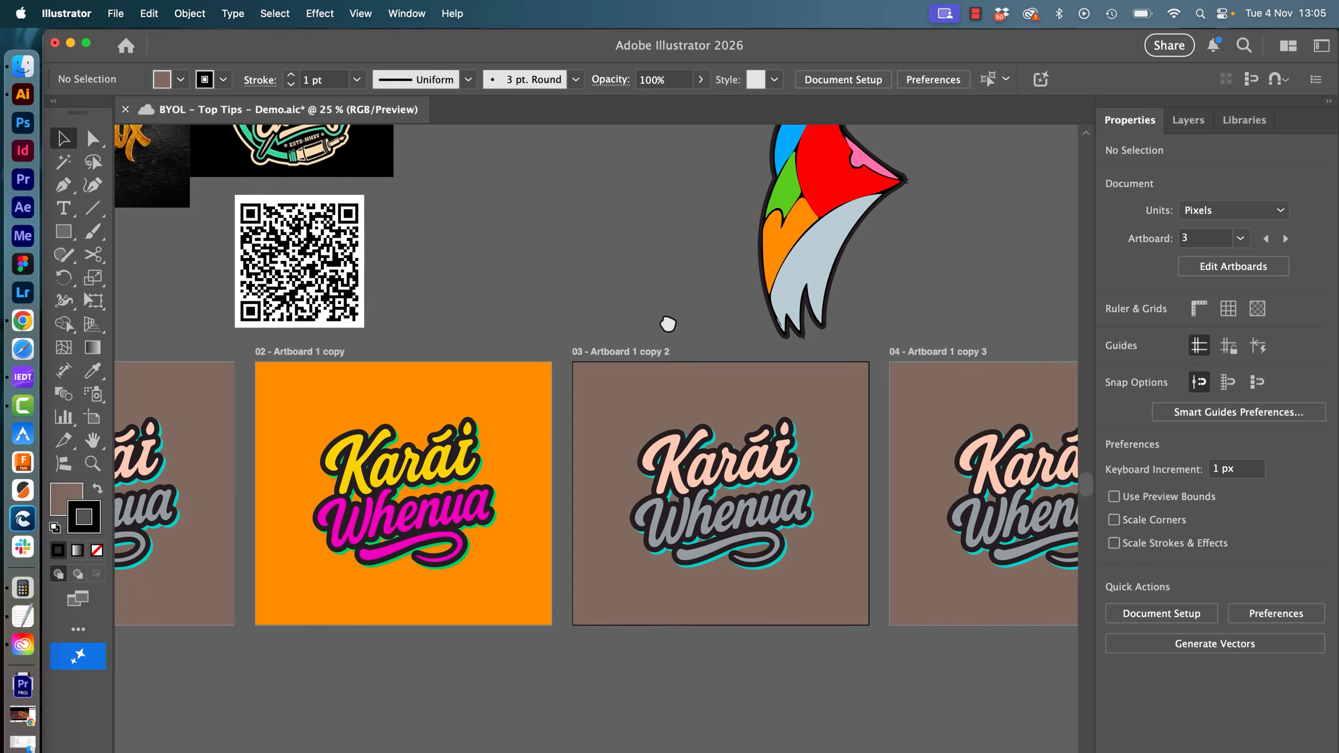
drag(704, 521, 871, 650)
click(1273, 657)
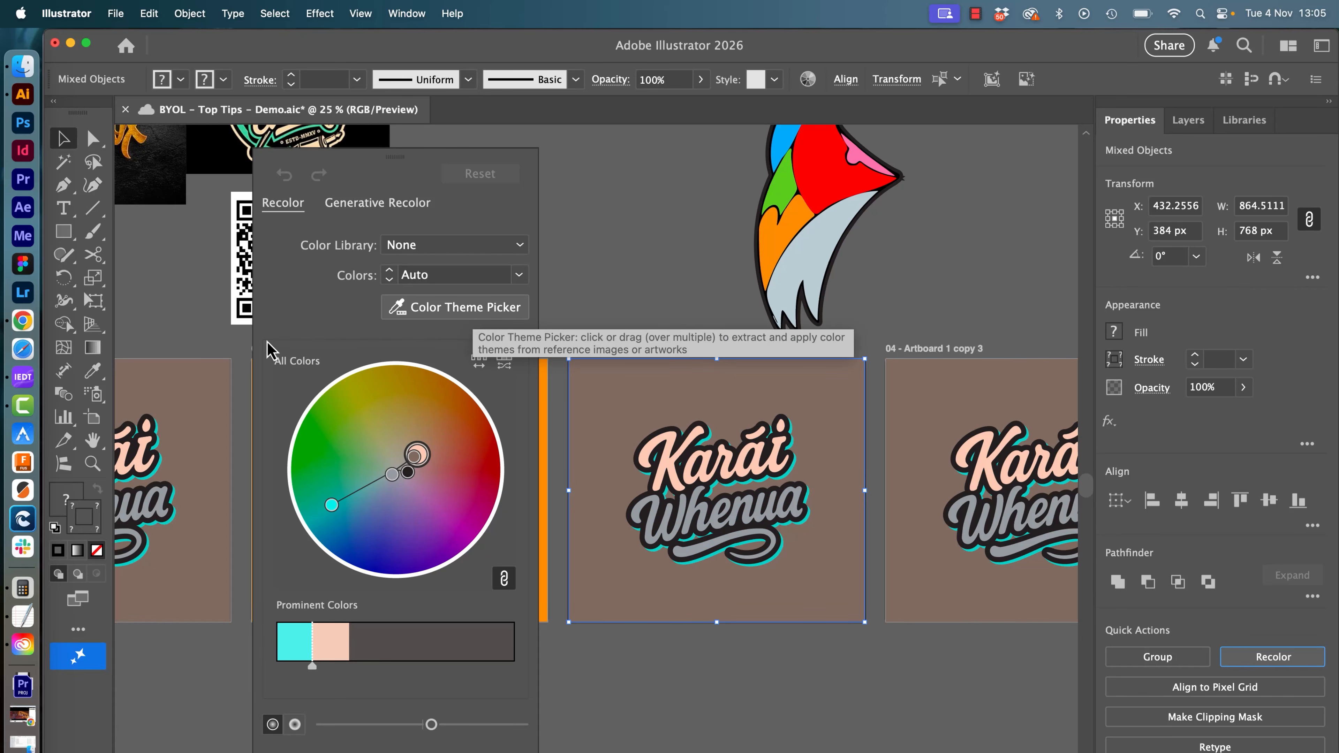
click(490, 312)
click(606, 236)
Step: Move the "Think outside the Box" image next to the coloured fox, above Artboard 1 copy 2
drag(498, 249, 651, 341)
drag(242, 204, 763, 329)
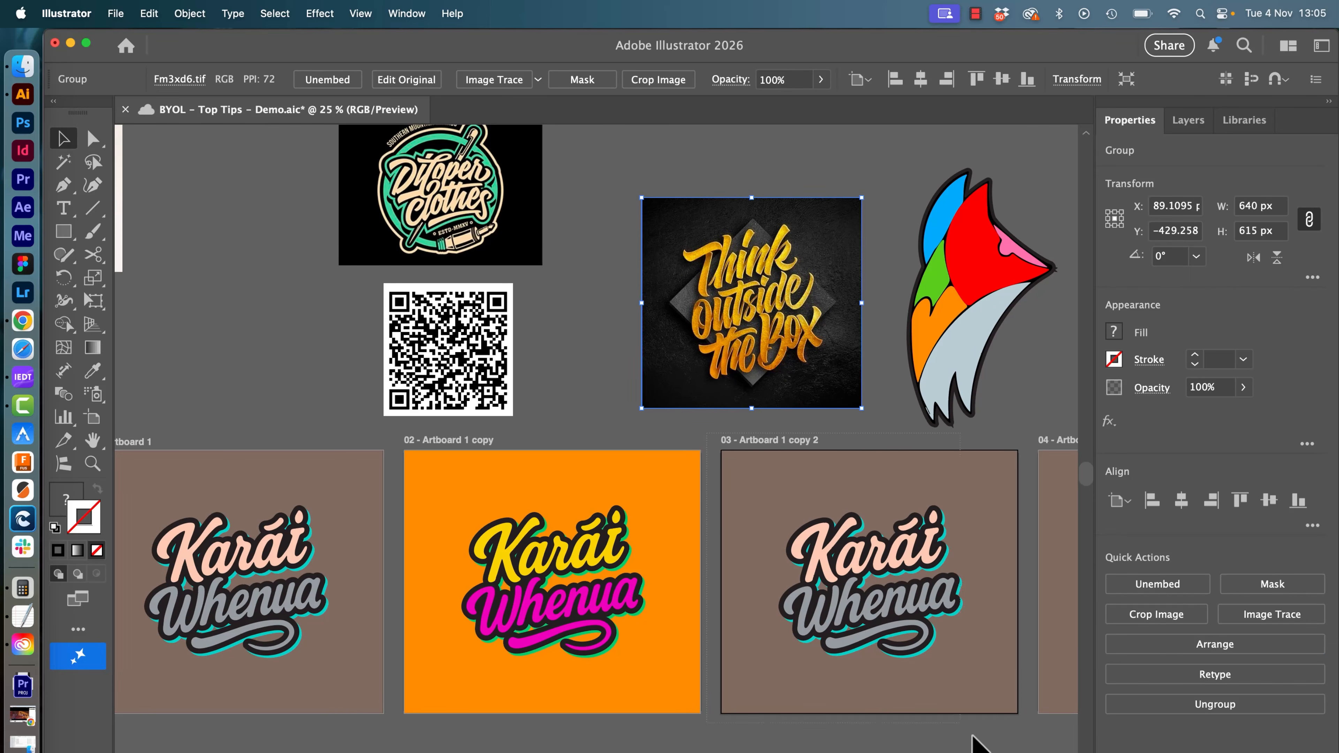
Step: Recolor the Artboard 1 copy 2 artwork with the colour theme picked from the "Think outside the Box" image and shuffle the colour order
click(1026, 746)
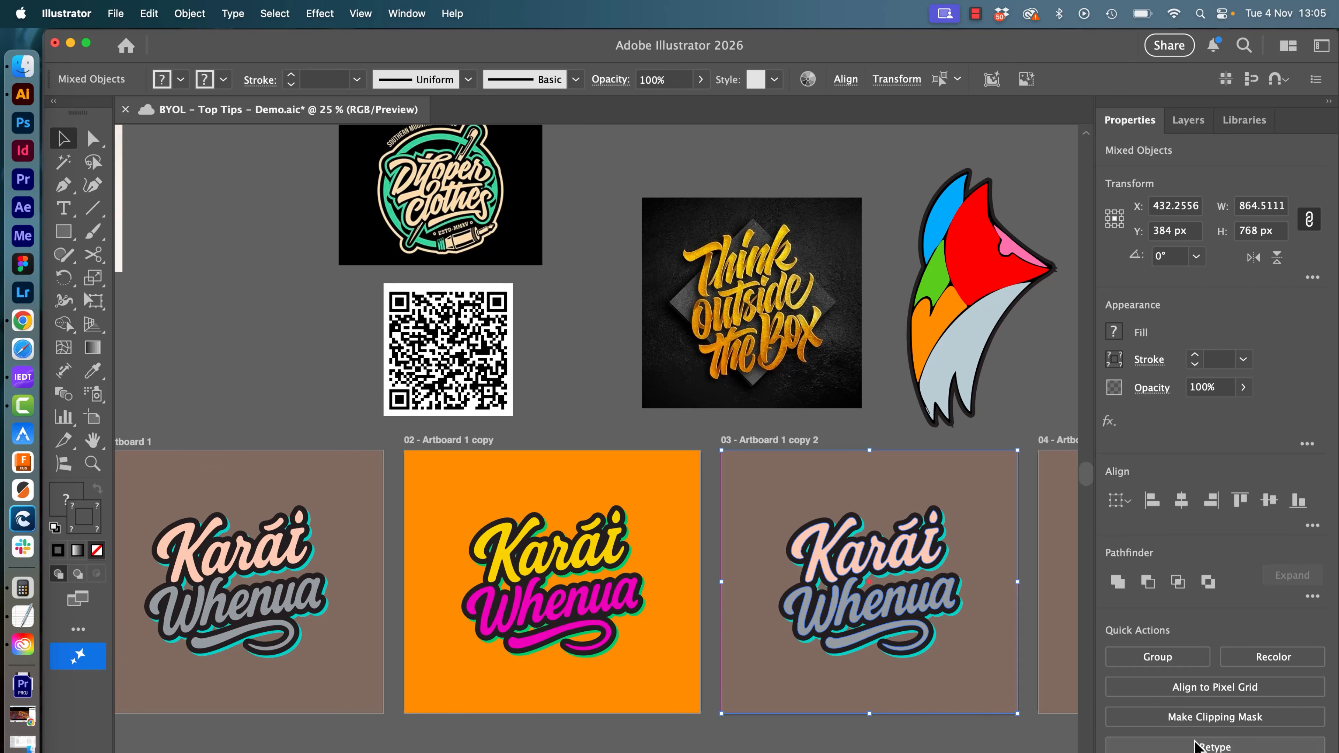
click(1273, 658)
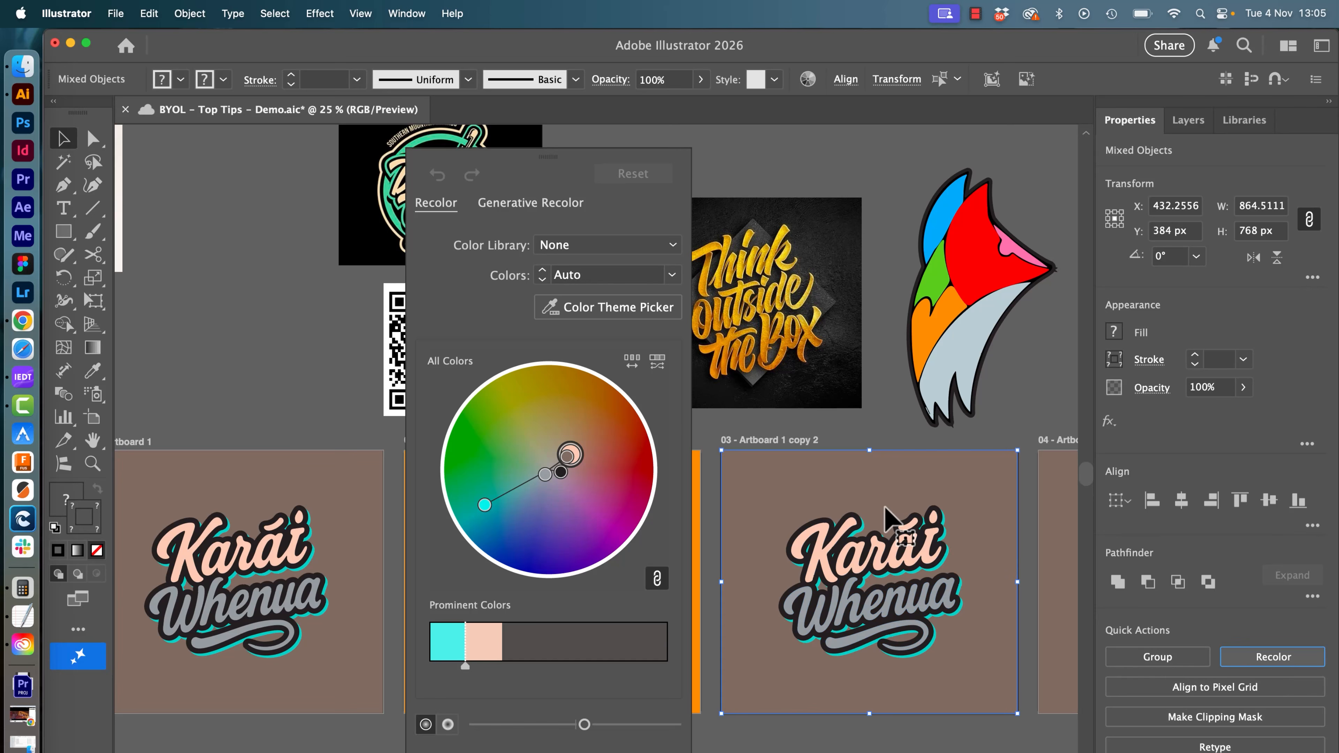
click(595, 317)
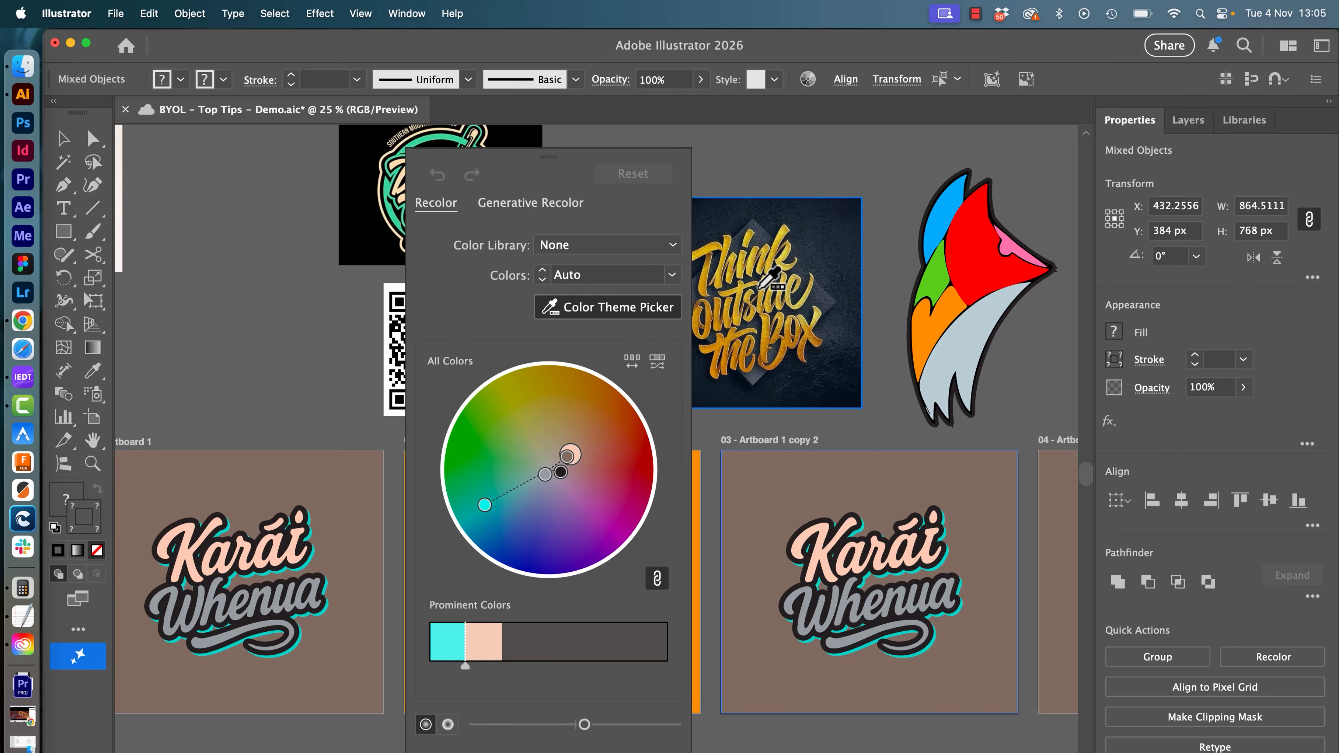
click(774, 280)
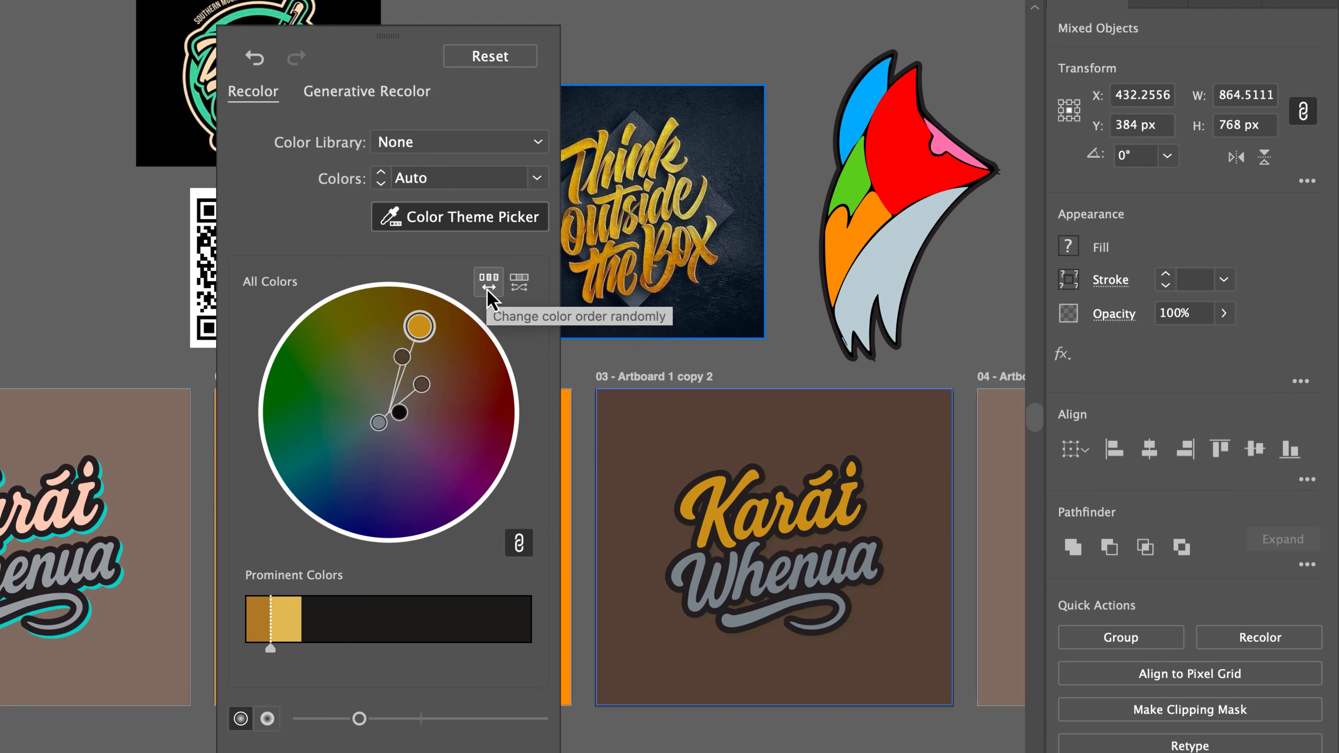
click(487, 291)
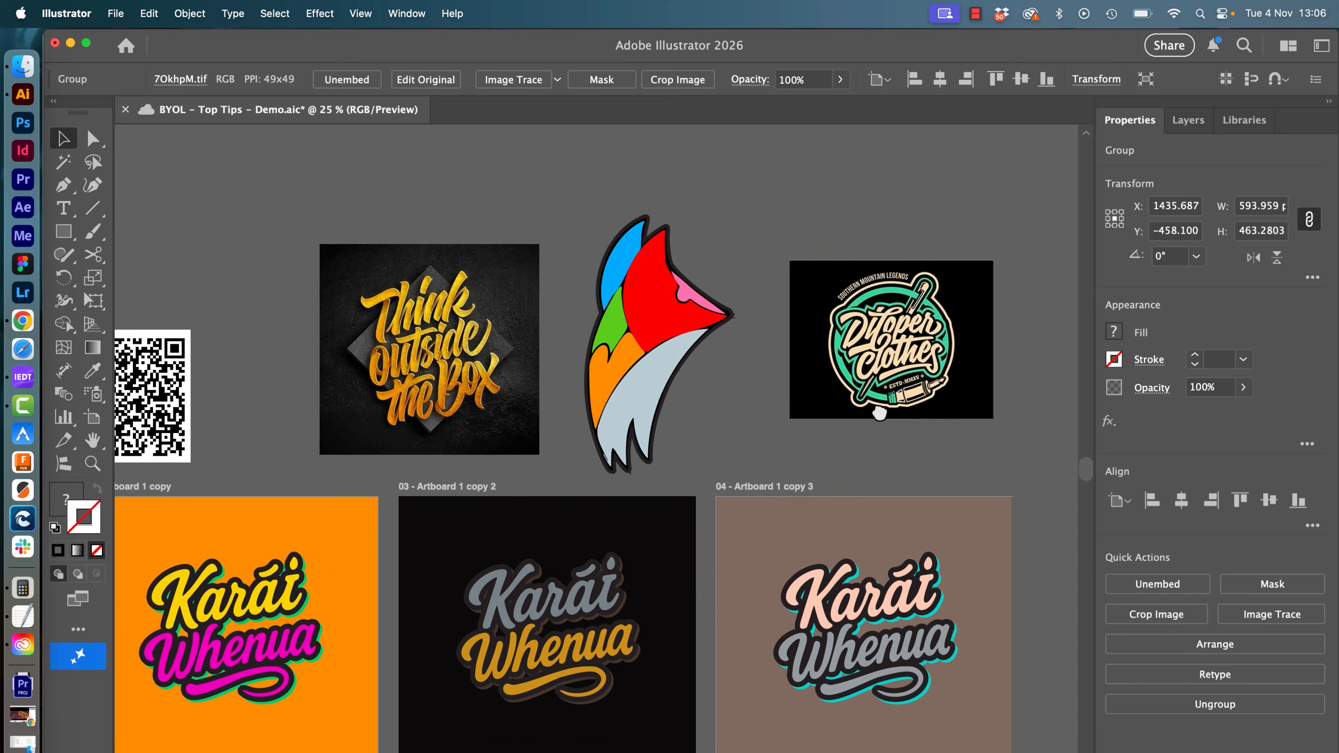
Step: Recolor all artwork on Artboard 1 copy 3 with the colour theme picked from the round badge logo image
scroll(670, 377, down, 3)
scroll(669, 378, right, 2)
key(super+alt+a)
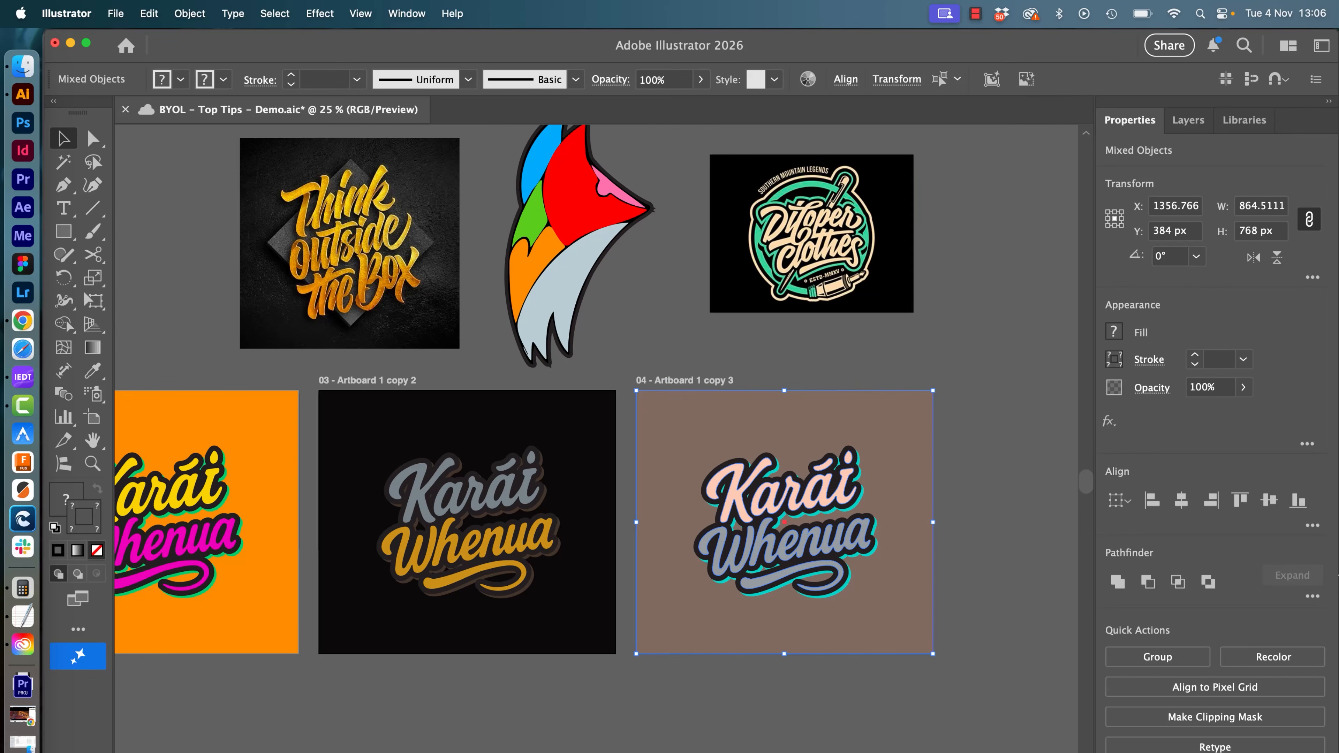
click(1273, 658)
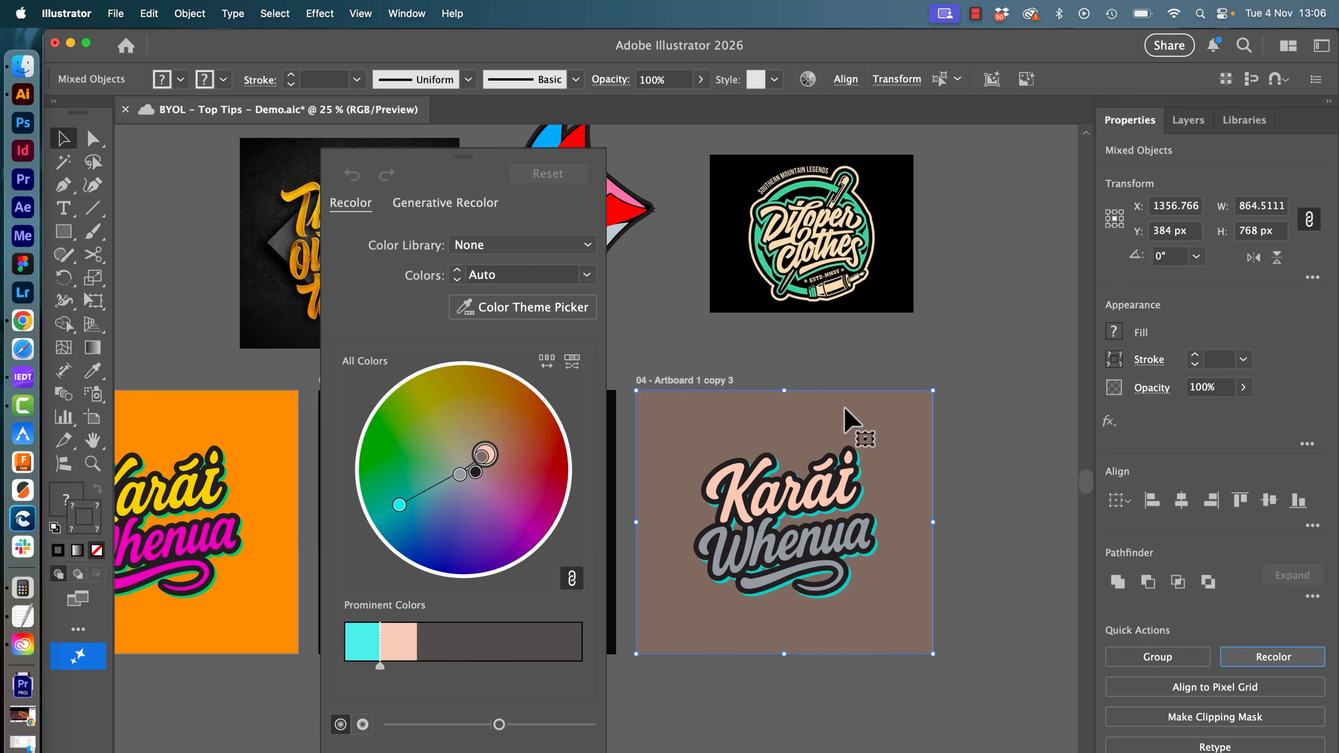
click(483, 308)
click(859, 241)
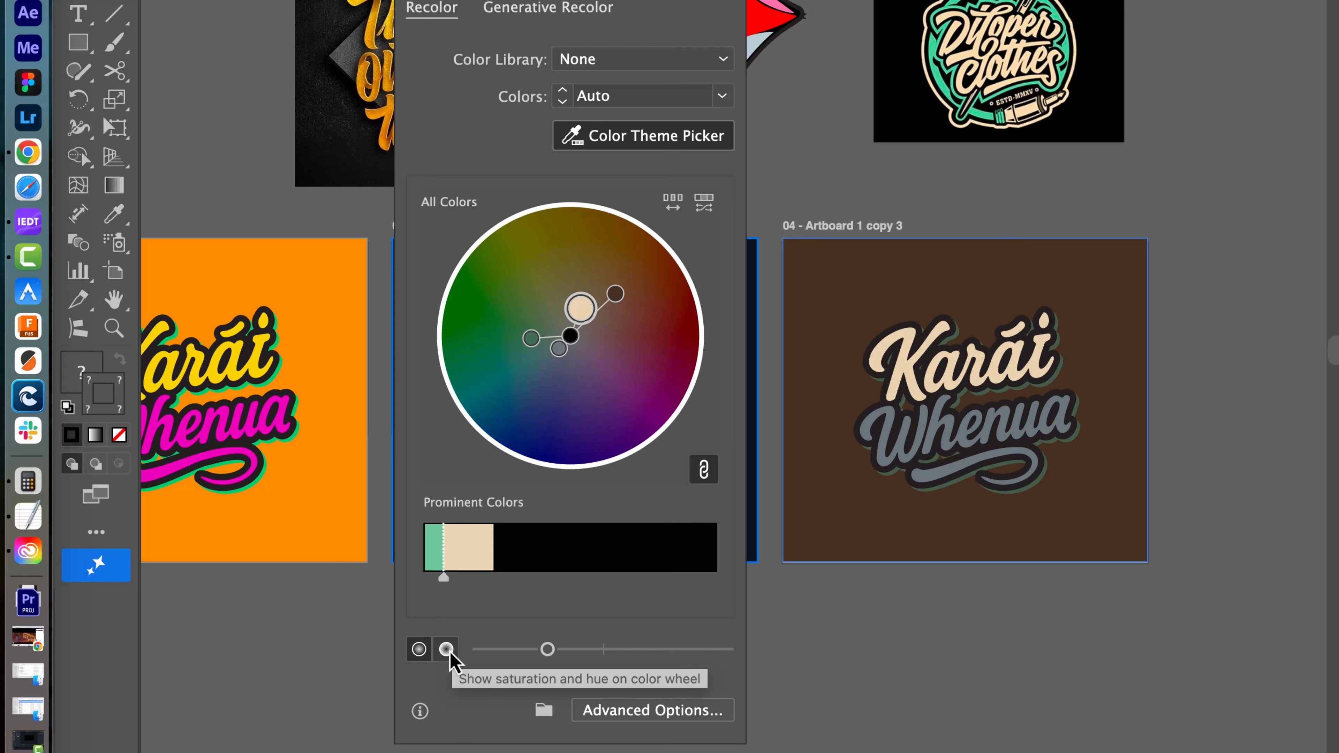
Step: Show saturation and hue on the colour wheel, increase the saturation strongly and shuffle the artwork's colour order several times
click(446, 649)
drag(520, 650, 634, 655)
click(672, 201)
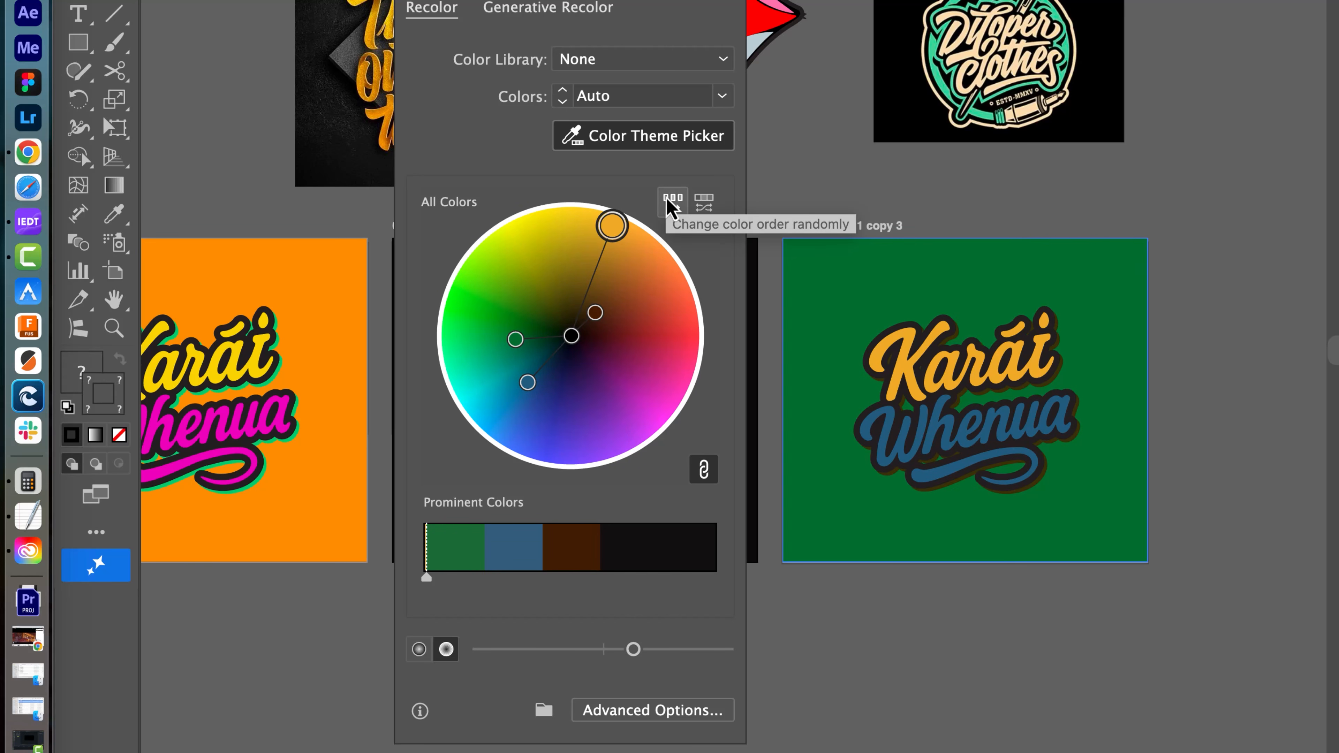
click(672, 203)
click(671, 203)
Step: Reduce the saturation and keep shuffling the colours until the background is green with tan and slate-blue lettering, then deselect
drag(595, 649, 581, 649)
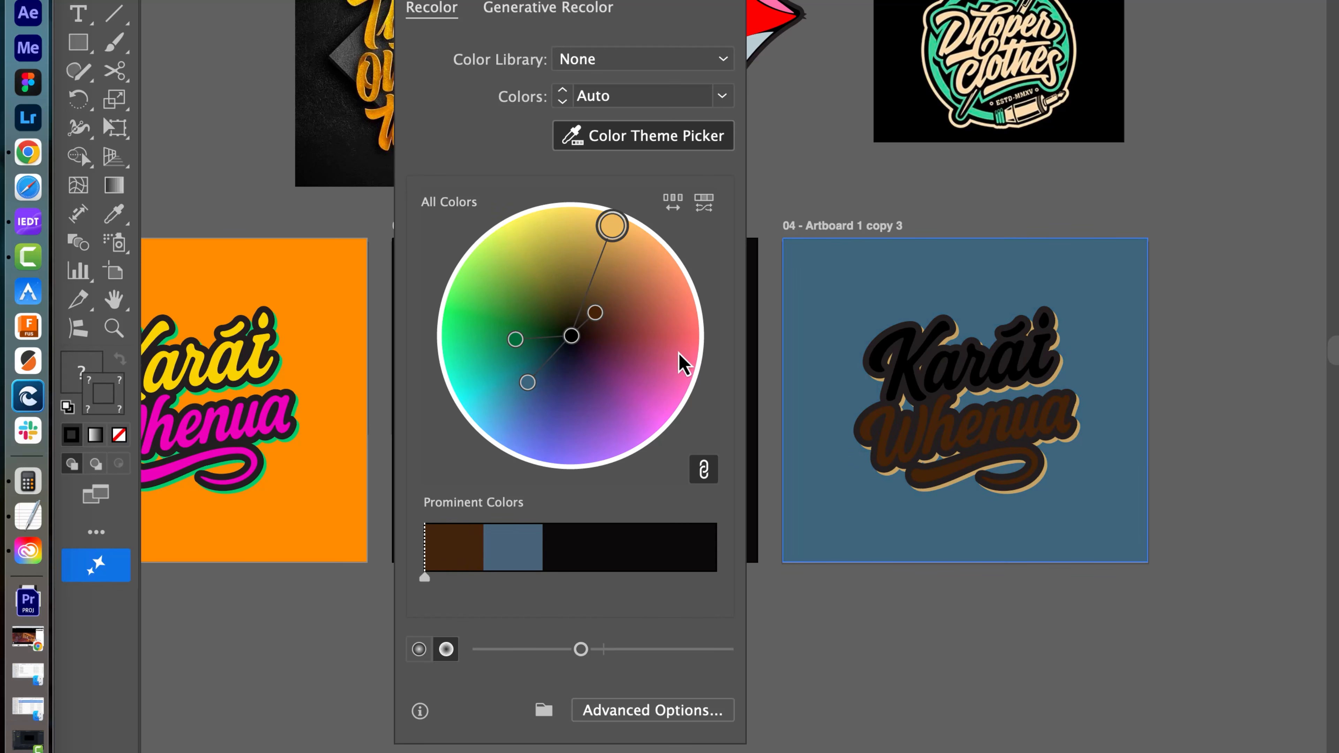
click(673, 201)
click(673, 202)
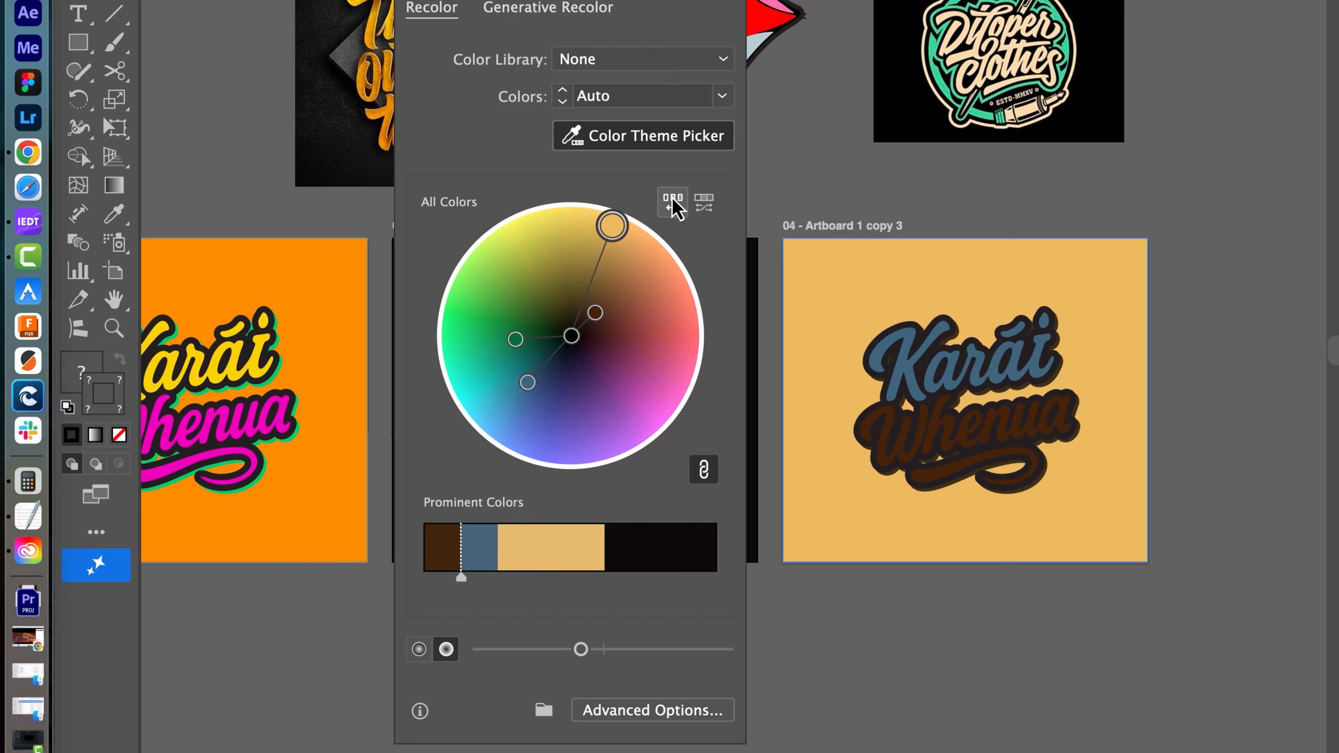
click(674, 202)
click(674, 202)
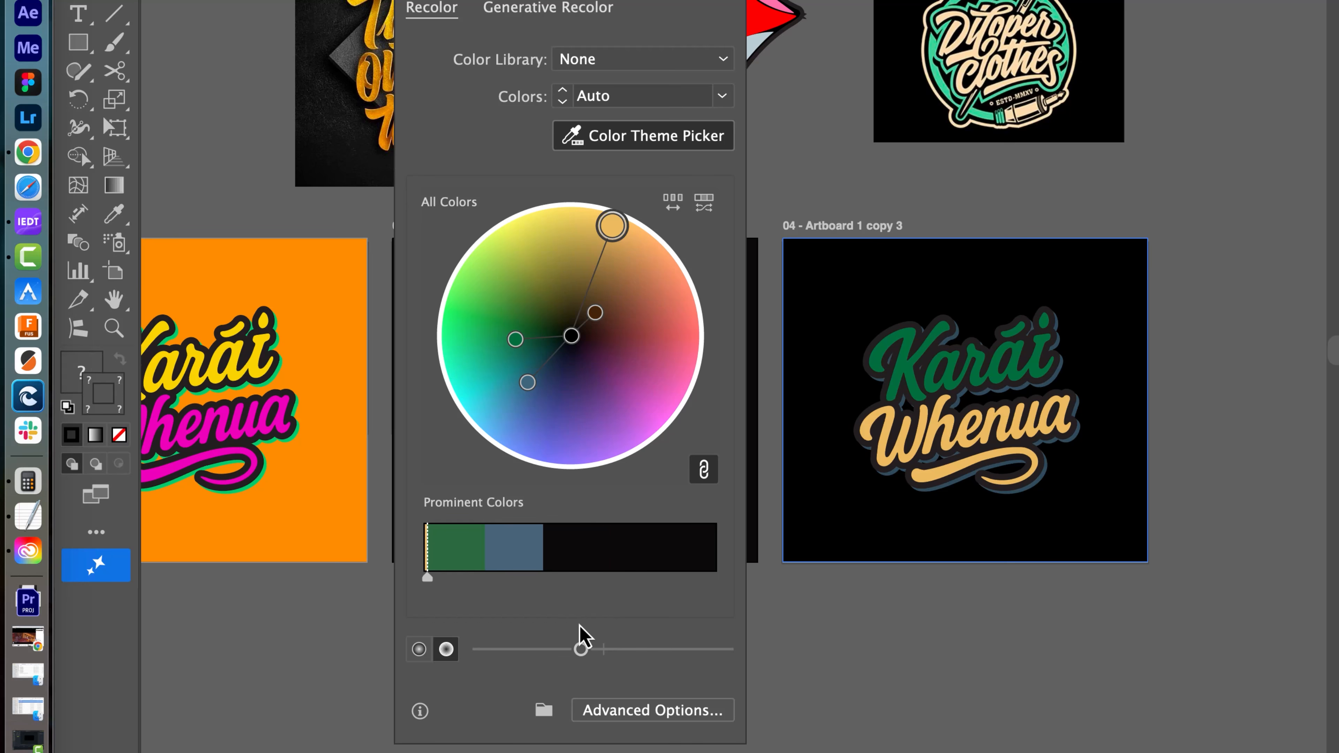
click(547, 653)
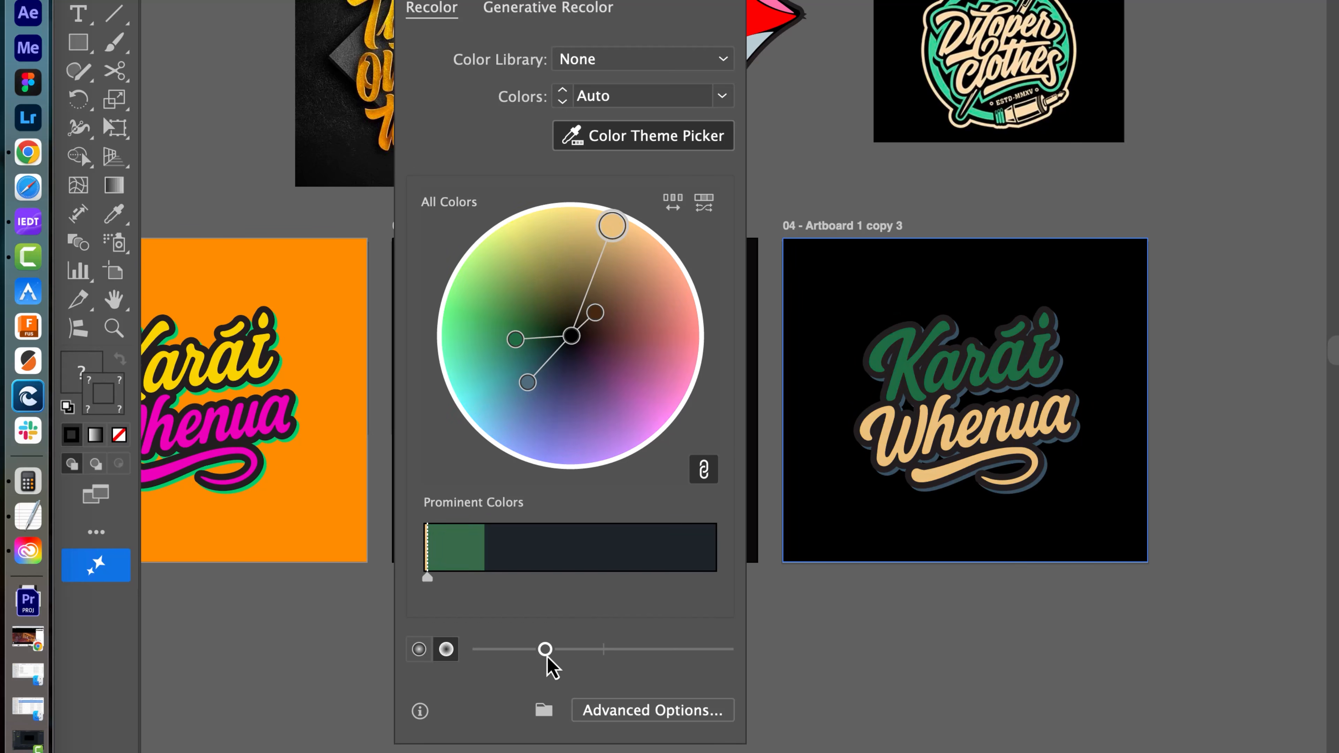
click(673, 202)
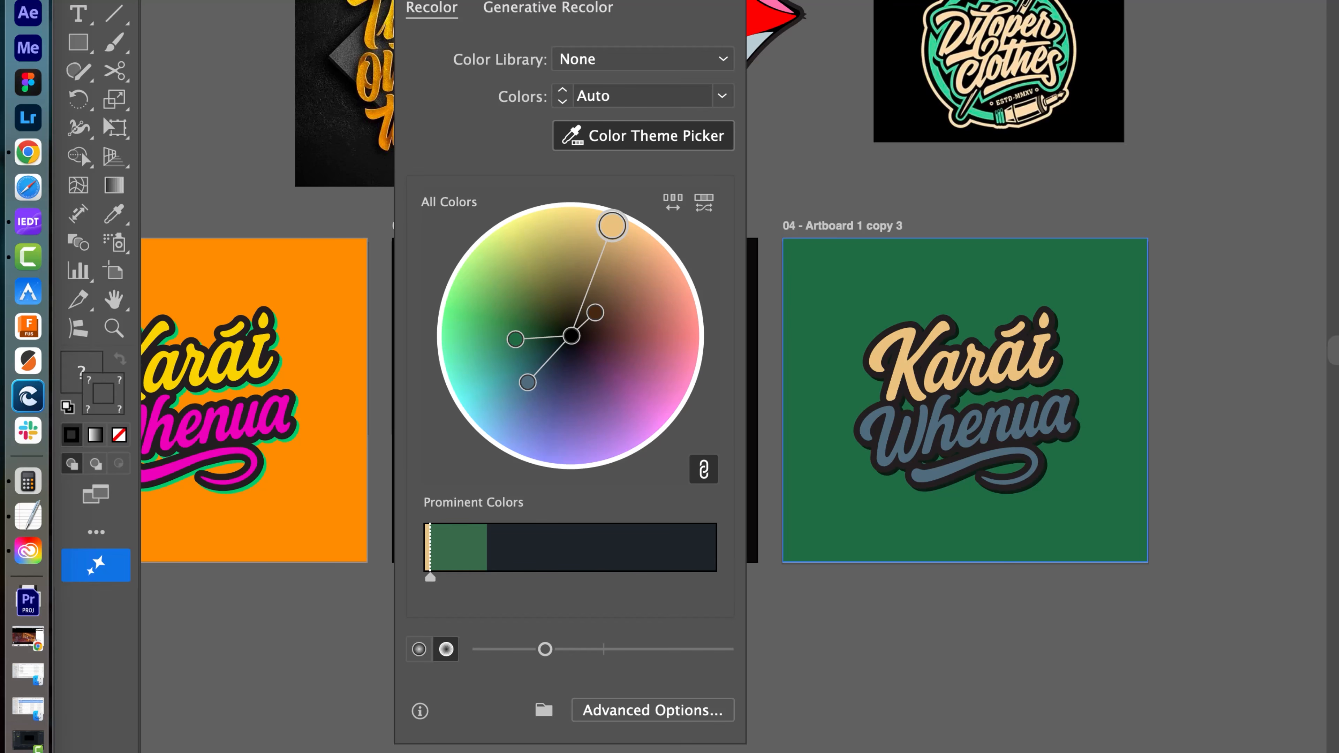
click(1207, 232)
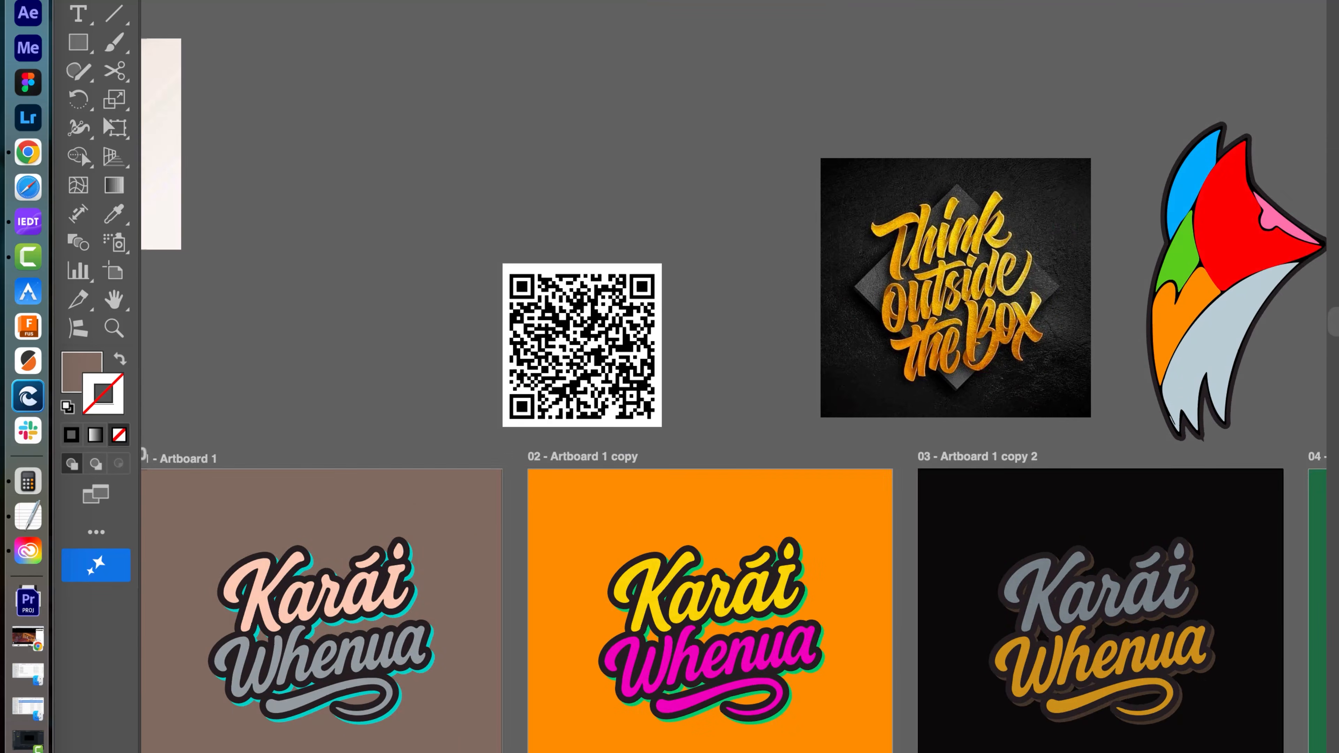
Step: Draw a rectangle about 329 × 418 px in the empty area above the black-and-white crest sketch
scroll(738, 395, left, 15)
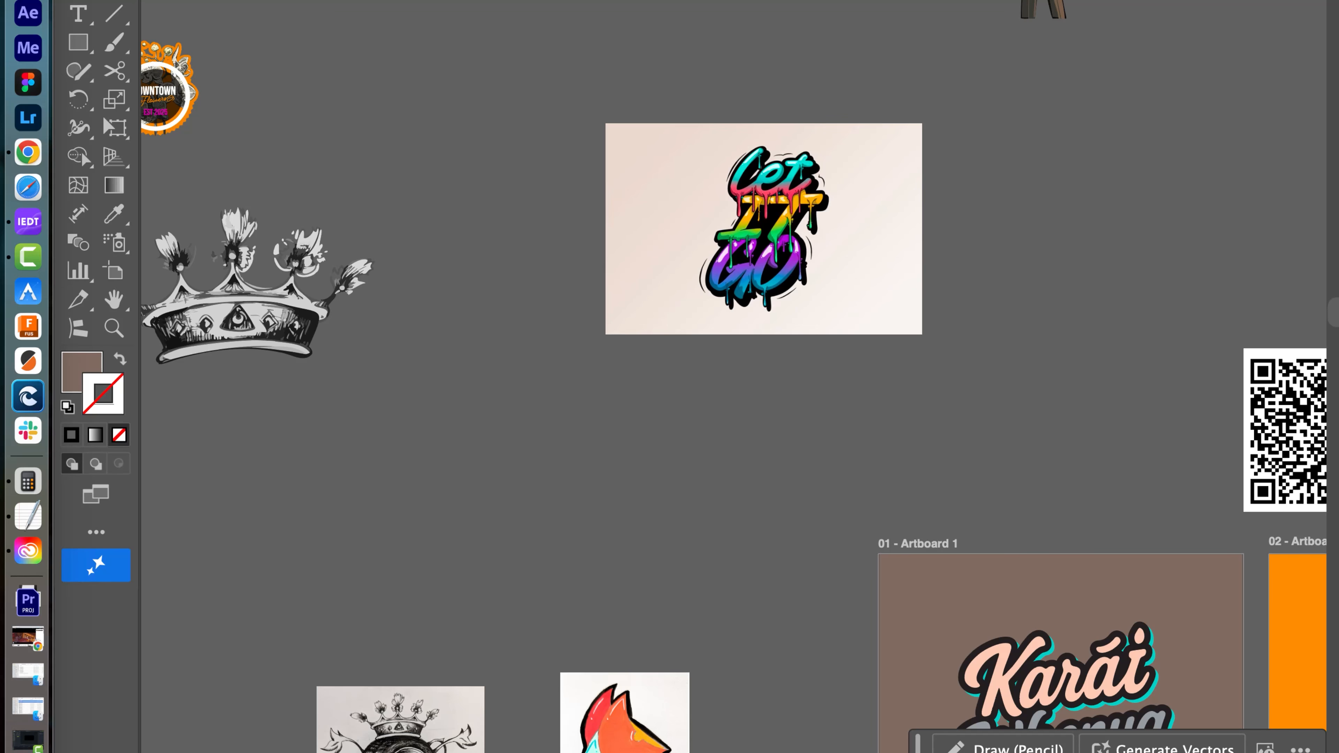
scroll(738, 377, down, 8)
scroll(739, 377, left, 8)
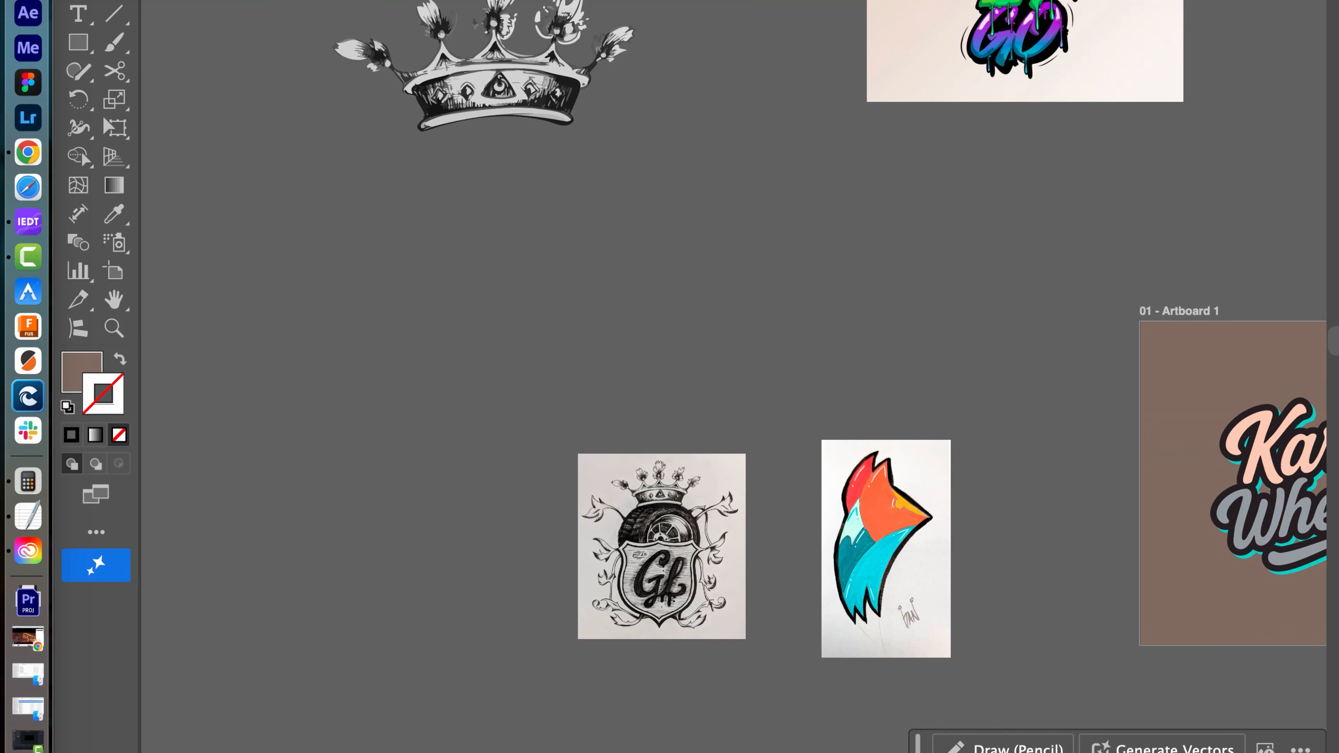
key(super+plus)
scroll(733, 422, down, 5)
scroll(734, 422, left, 2)
key(super+plus)
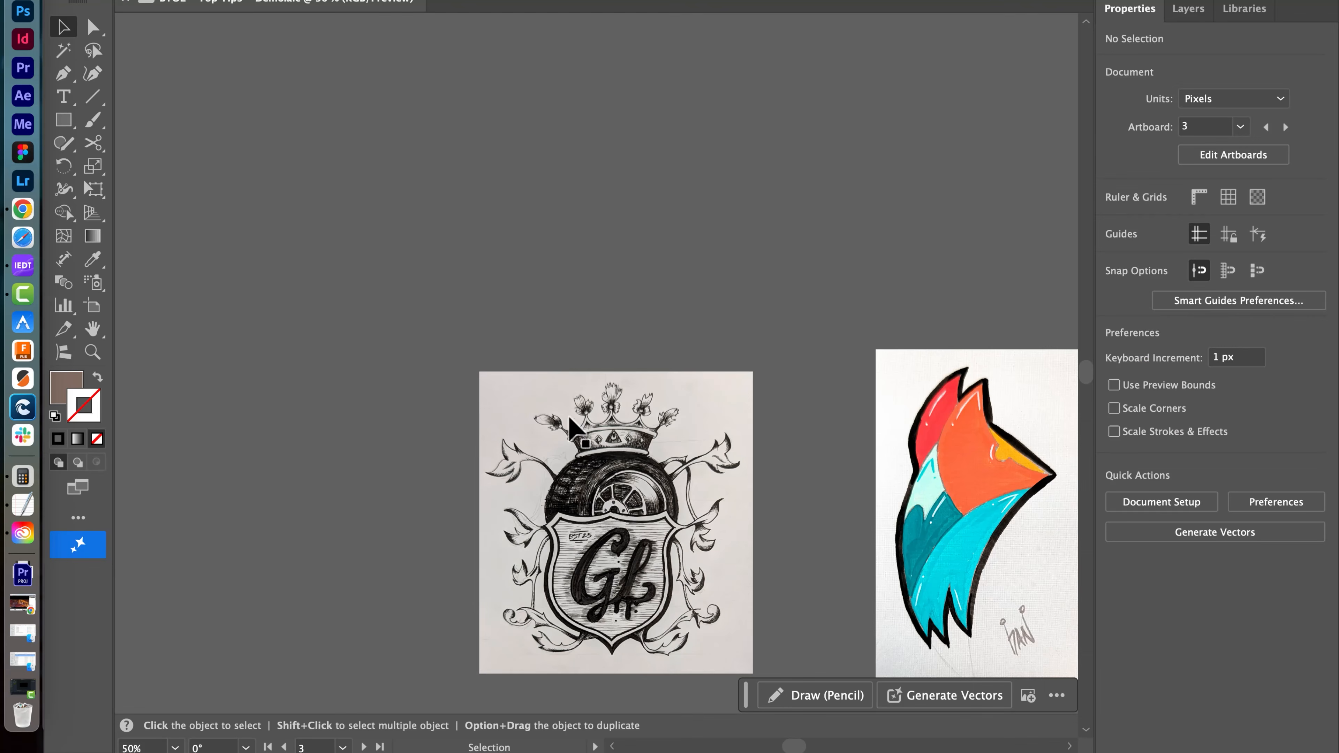
click(671, 397)
click(676, 147)
key(m)
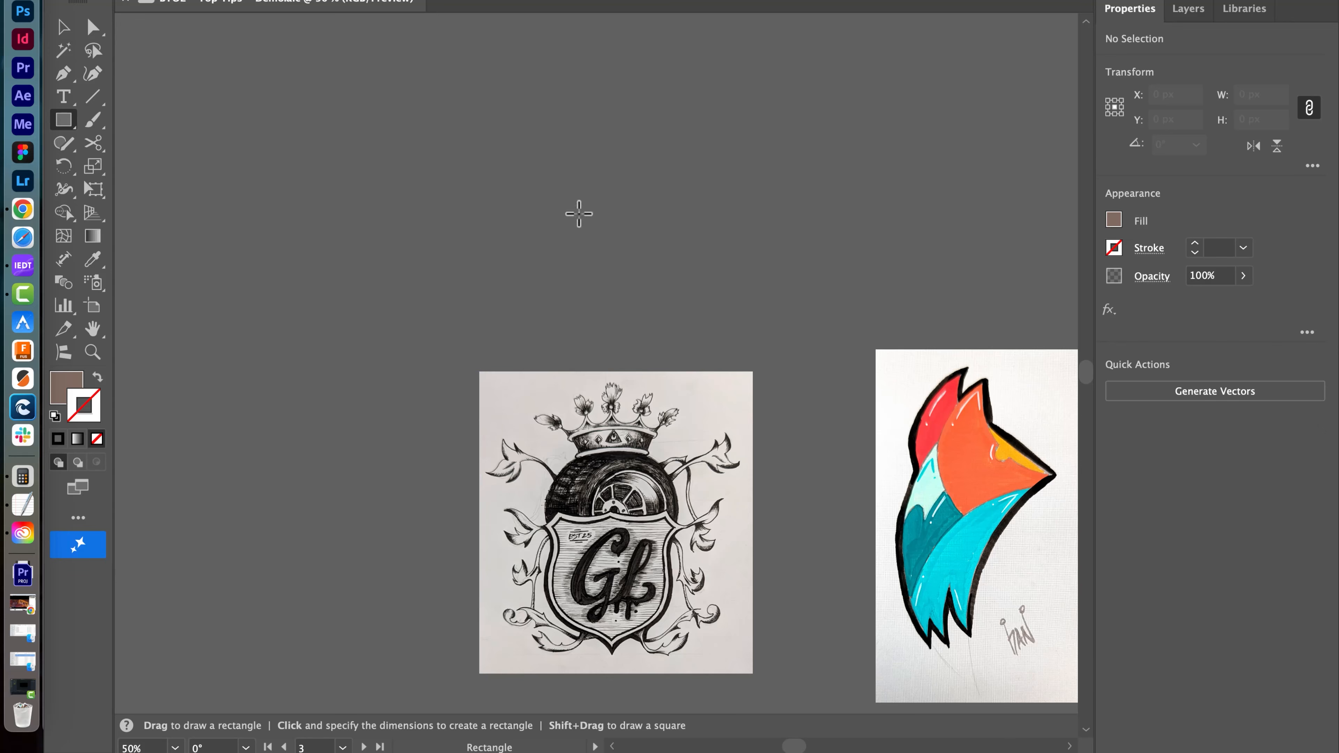
drag(508, 31, 733, 319)
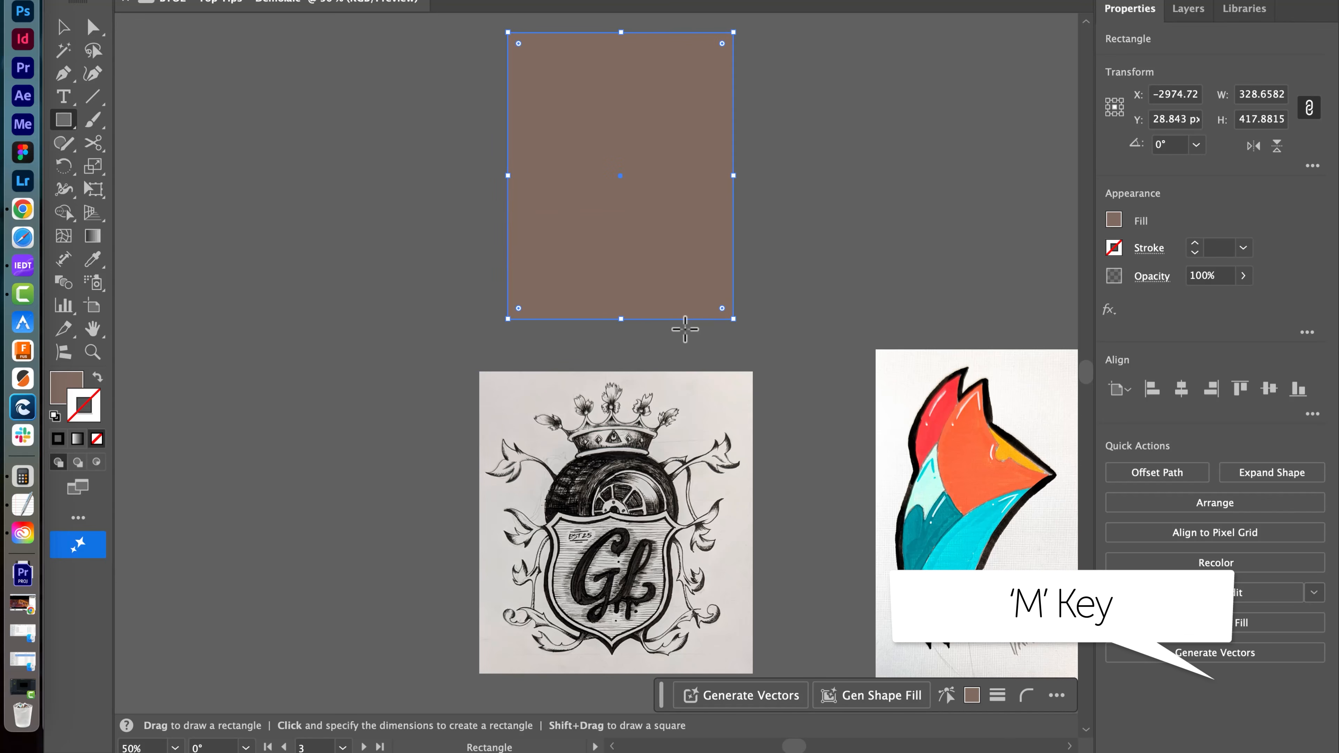
Step: Generate vectors for the rectangle from the prompt "Retro Gas Pump", using the black-and-white crest sketch as the style reference
click(749, 696)
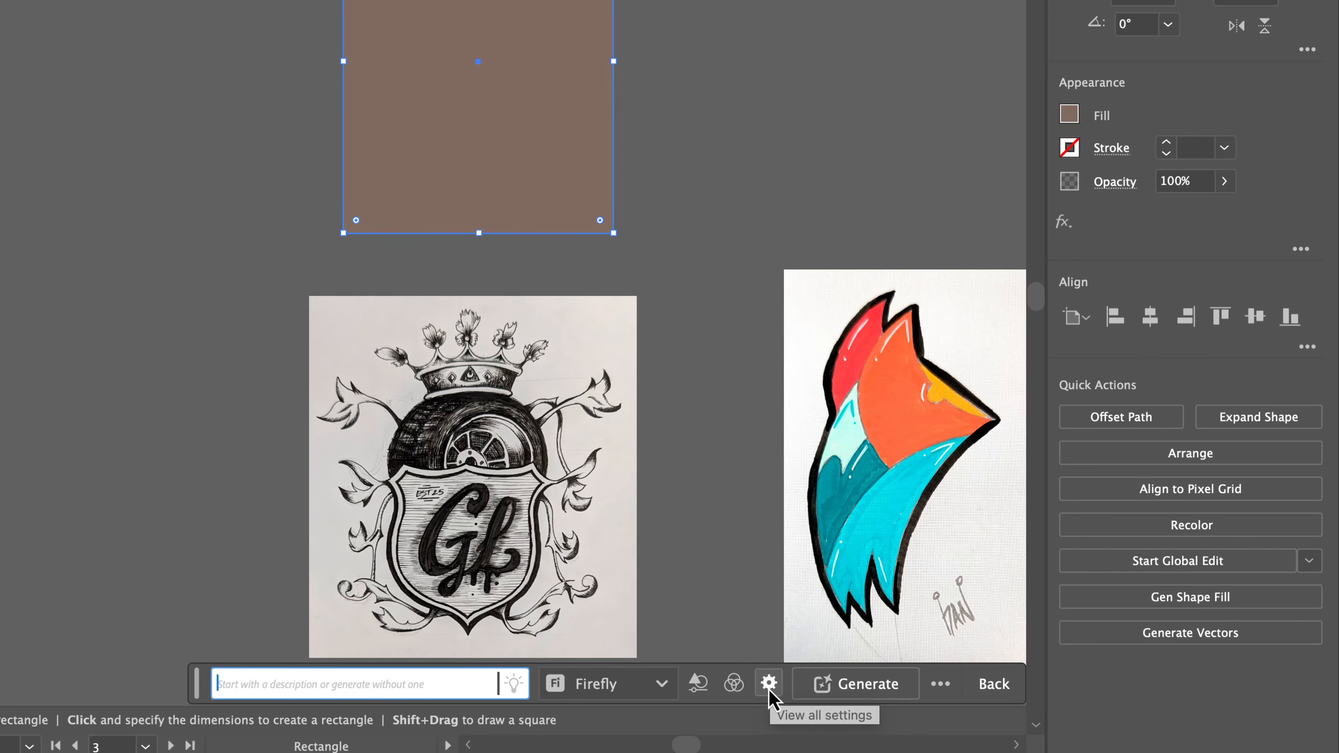
click(769, 684)
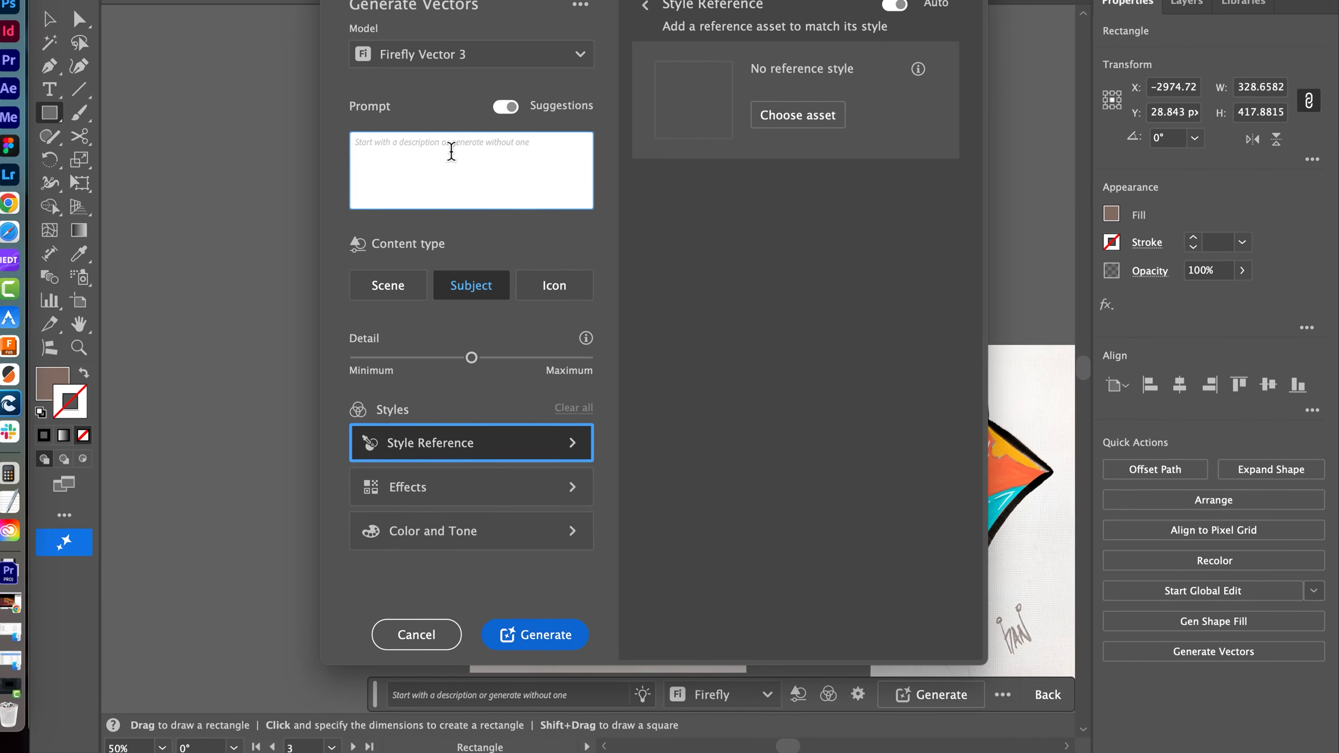
click(520, 74)
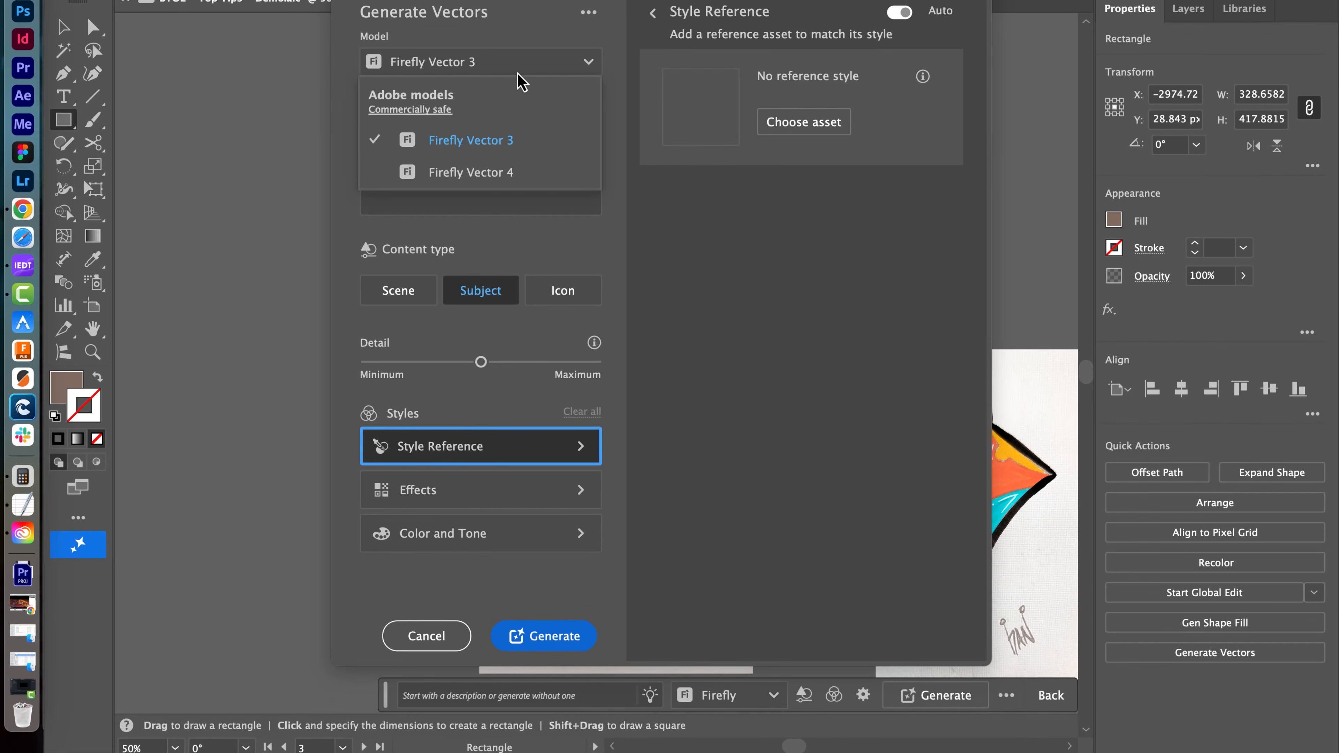
click(444, 149)
text(Retro Gas Pump)
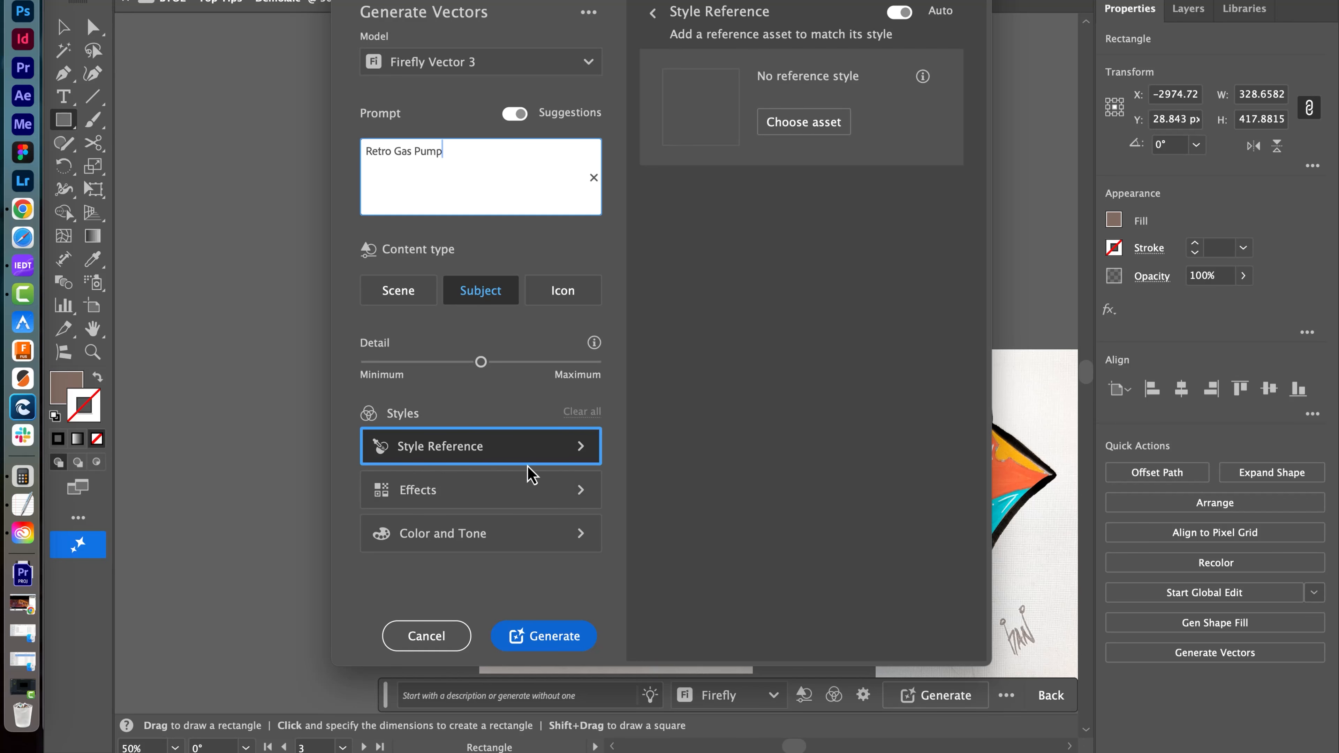
click(818, 124)
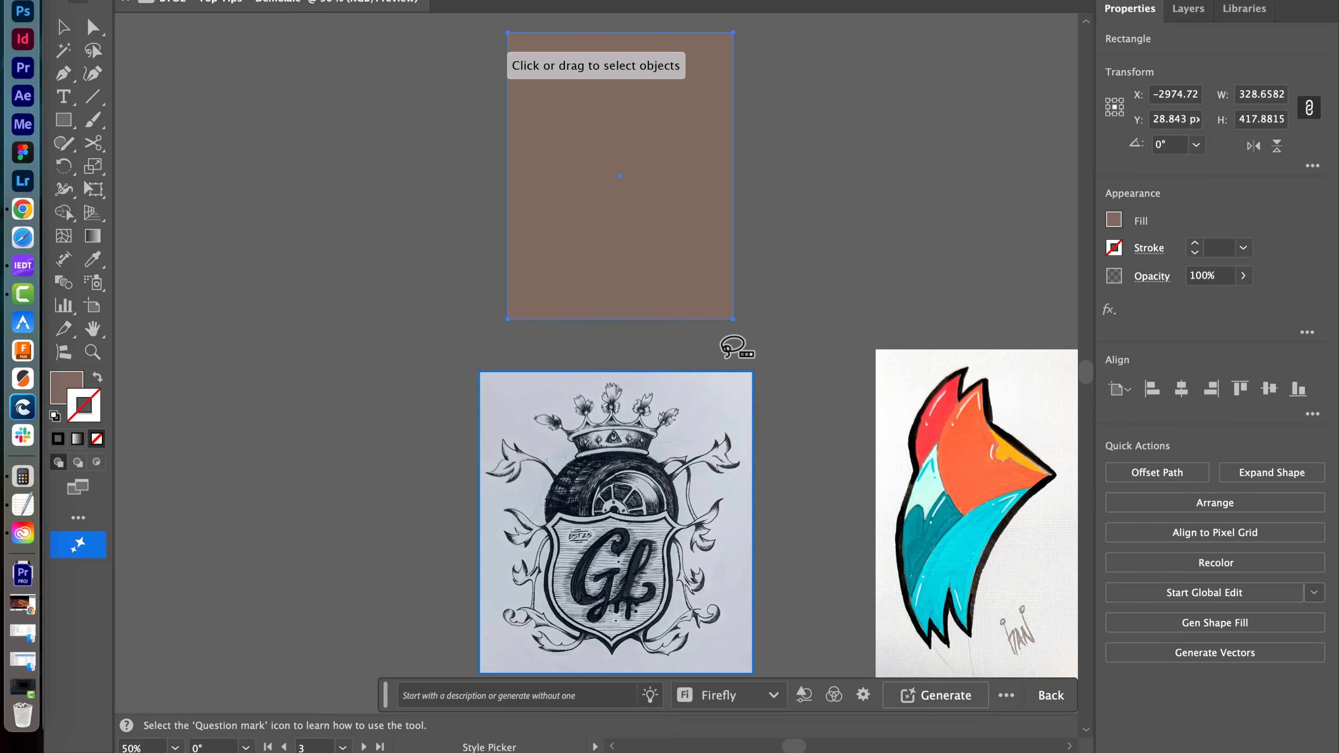
click(712, 373)
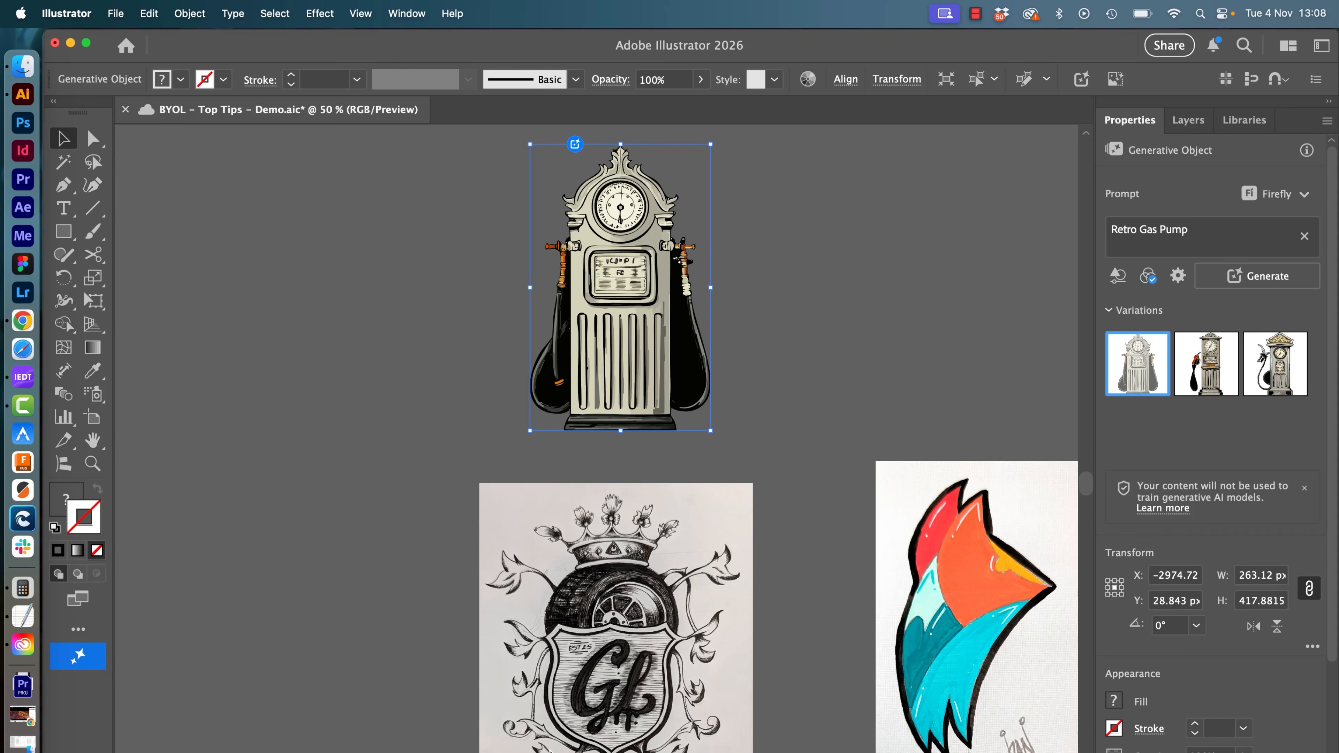
Step: Compare the generated crest-style gas pump variations, examine the third up close, and choose the second one with the orange nozzle
click(1201, 389)
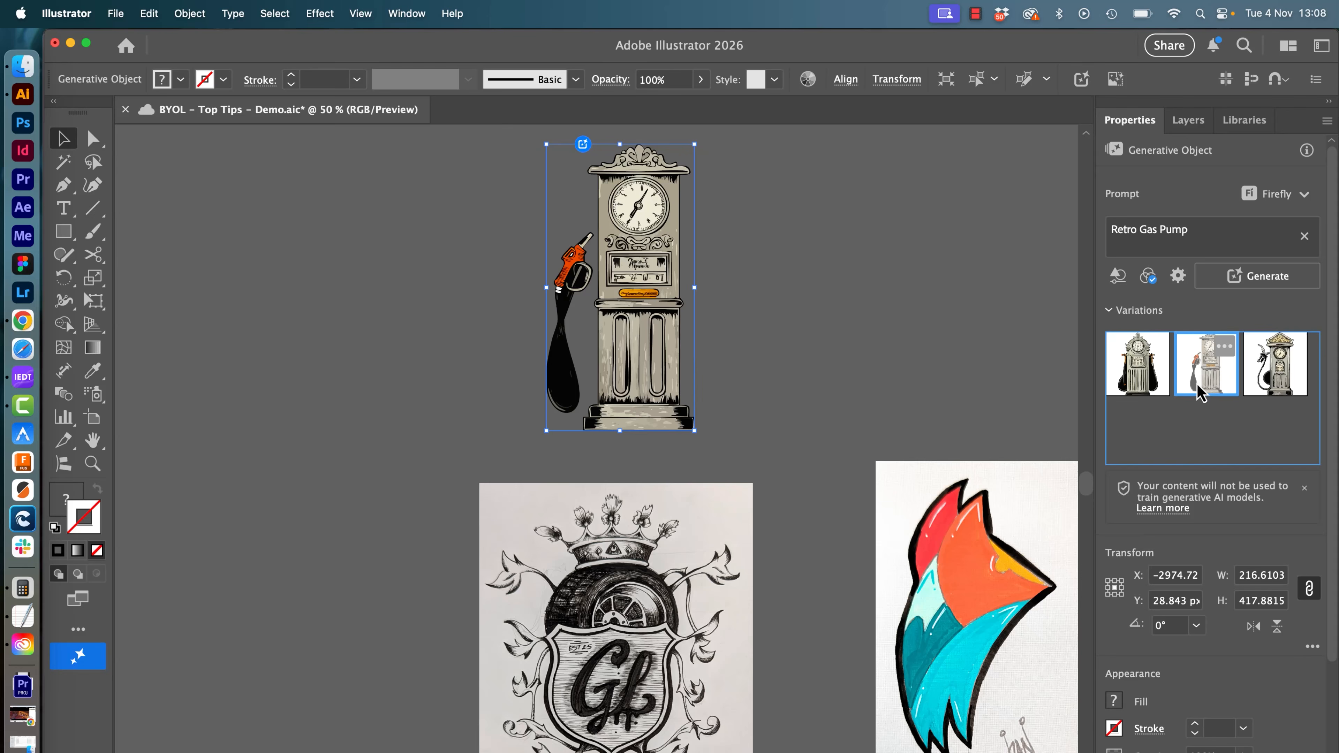
click(1276, 391)
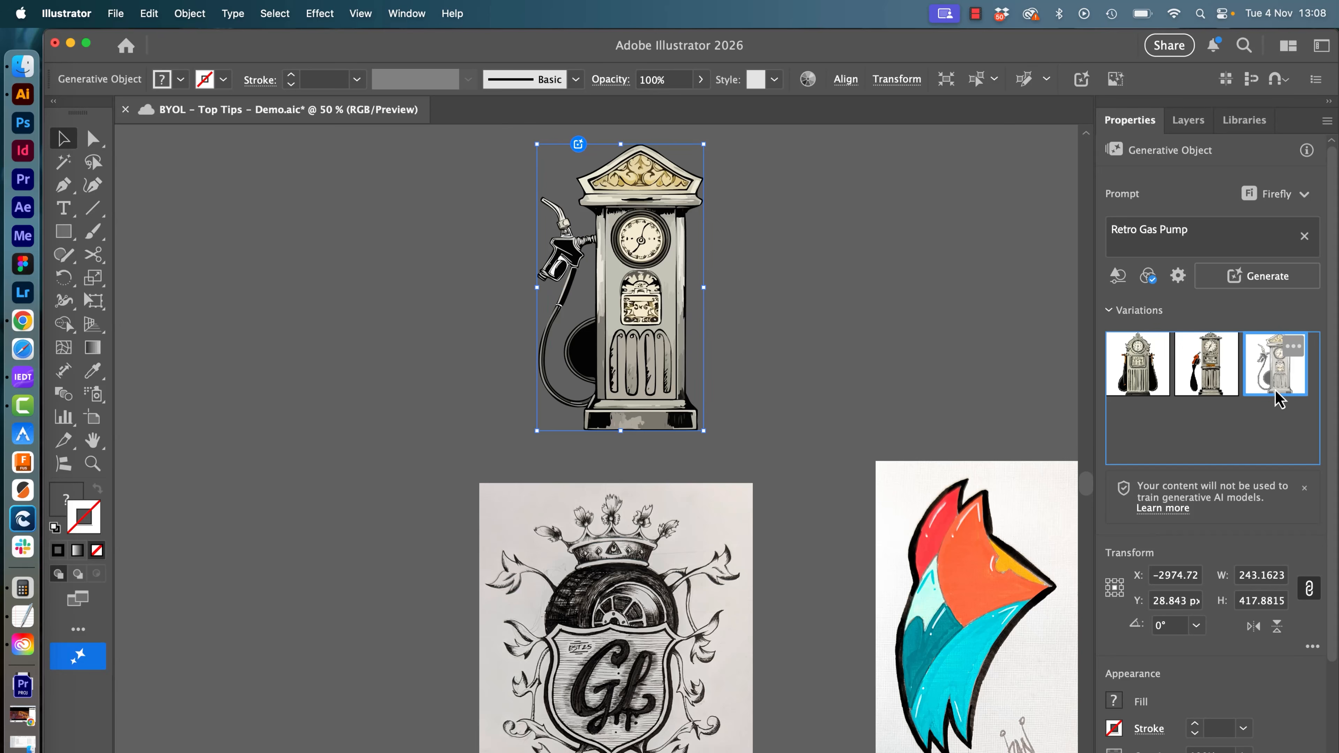
key(super+equal)
key(super+equal)
key(super+equal)
key(super+equal)
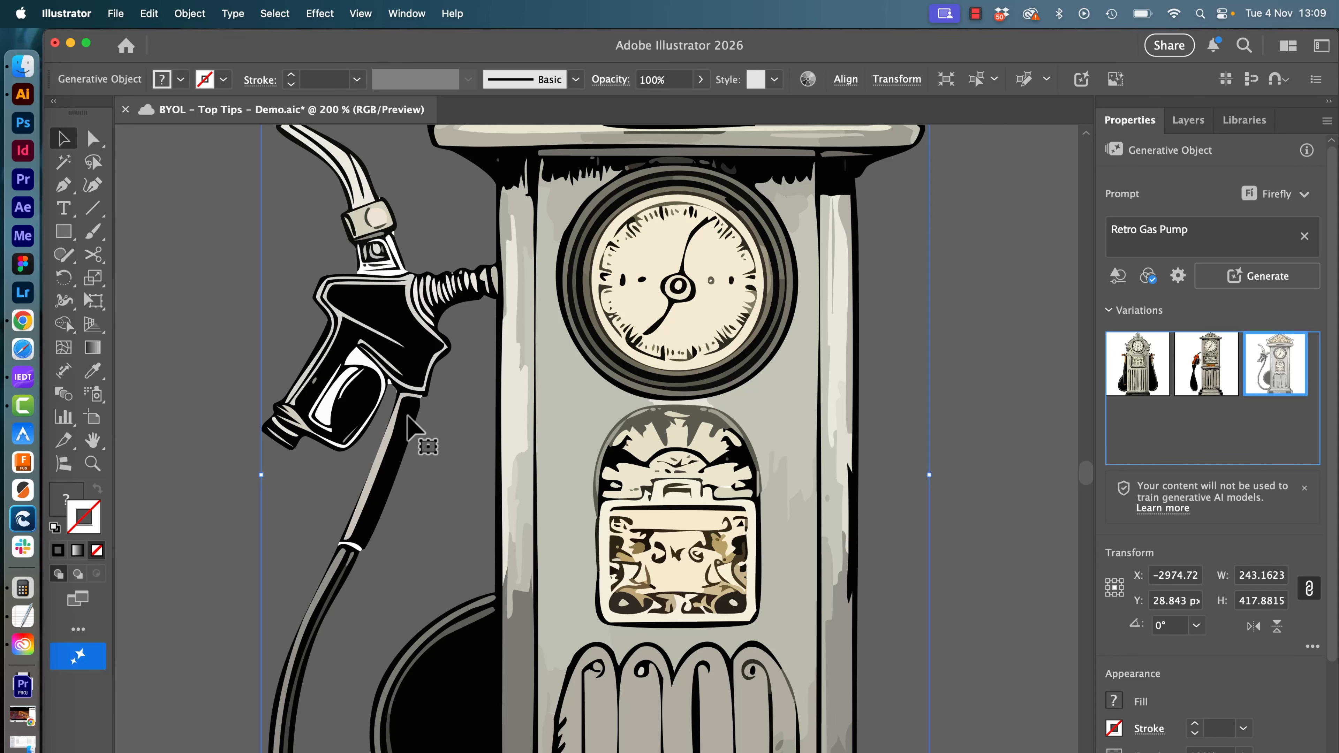
key(super+minus)
key(super+minus)
key(super+minus)
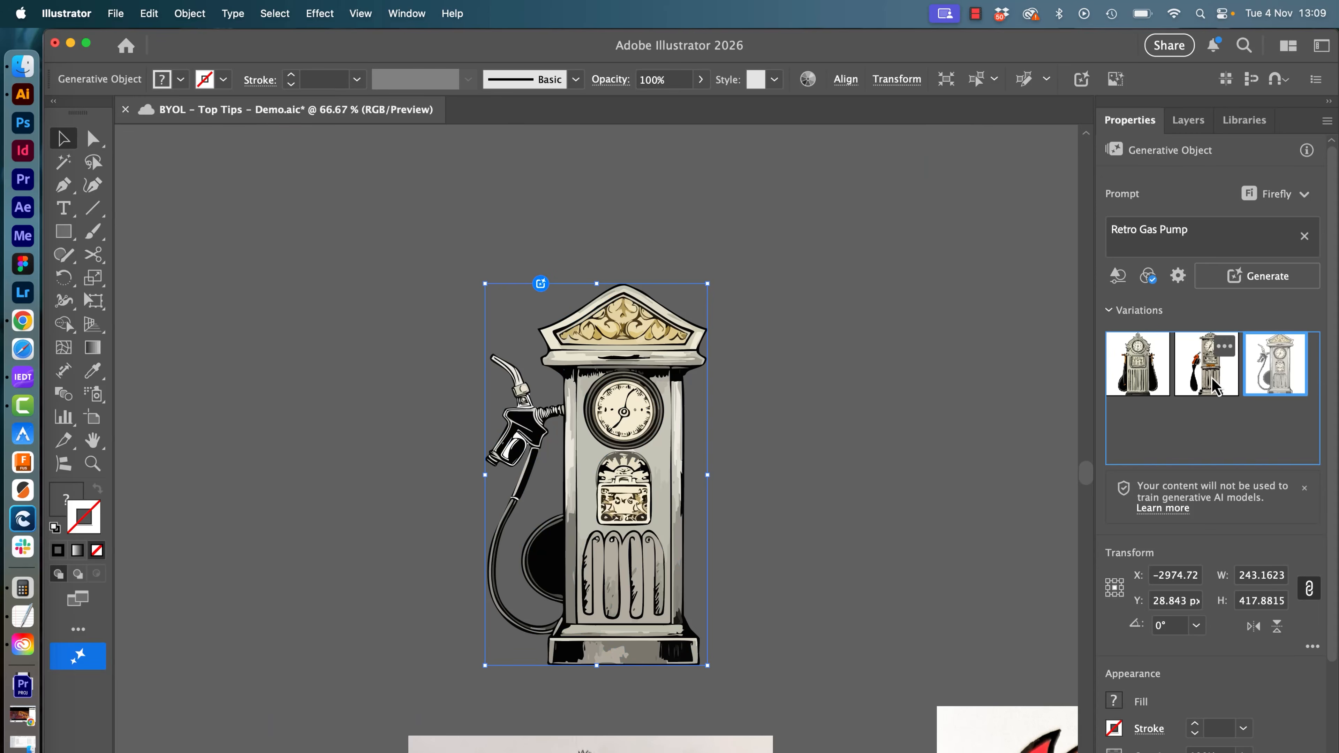
click(1214, 385)
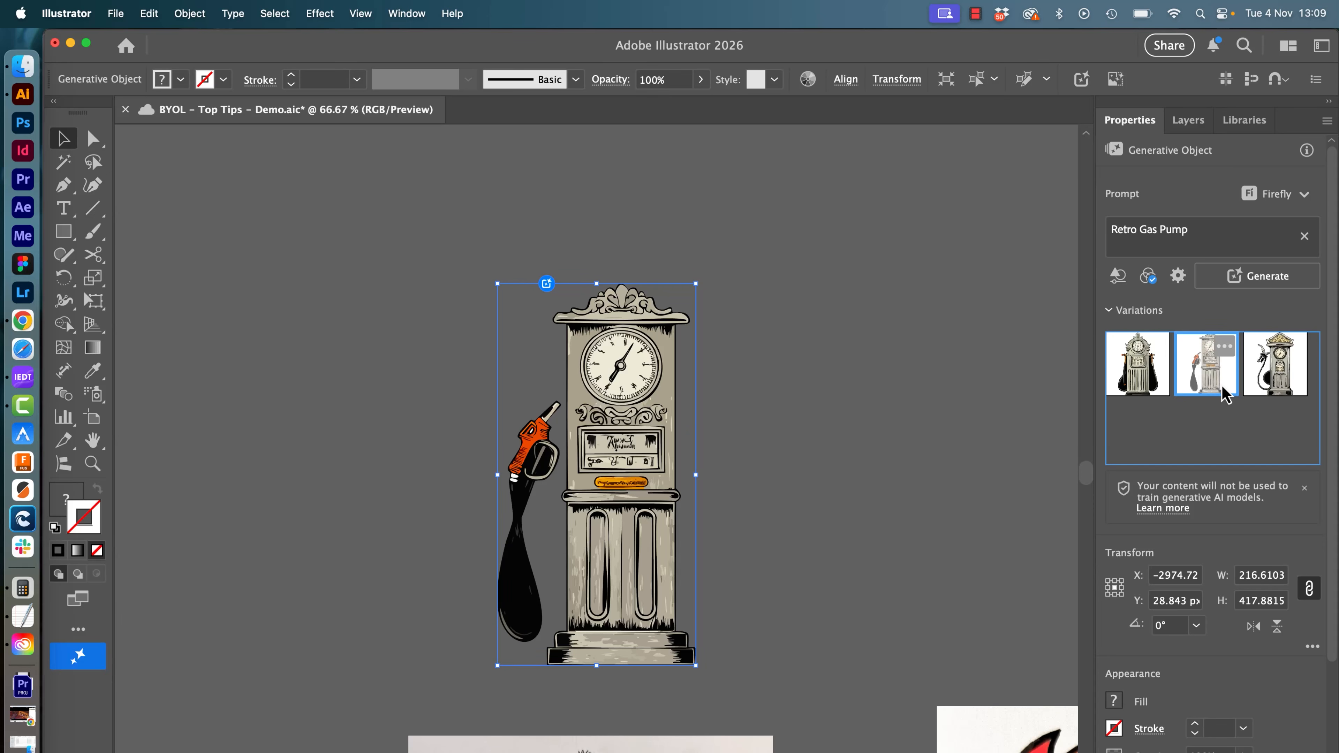
Step: Deselect the gas pump and draw a rectangle about 325 × 377 px in the empty area above the coloured fox sketch
click(971, 453)
drag(942, 509, 586, 409)
key(m)
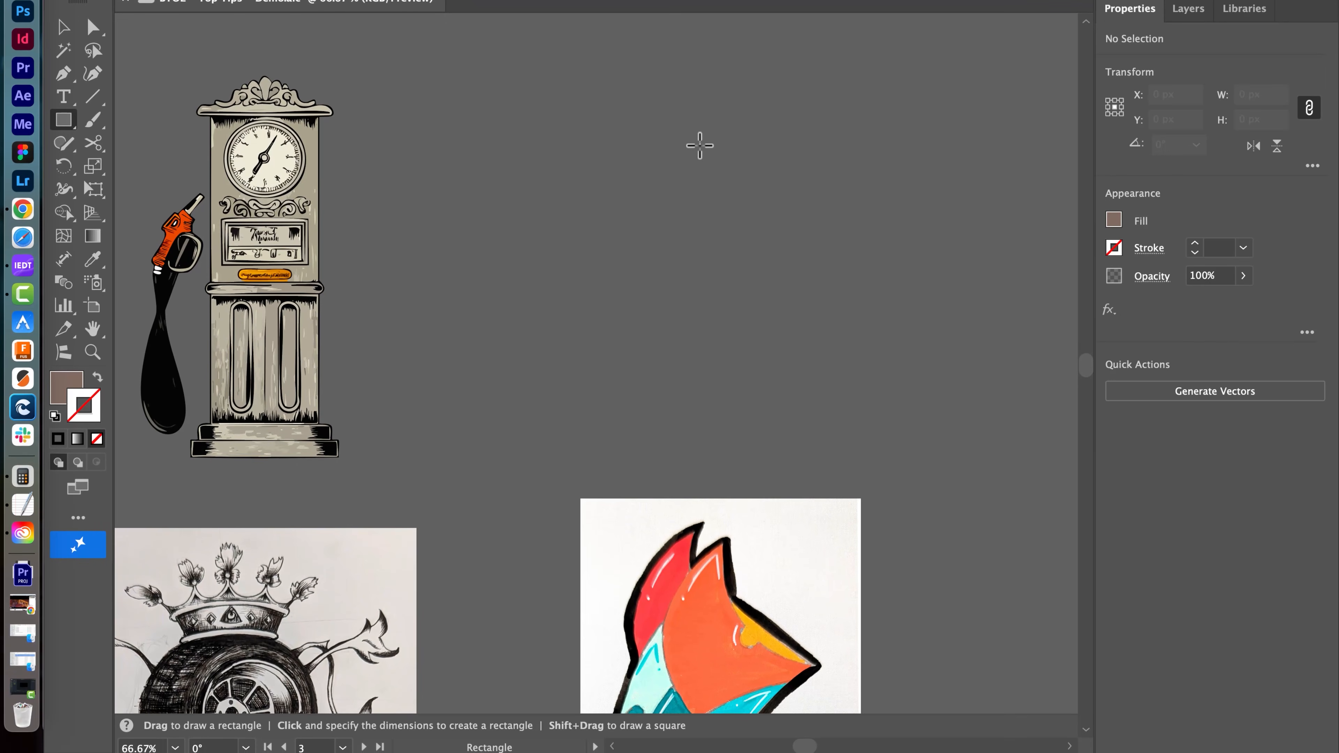
mouse_move(561, 84)
mouse_down()
mouse_move(775, 351)
mouse_move(859, 429)
mouse_up()
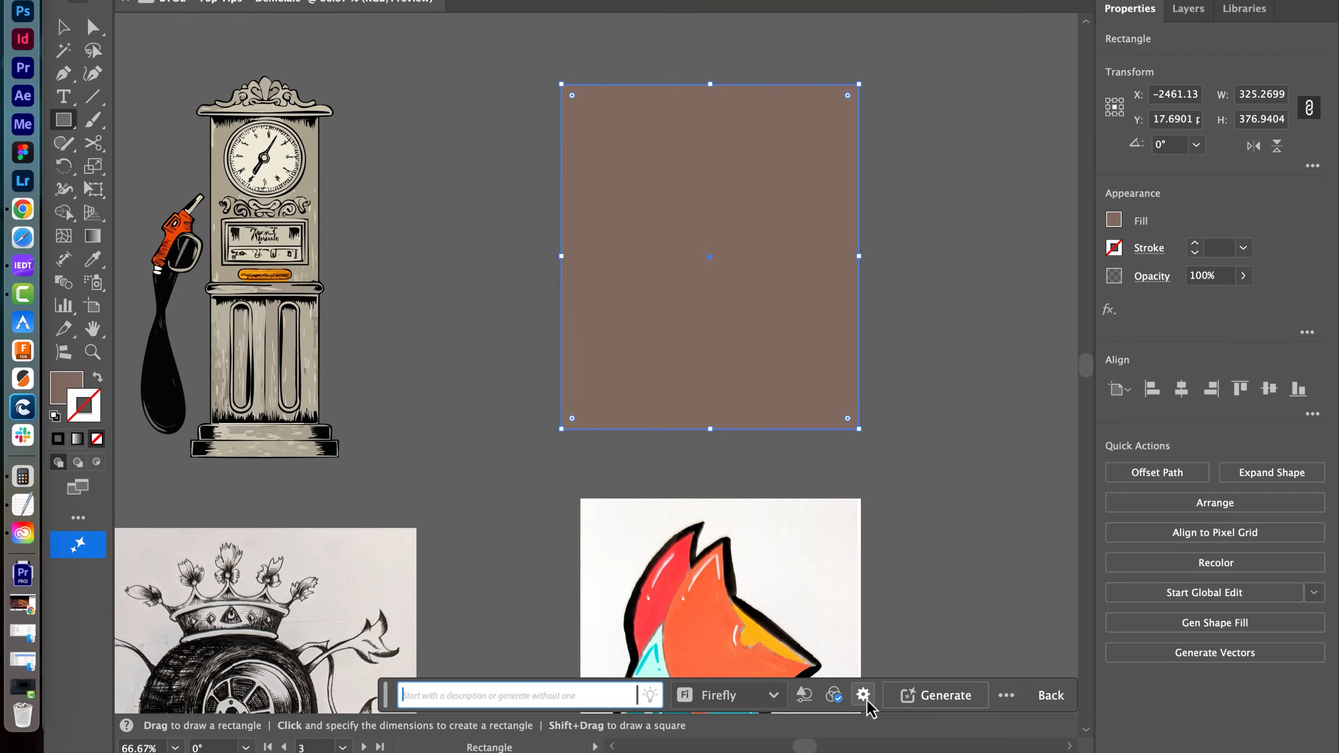
Step: Generate vectors for the new rectangle from the prompt "Retro gas pump", replacing the style reference with the coloured fox sketch
click(863, 697)
text(Retro gas pump)
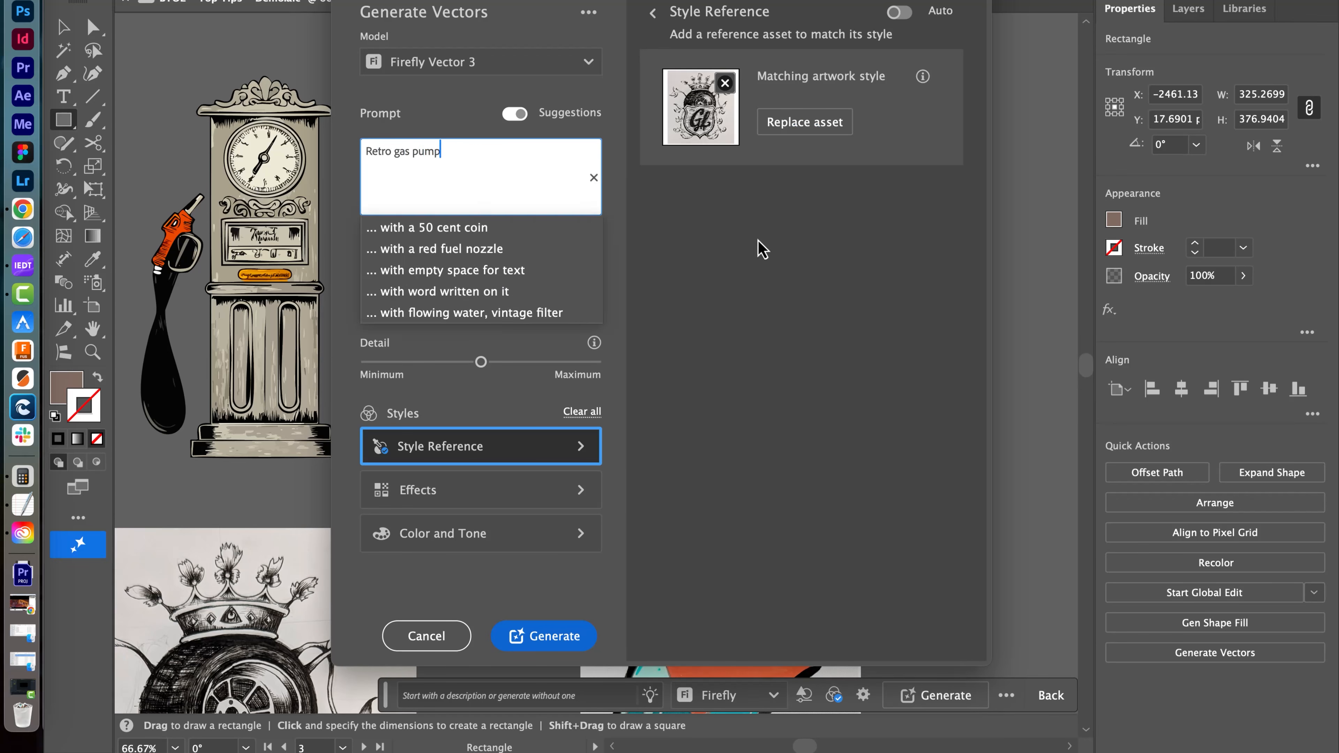
click(789, 251)
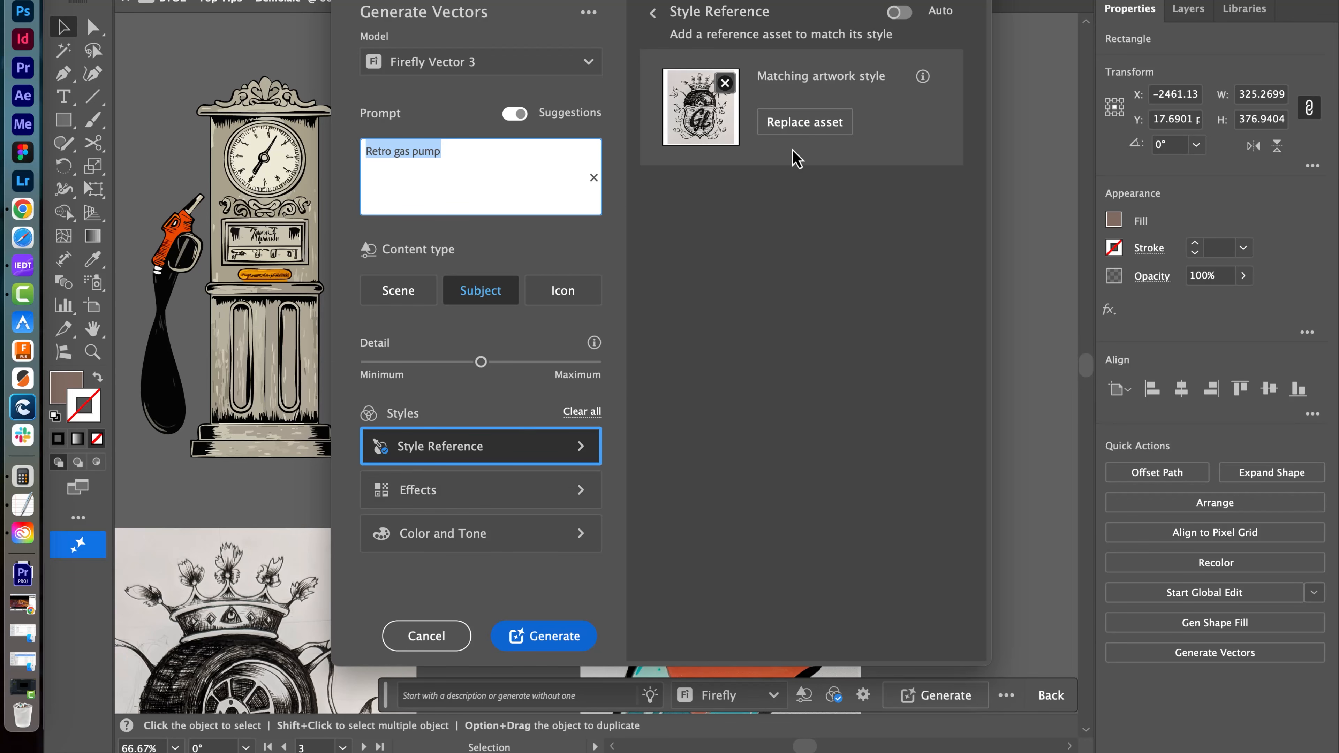
click(805, 125)
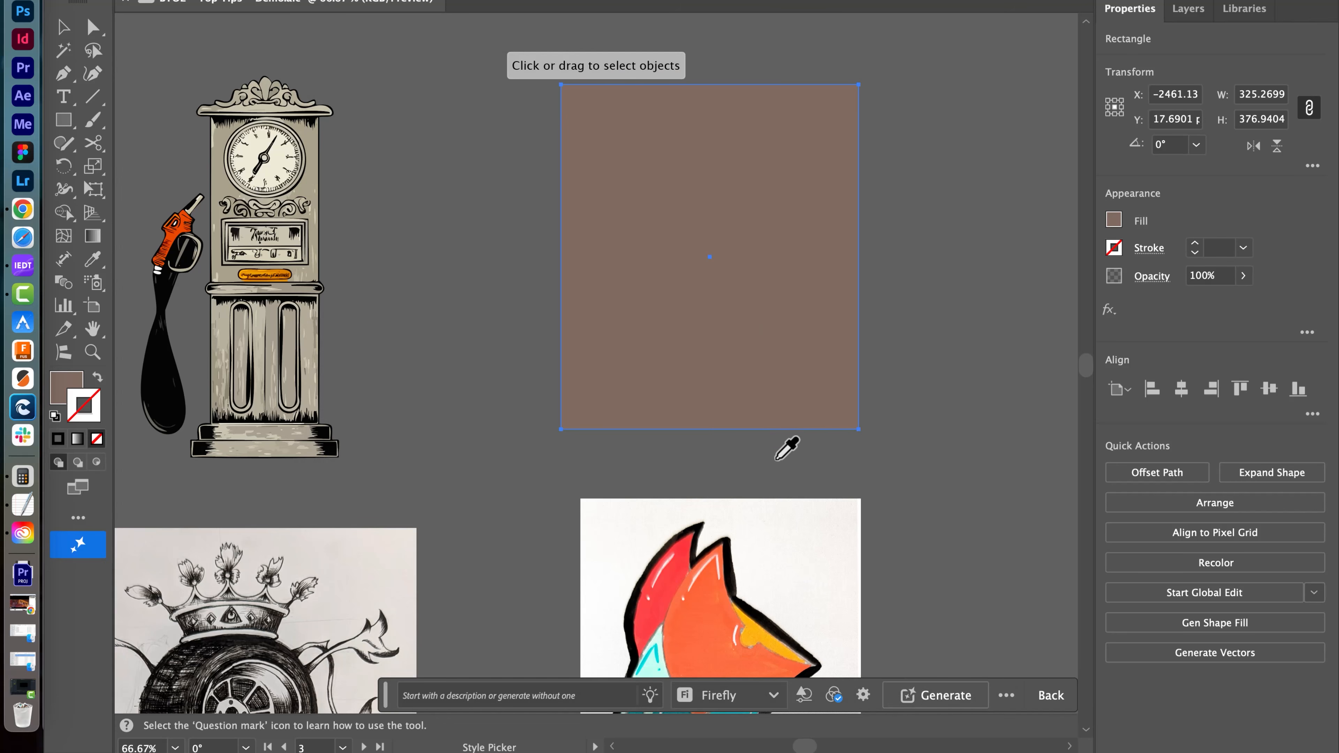
click(762, 569)
click(549, 636)
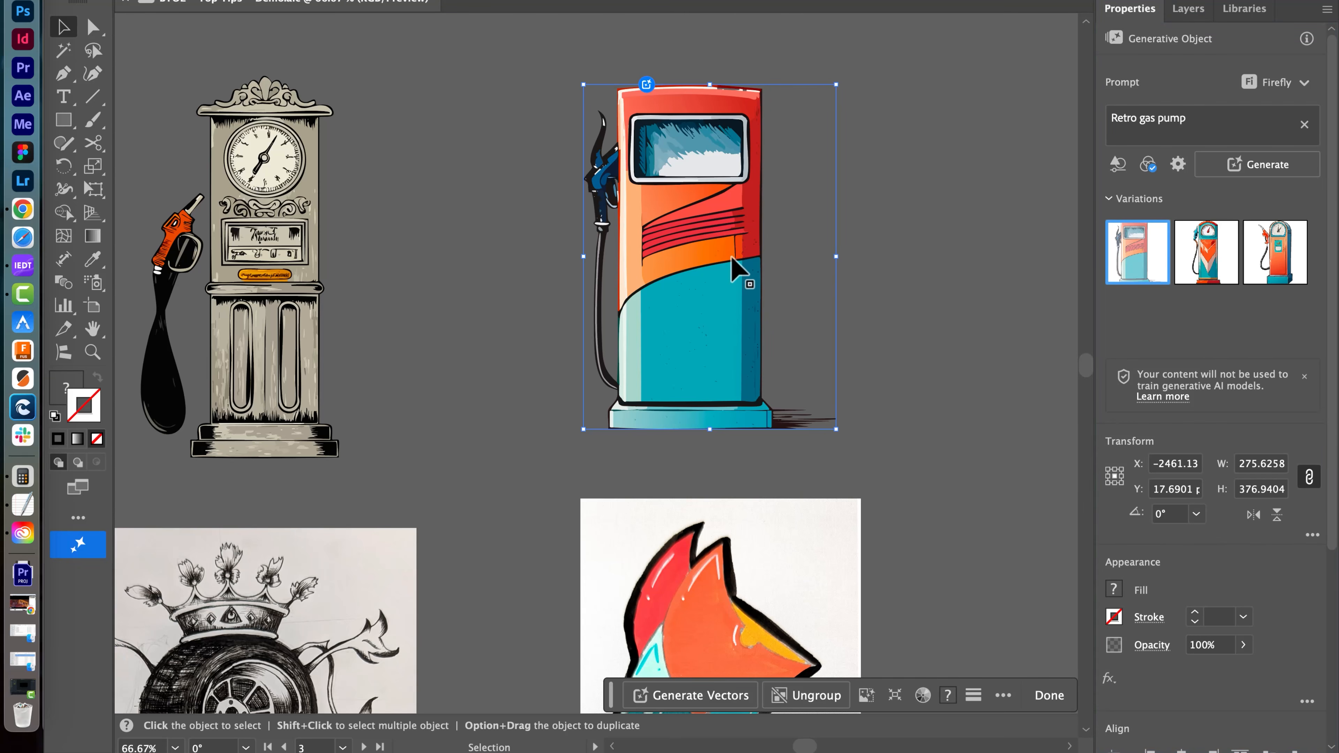
Step: Compare the colourful gas pump with the fox sketch, review its other variations, return to the first one and deselect it
drag(972, 463, 991, 273)
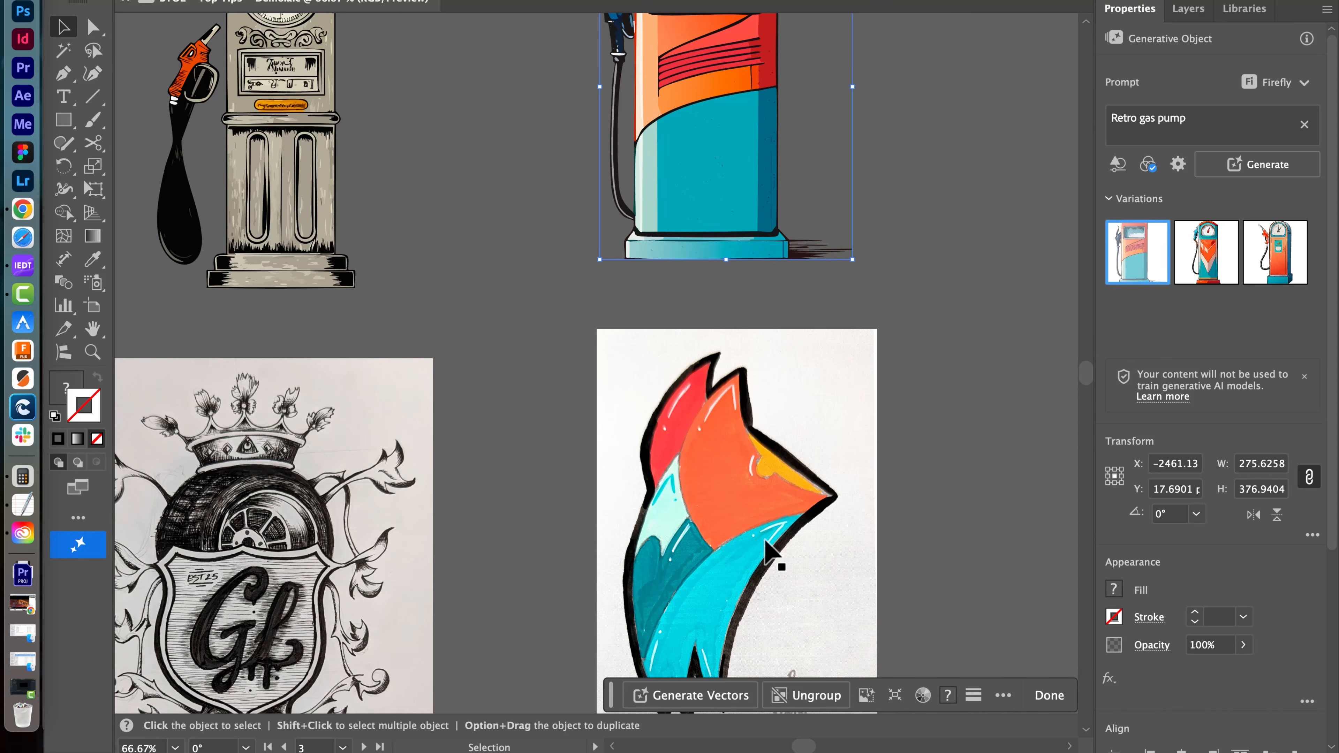
drag(825, 422, 831, 475)
drag(825, 427, 801, 532)
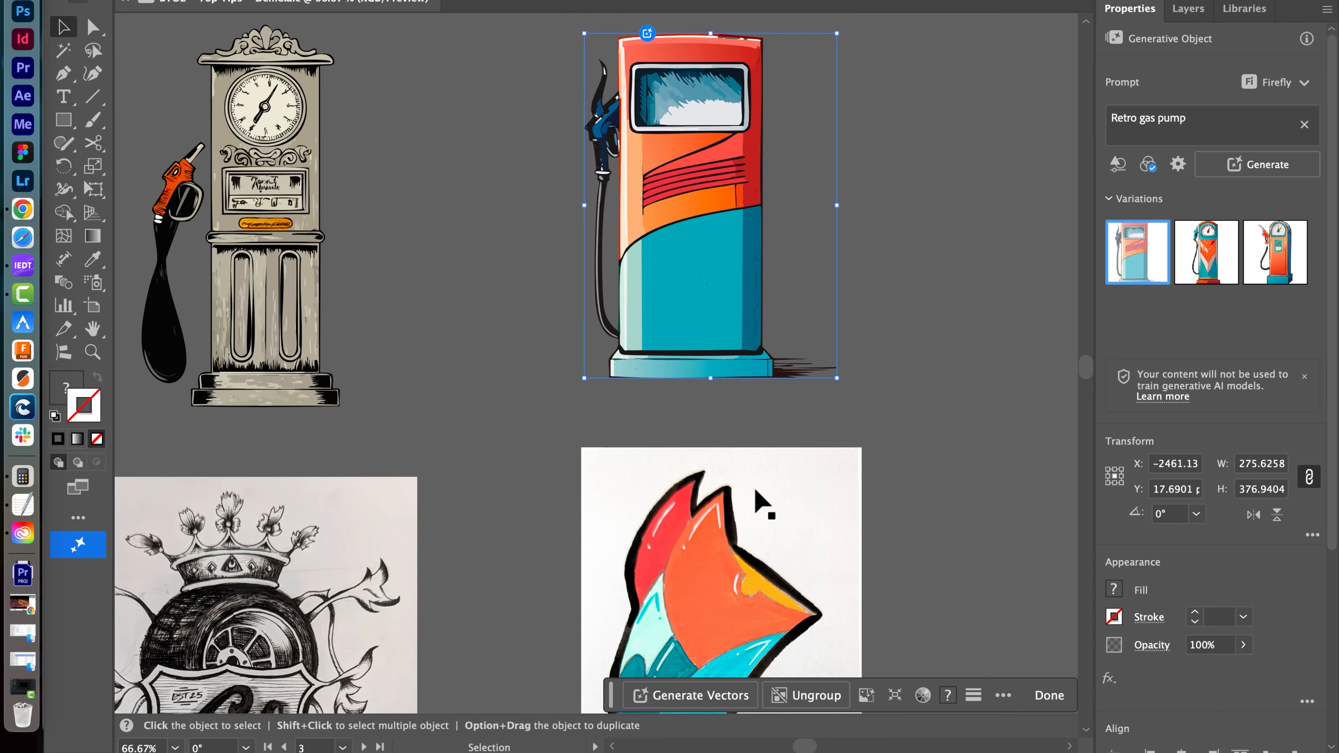
click(1215, 270)
click(1266, 277)
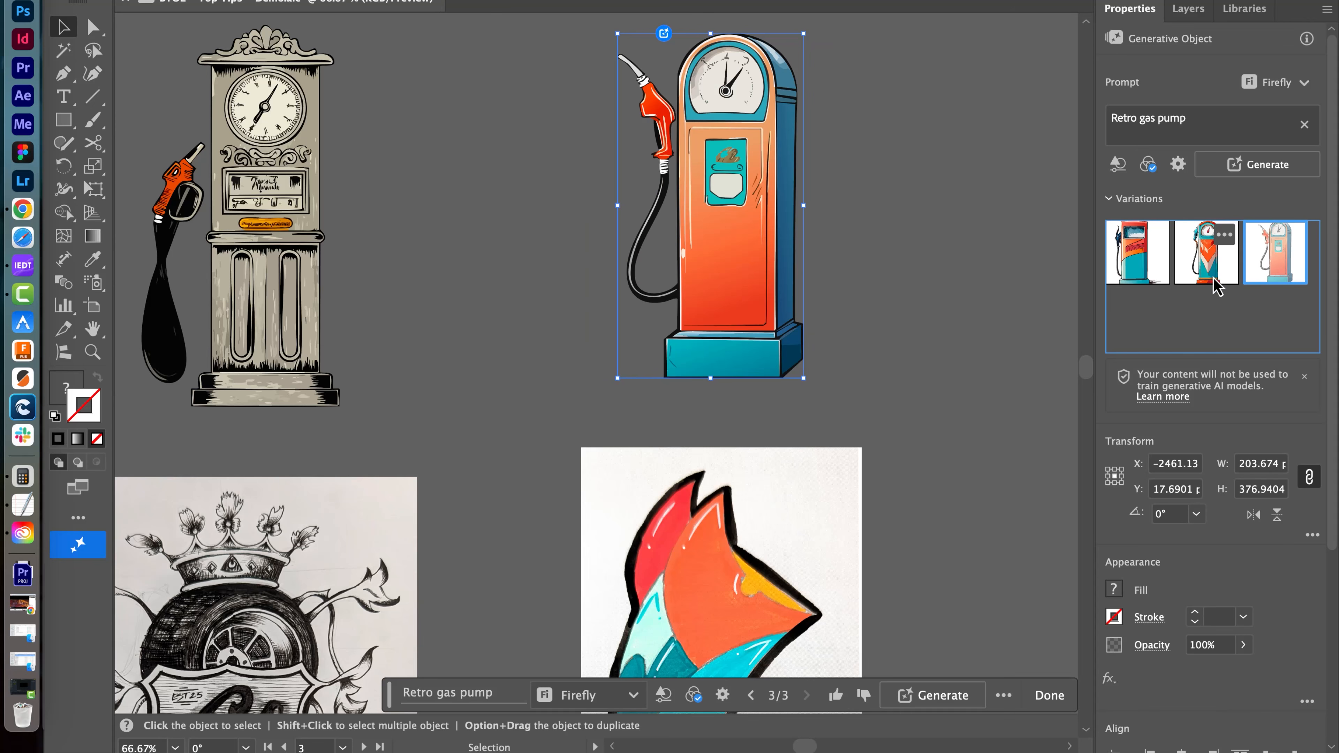
click(1210, 282)
click(1124, 279)
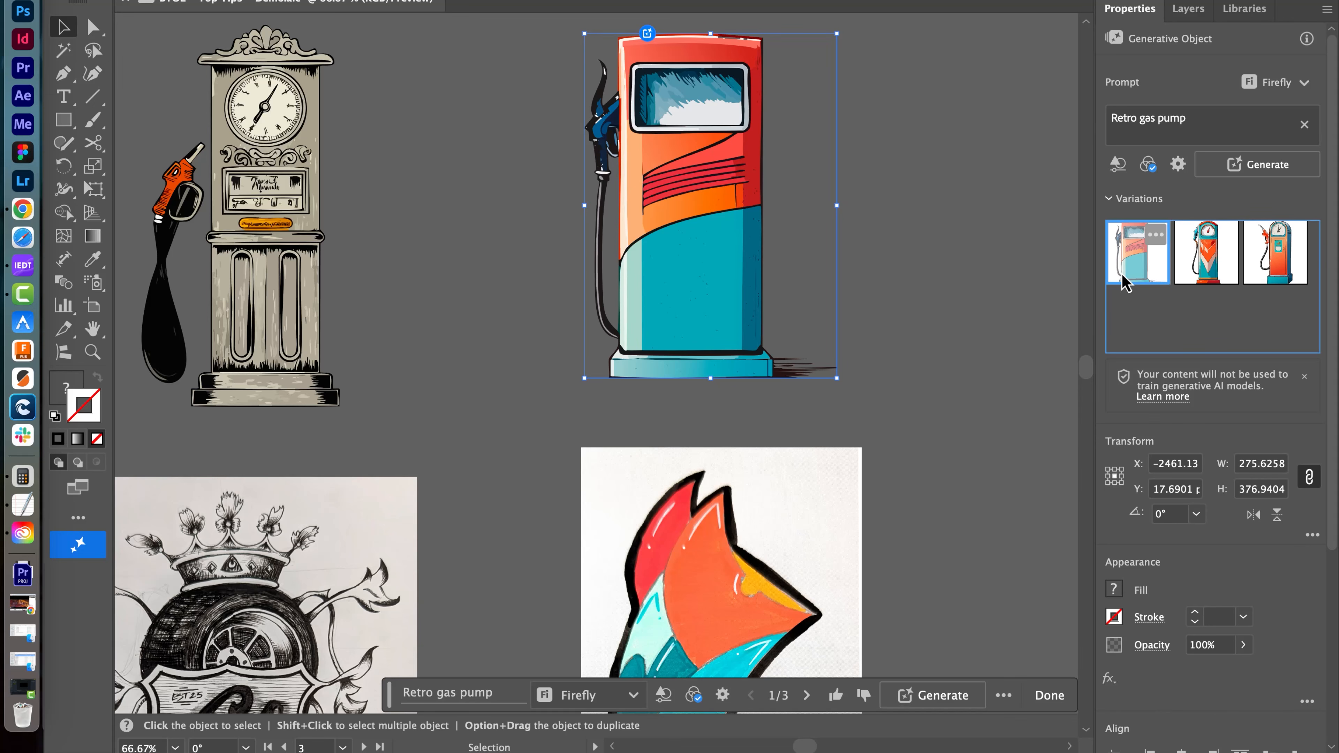
click(882, 350)
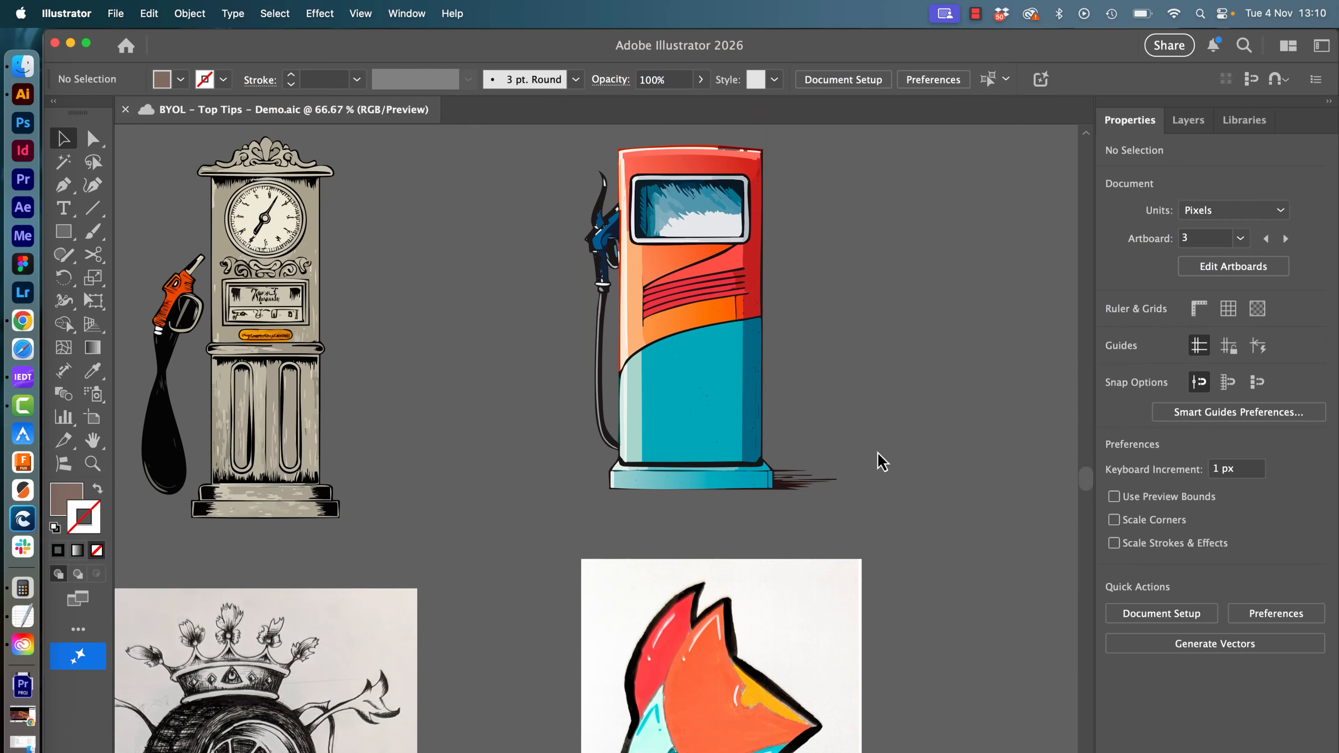
Step: Bring up the document's swatches with empty canvas in view beside the colourful gas pump
drag(933, 443, 664, 587)
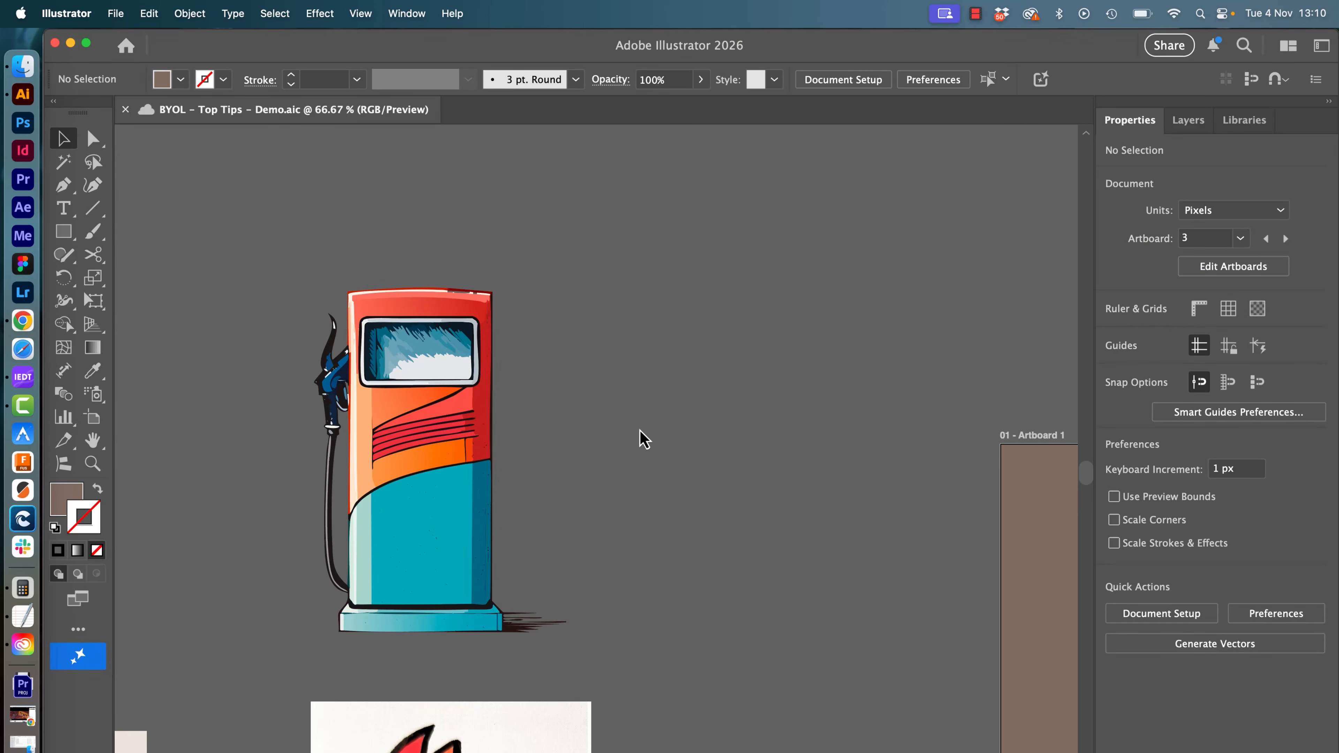
click(407, 14)
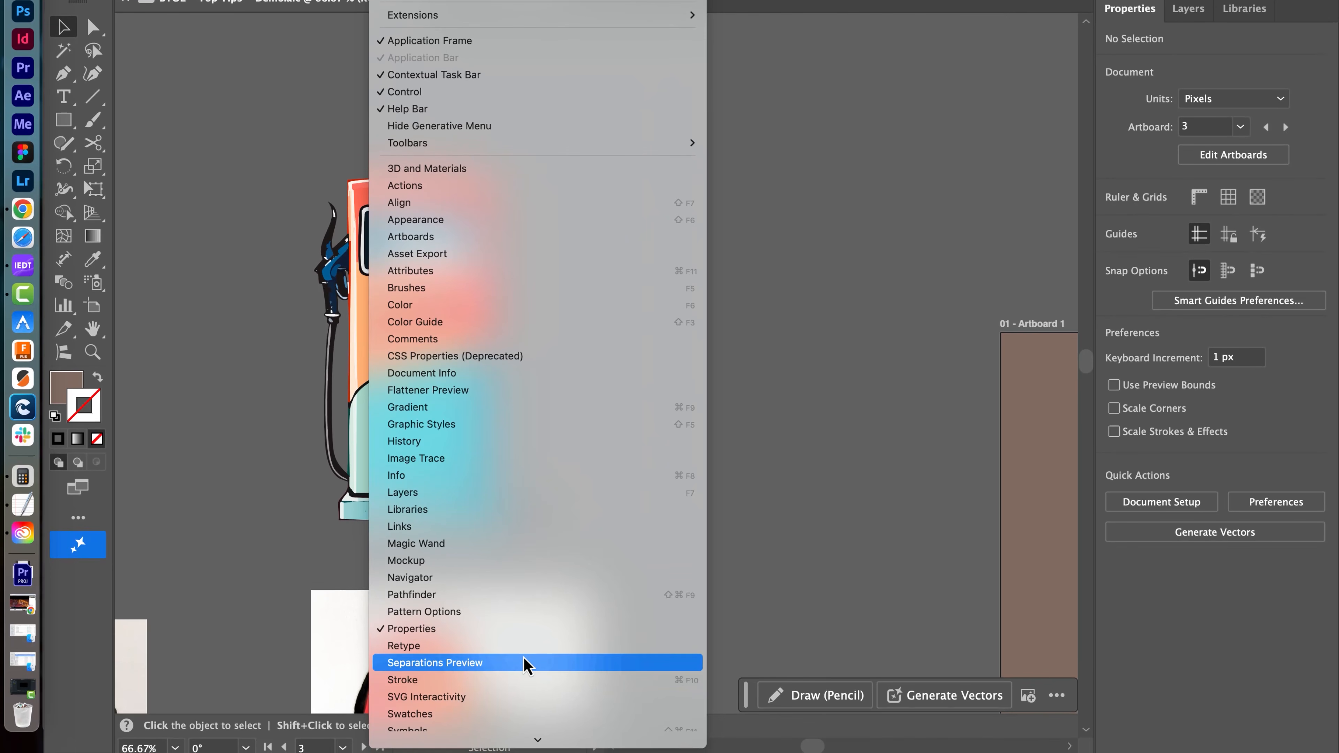
scroll(526, 665, down, 5)
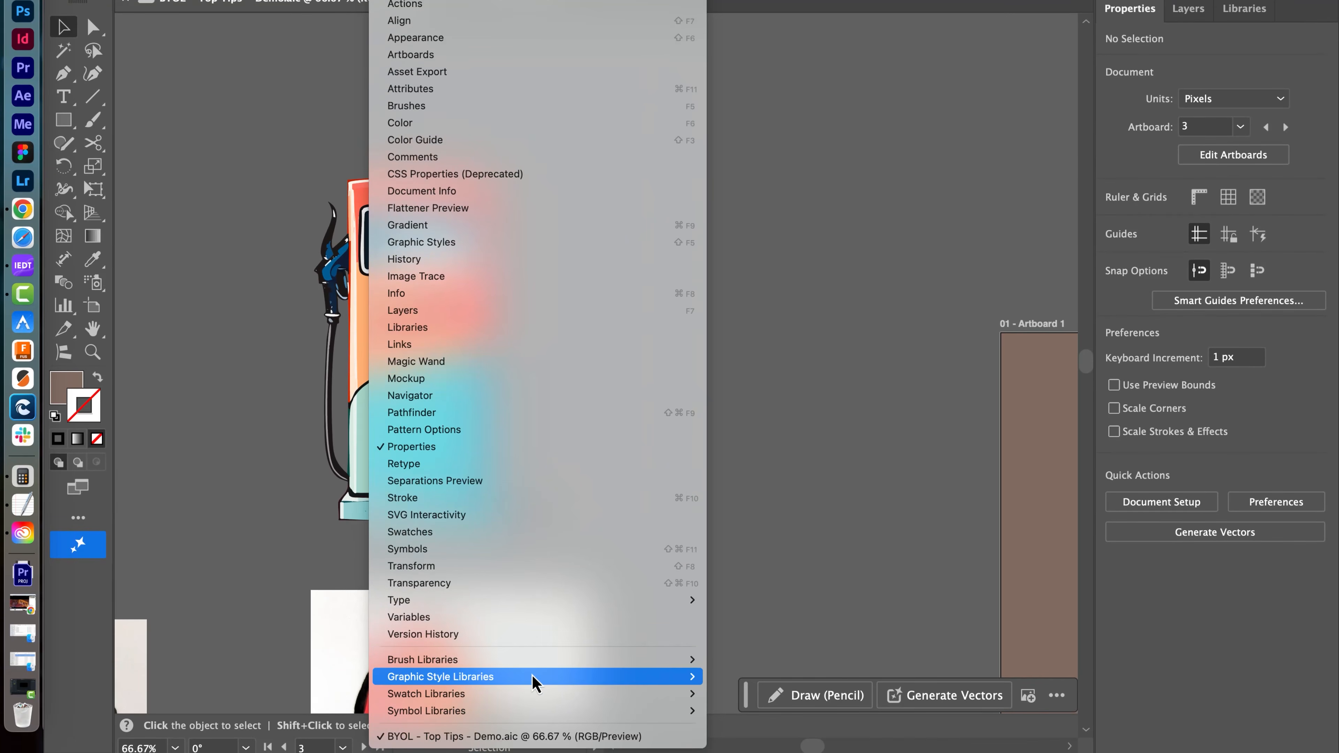
click(467, 531)
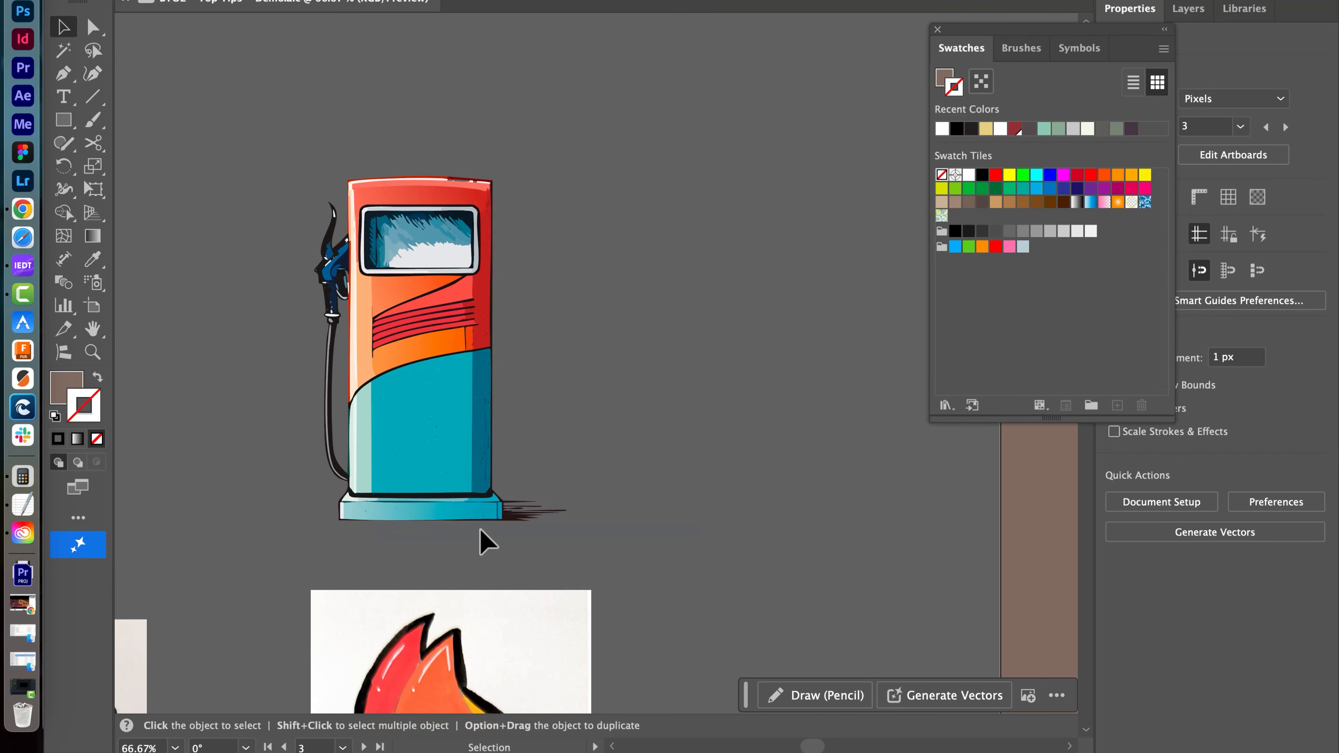
Step: Draw a rectangle about 230 × 190 px beside the gas pump and apply the blue floral pattern swatch to its stroke and fill
key(m)
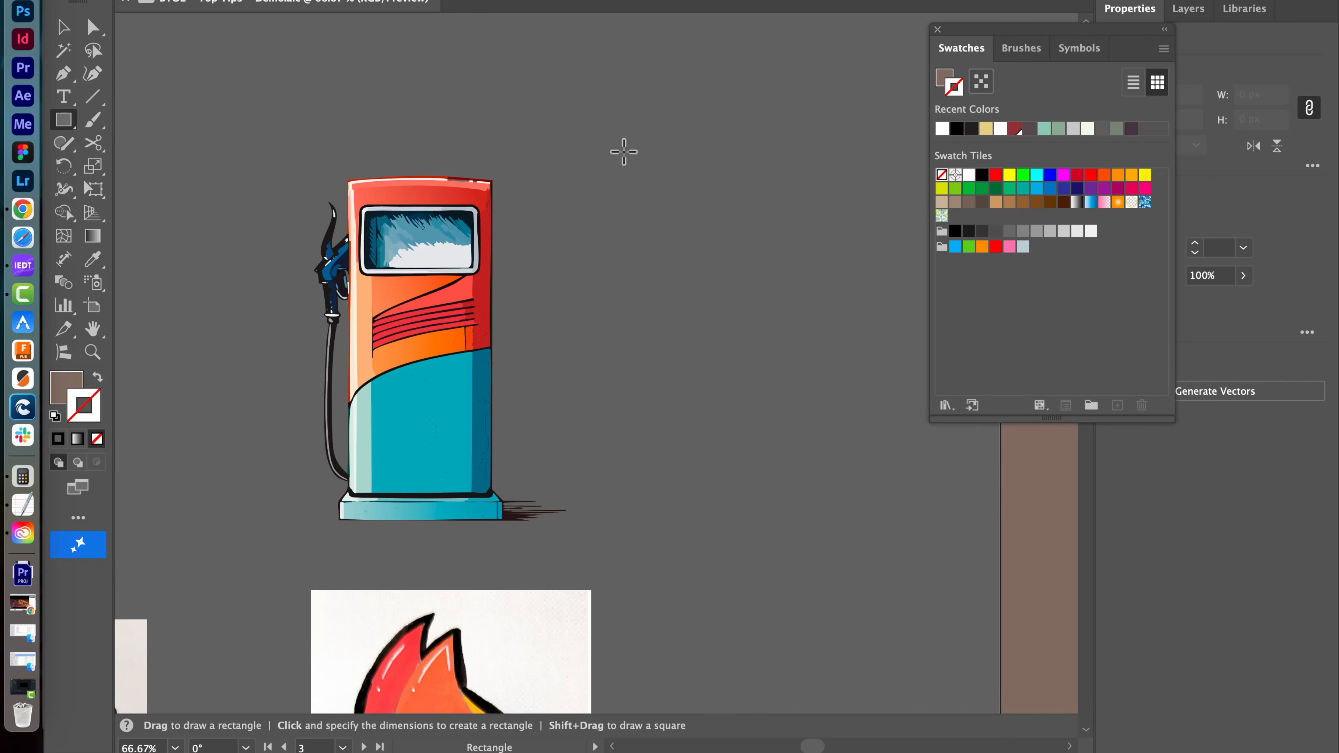
drag(624, 149, 835, 322)
click(1146, 204)
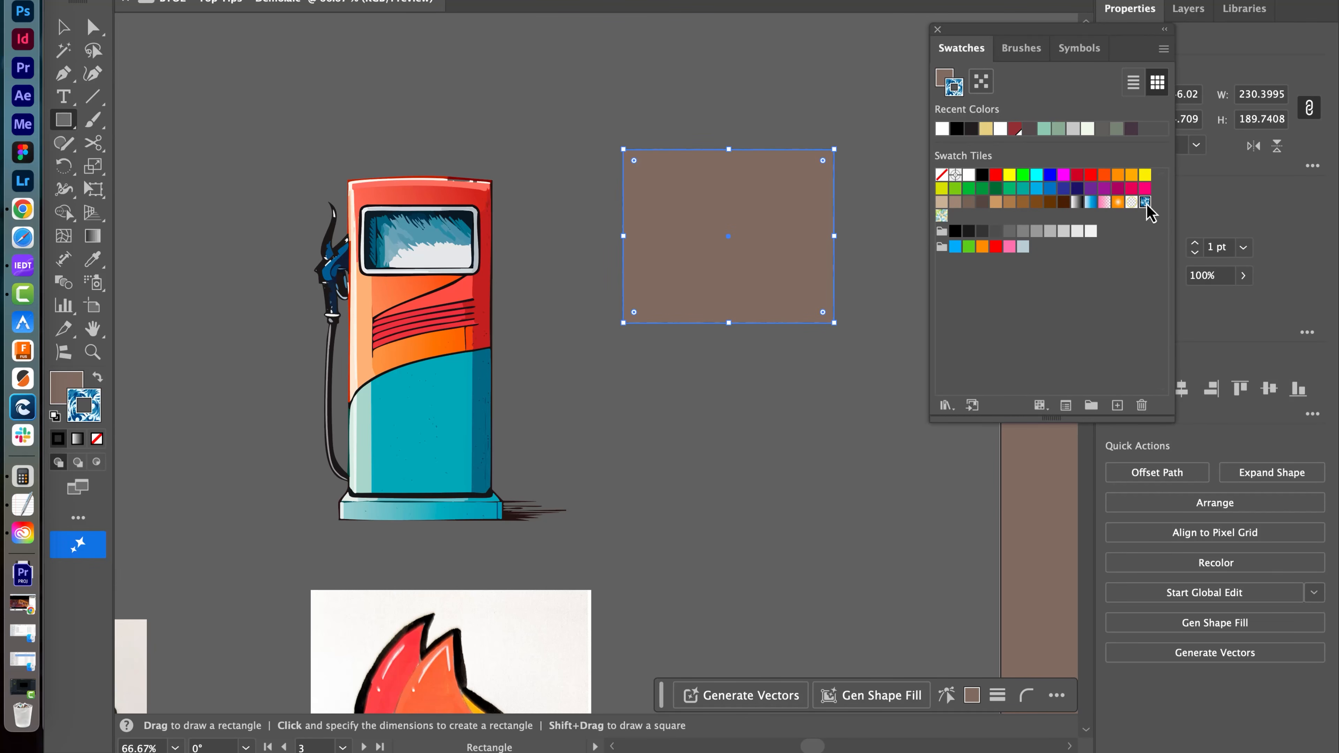
key(x)
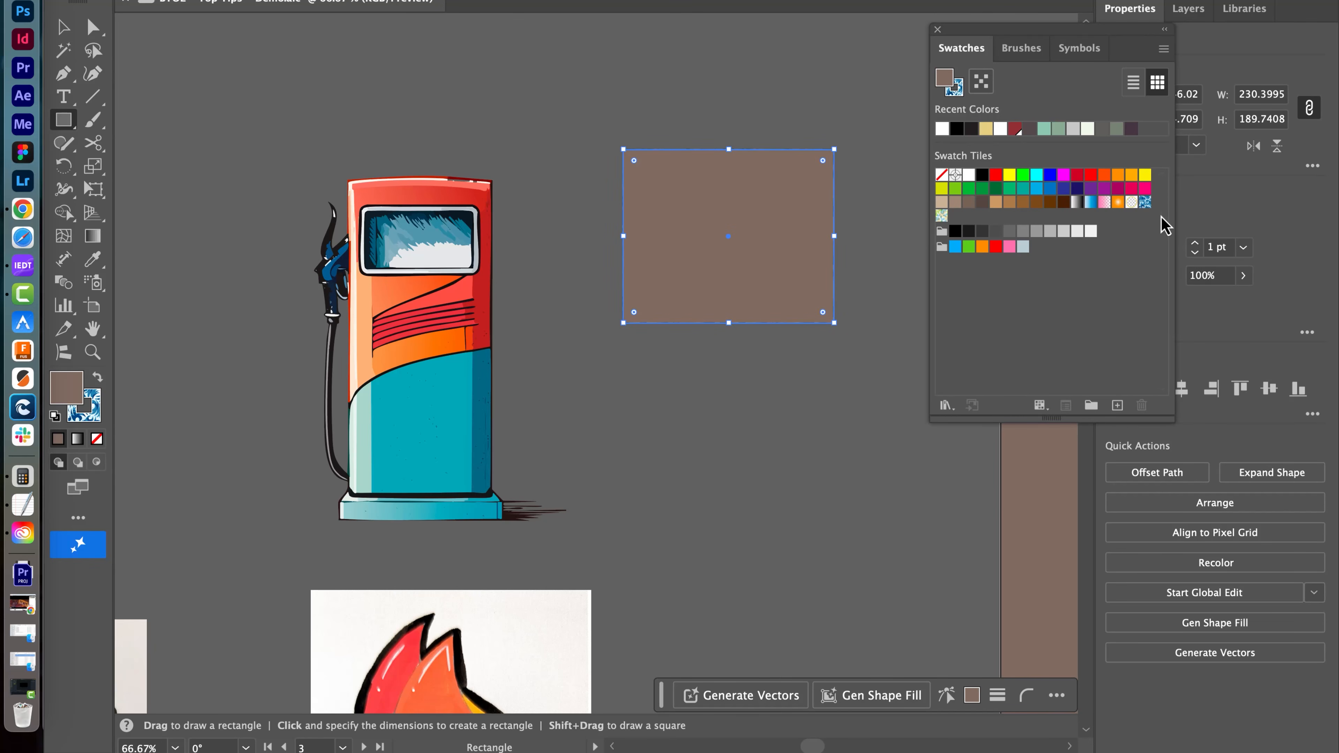
click(1146, 202)
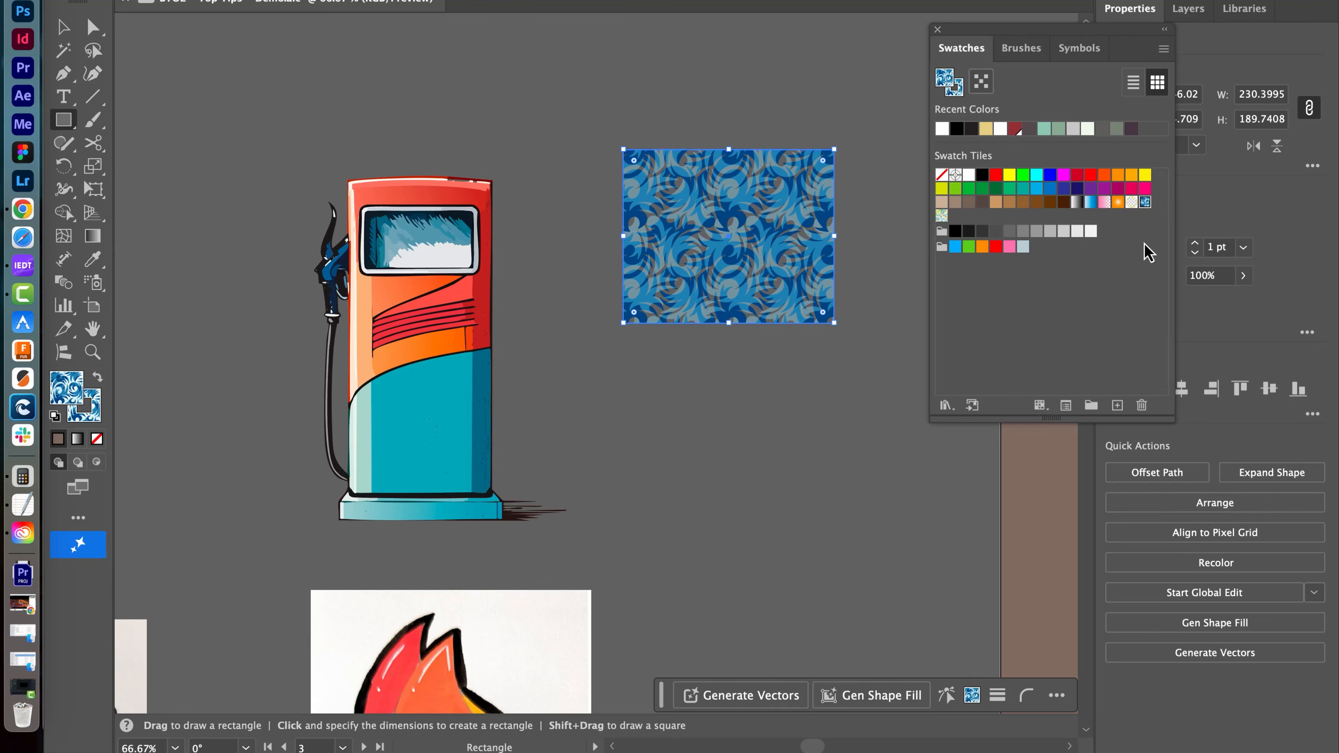
key(v)
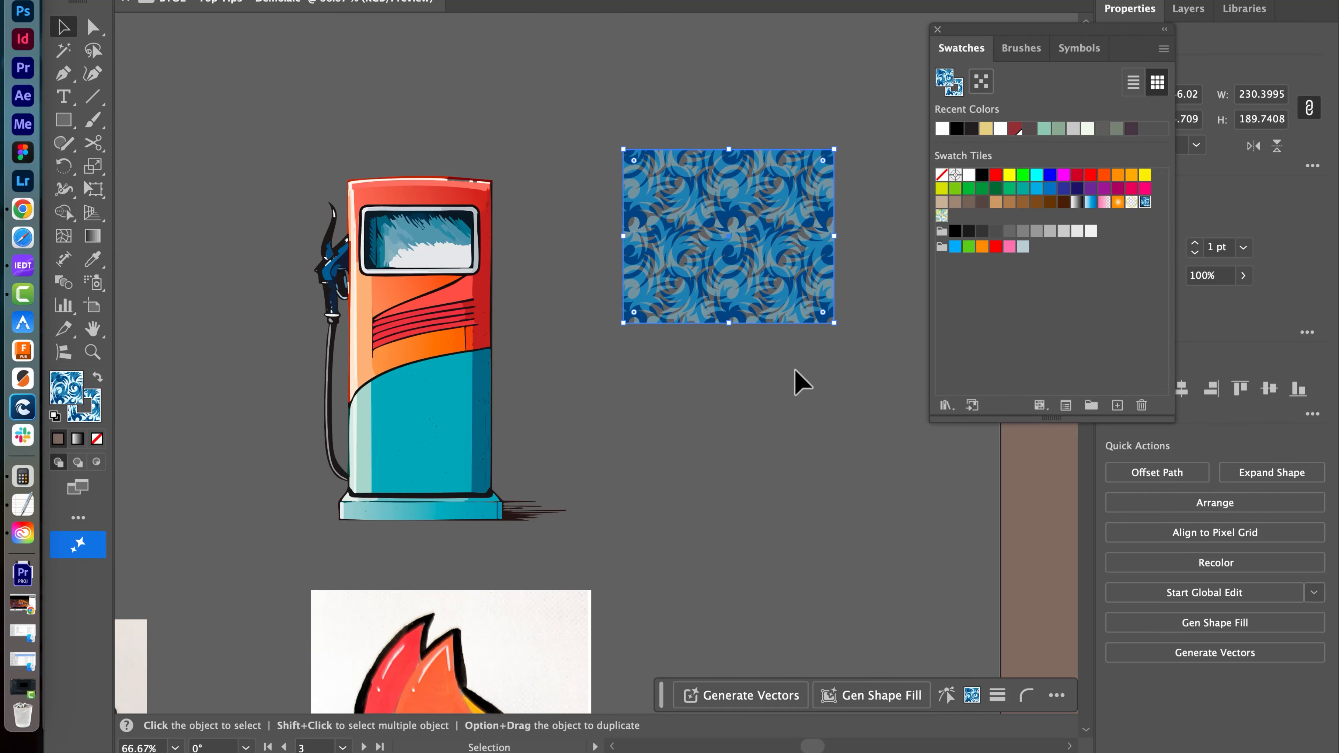
Step: Delete the pattern-filled rectangle beside the gas pump
click(792, 378)
click(796, 271)
key(Delete)
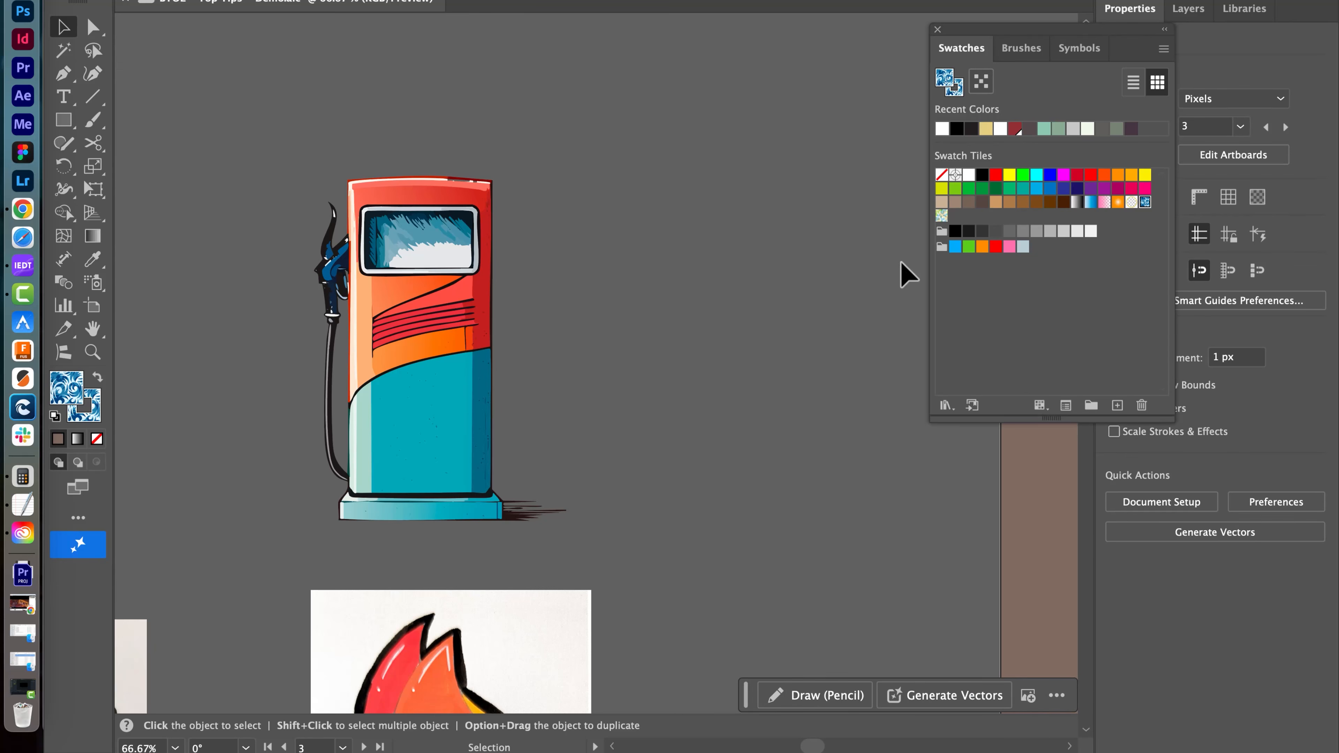
Step: Select all unused swatches in the document and delete them
drag(1039, 31, 770, 32)
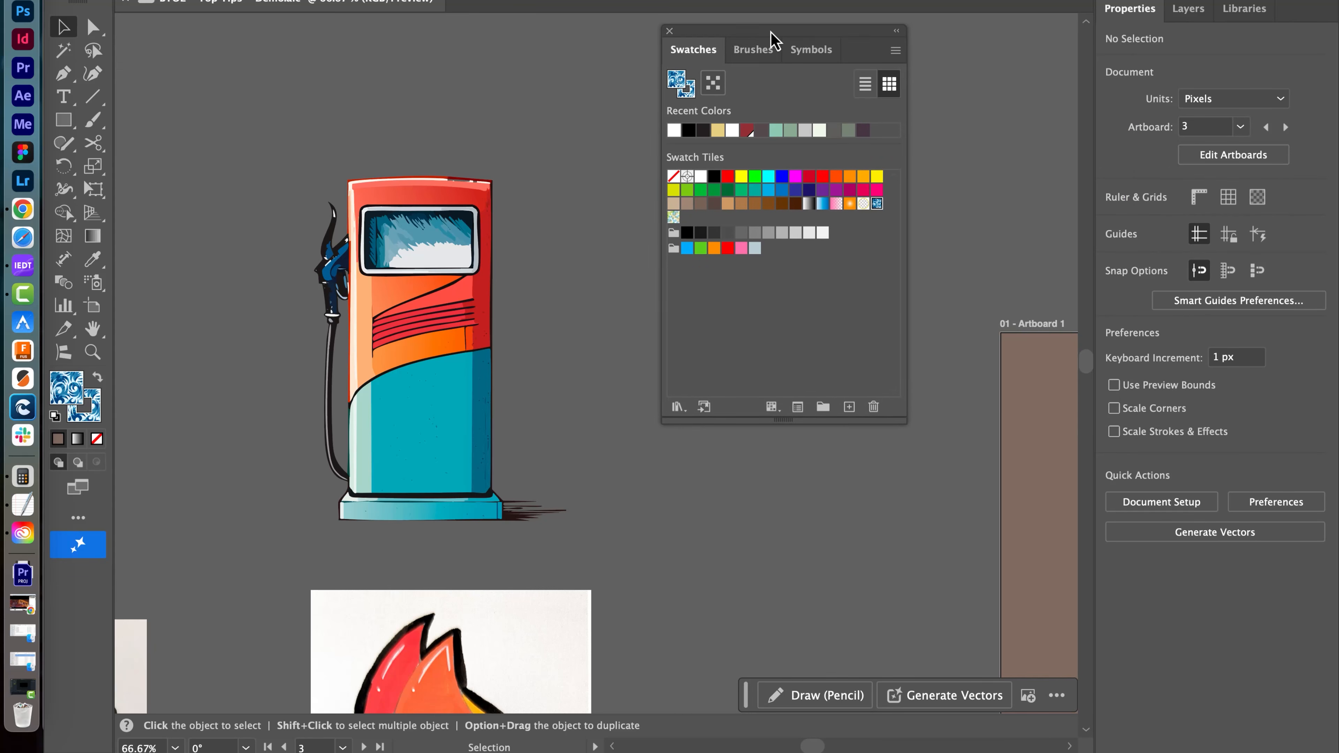
click(896, 53)
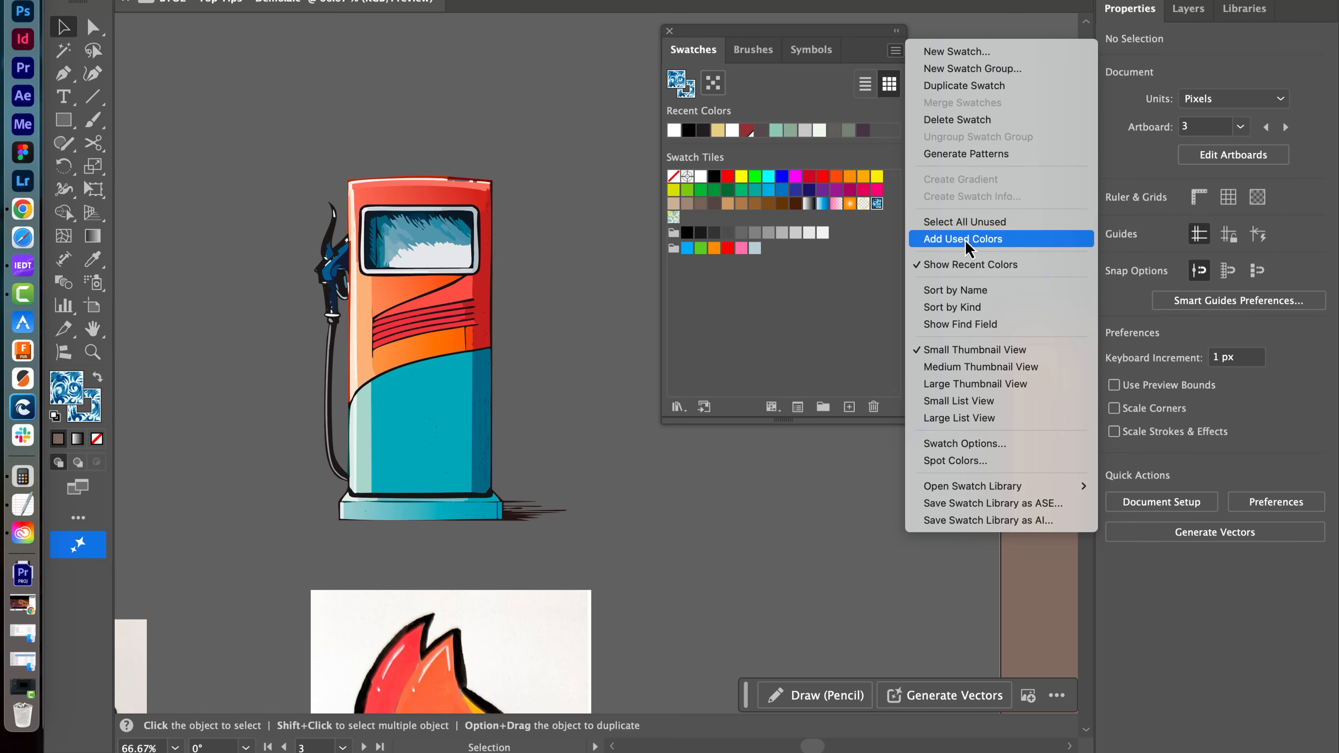
click(954, 222)
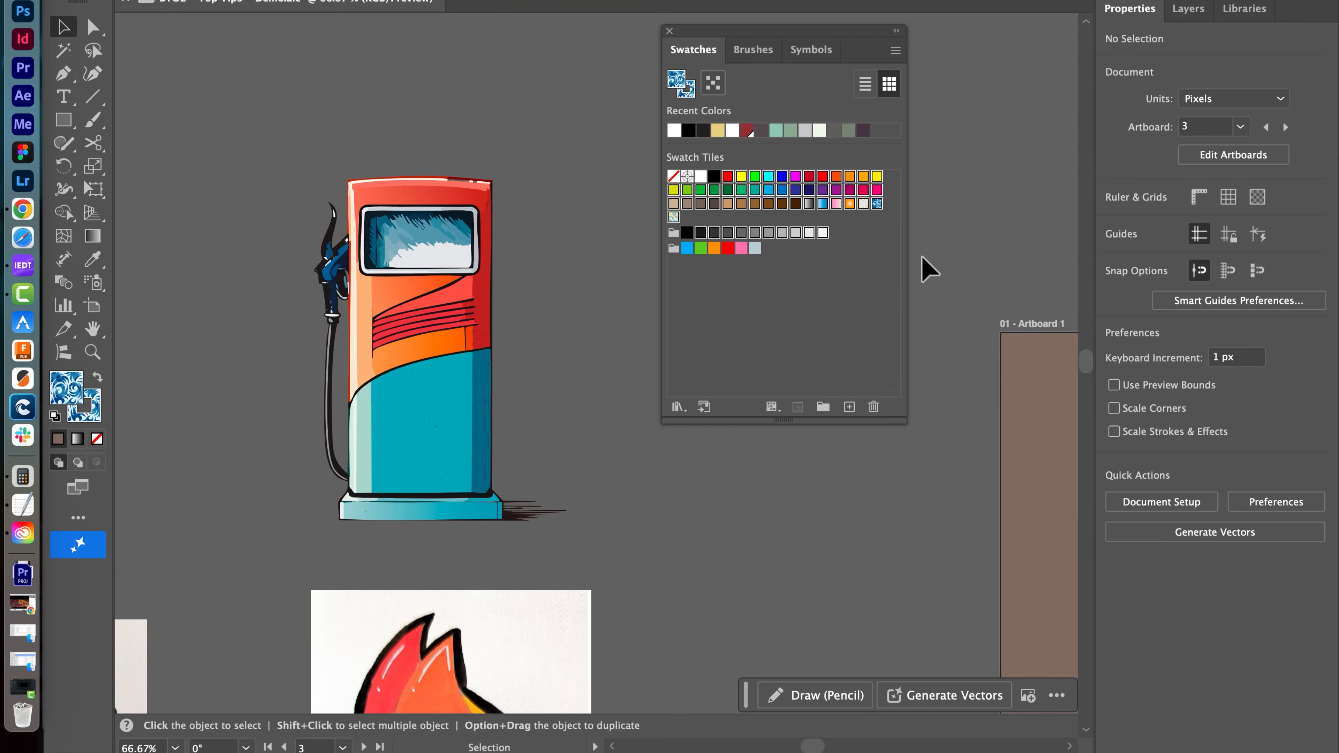
click(873, 406)
click(763, 368)
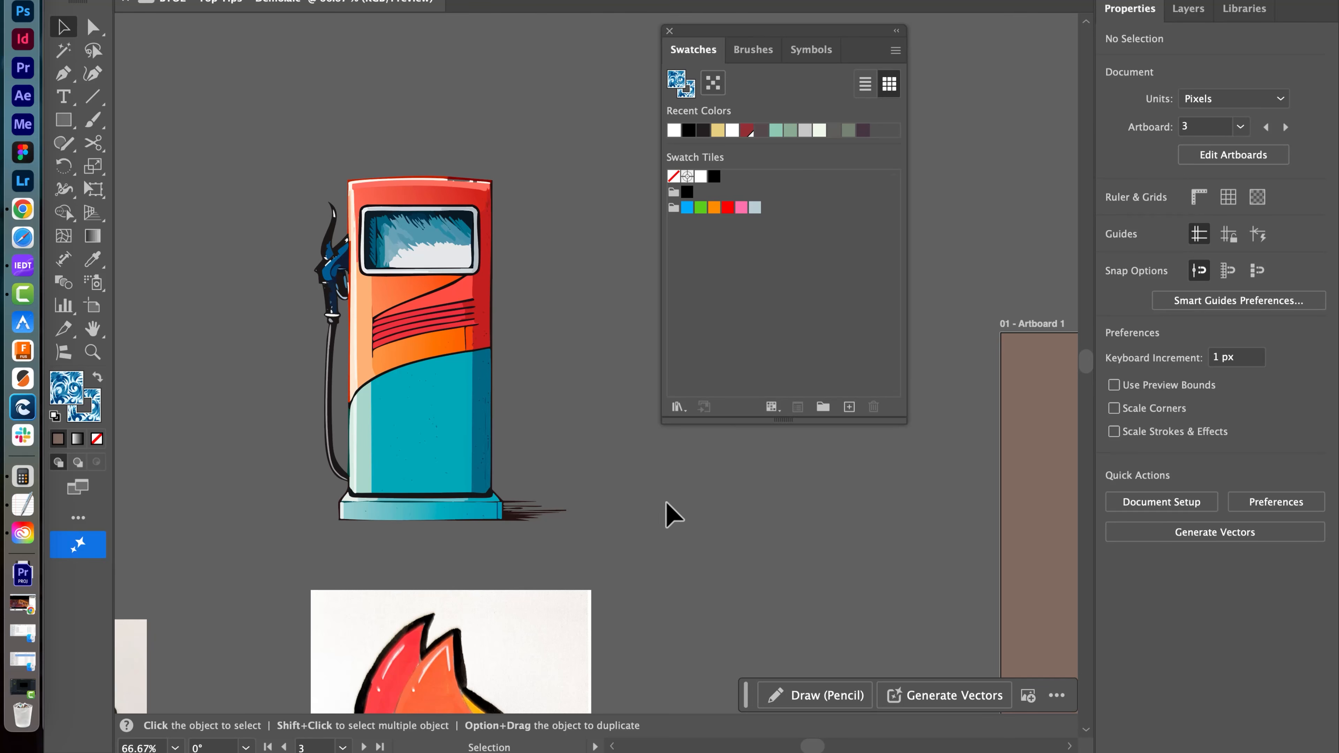
Step: Add the colours of the selected orange Karái Whenua artboard artwork to the swatches and save the document
scroll(663, 515, down, 5)
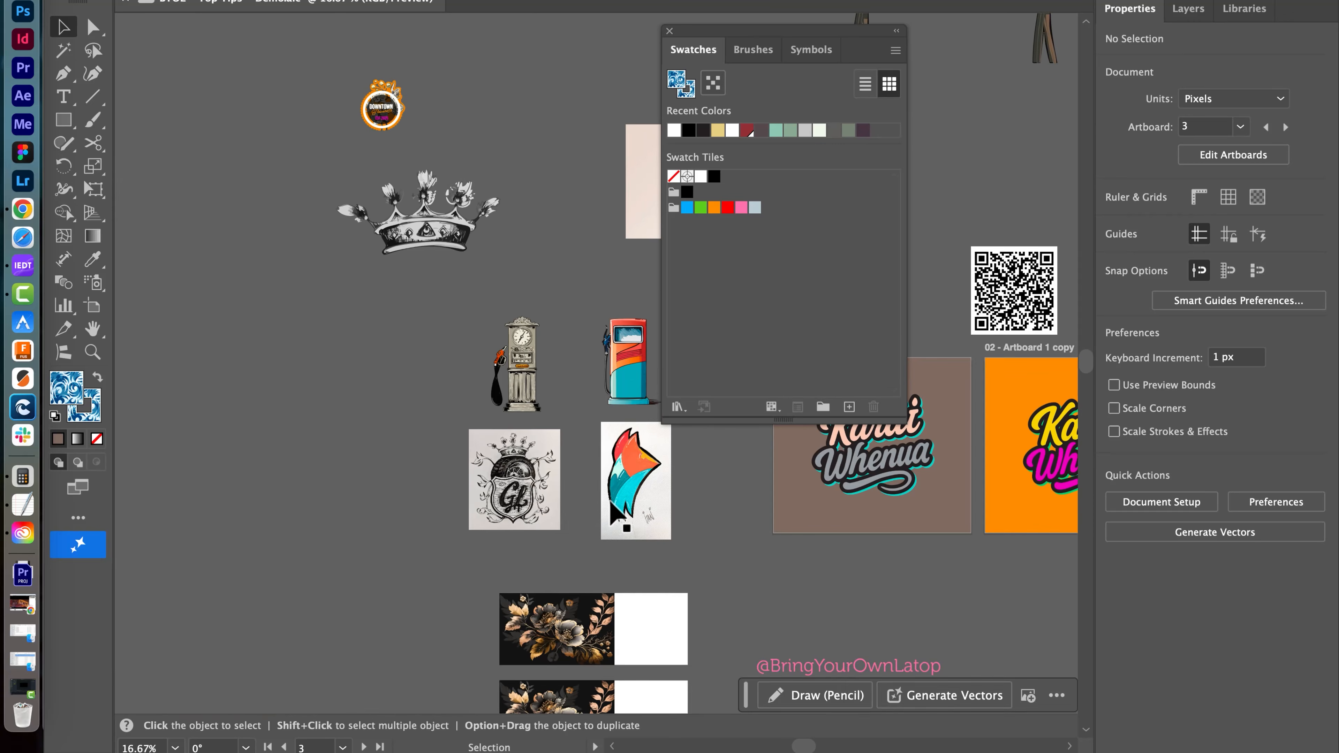
drag(1049, 495, 480, 424)
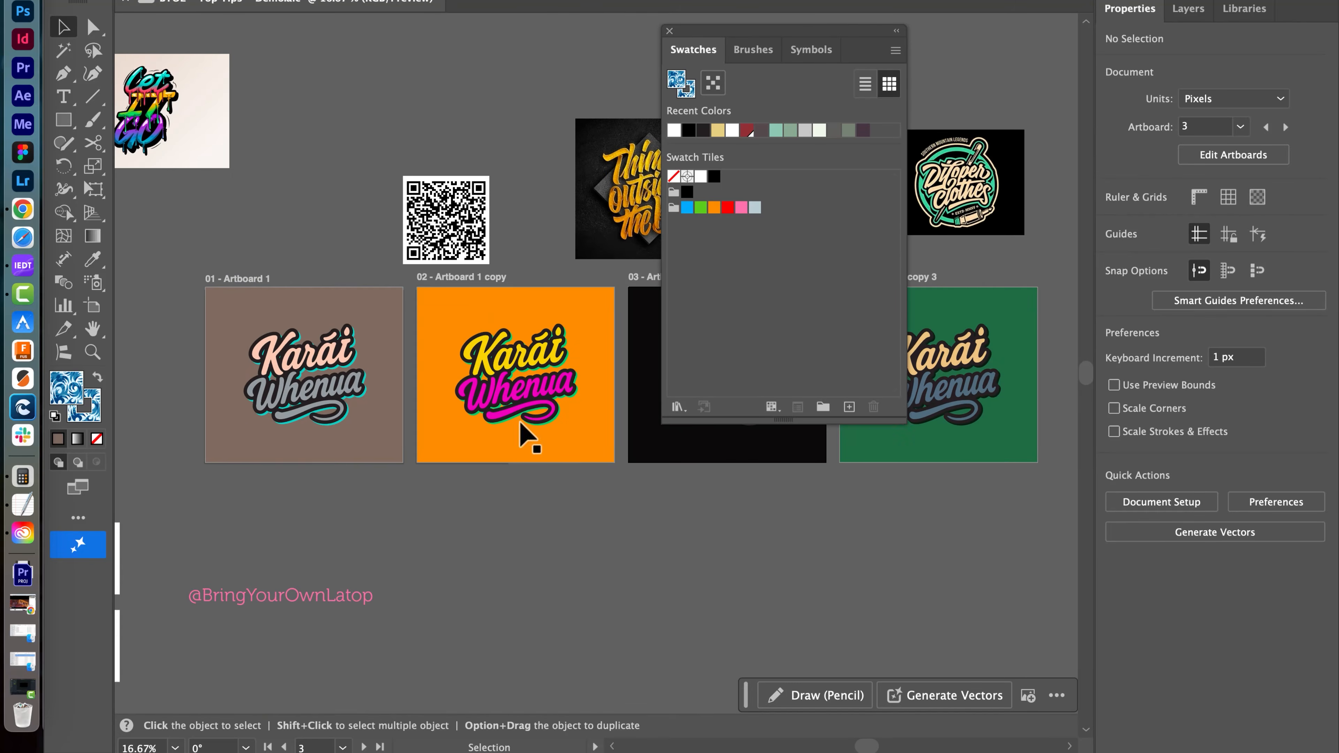
drag(733, 436, 793, 534)
scroll(528, 520, up, 2)
drag(543, 523, 478, 587)
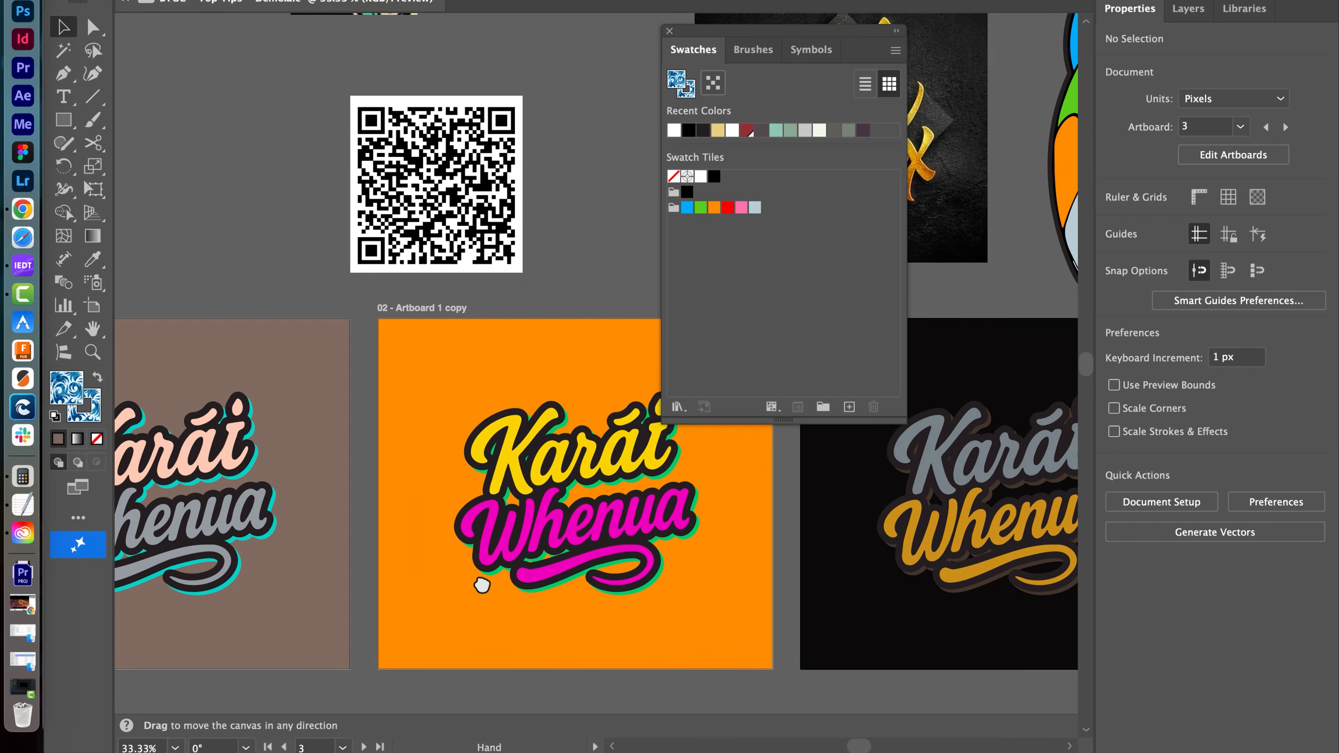
drag(355, 345, 668, 654)
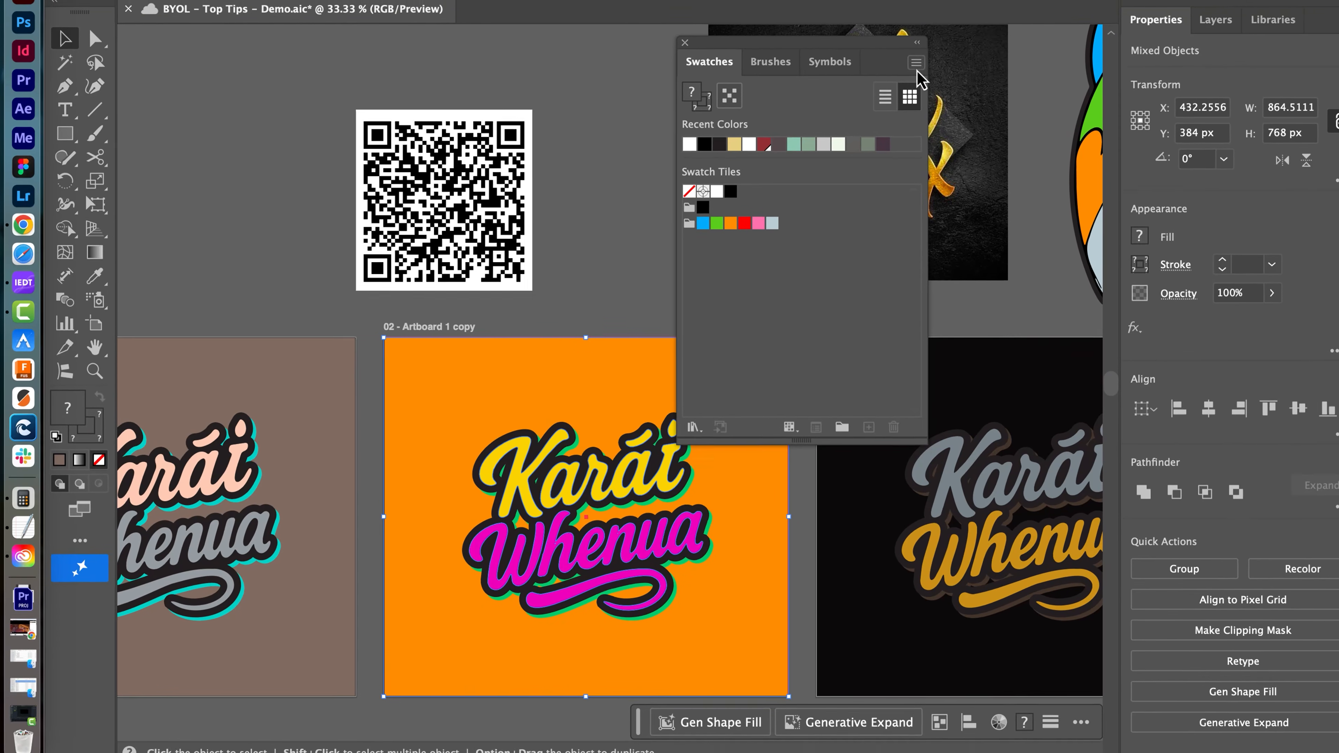
click(896, 51)
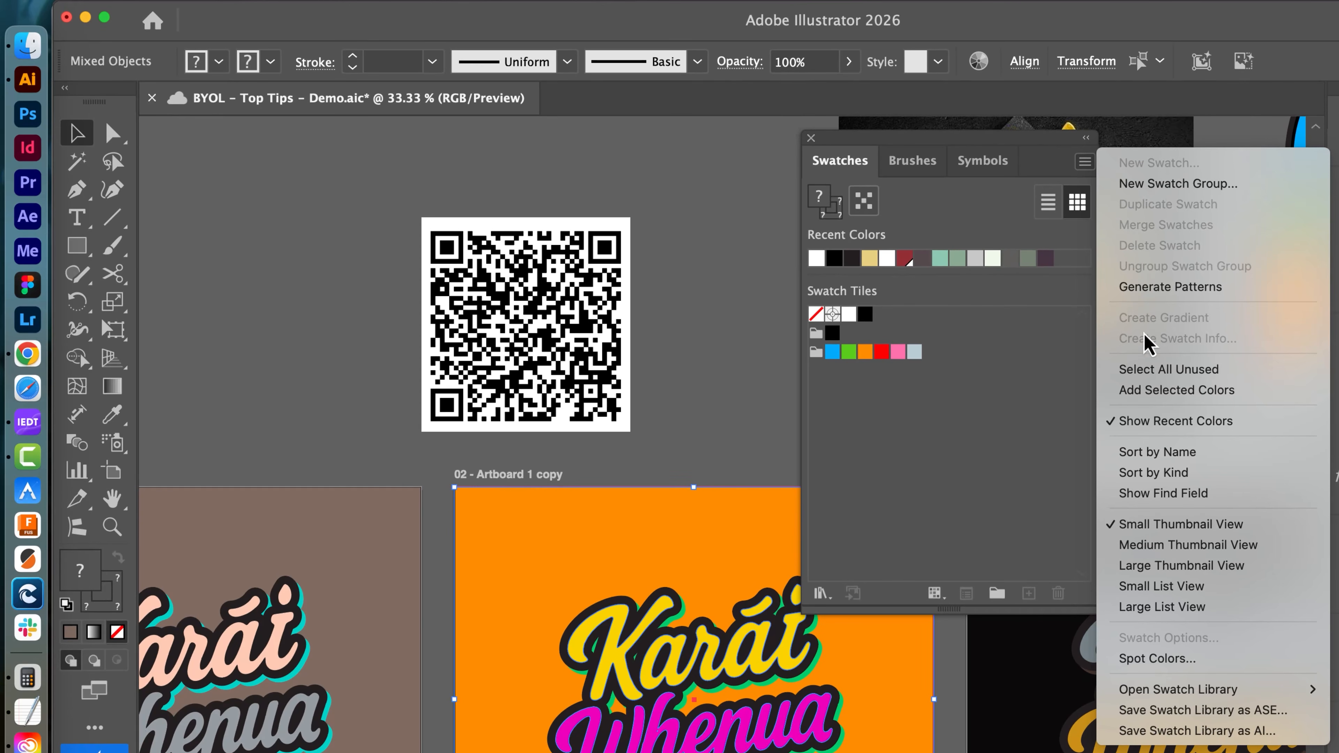
click(1158, 390)
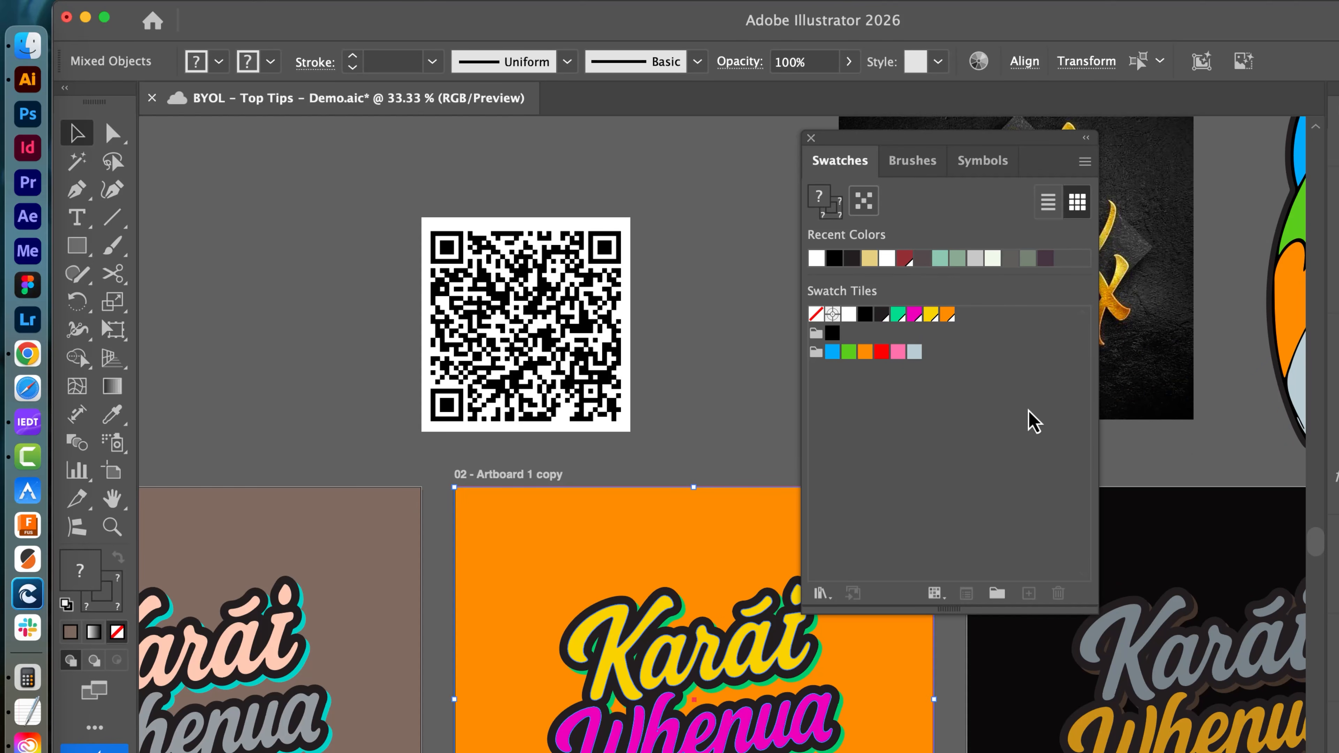
key(super+s)
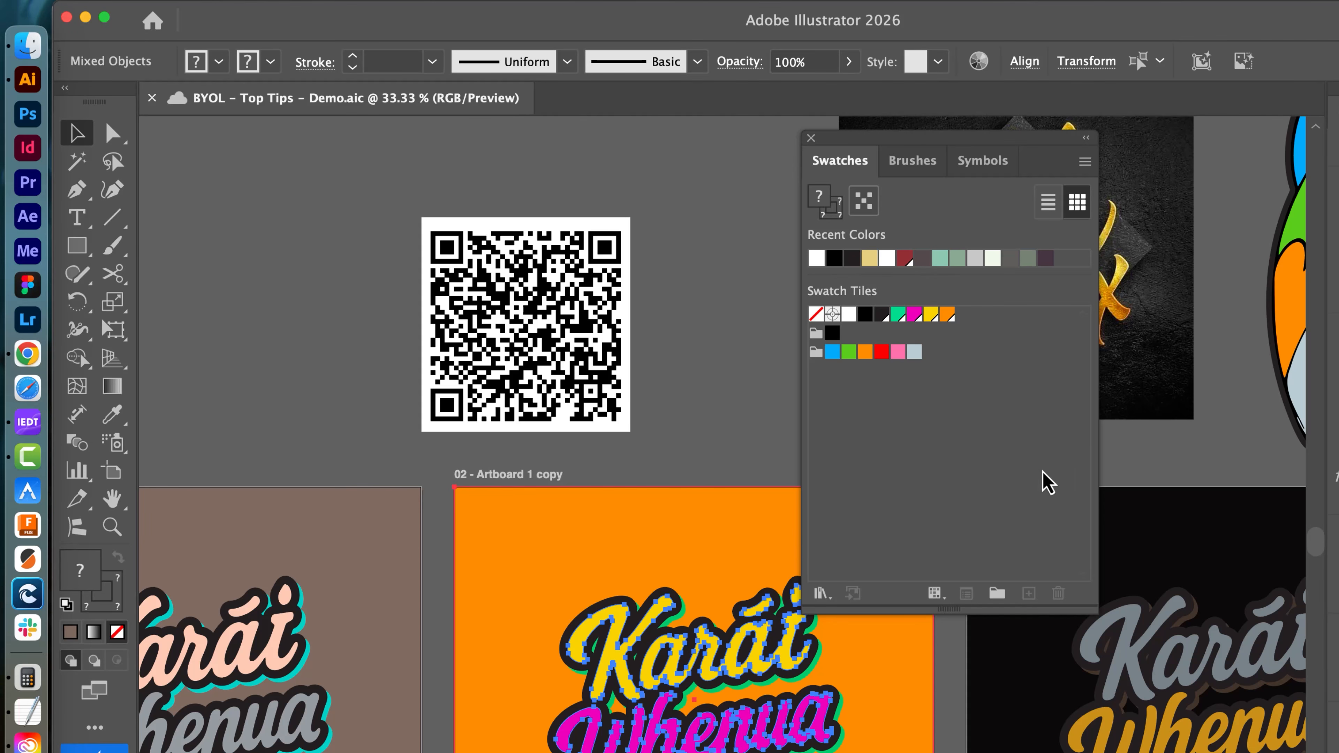
drag(649, 521, 290, 549)
drag(630, 658, 667, 383)
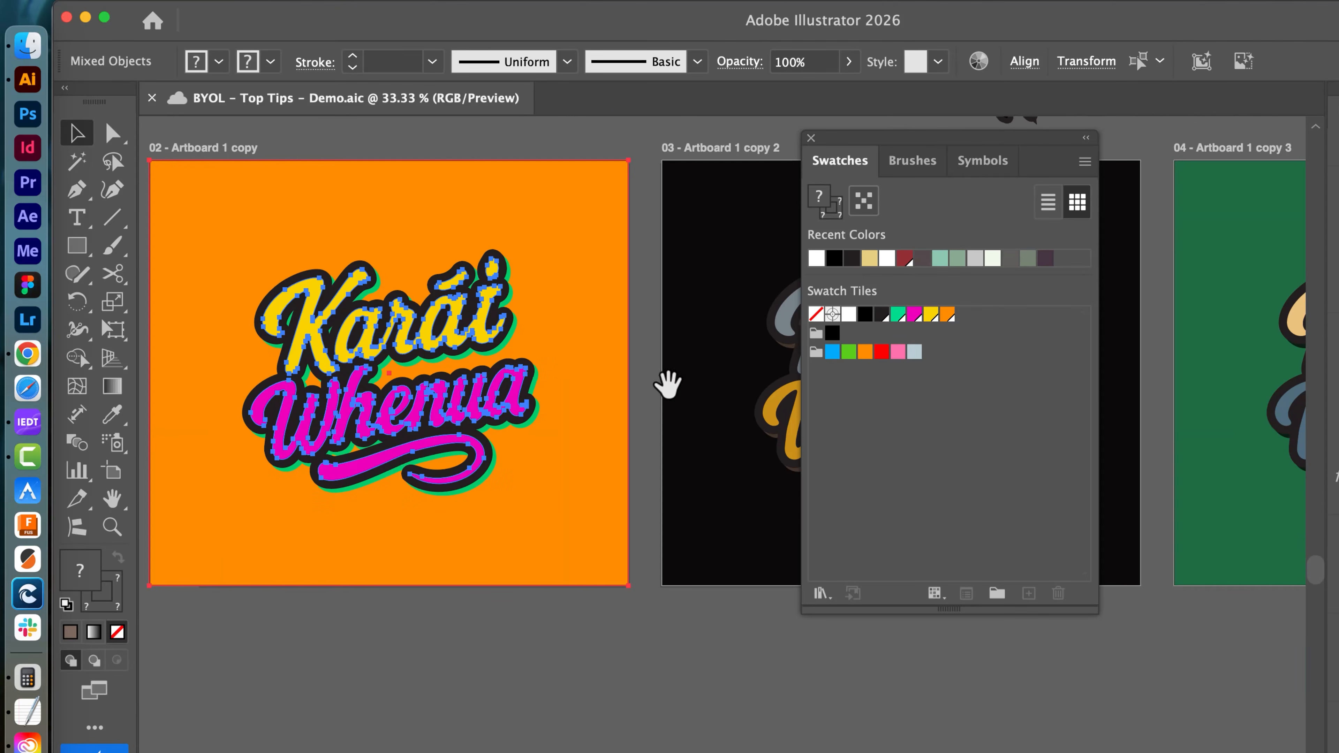
drag(543, 667, 523, 553)
click(831, 352)
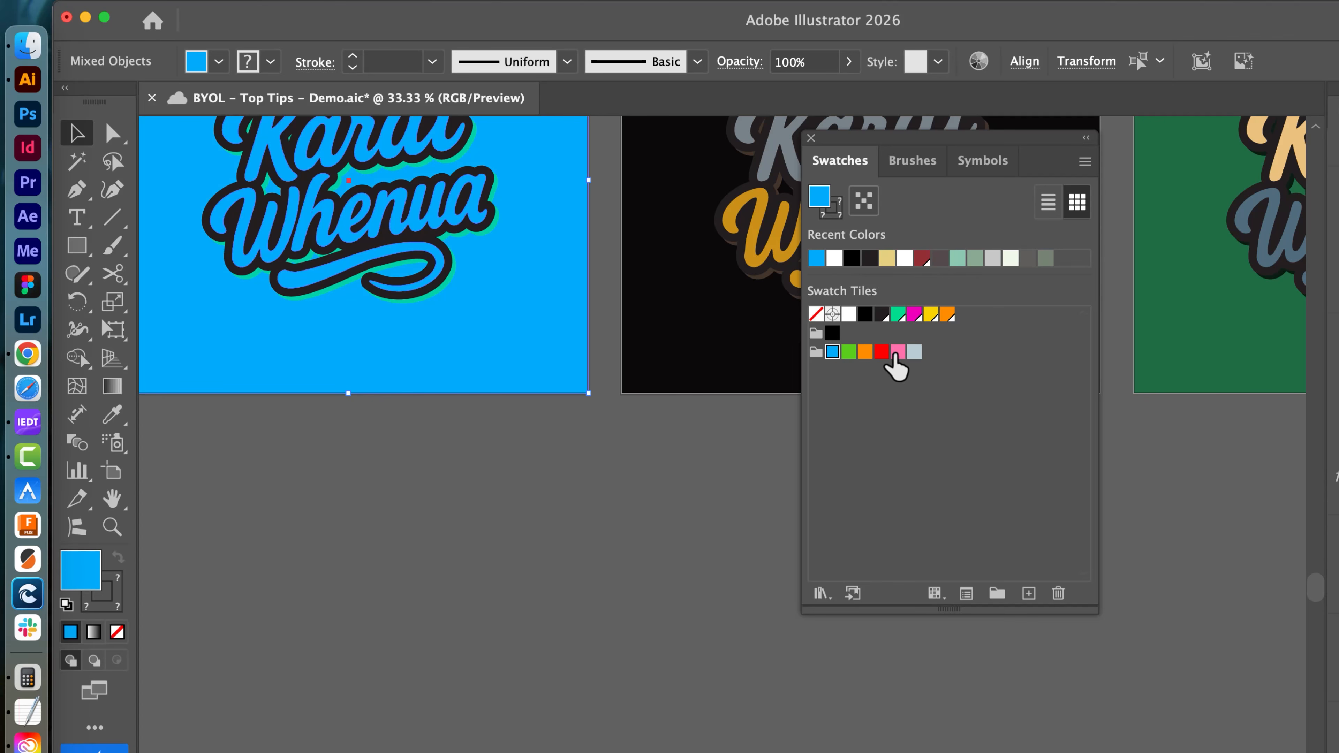
click(621, 517)
key(super+z)
key(super+z)
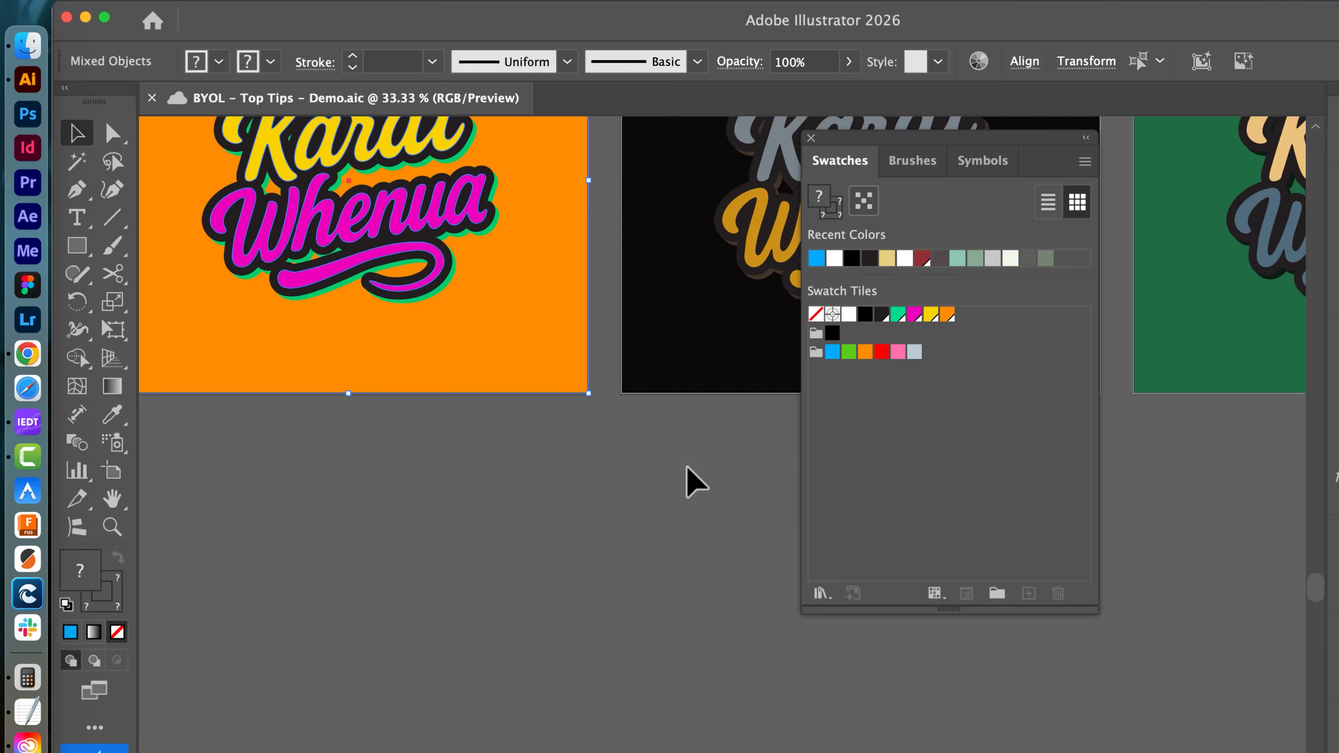
Step: With no artwork selected, create swatch info for the six-colour group, from blue to pale grey, in 1 row and 6 columns of 100 px swatches
click(620, 514)
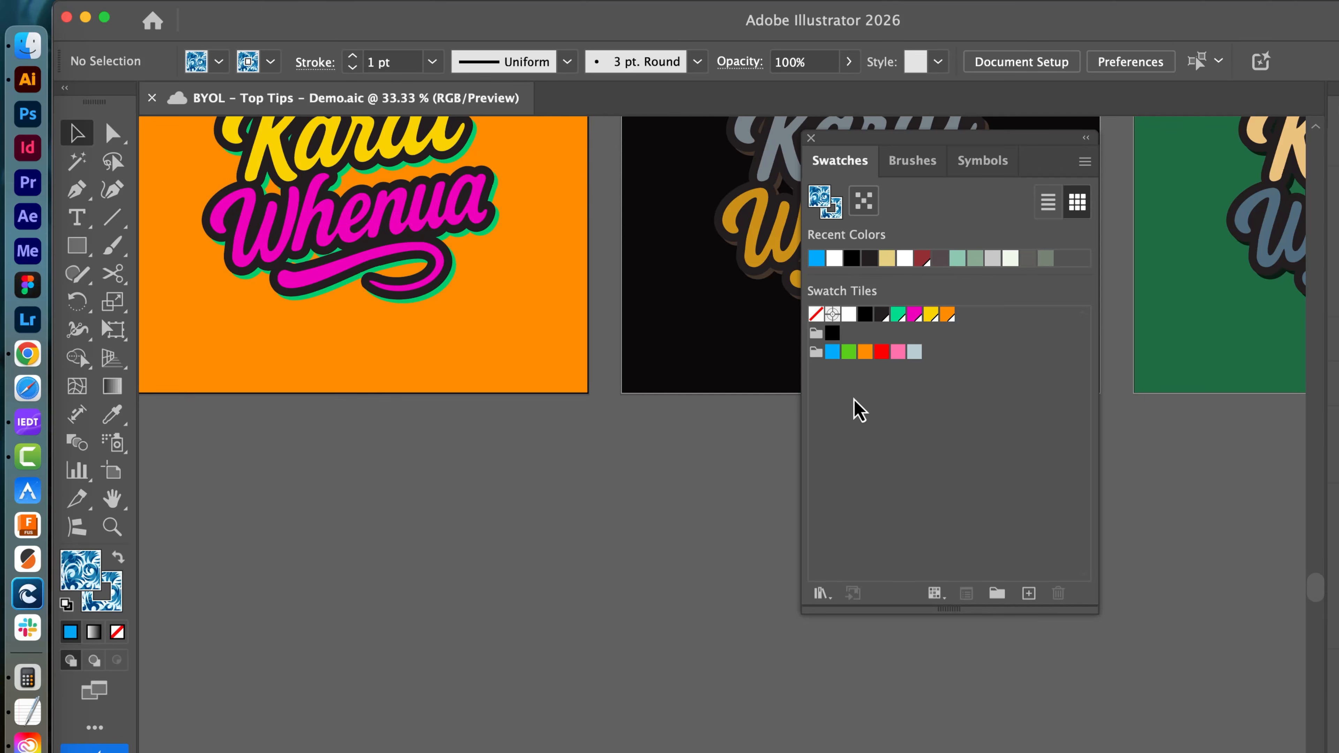
click(833, 353)
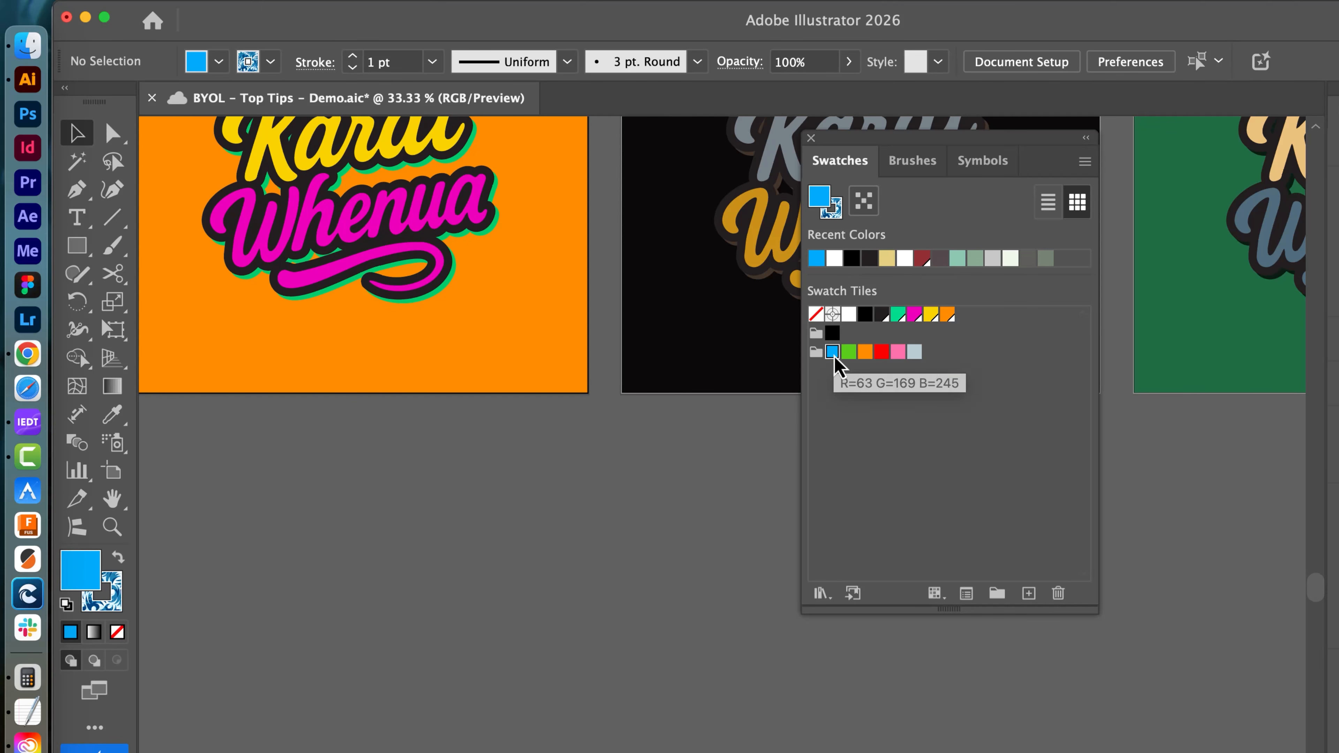
click(916, 352)
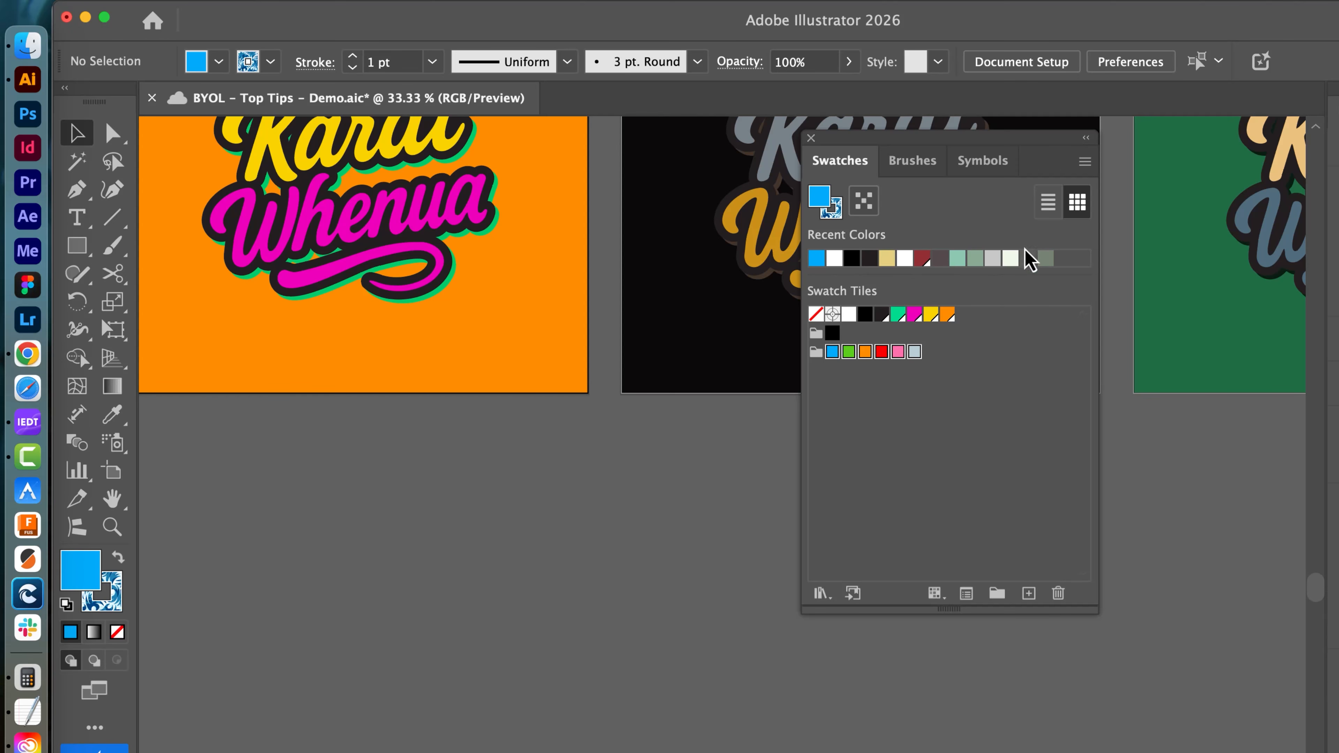
click(1085, 162)
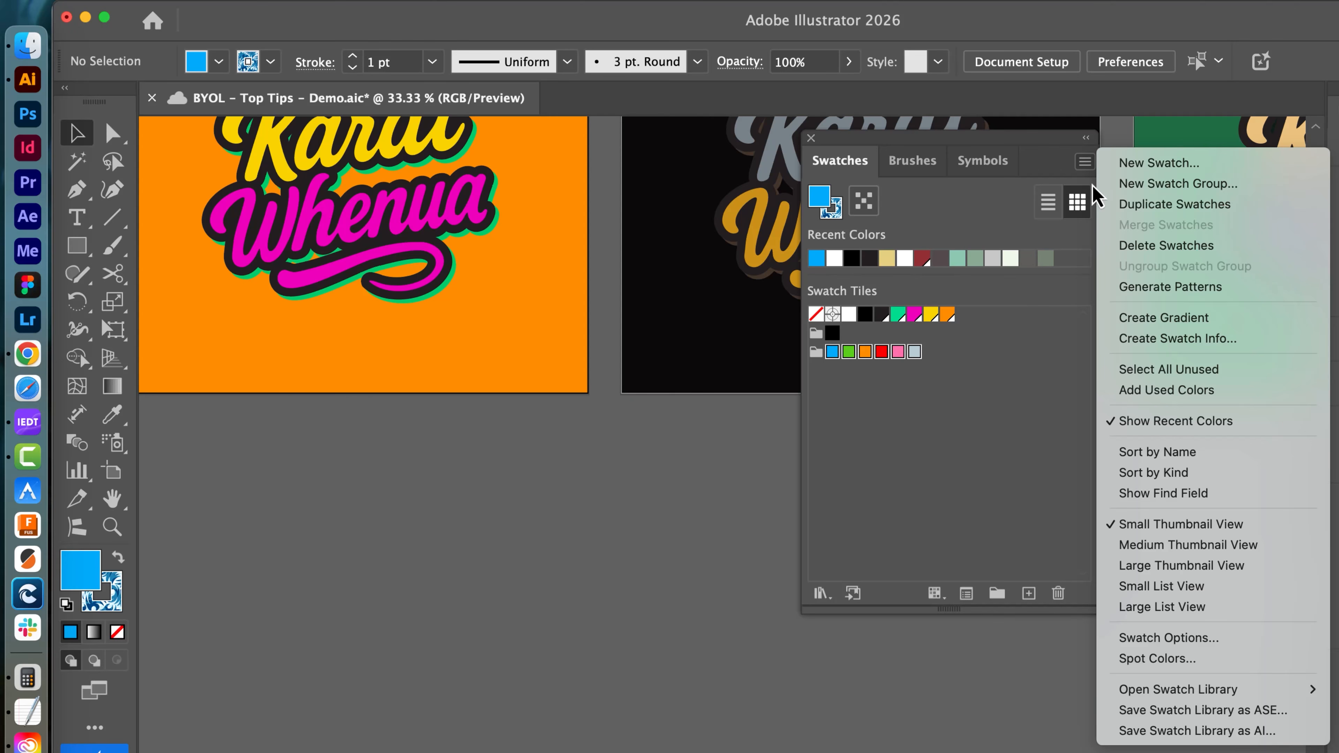
click(1167, 339)
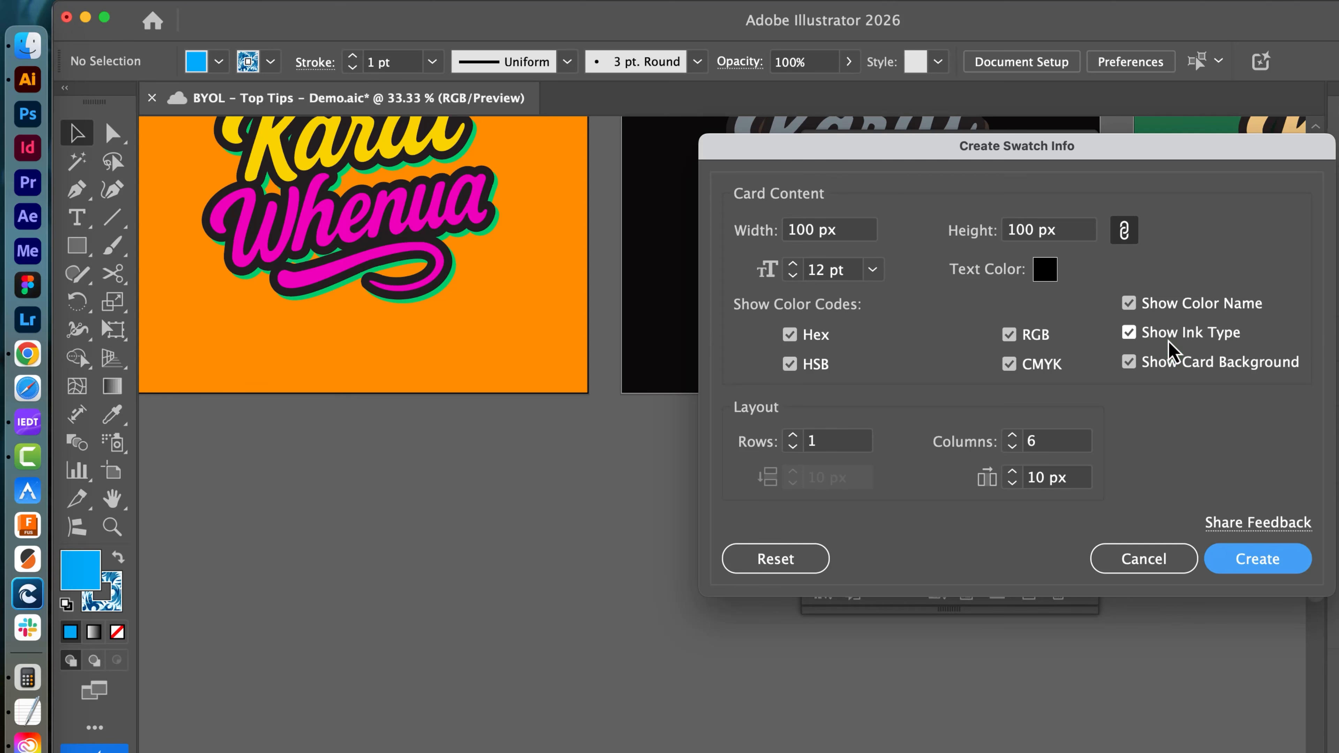
click(1256, 566)
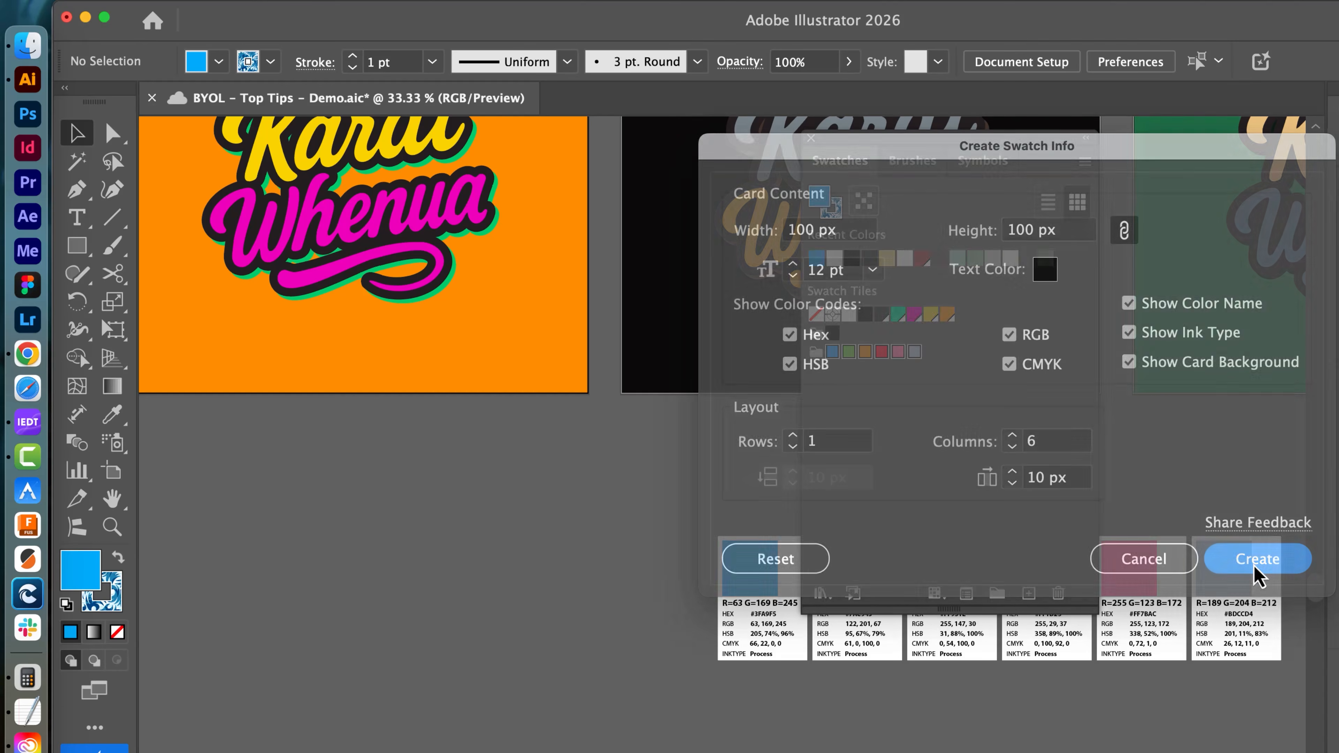
Step: Close the swatches and bring all six swatch info cards into view
scroll(942, 665, up, 2)
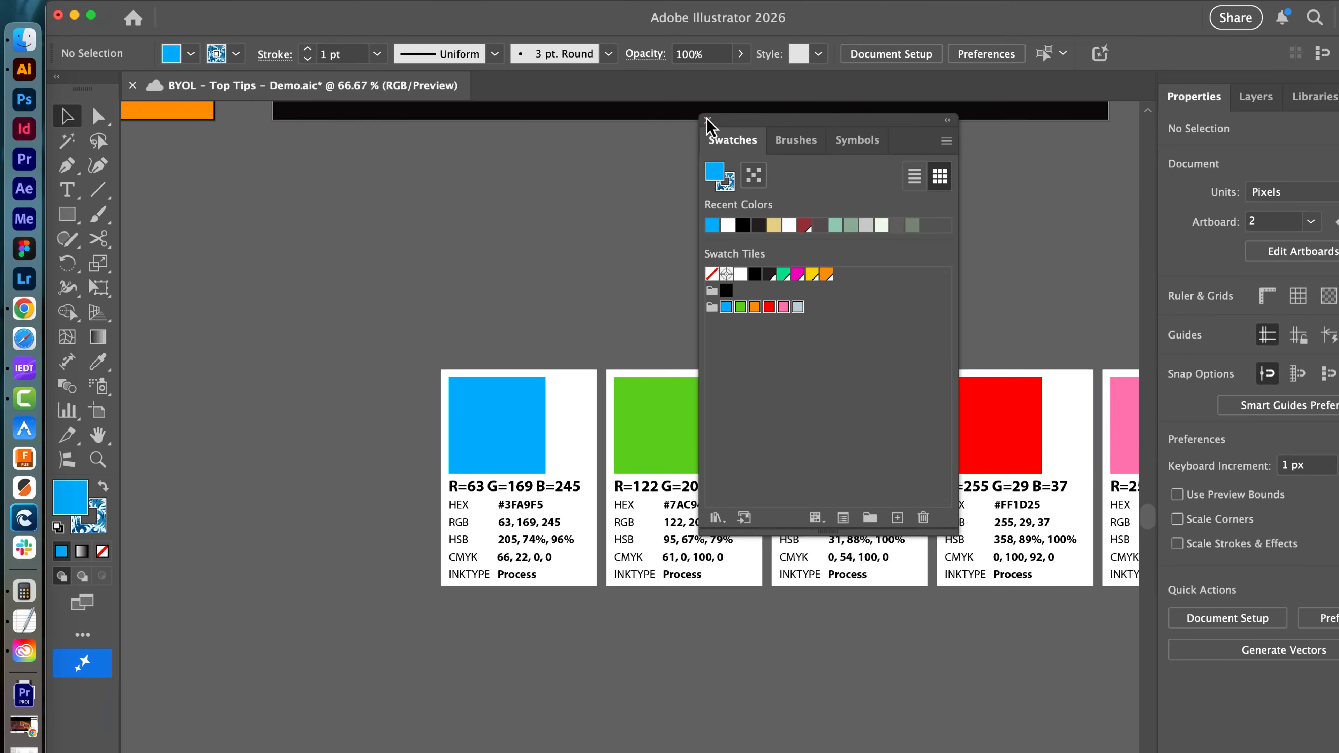
click(806, 137)
drag(1051, 288, 778, 314)
scroll(696, 299, down, 1)
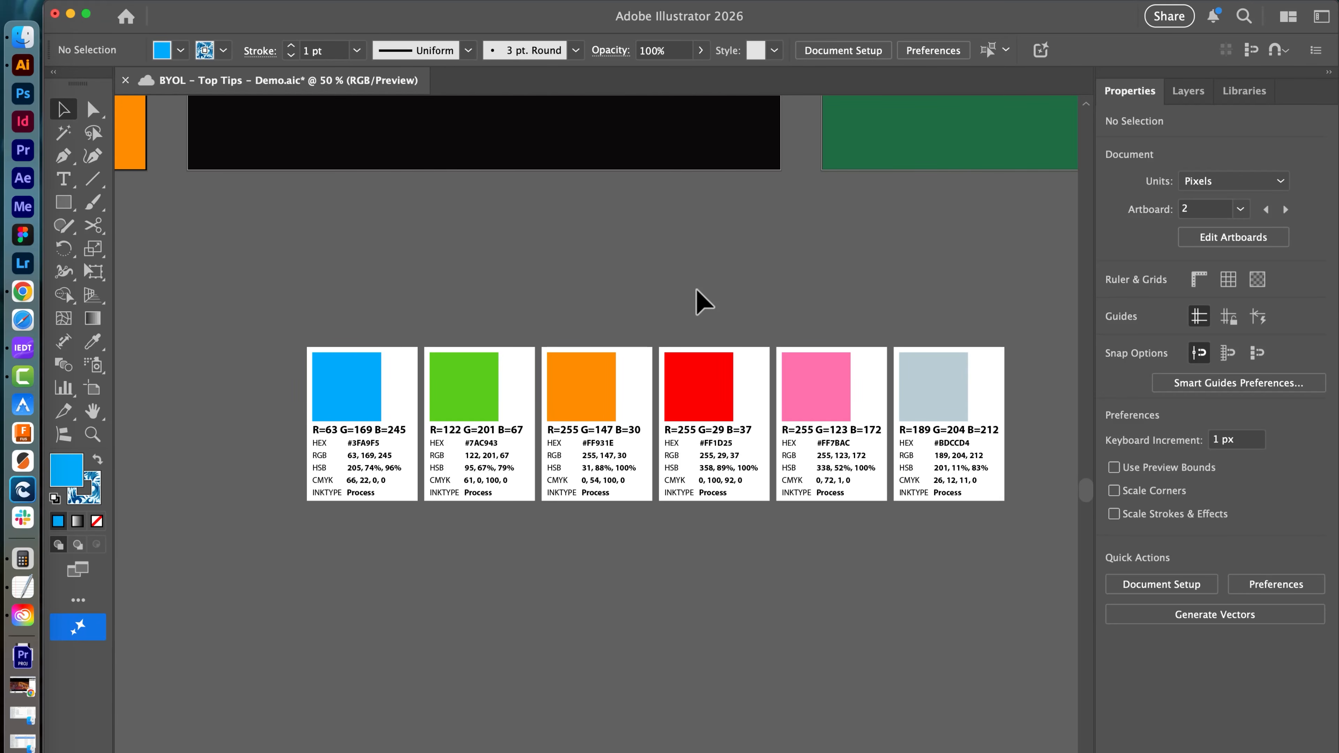
Step: Rearrange the swatch info cards into 2 rows of three
click(607, 365)
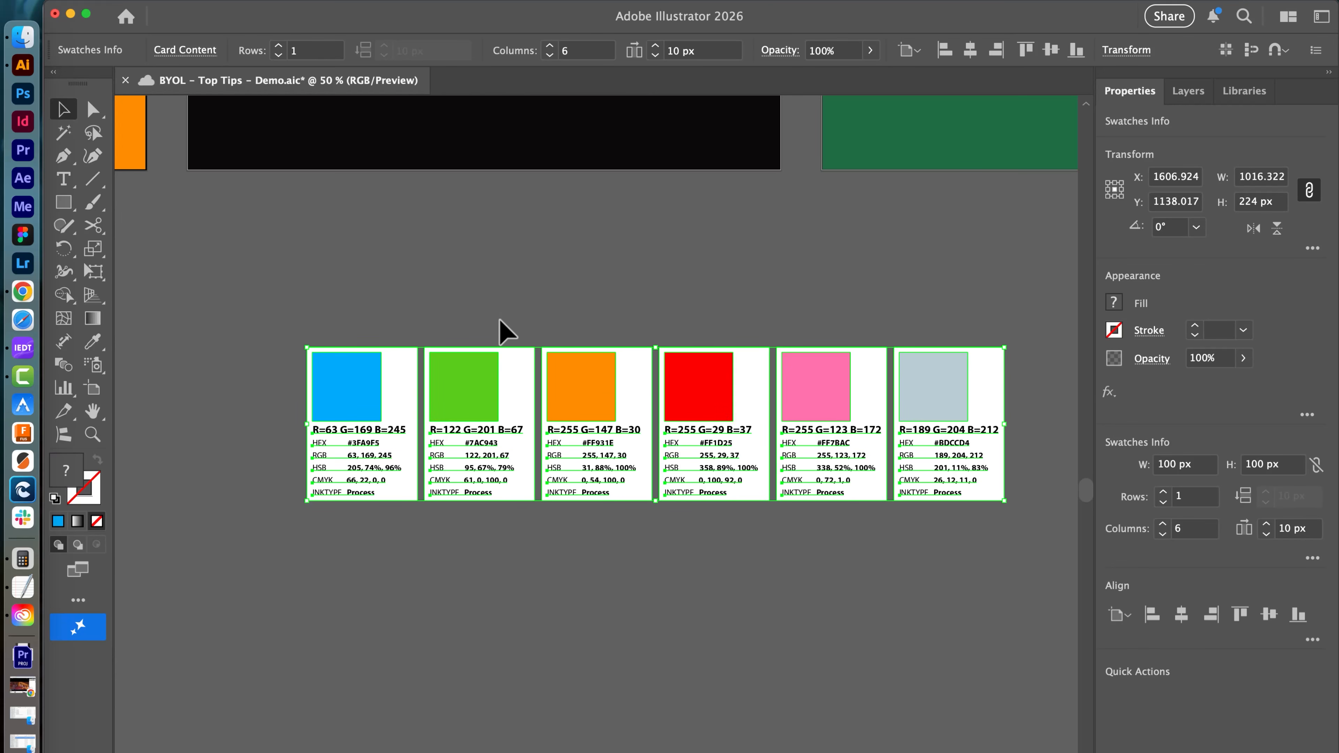
scroll(538, 464, up, 4)
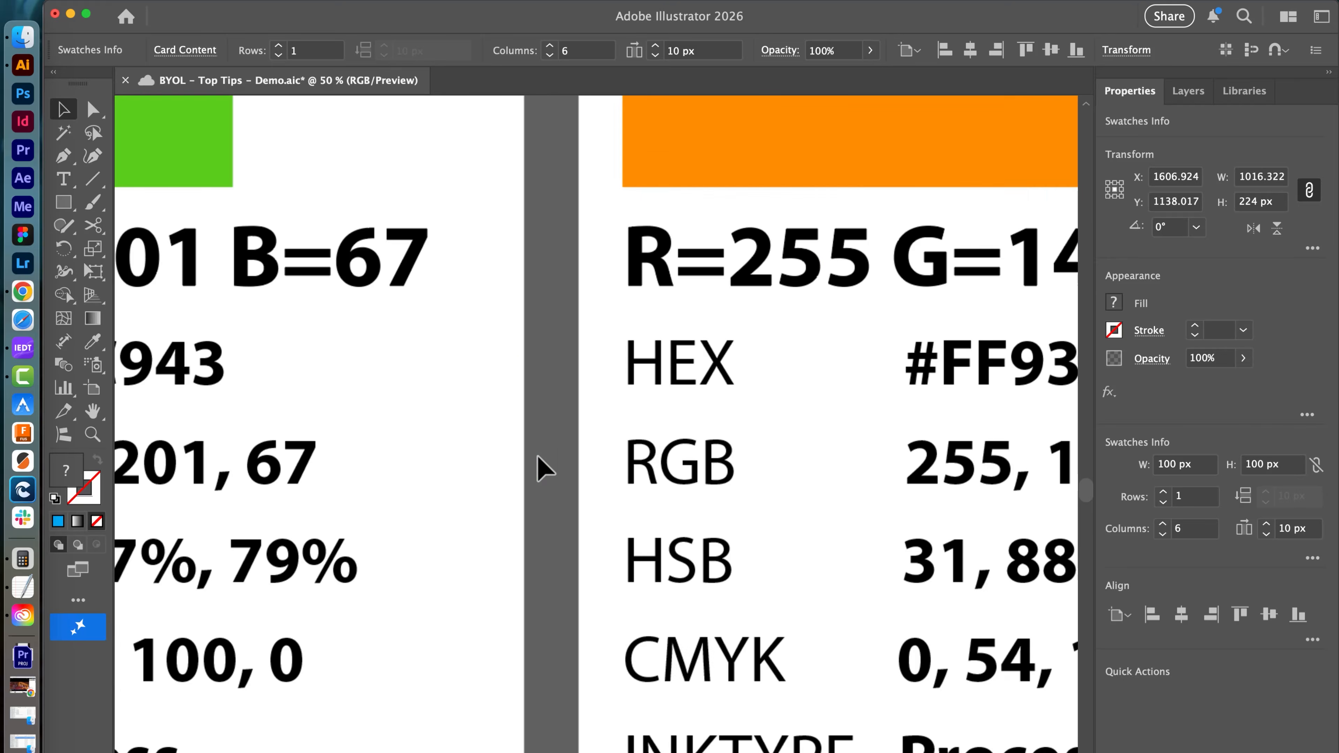
scroll(727, 464, down, 3)
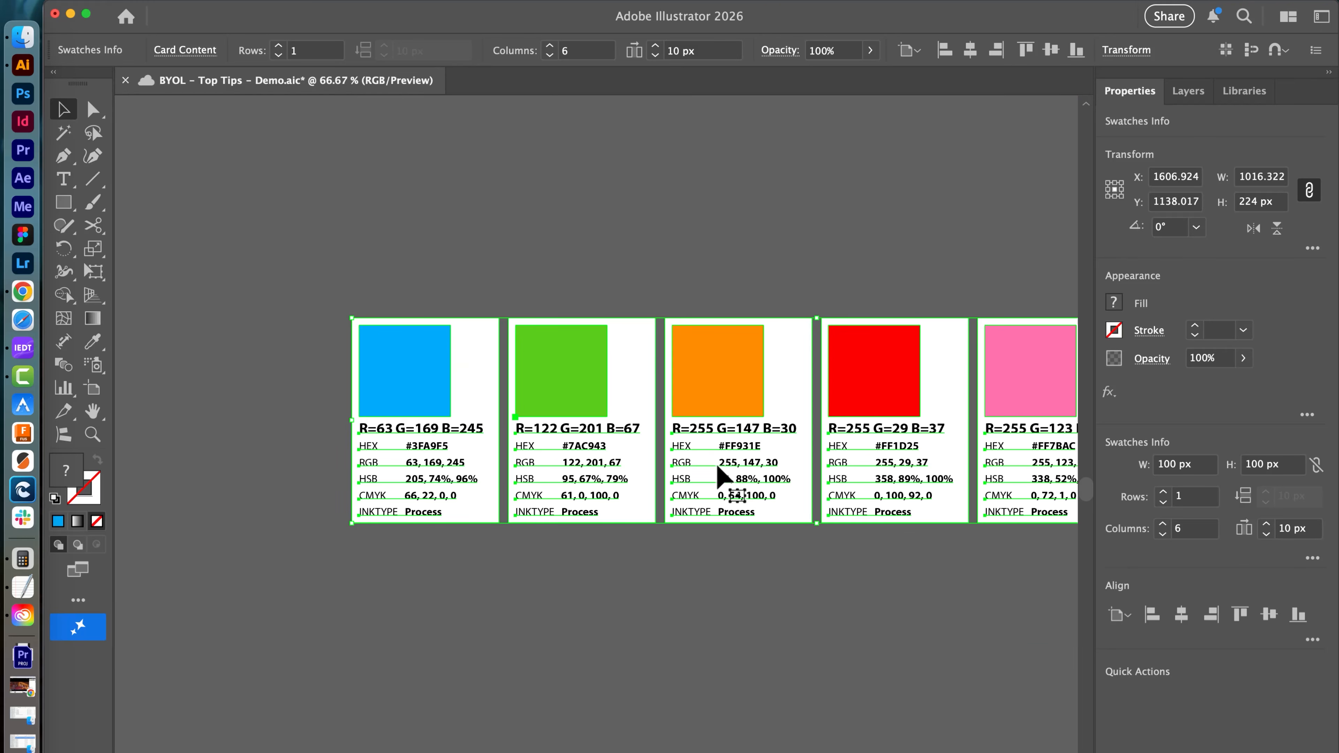
drag(726, 464, 622, 446)
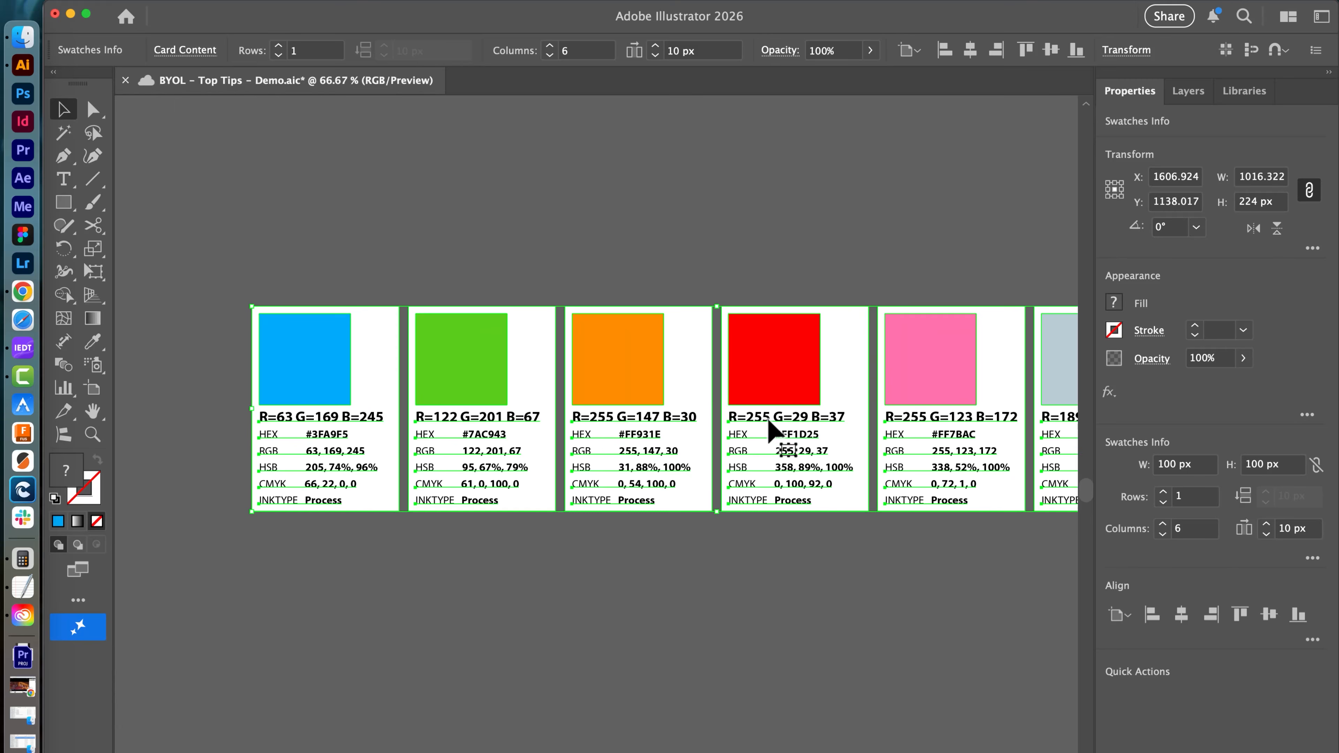
click(1163, 493)
Step: Hide the HSB codes, colour name and ink type on the swatch info cards, and deselect them
click(1313, 558)
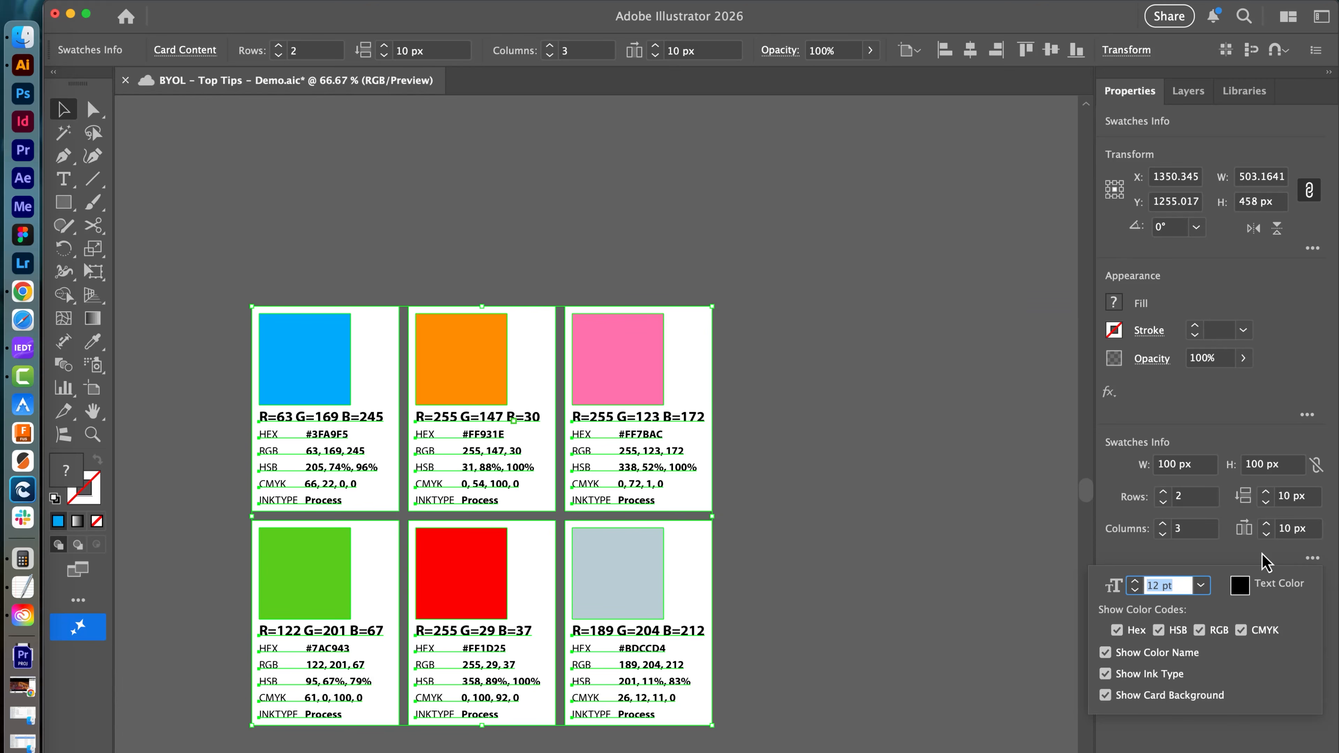
click(1159, 630)
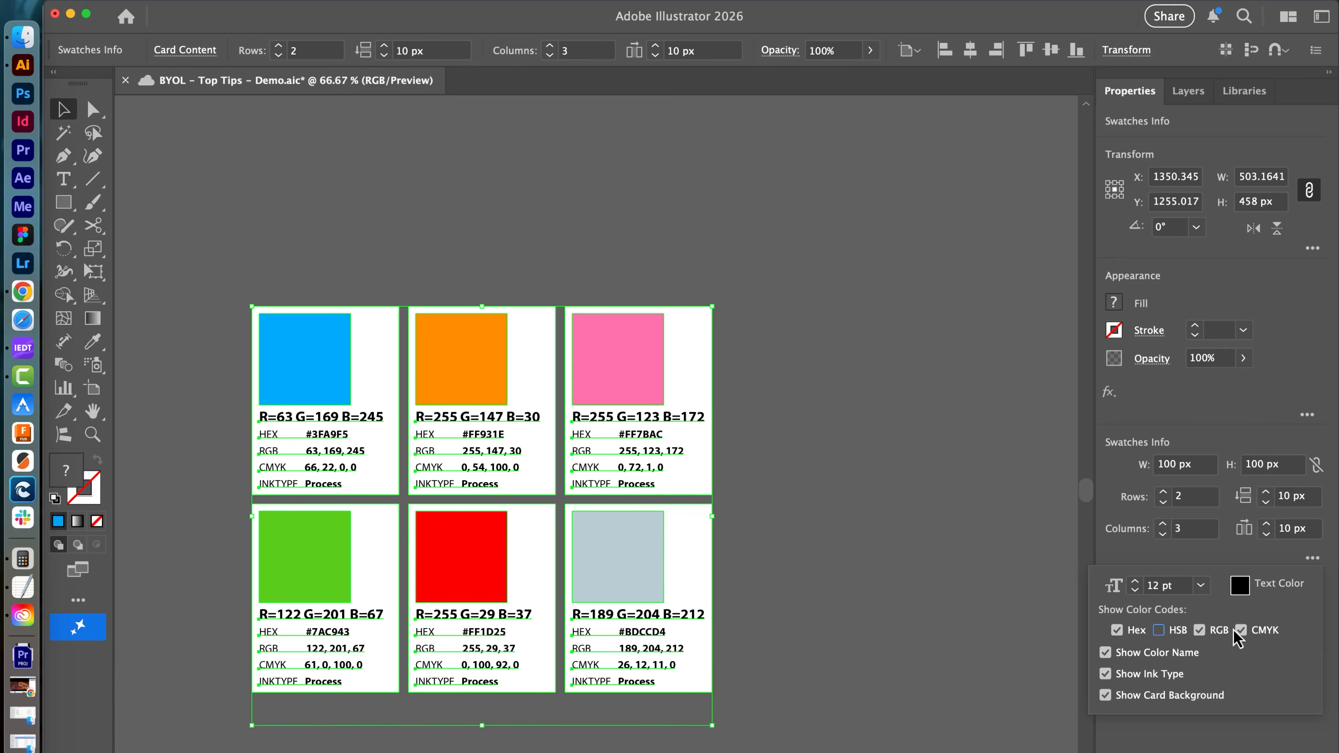
click(1106, 652)
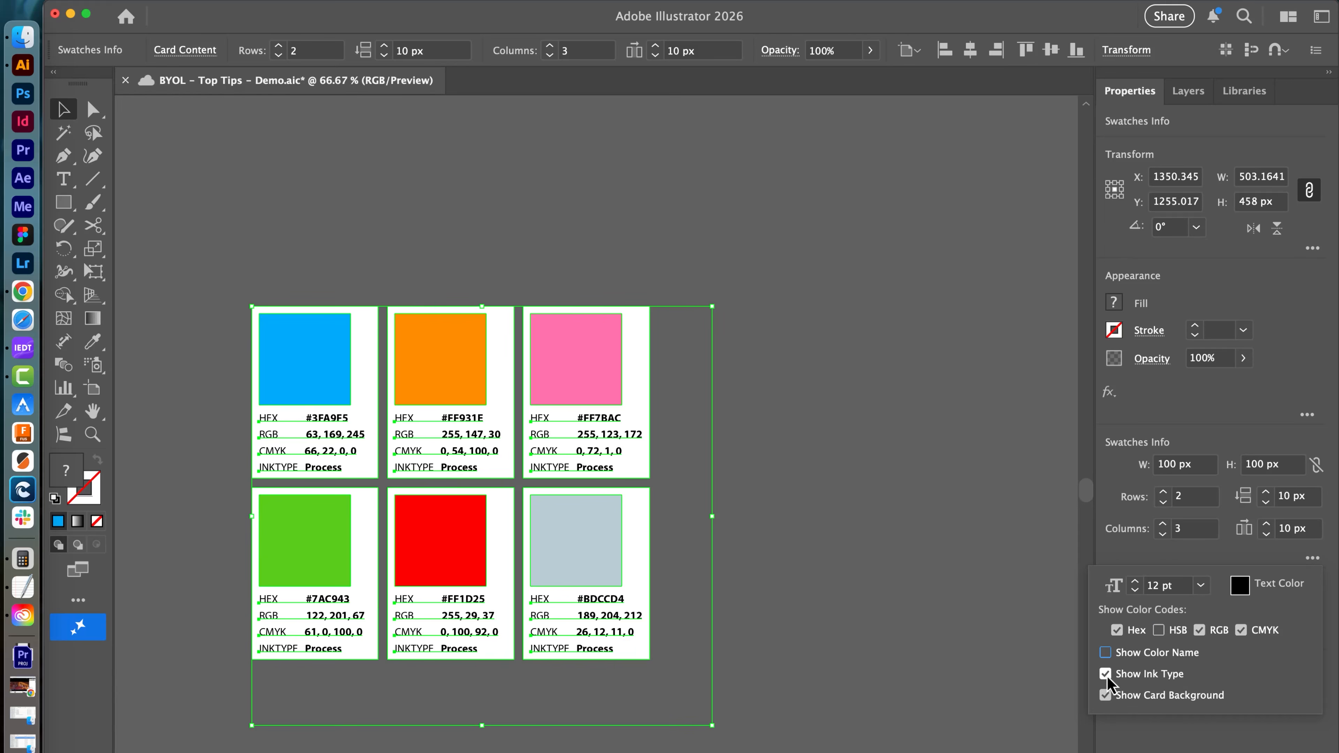
click(1105, 674)
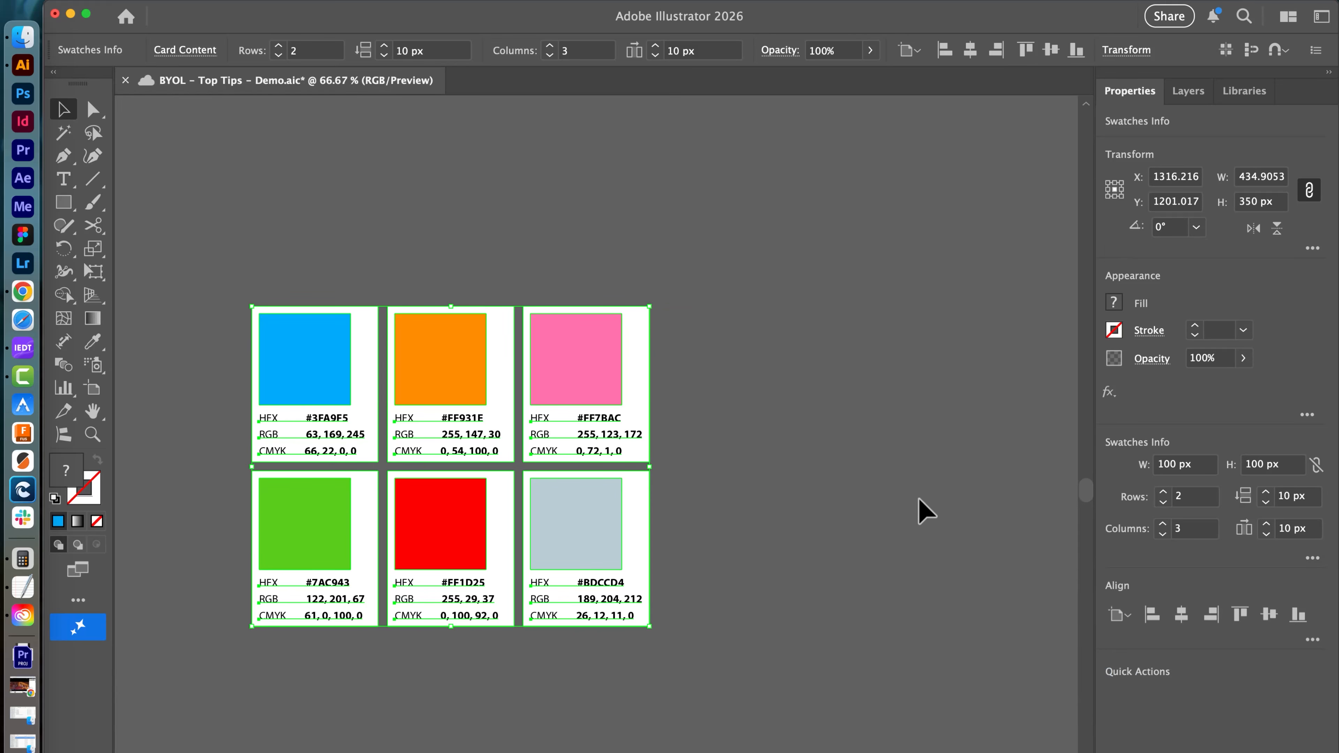
click(861, 511)
Step: Set the text on all six swatch info cards to the font Museo Sans Rounded 300
click(406, 13)
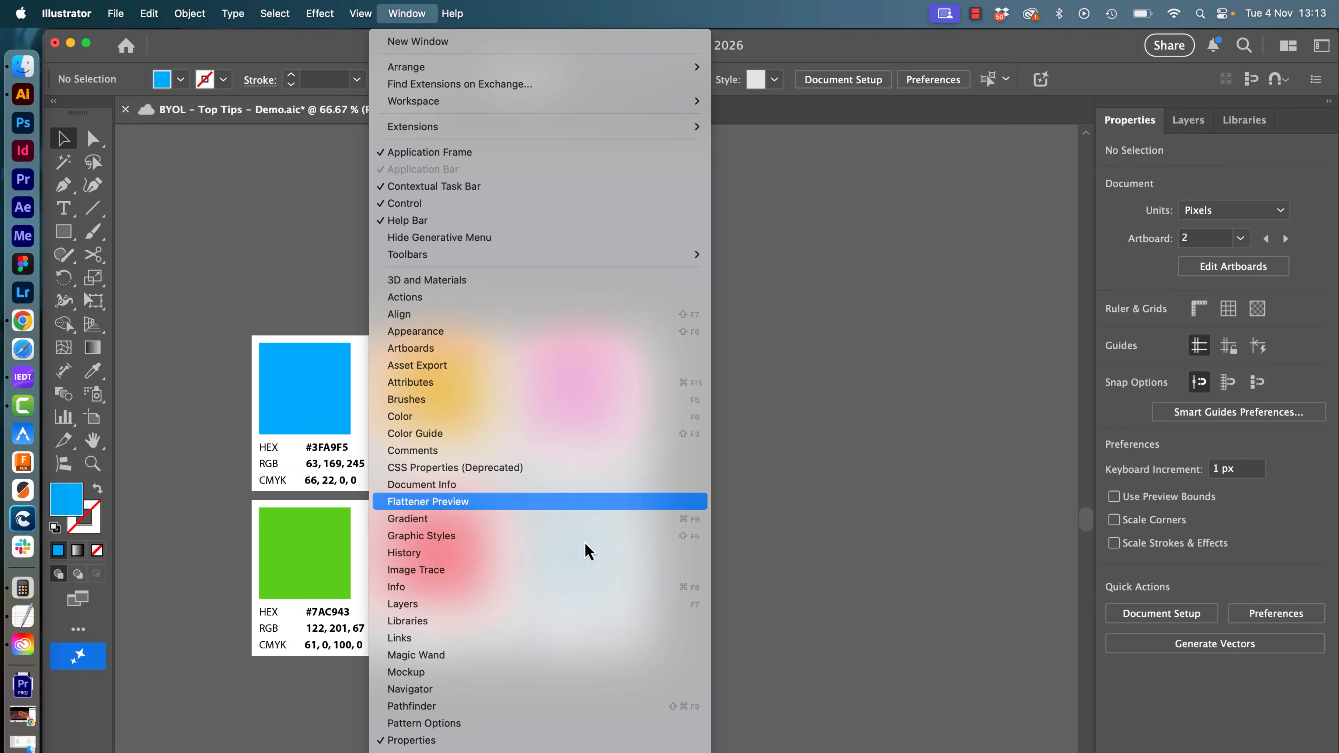
scroll(569, 633, up, 5)
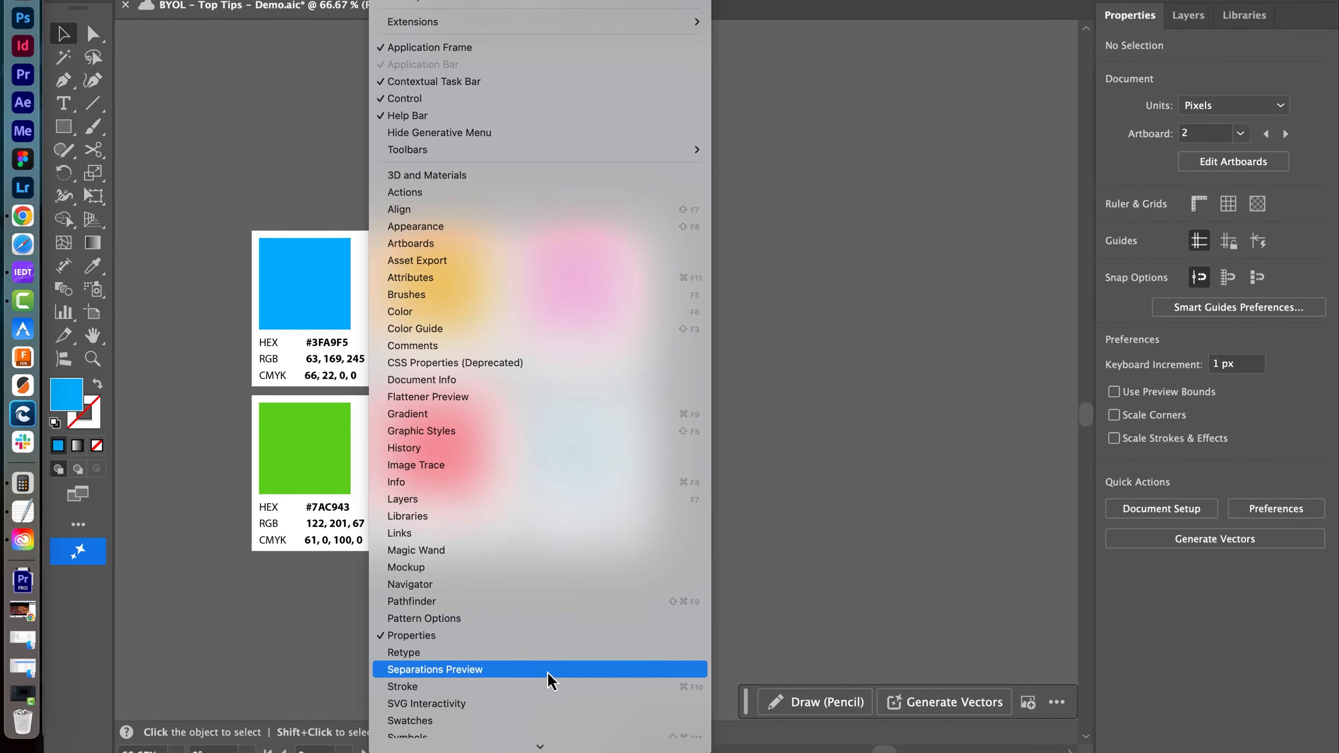
scroll(527, 746, down, 3)
mouse_move(523, 657)
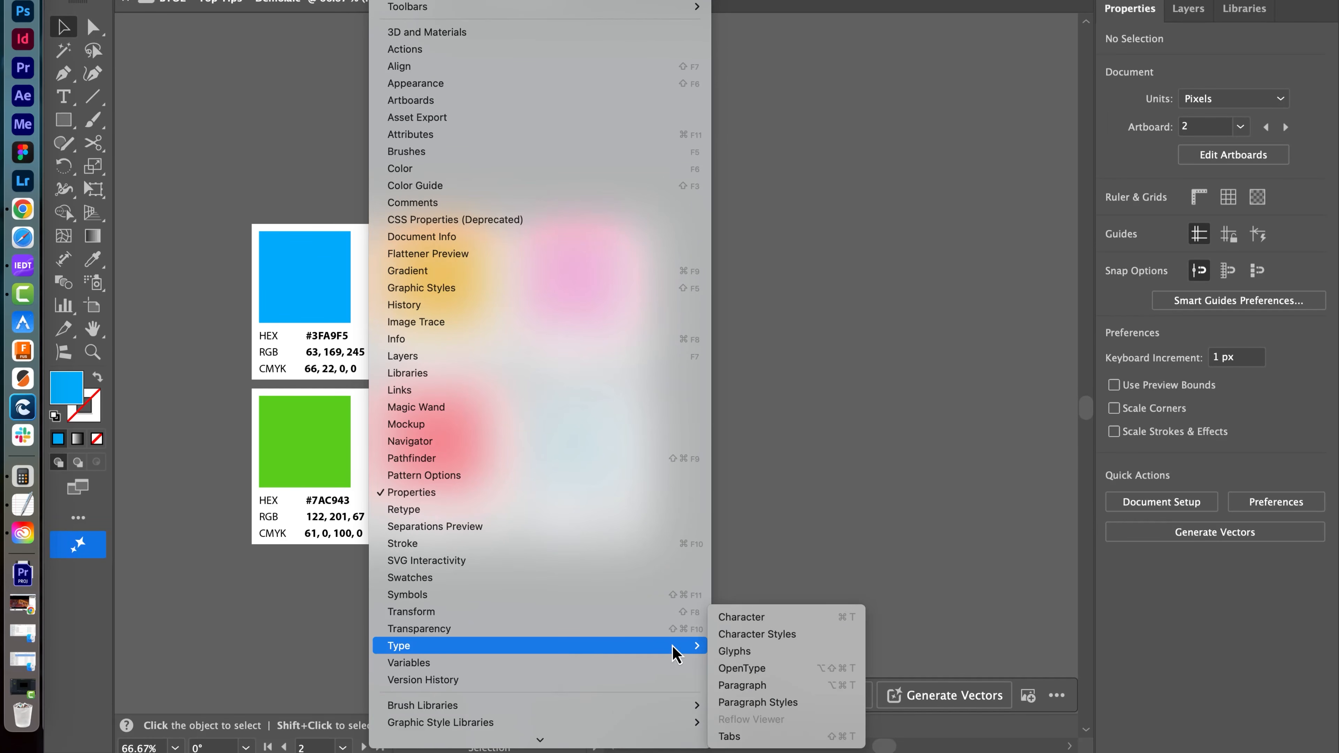
click(741, 617)
click(501, 349)
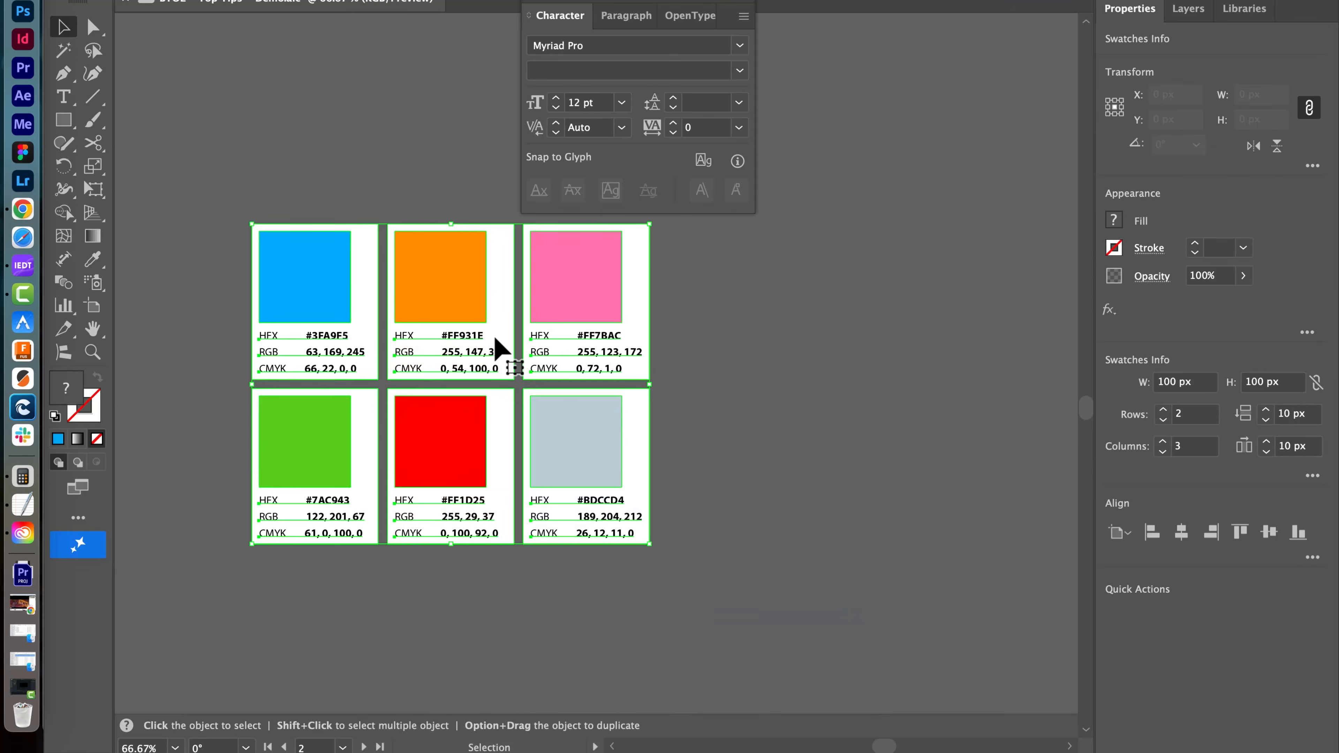
click(650, 46)
text(m)
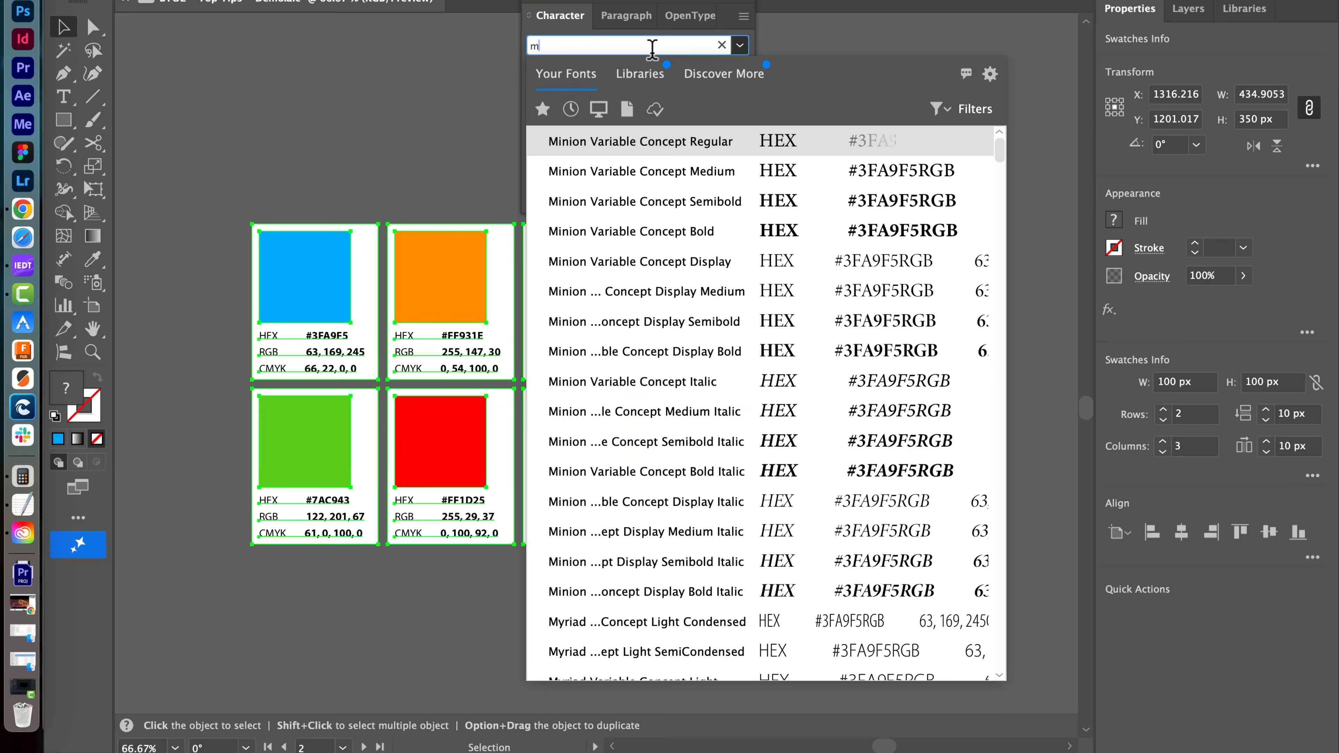
text(useo)
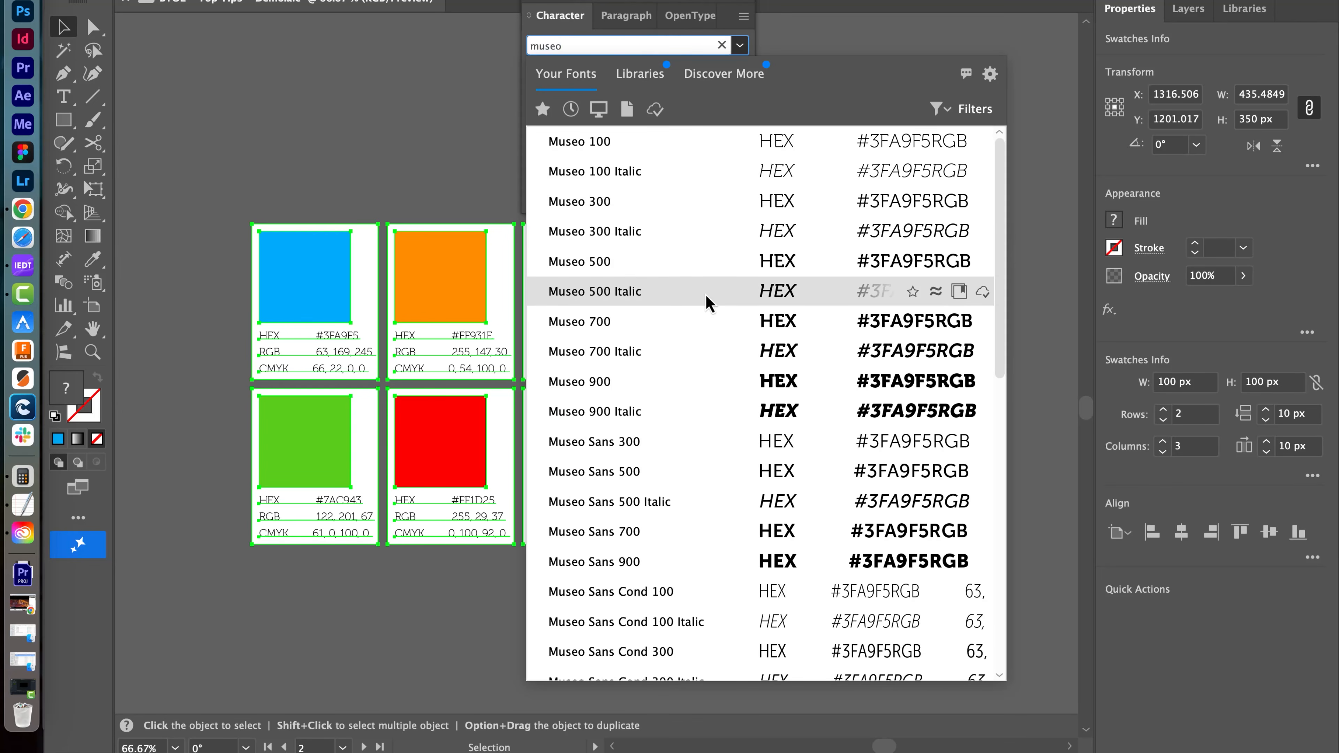
scroll(635, 580, down, 10)
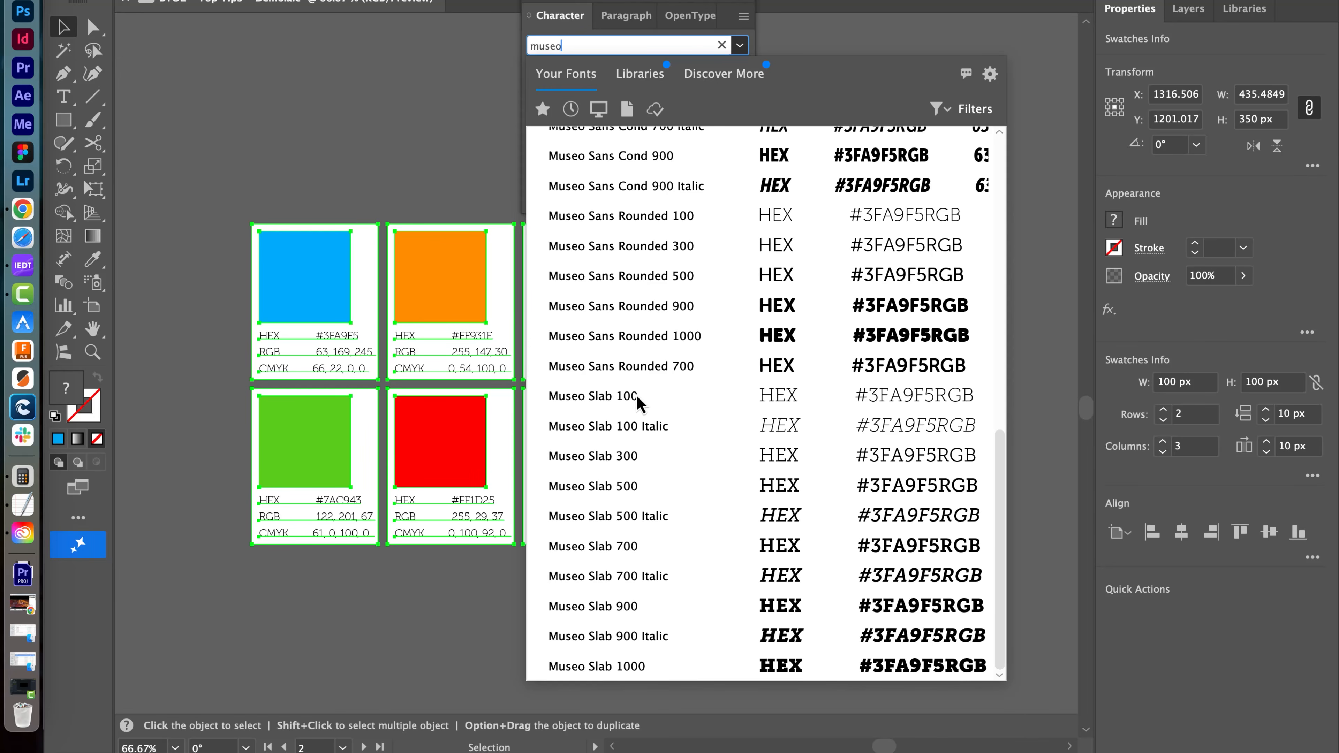
click(680, 246)
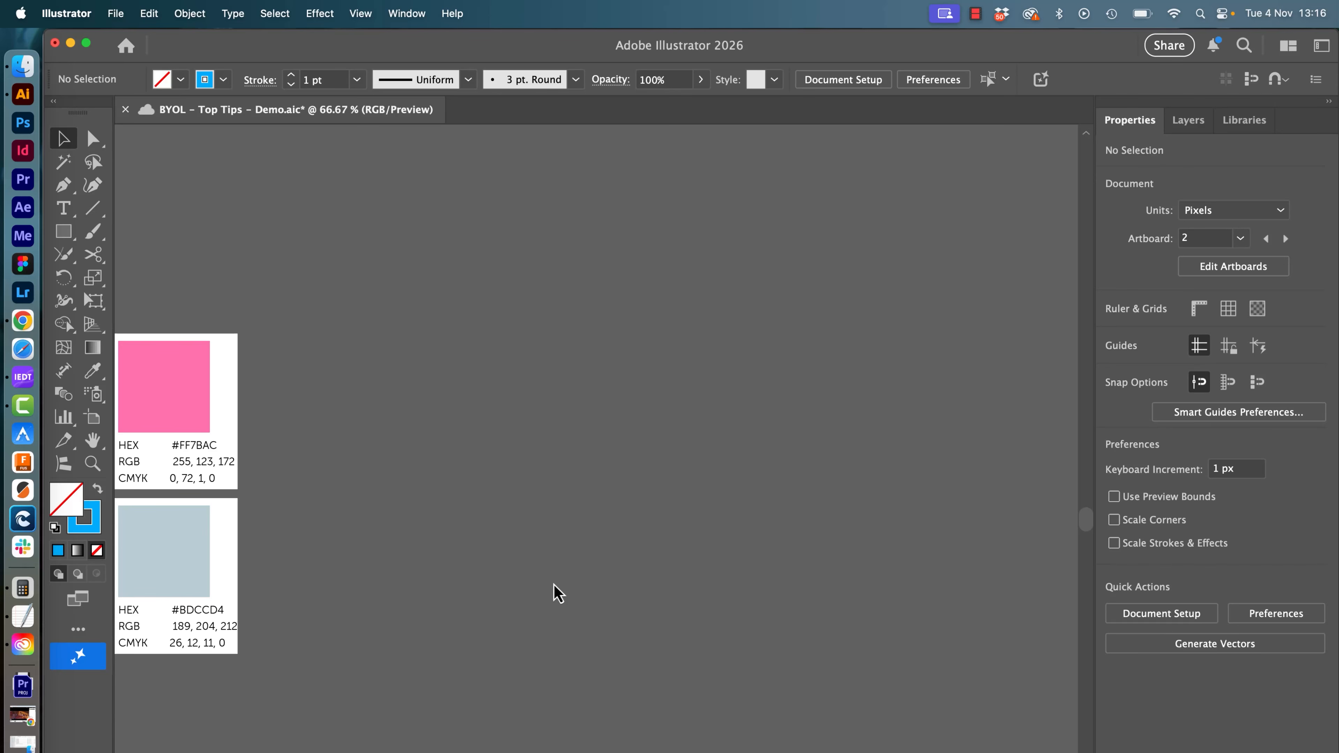
Step: Sketch two curved open paths with the Pencil tool that cross near both ends, outlining a leaf shape
key(n)
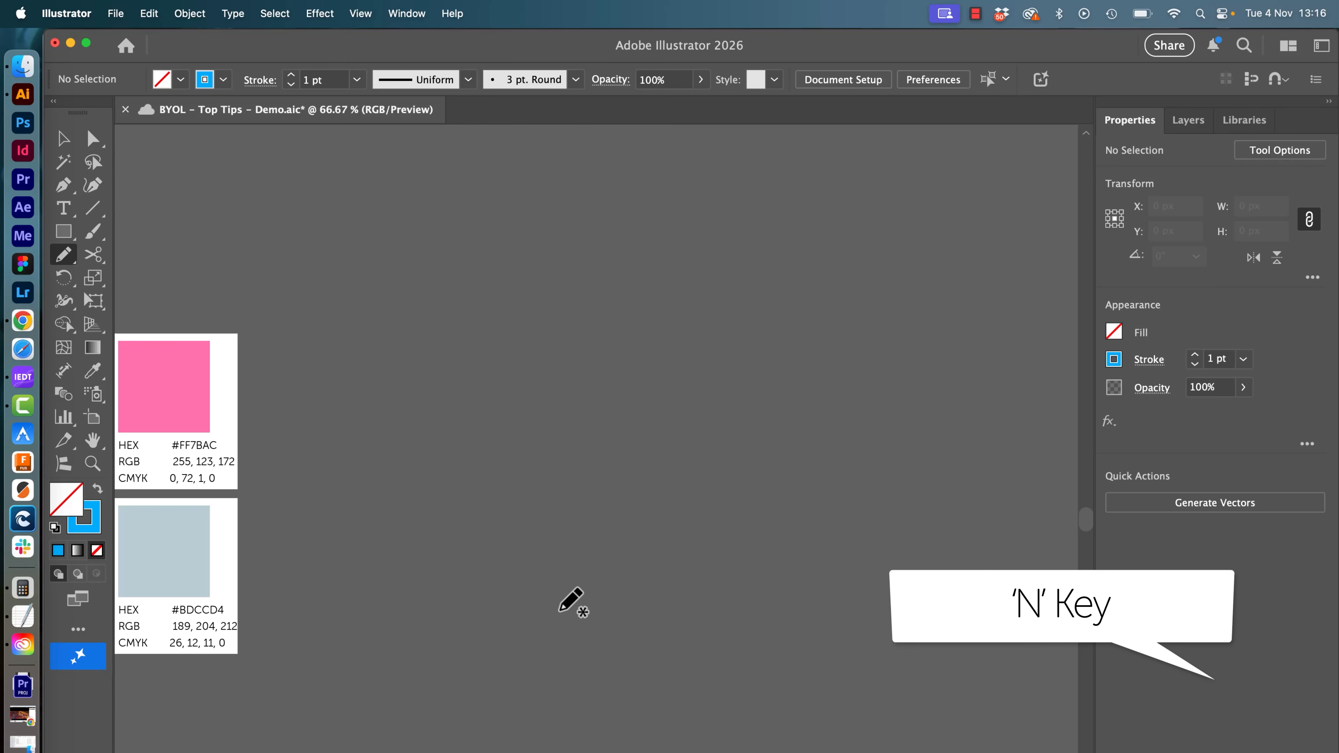
mouse_move(607, 670)
mouse_down()
mouse_move(524, 630)
mouse_move(526, 444)
mouse_move(398, 278)
mouse_up()
mouse_move(601, 703)
mouse_down()
mouse_move(695, 515)
mouse_move(654, 422)
mouse_move(580, 345)
mouse_move(443, 336)
mouse_up()
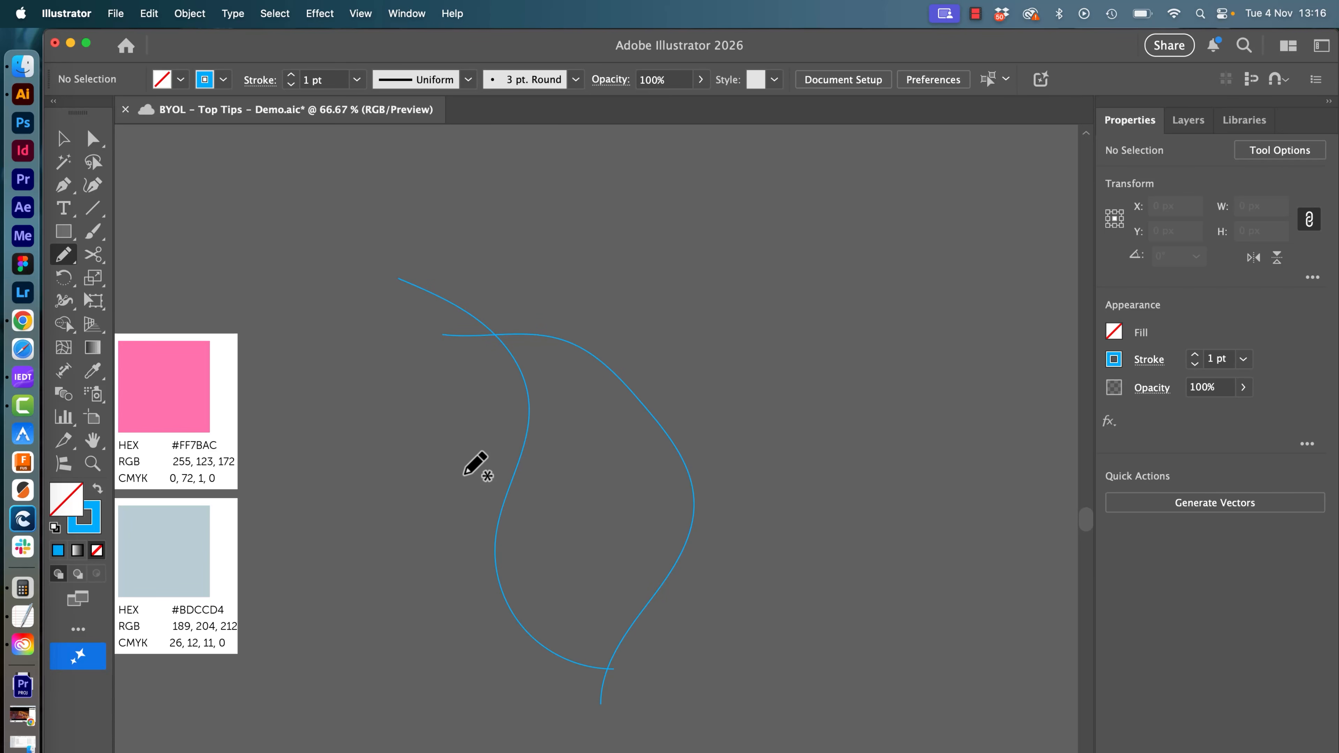
key(v)
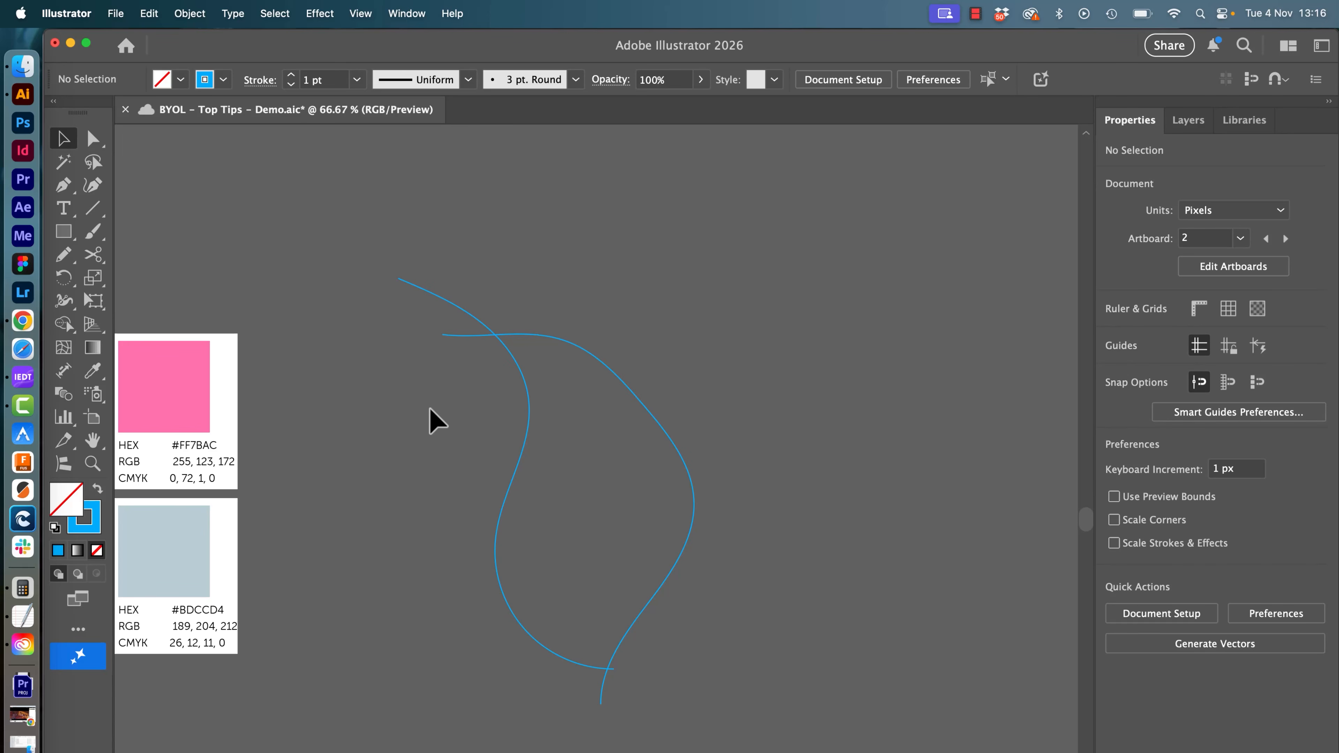
Step: Choose the Advanced set in the full tool list's options, and display the Advanced toolbar again
click(77, 634)
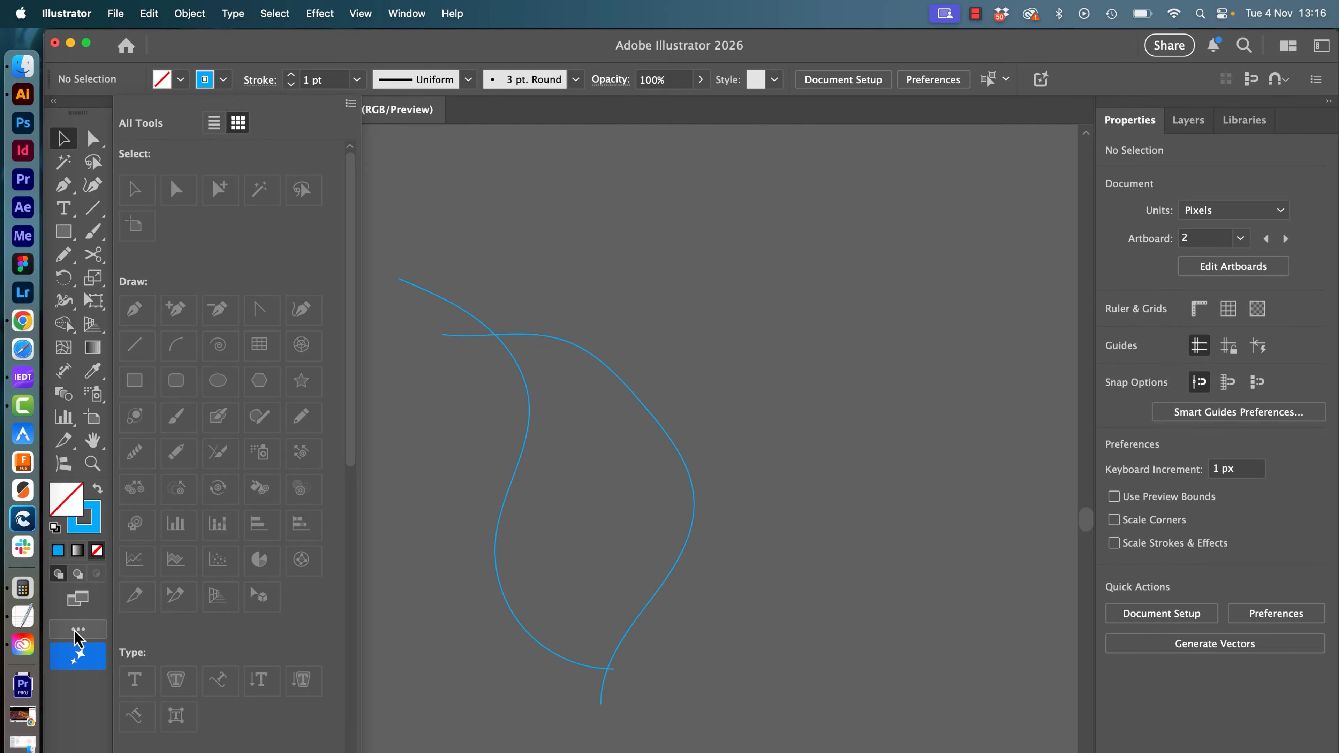
click(349, 107)
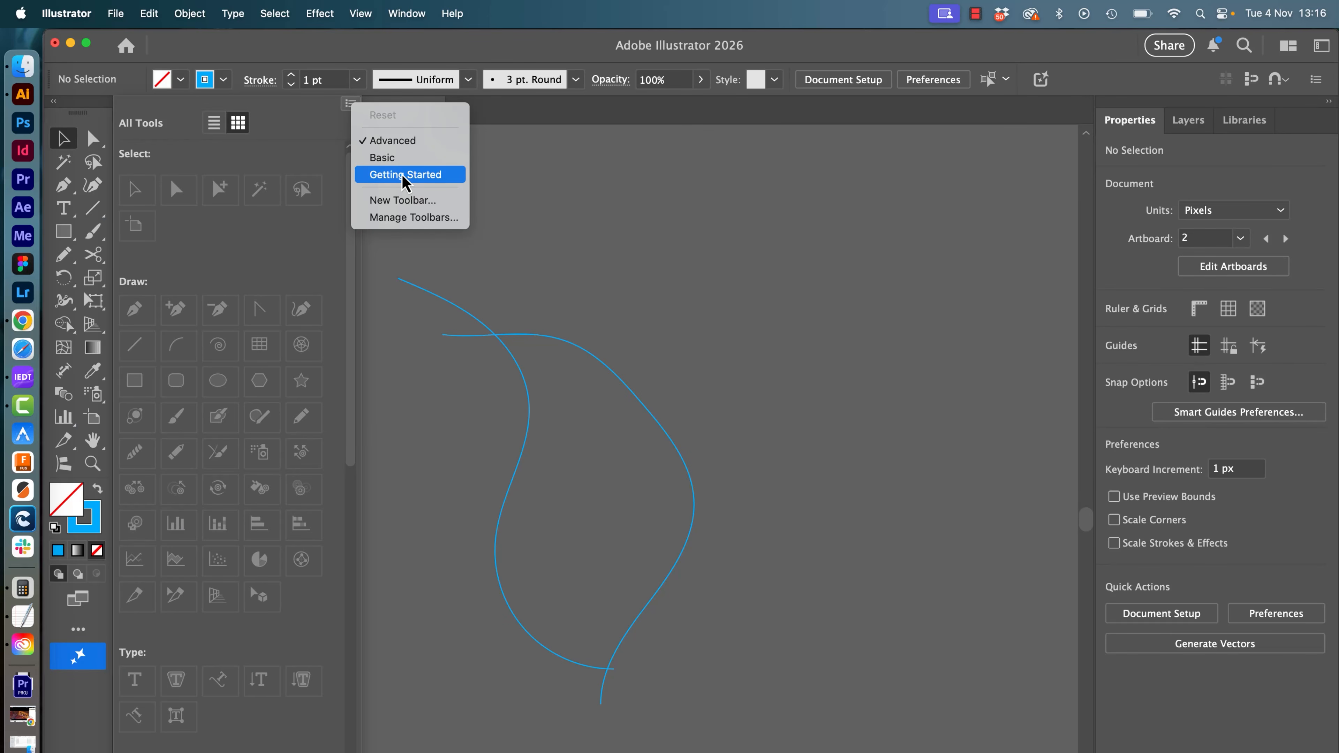
click(406, 141)
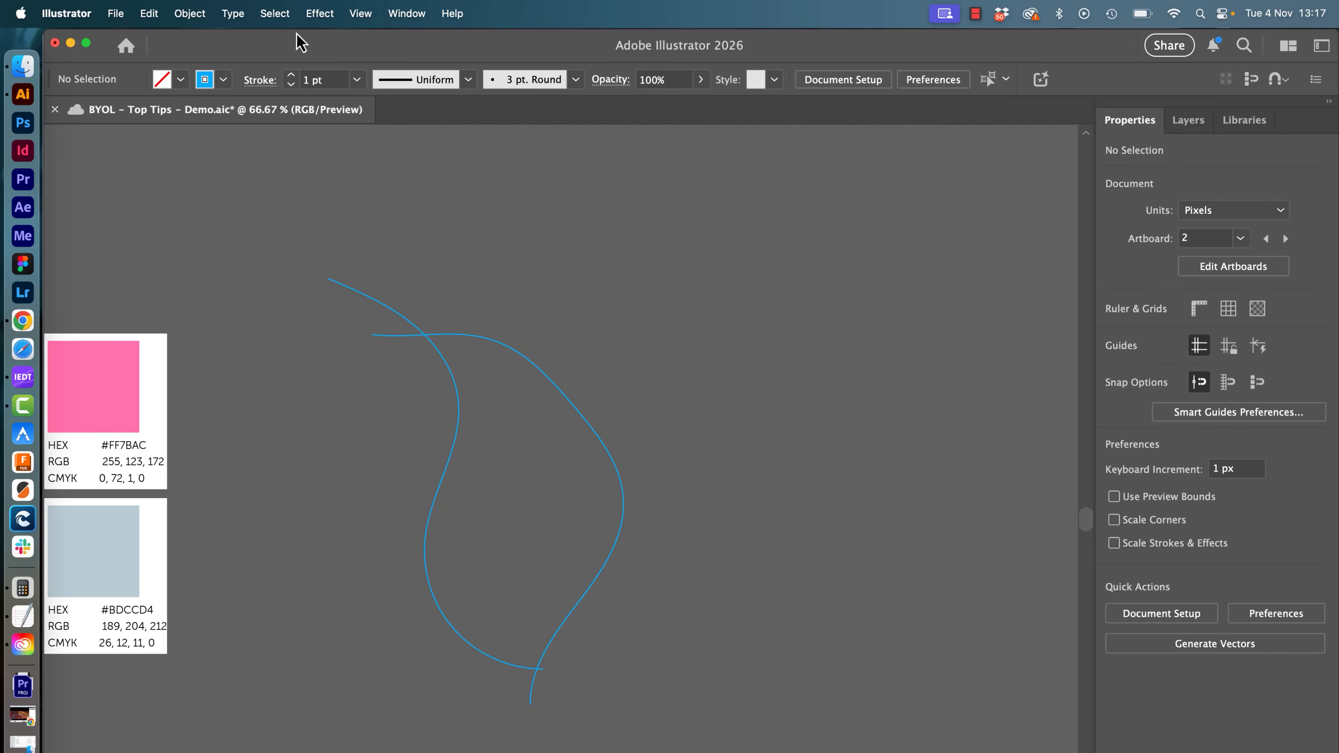
click(415, 14)
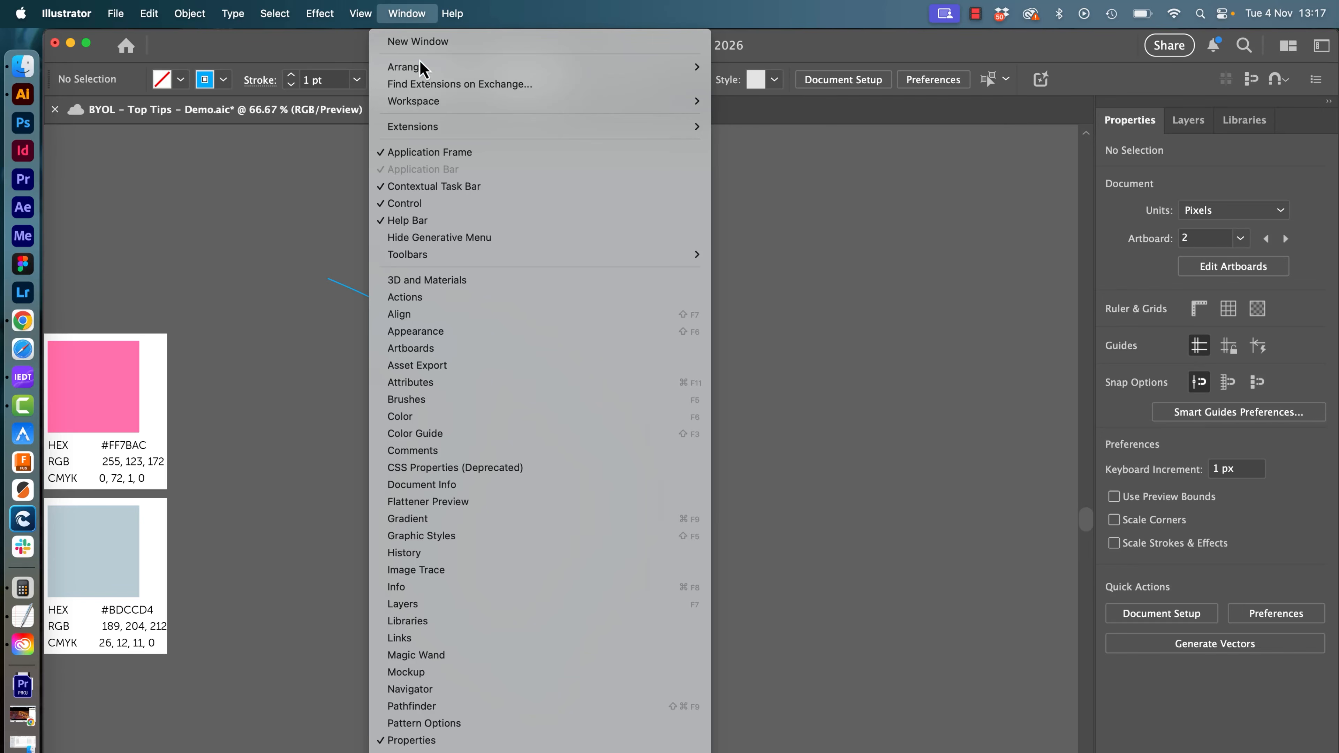
mouse_move(462, 259)
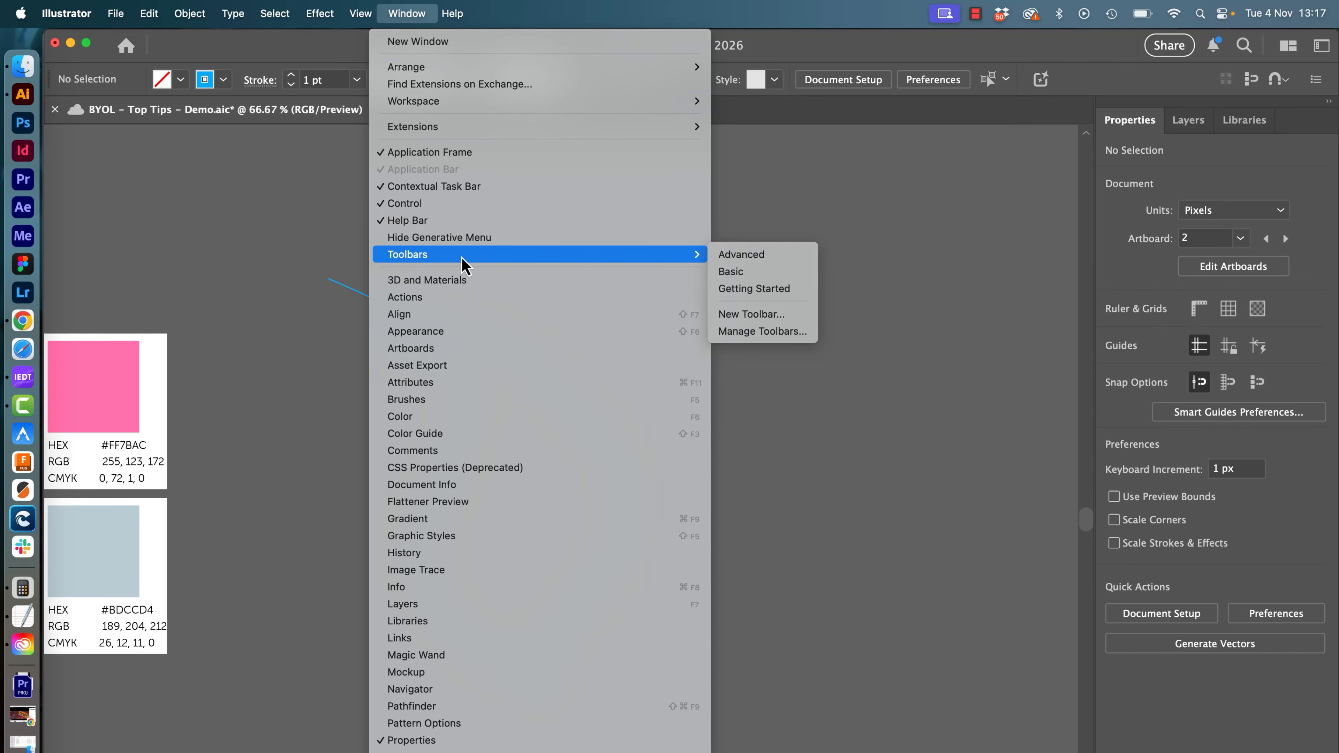
click(733, 256)
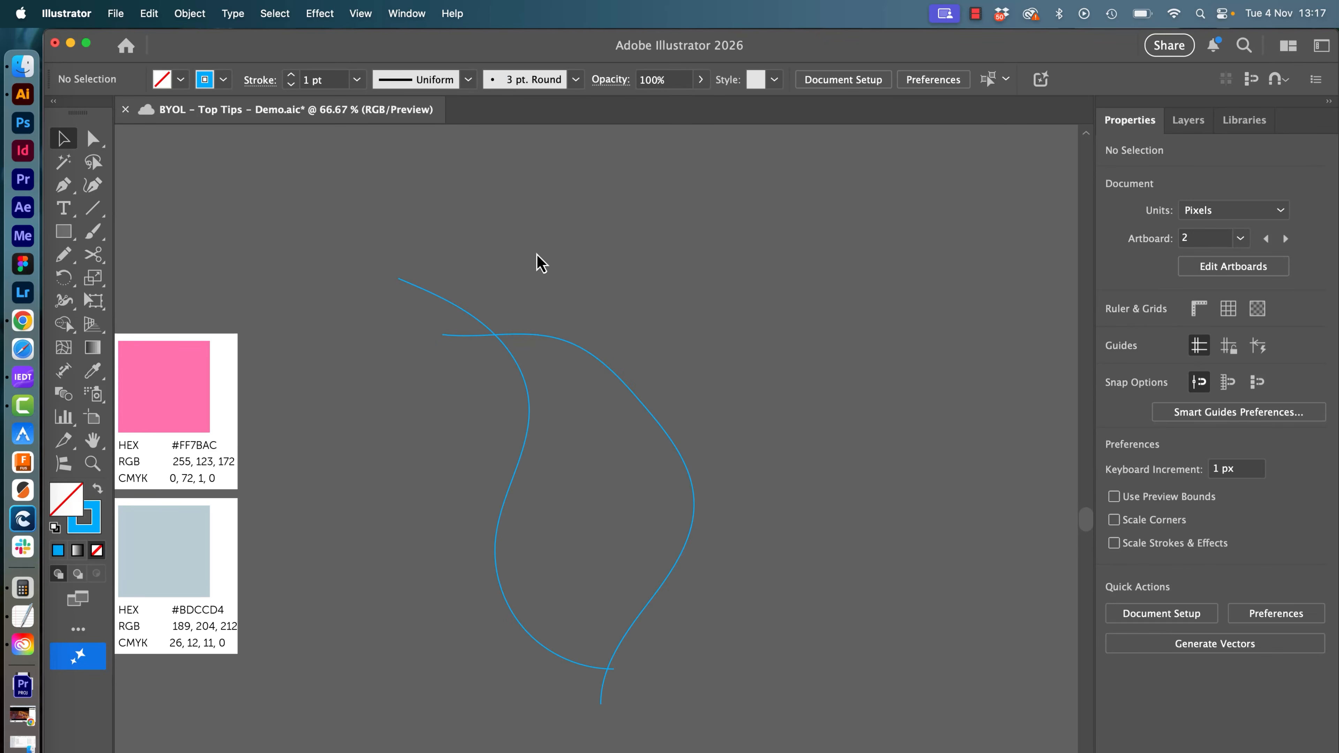
Step: Trim the overhanging ends and join the two curves where they cross at both tips with the Join tool
click(661, 576)
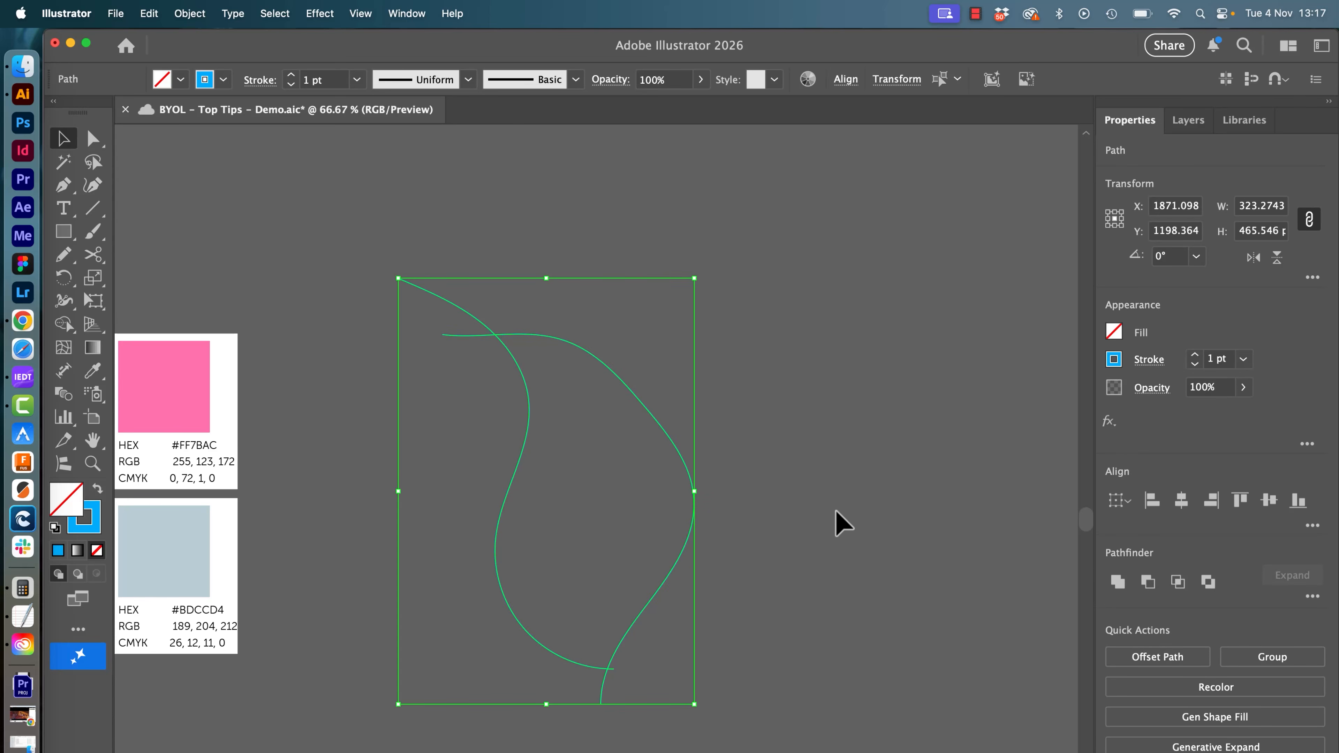
click(836, 510)
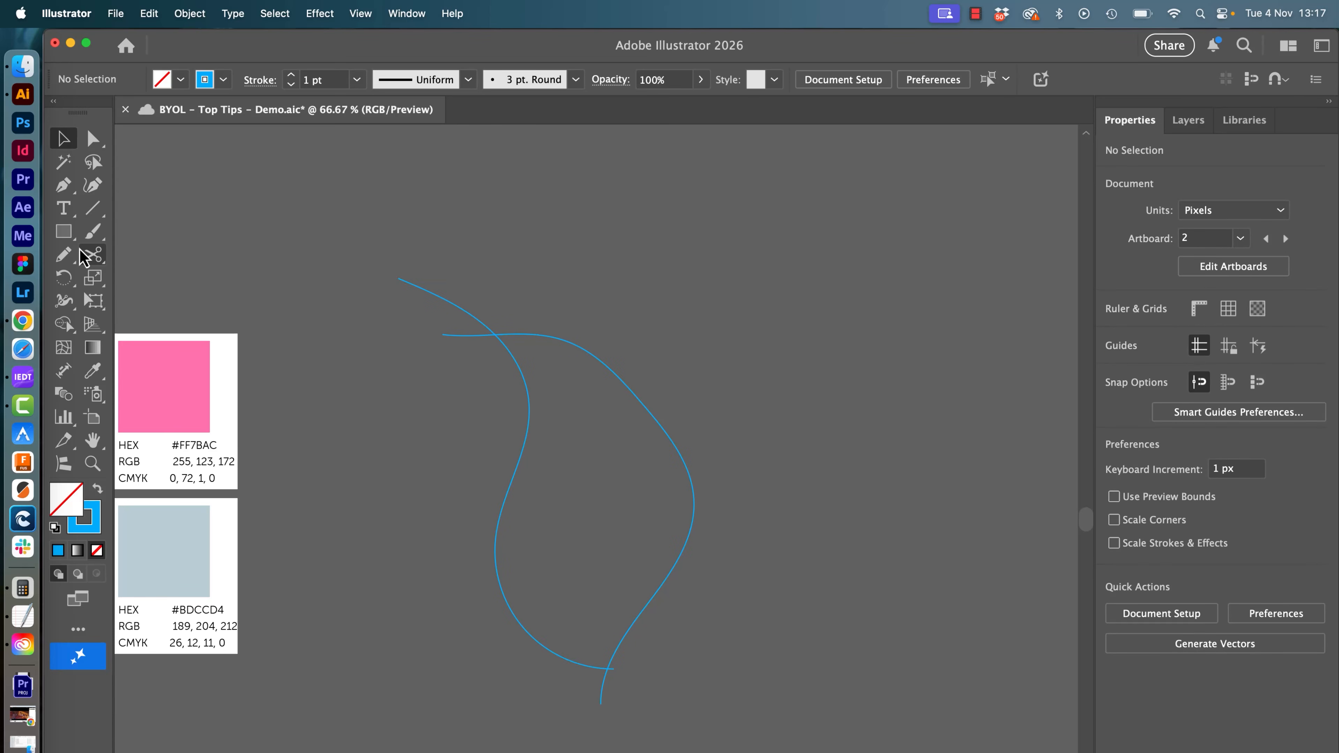
click(68, 256)
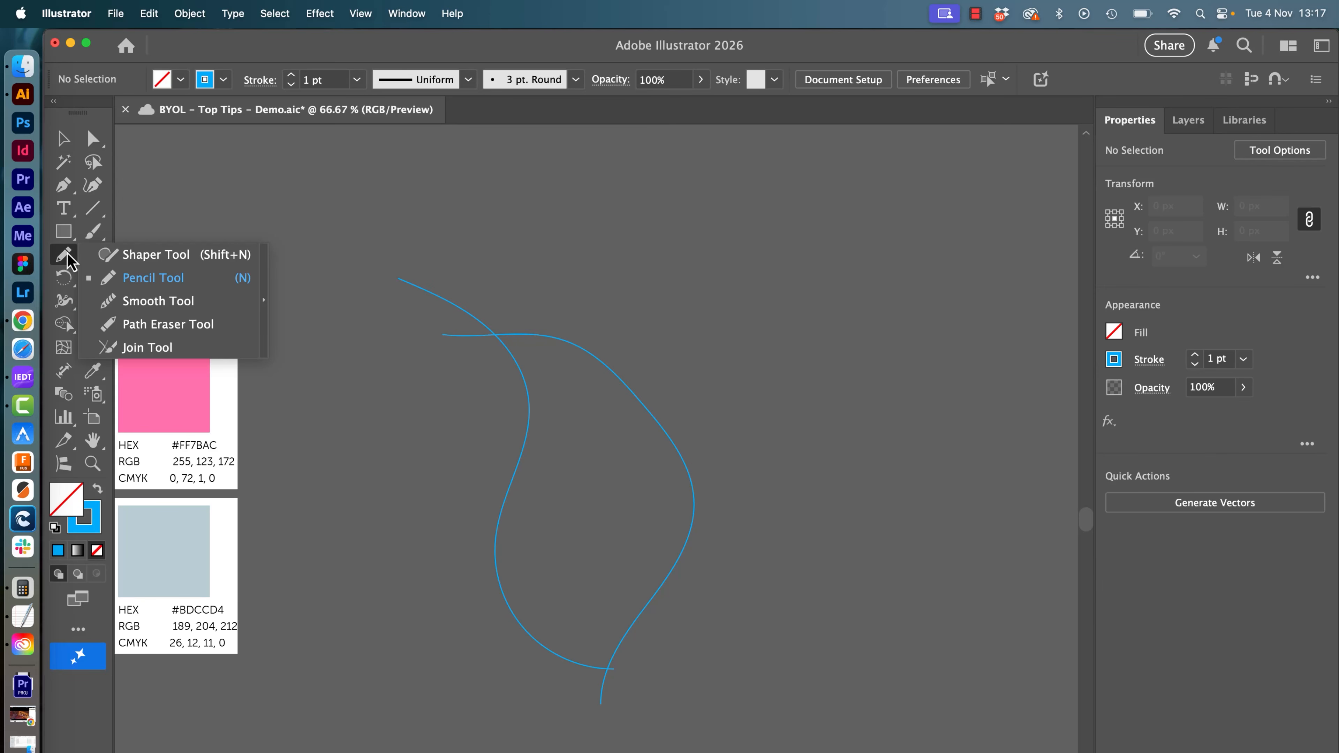
click(146, 351)
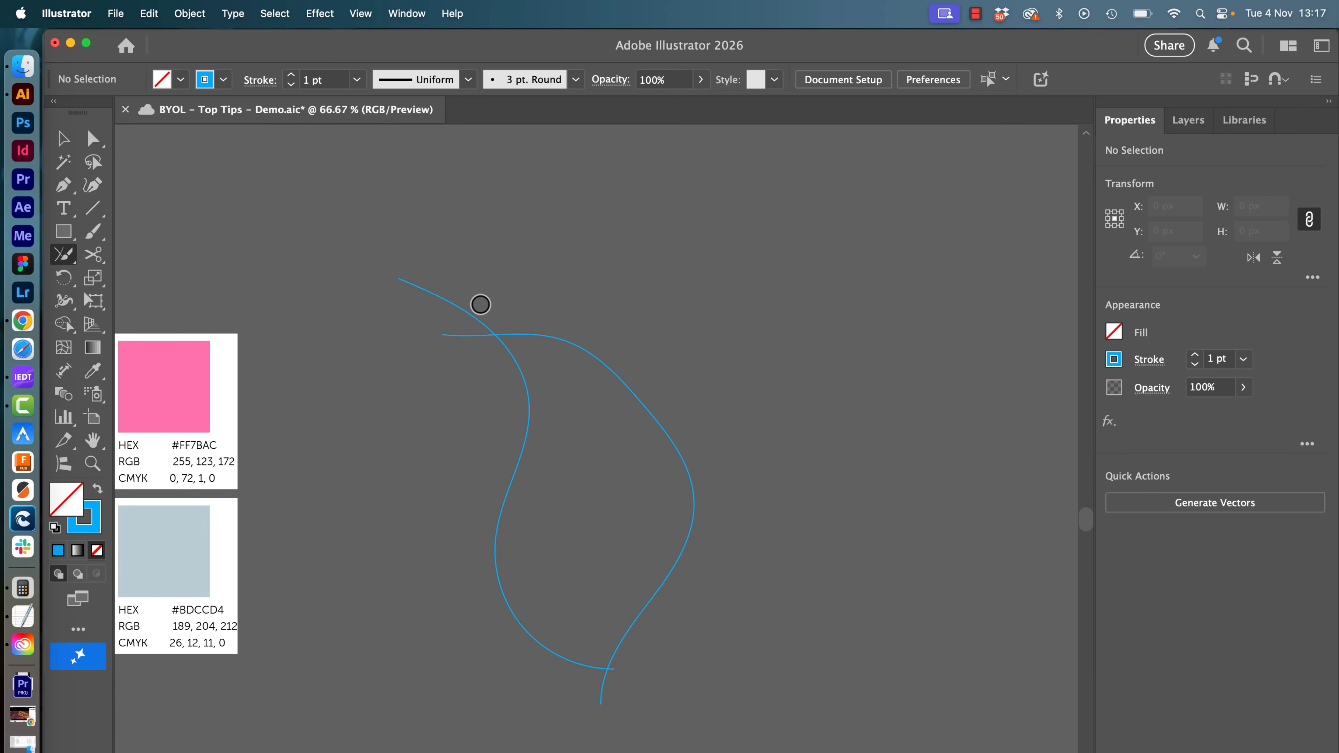
drag(480, 304, 480, 390)
key(v)
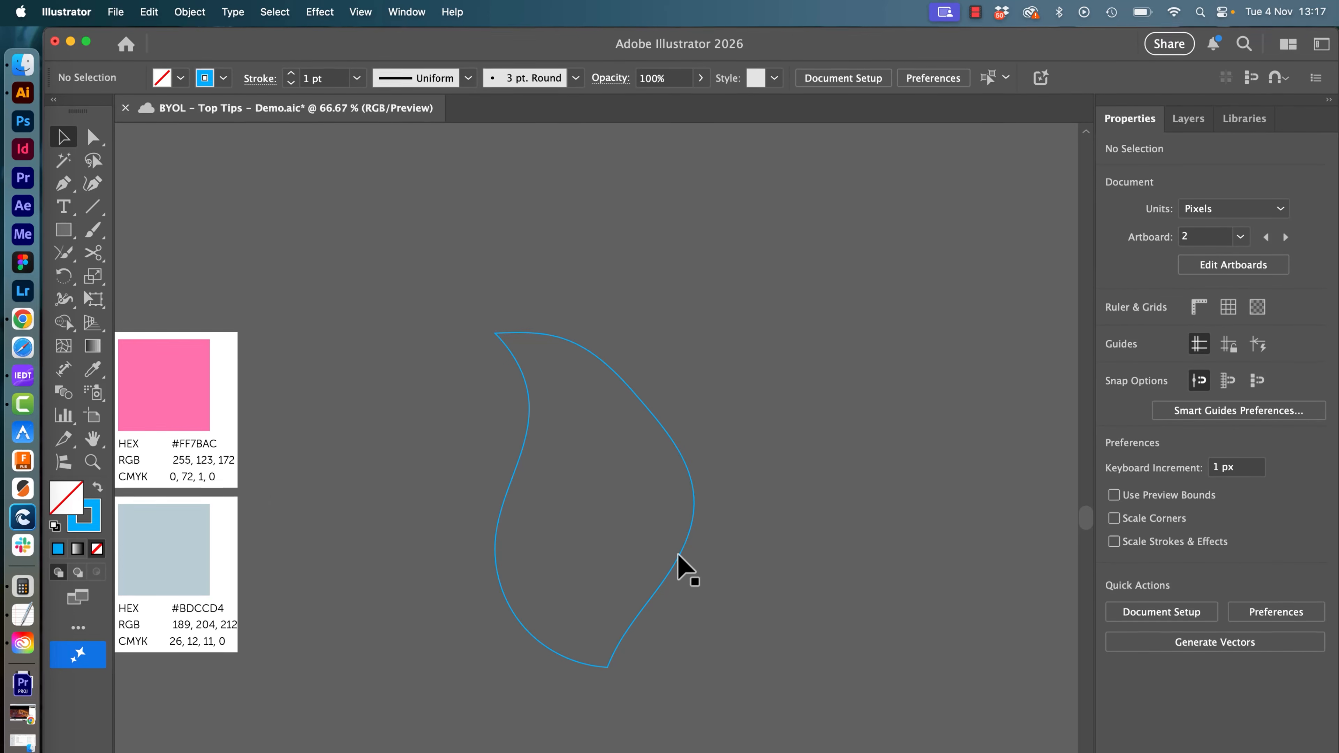
Step: Simplify the closed leaf outline to 5 anchor points
click(678, 562)
click(918, 702)
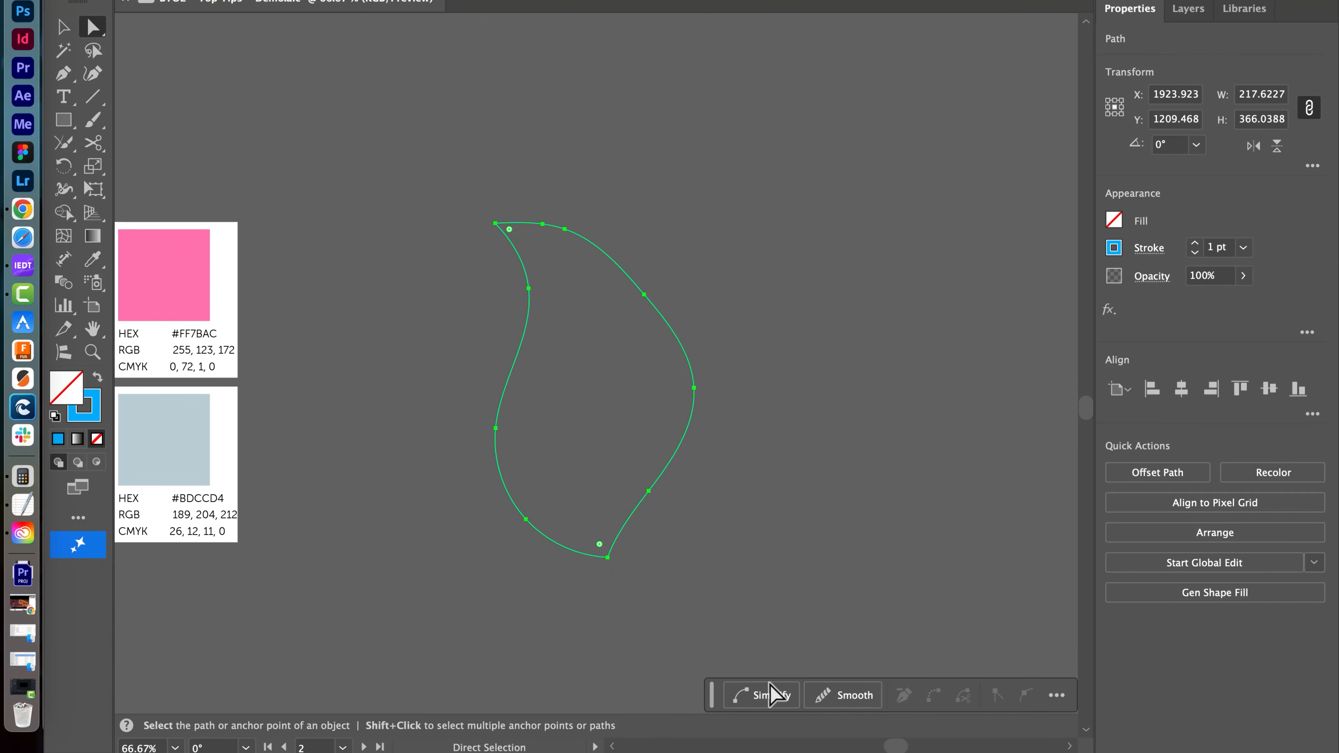
click(770, 696)
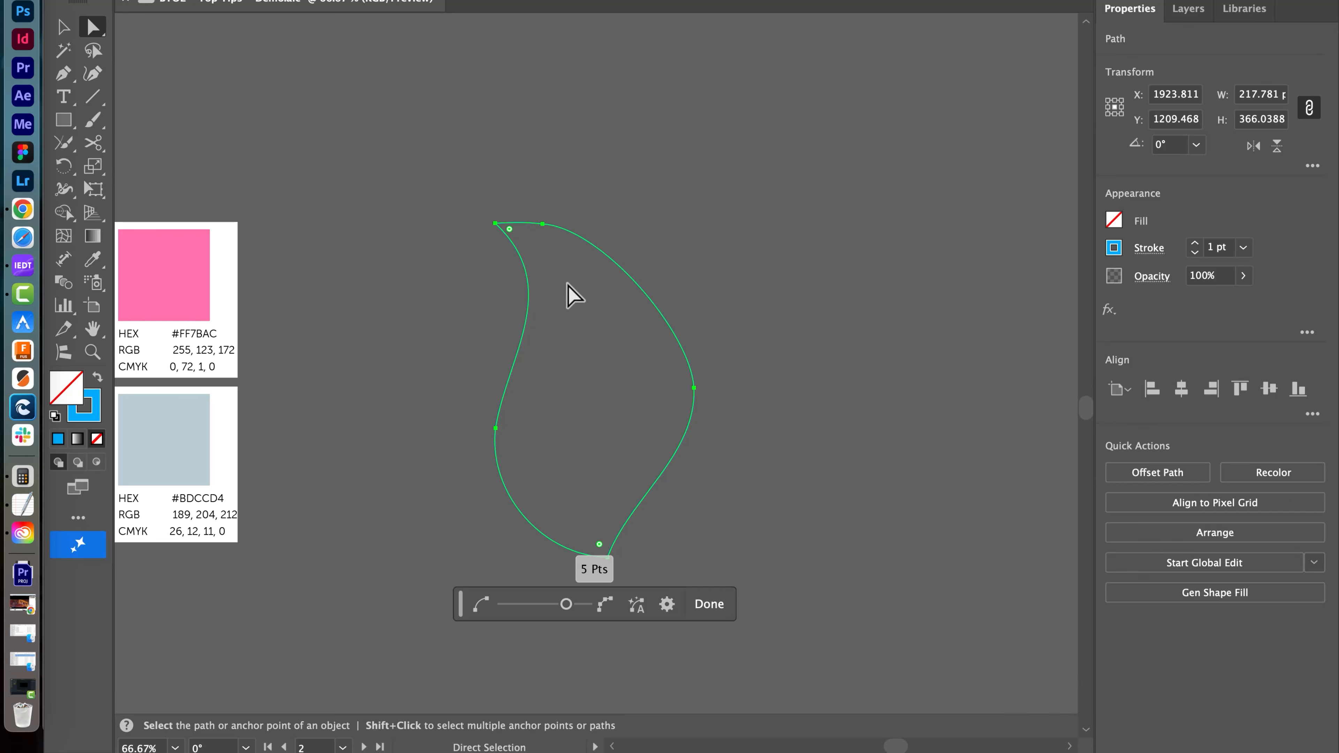
click(709, 604)
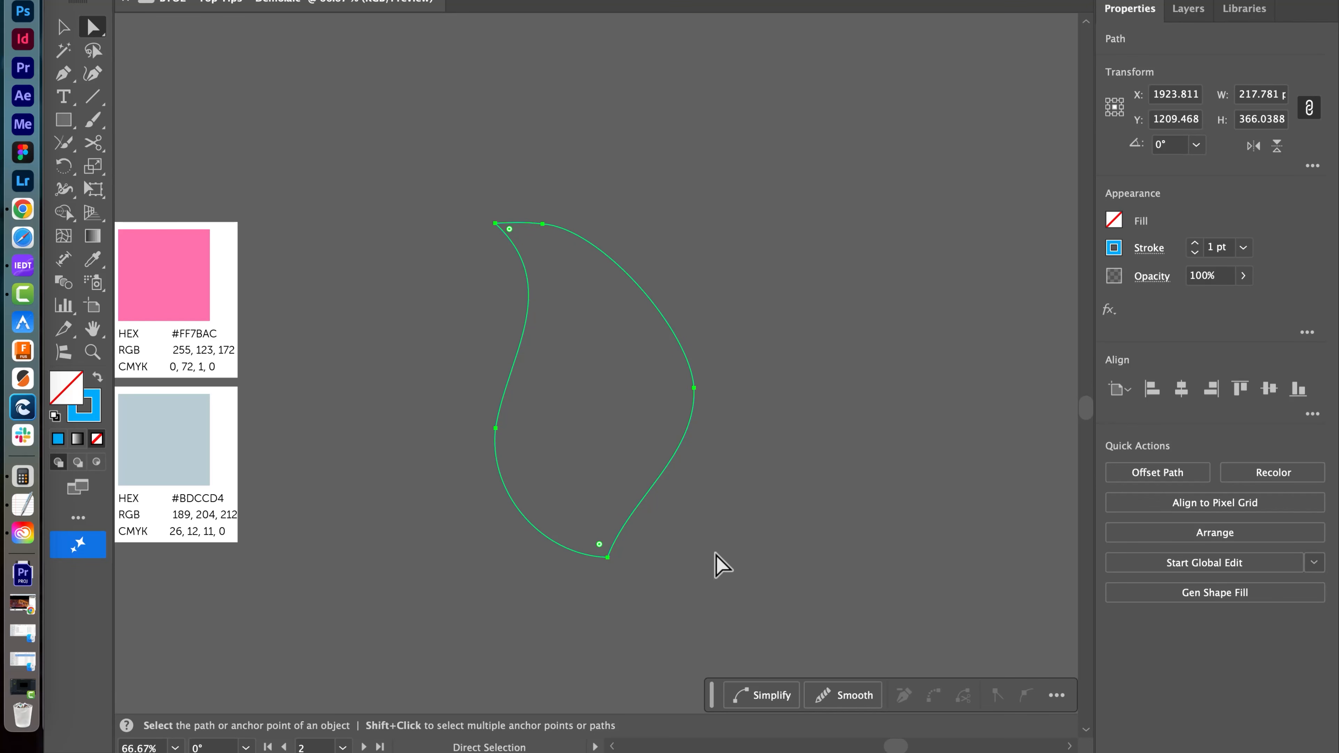
Step: Round the leaf's right edge by lengthening the upper anchor's handle and moving the side anchor slightly outward and down
click(694, 390)
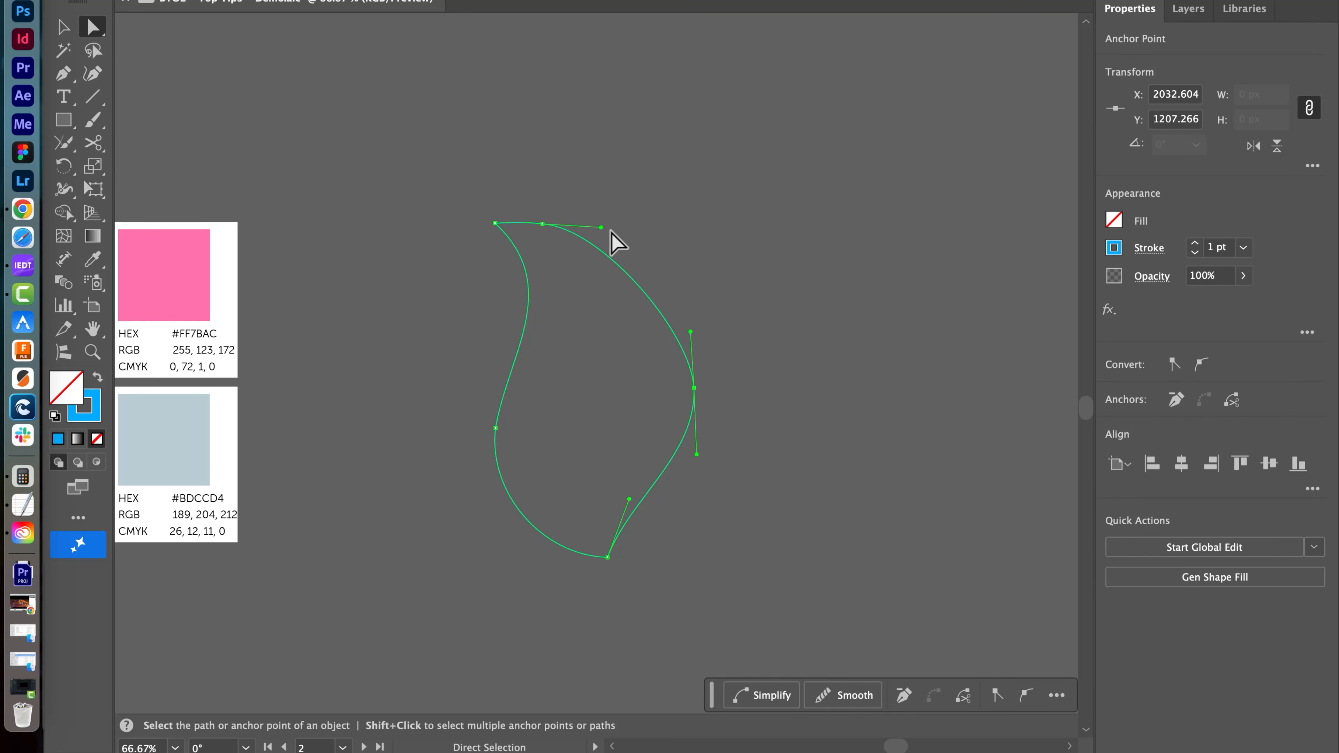
drag(602, 227, 646, 249)
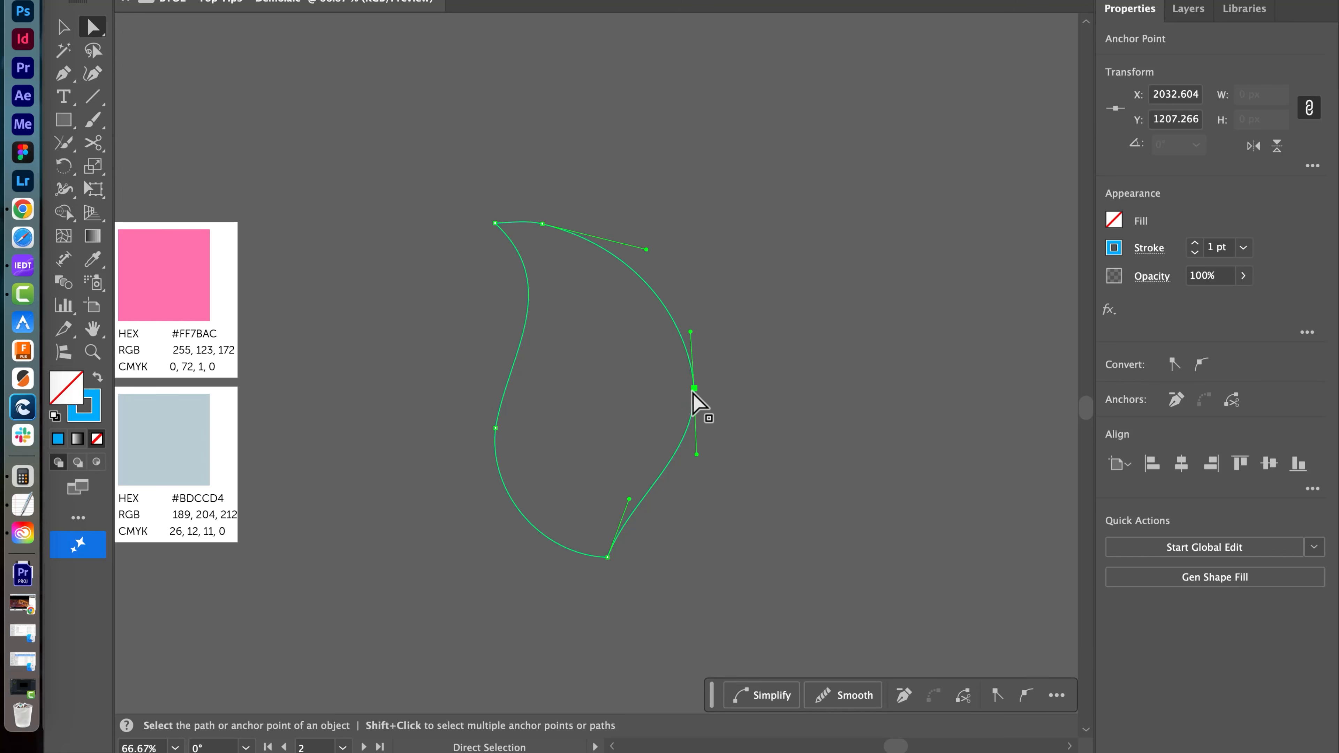
drag(694, 388, 705, 411)
click(800, 403)
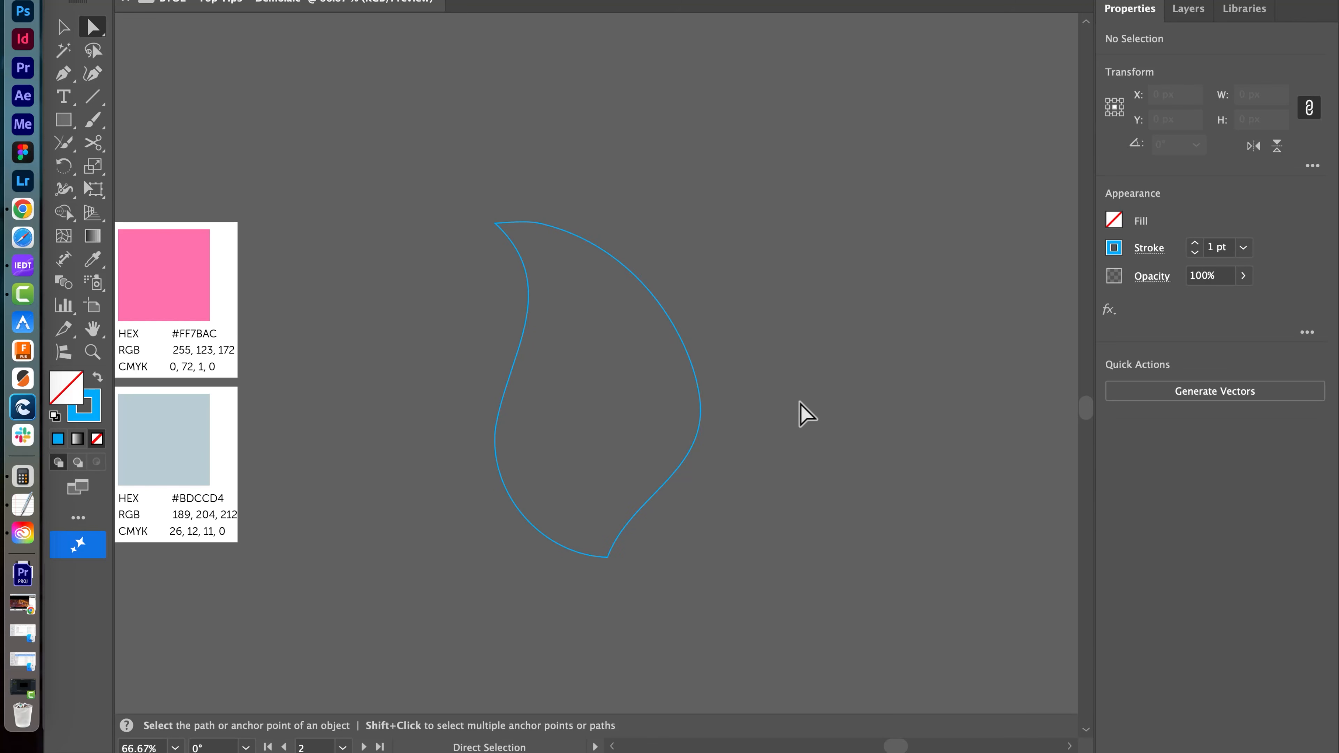
Step: Remove the extra anchor point beside the leaf's top tip with the Pen tool
drag(414, 178, 739, 556)
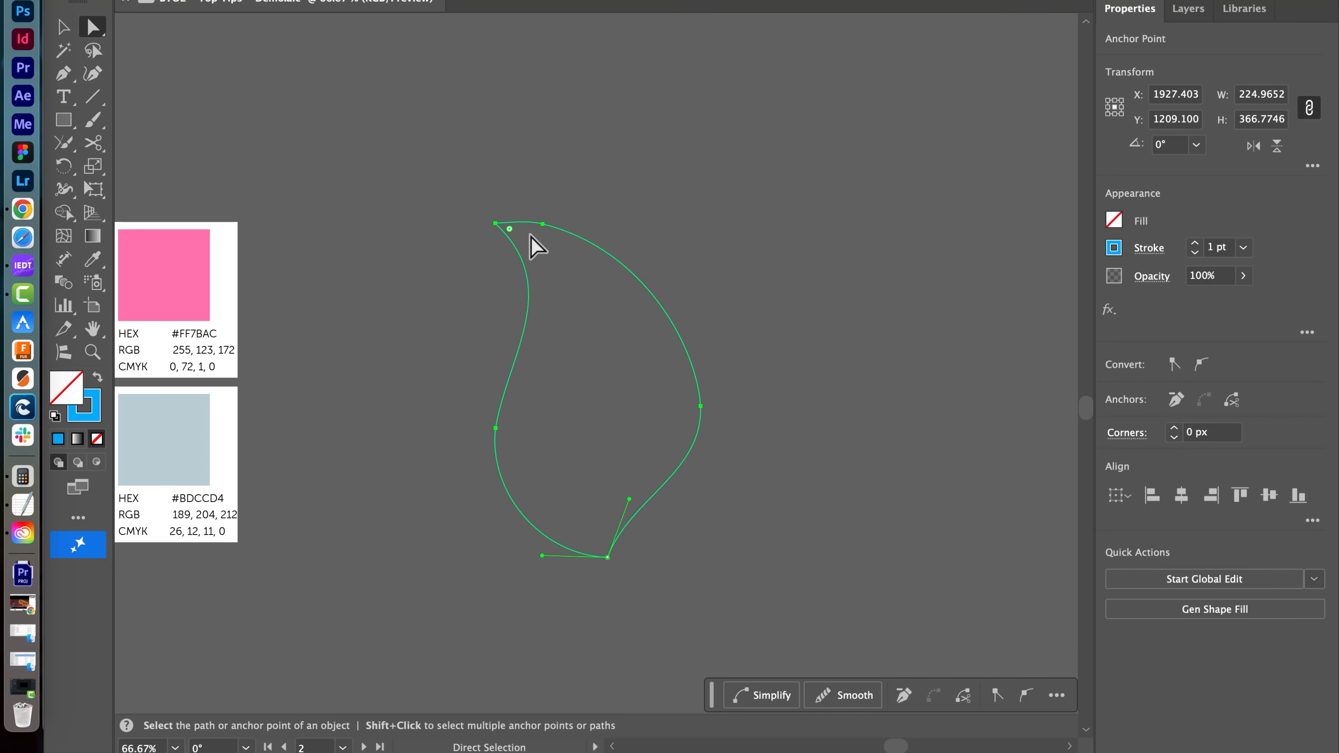
key(p)
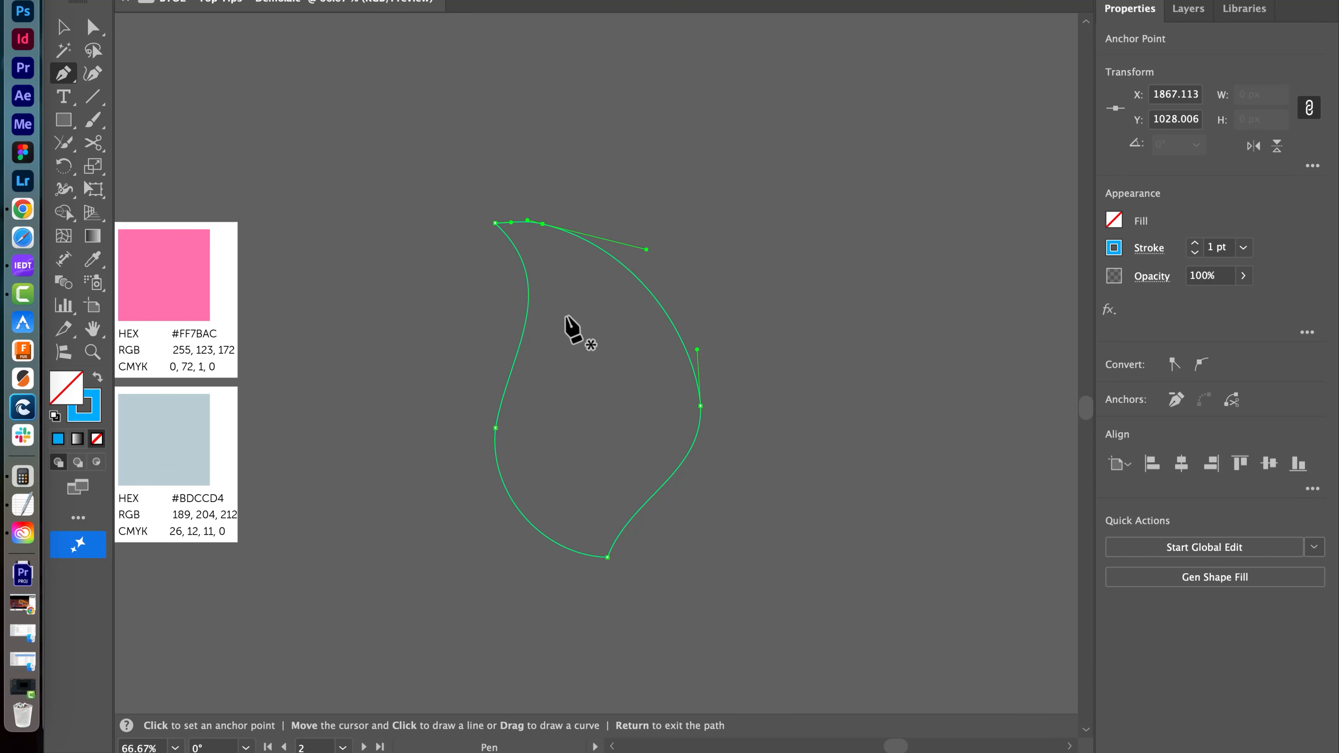
click(543, 224)
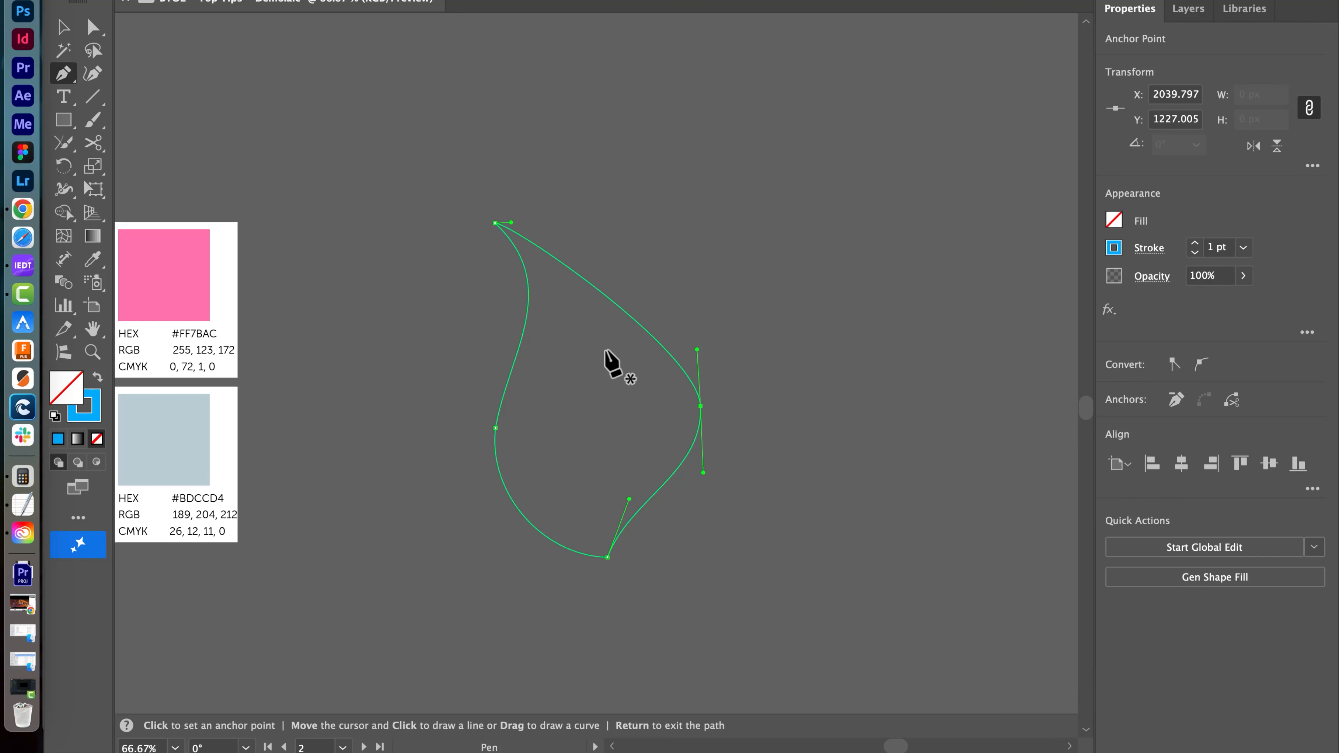
Step: Reshape the leaf's upper curve by extending the top tip's handle and tilting the right side anchor's handle outward, and deselect it
key(a)
drag(518, 222, 709, 210)
click(707, 417)
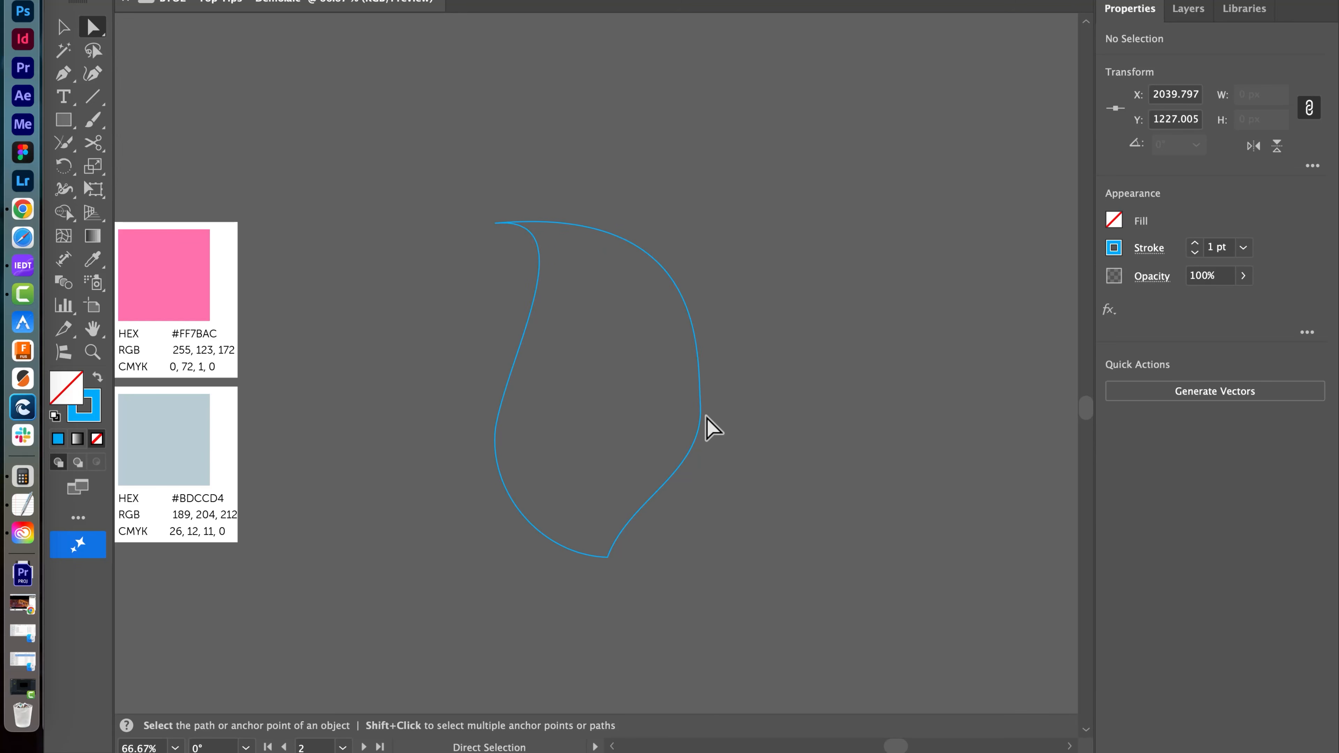
click(703, 364)
drag(700, 353, 720, 344)
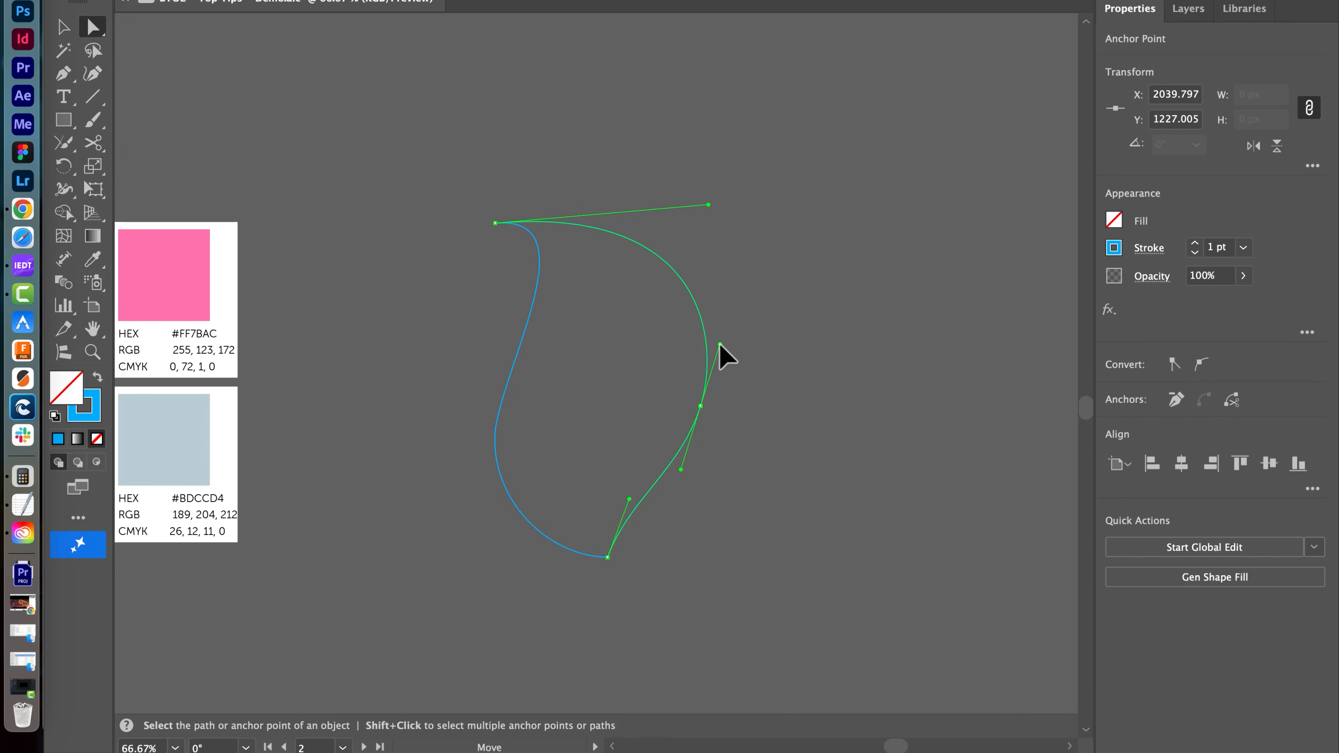
click(759, 441)
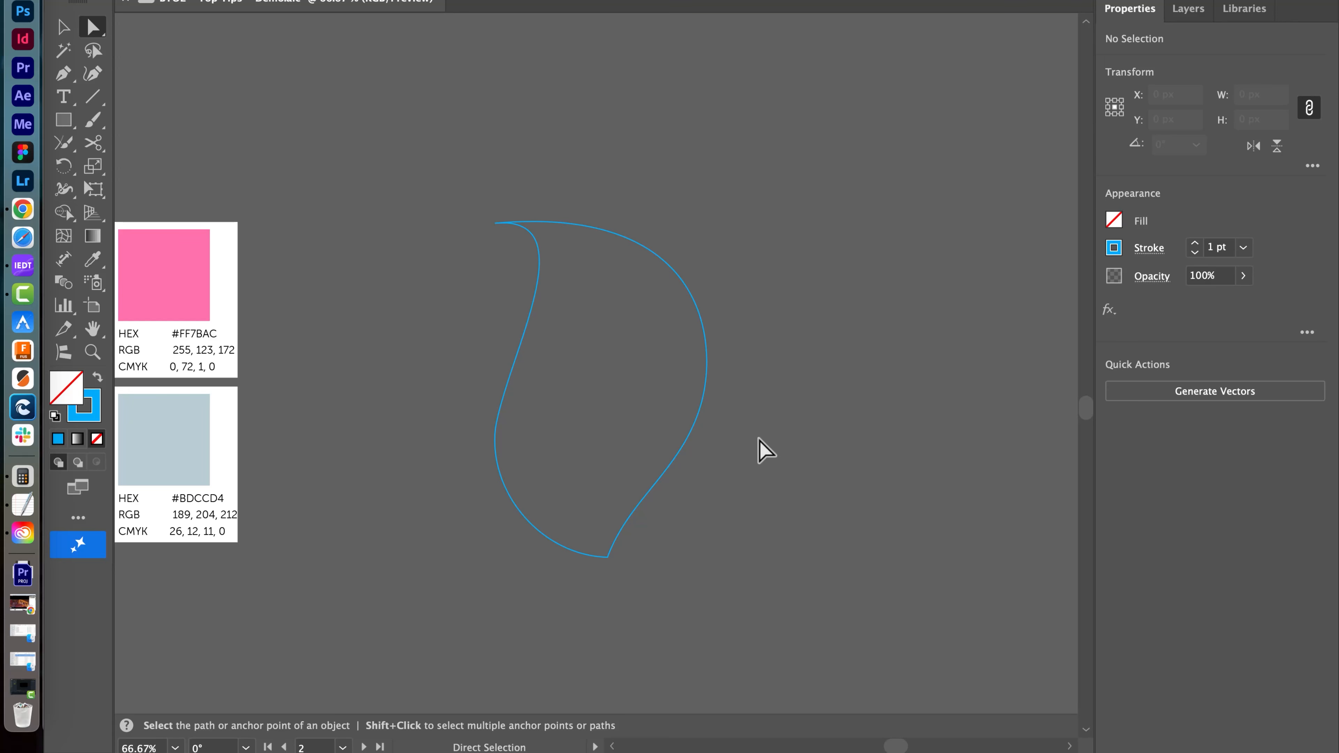
key(v)
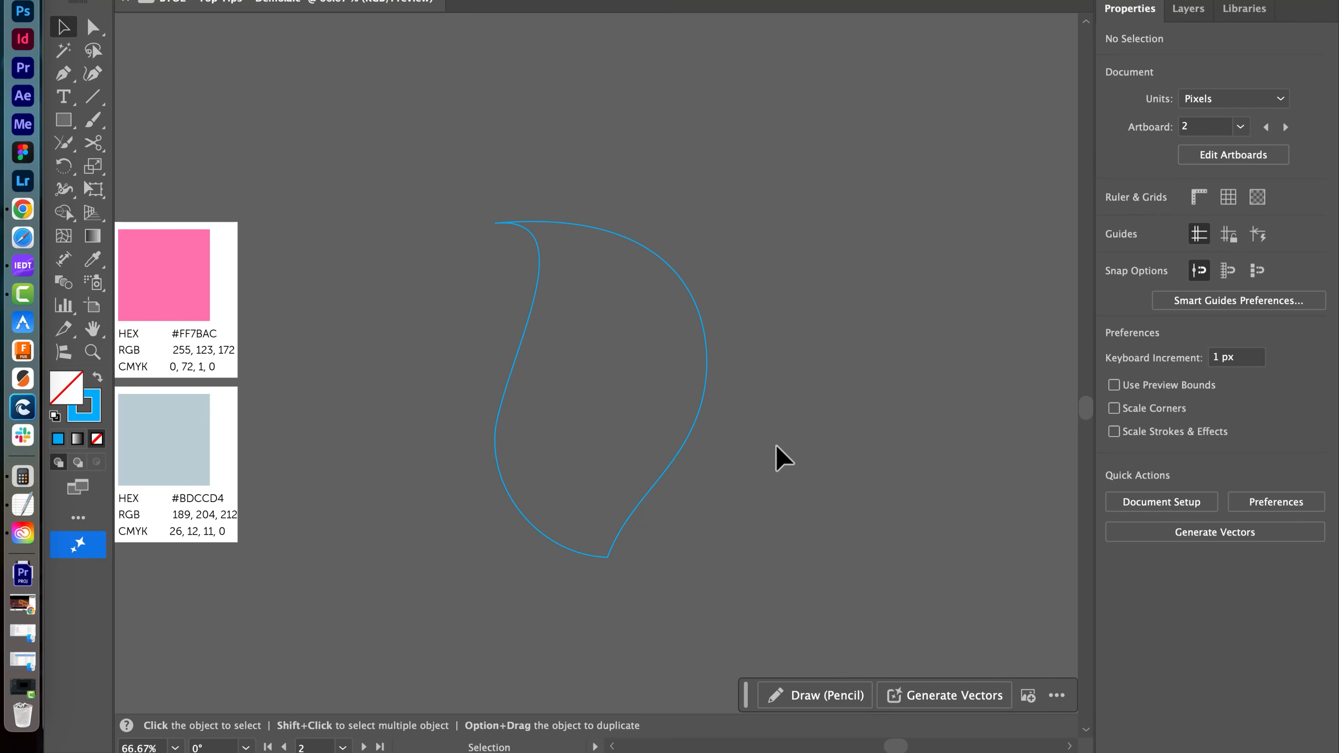
Step: Examine the crown drawn at the top of the hand-drawn crest sketch
scroll(776, 450, down, 5)
drag(636, 445, 906, 603)
drag(374, 388, 627, 479)
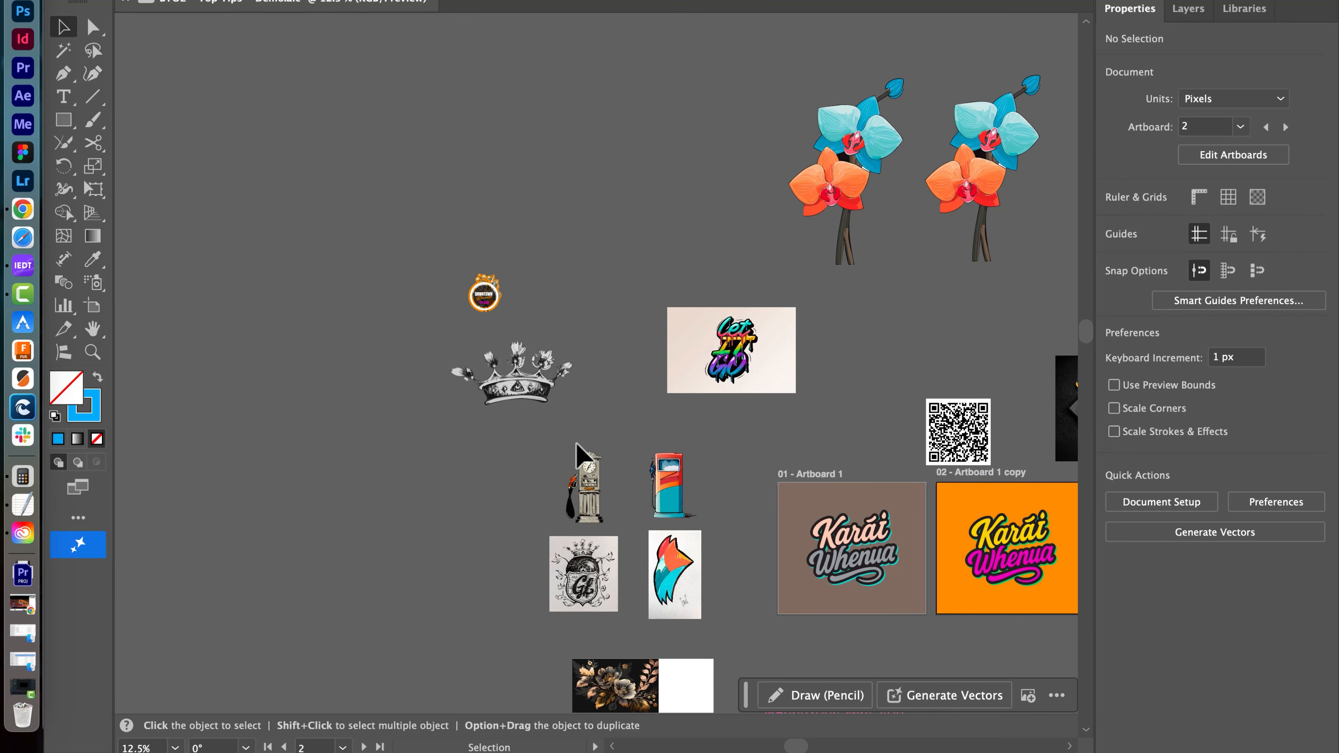
scroll(583, 483, up, 5)
drag(606, 575, 575, 346)
scroll(590, 428, down, 4)
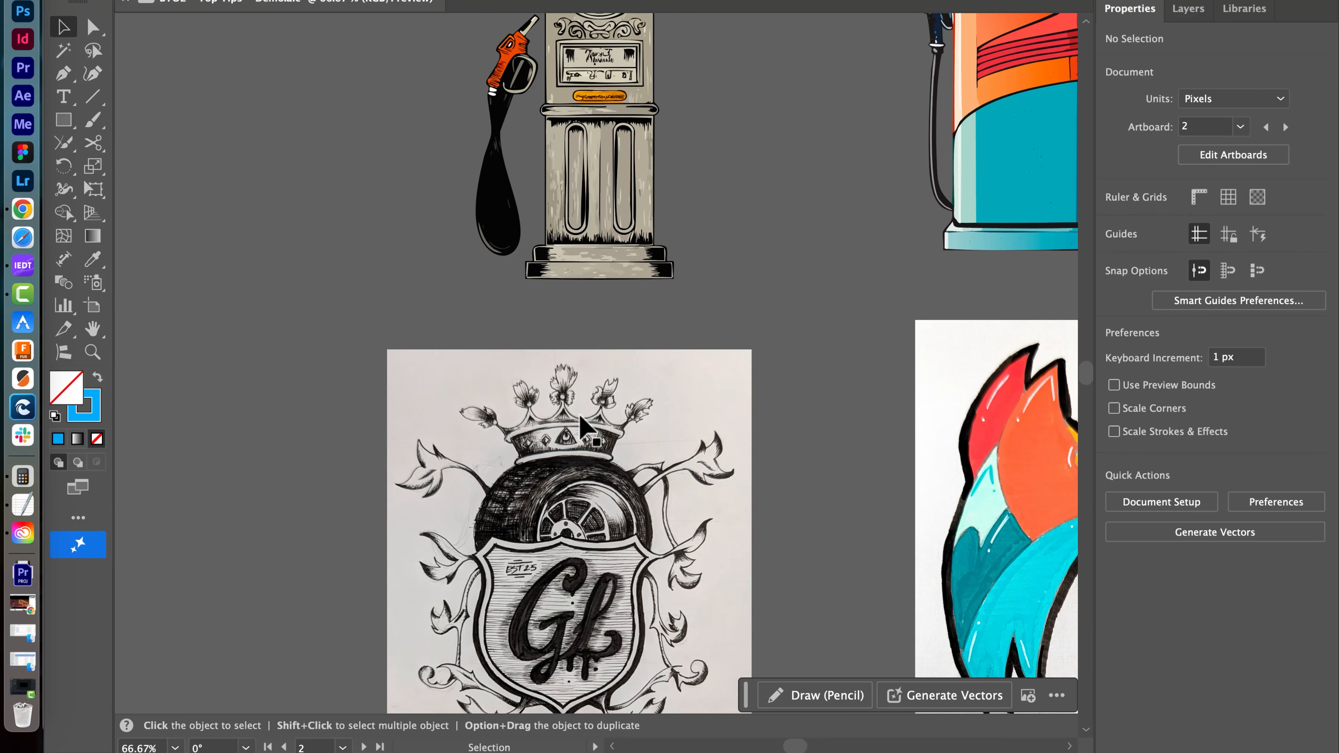
scroll(553, 438, up, 4)
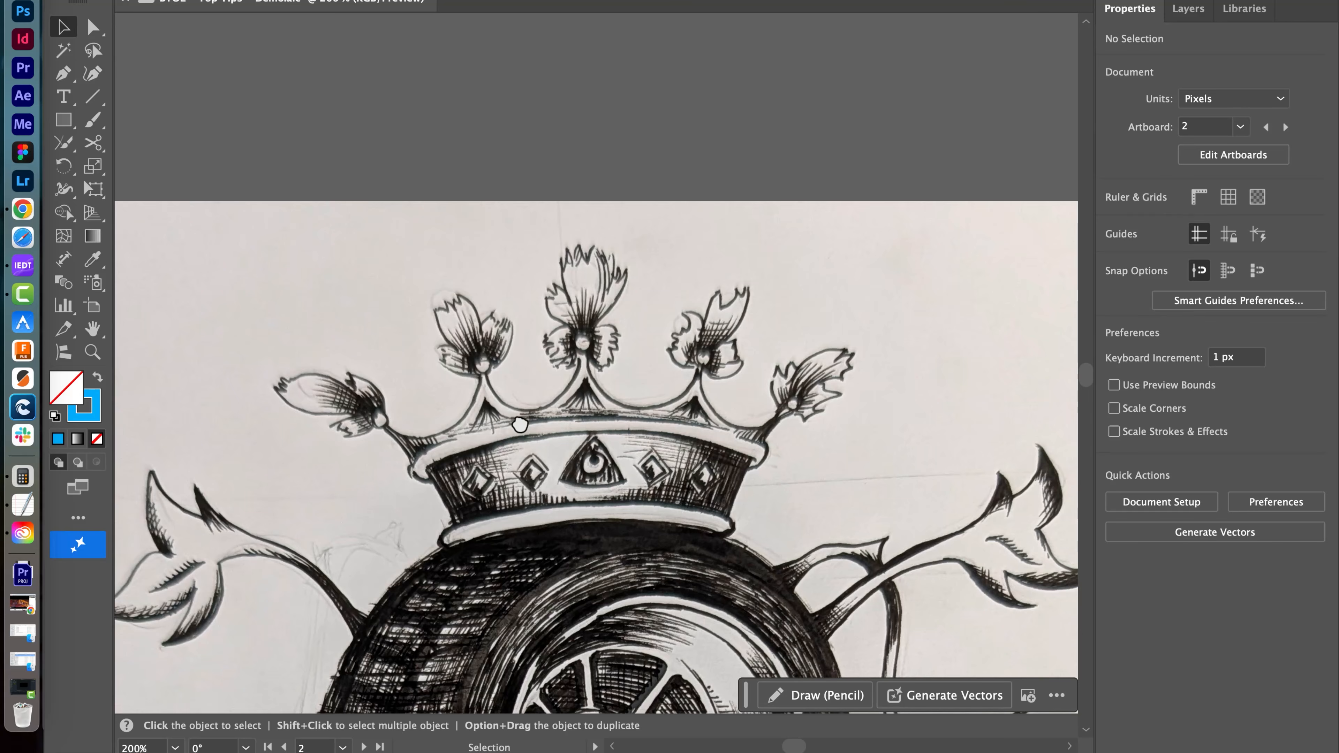
Step: Locate the separate vector crown artwork beyond the vintage fuel pump and select its group for inspection
drag(520, 426, 821, 695)
drag(335, 57, 663, 350)
drag(538, 231, 941, 489)
key(super+minus)
key(super+minus)
key(super+minus)
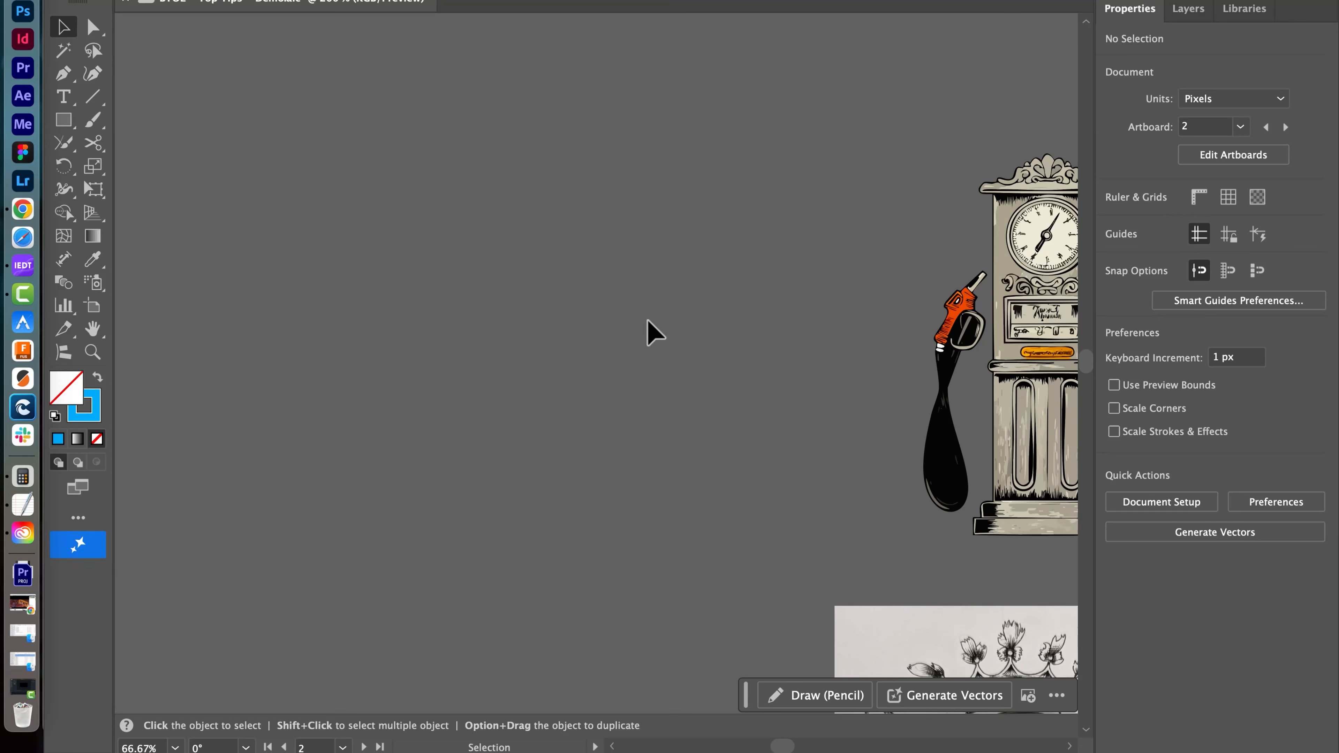
drag(619, 280, 789, 542)
drag(631, 271, 684, 465)
drag(804, 391, 609, 525)
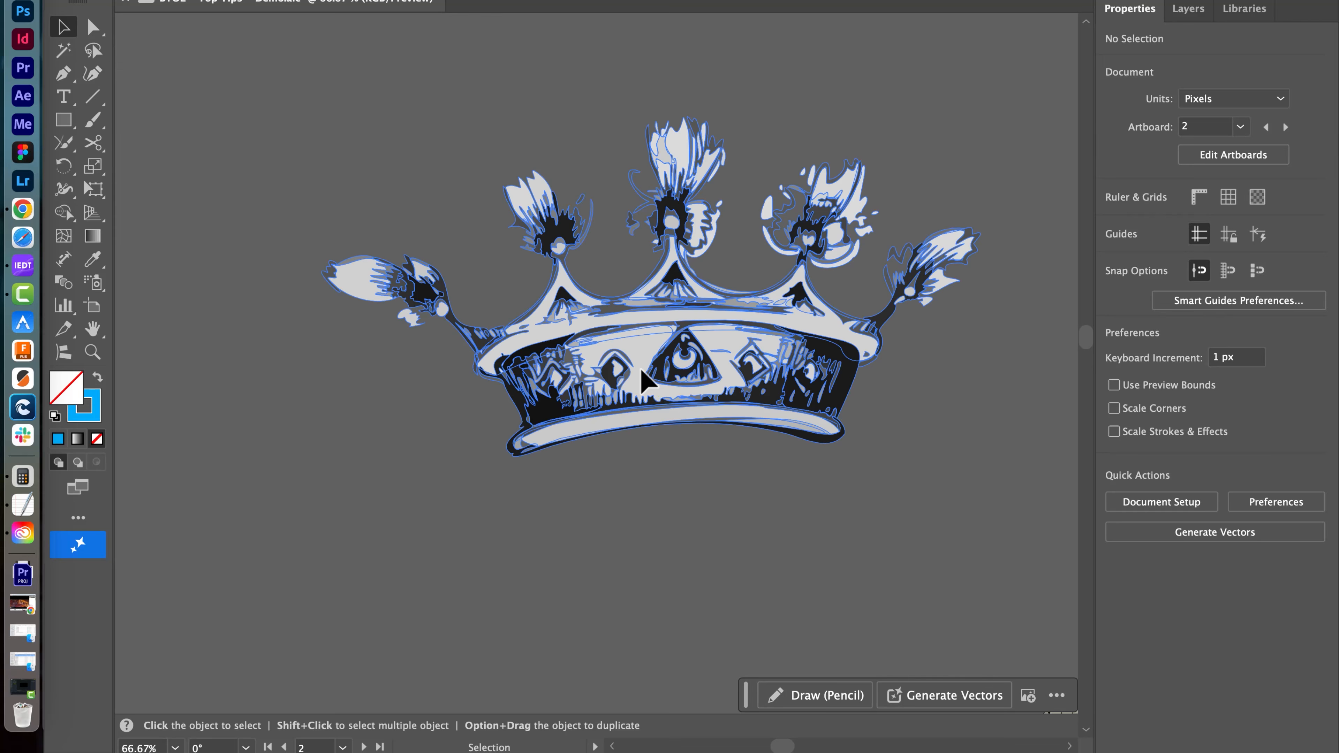
click(639, 442)
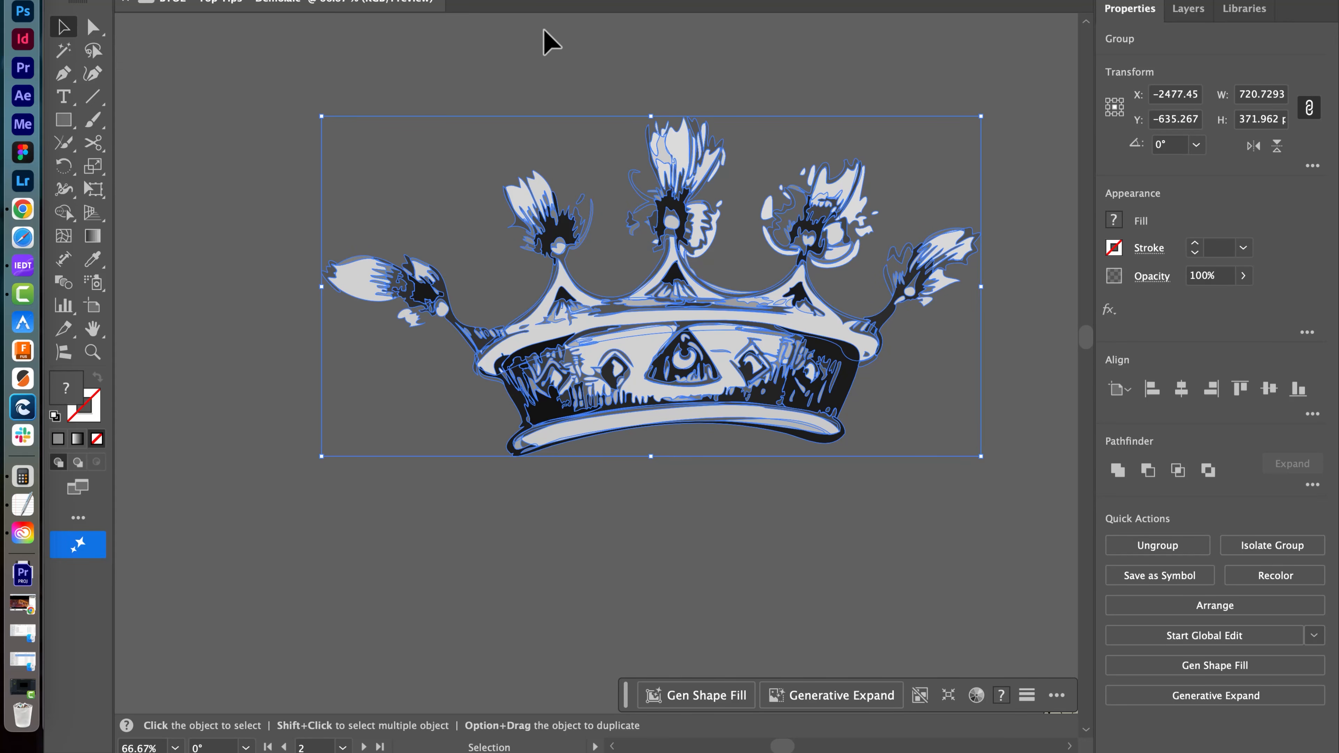
click(575, 67)
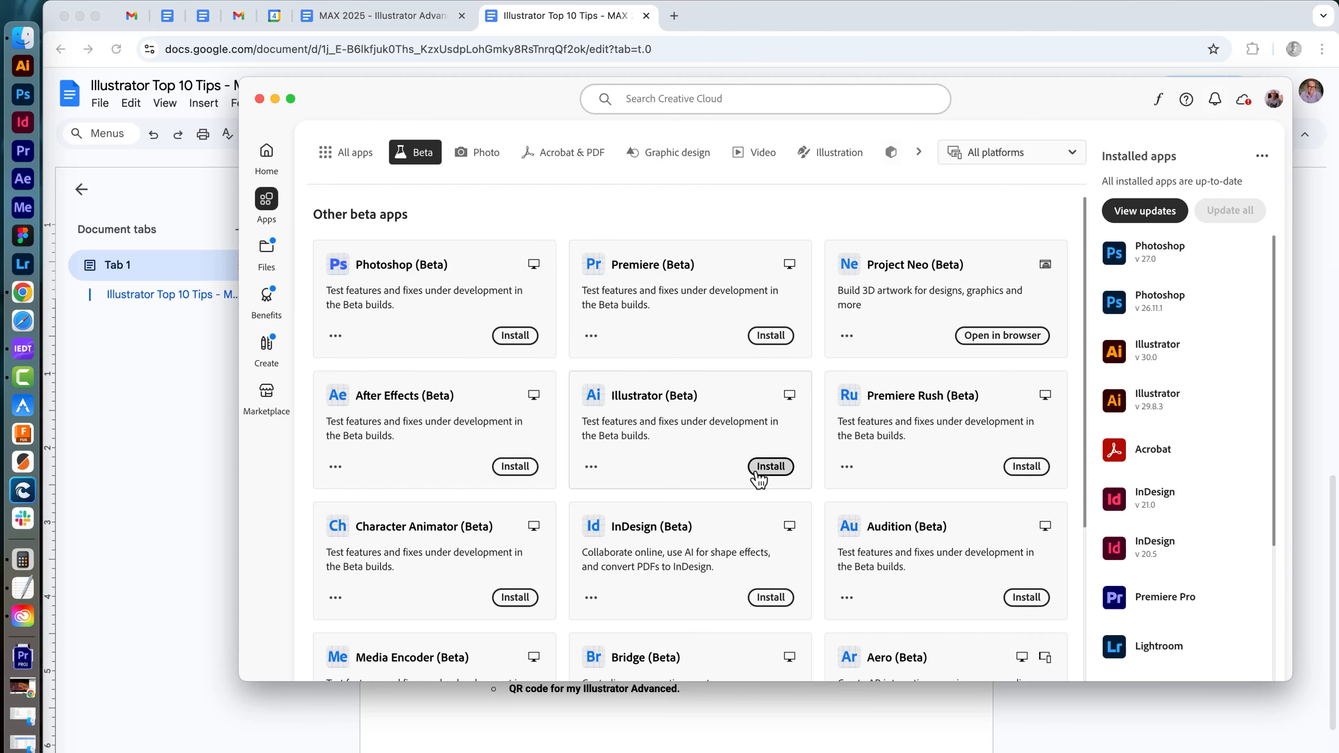
Step: Install Illustrator (Beta) from the Creative Cloud app, launch it and allow it to access data from other apps
click(775, 467)
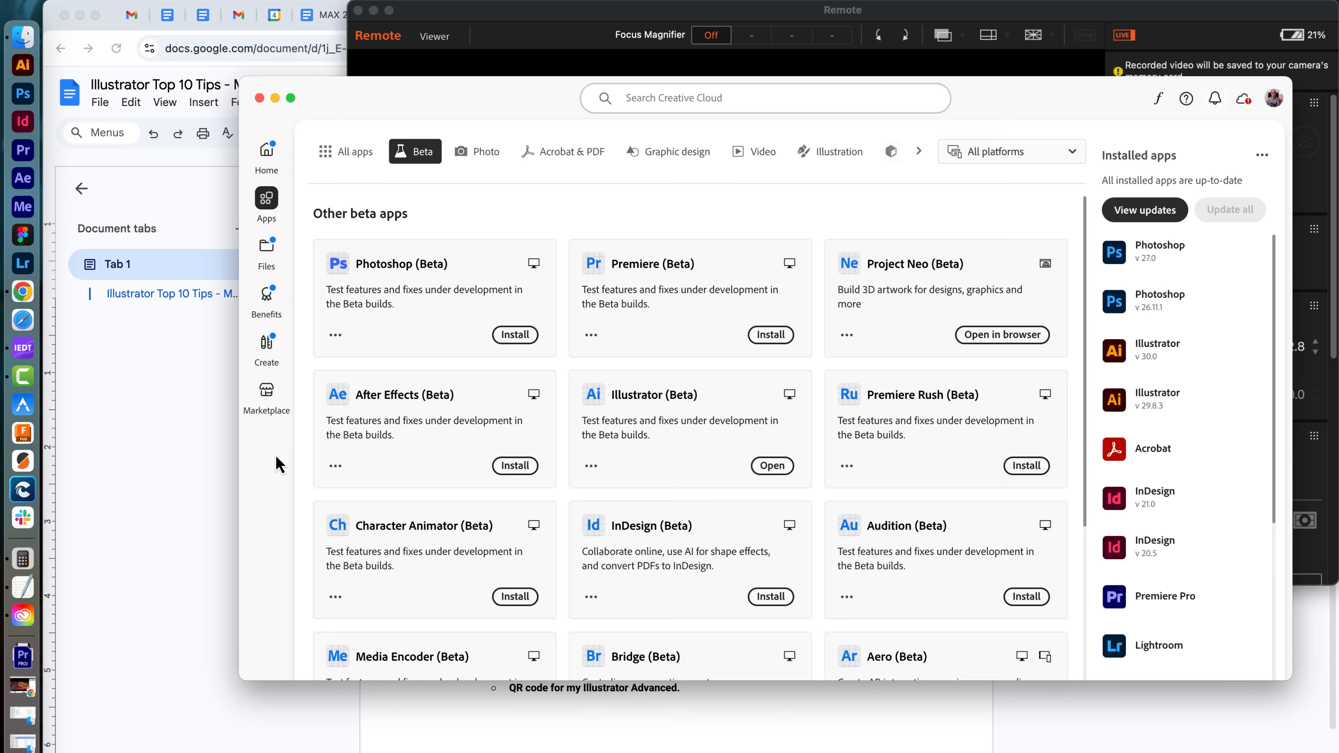
click(773, 467)
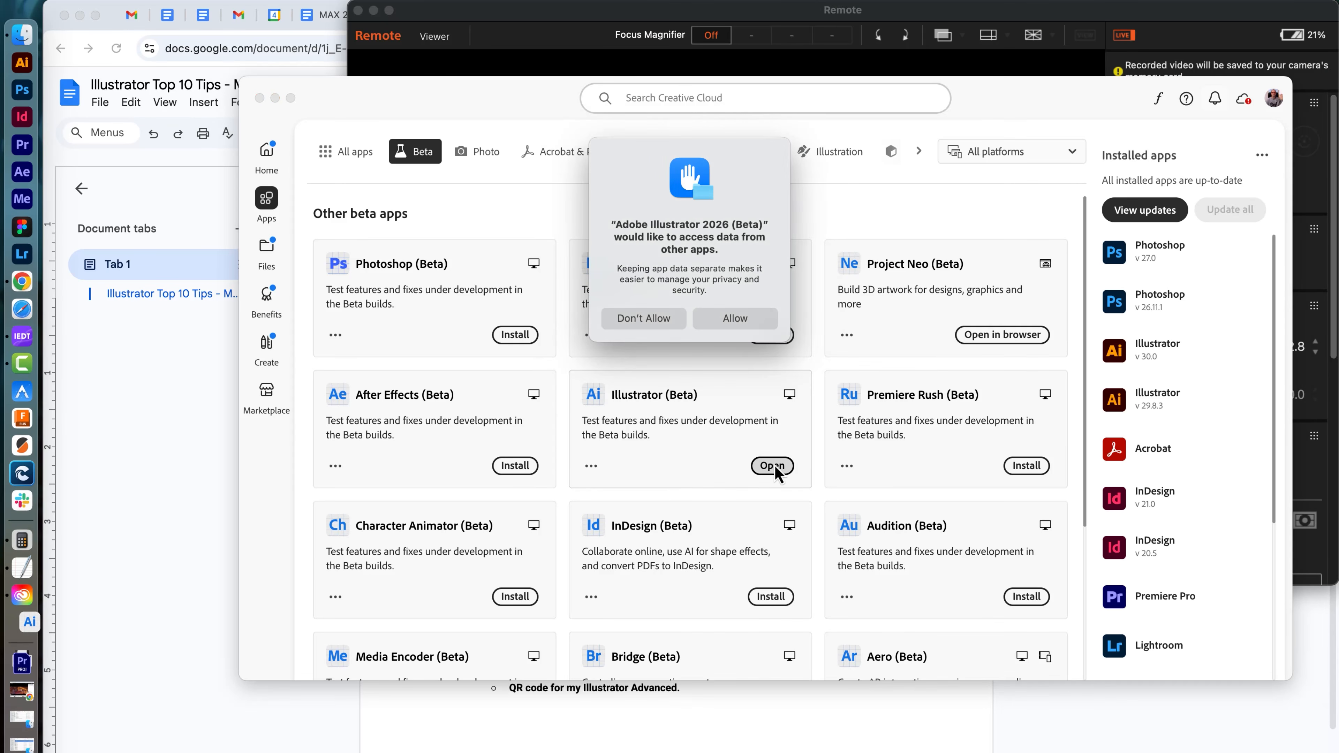
click(760, 320)
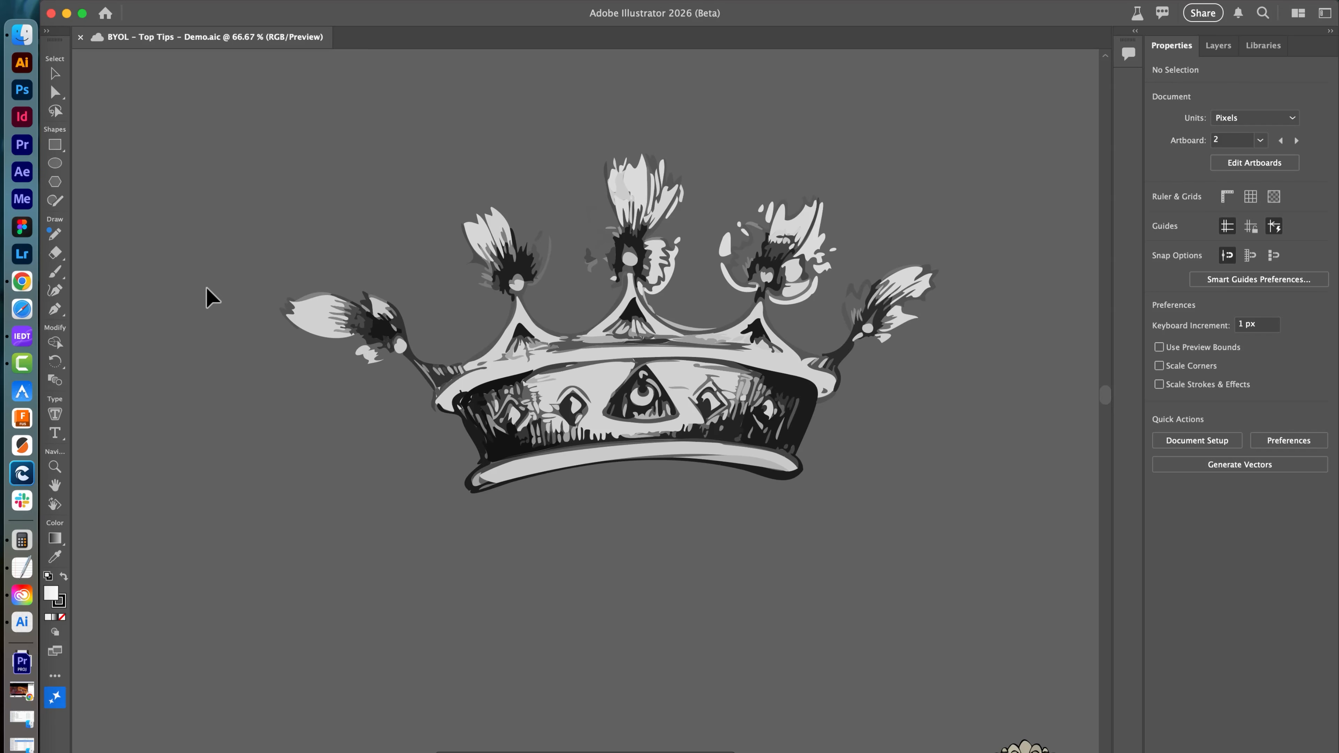
Step: Generate Turntable views of the whole crown group and rotate its view slightly toward the negative horizontal angles
drag(270, 182, 957, 449)
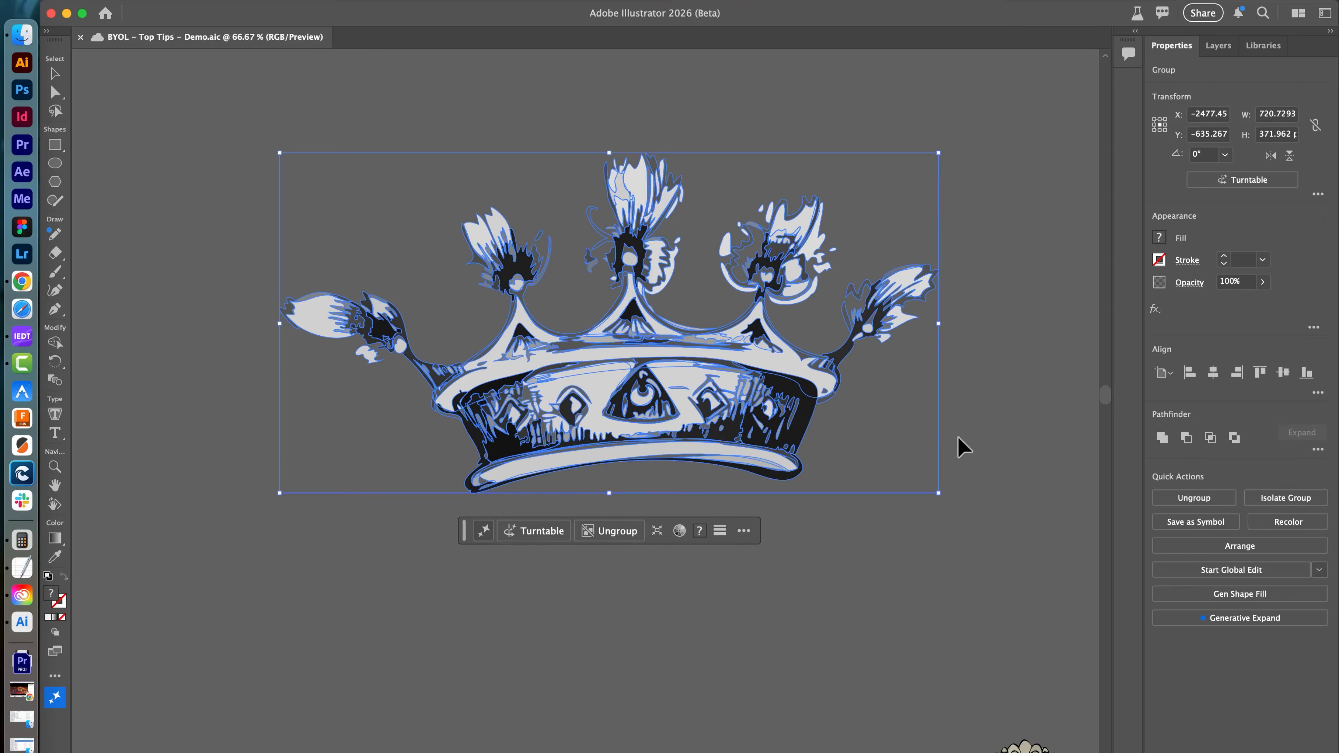
click(1248, 180)
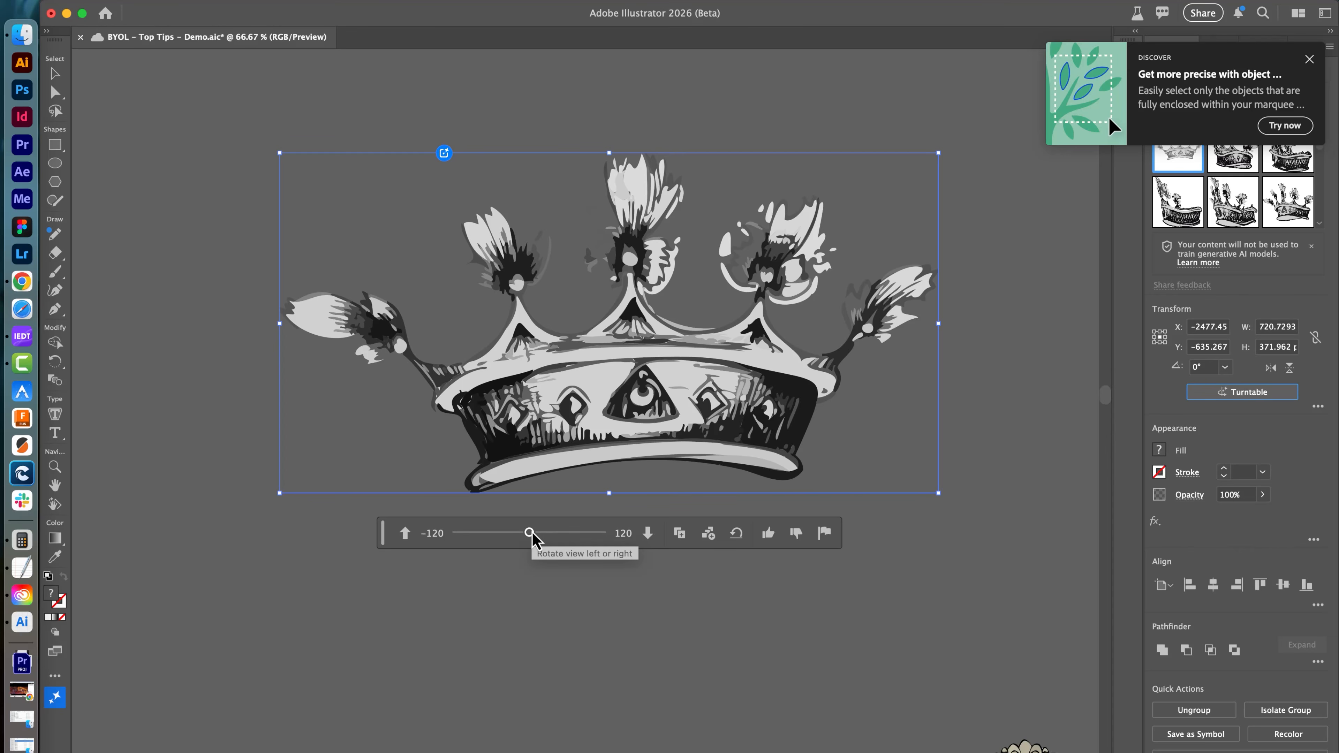
mouse_move(530, 534)
mouse_down()
mouse_move(608, 536)
mouse_move(460, 536)
mouse_move(577, 536)
mouse_move(511, 535)
mouse_up()
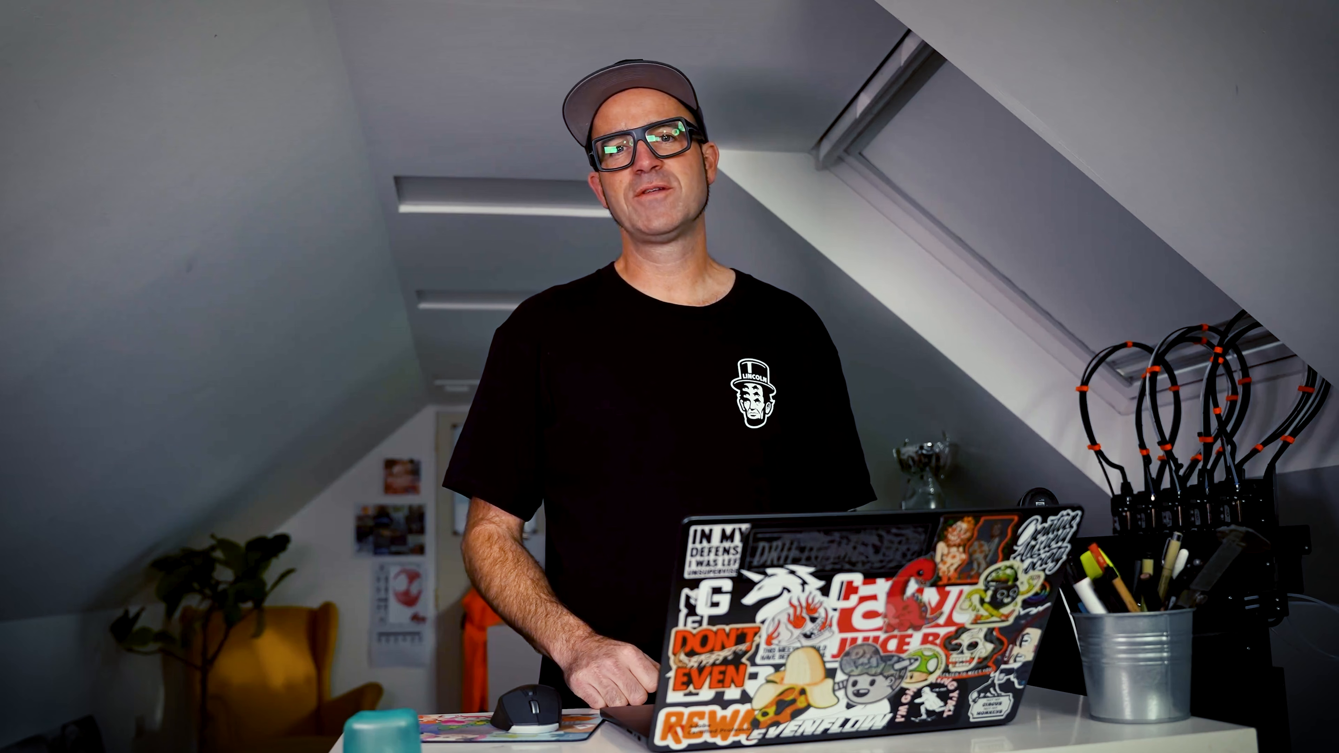